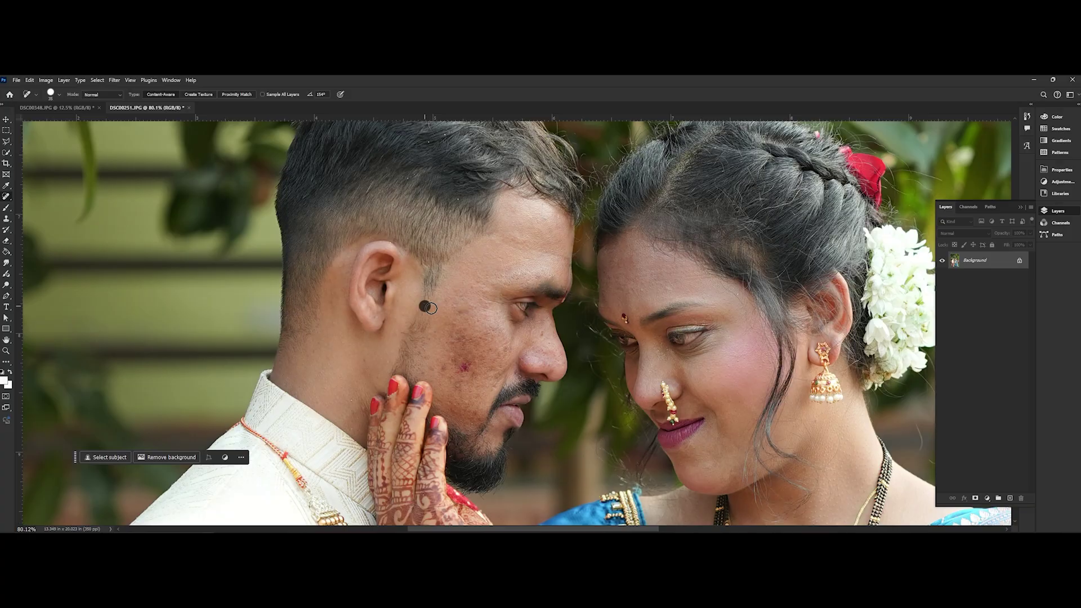
# Remove the blemishes on the groom's temple and cheek with the Spot Healing Brush.
pyautogui.moveTo(428, 308); pyautogui.dragTo(428, 308)
pyautogui.click(463, 304)
pyautogui.moveTo(459, 335); pyautogui.dragTo(453, 376)
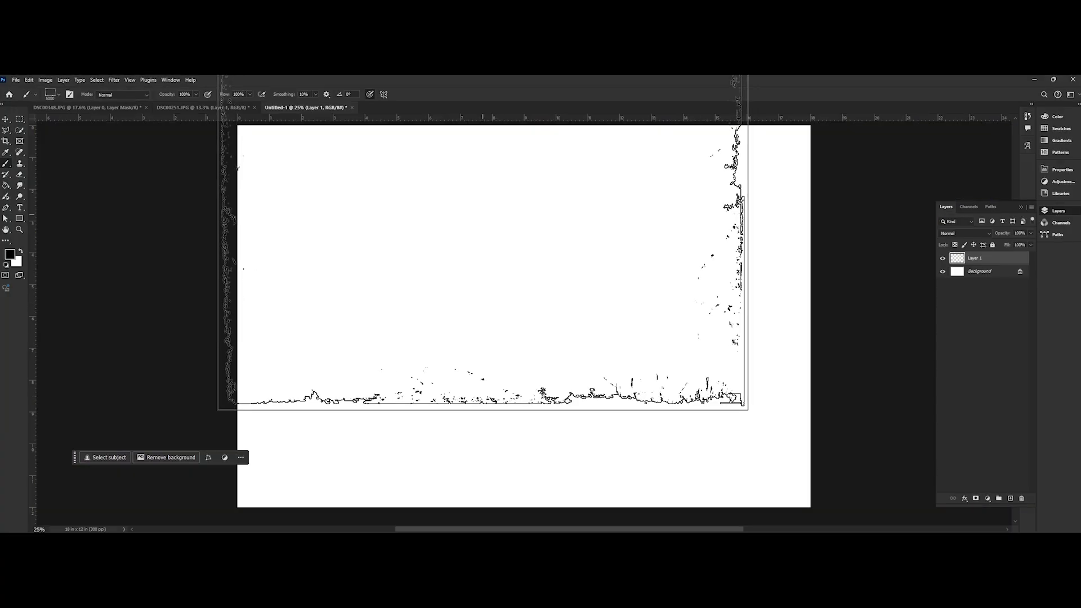
# Rotate the grunge-edge brush tip to 2° and stamp it twice on Layer 1, the second stamp continuing the rough black edge sideways.
pyautogui.press('Right')
pyautogui.press('Right')
pyautogui.press('Left')
pyautogui.press('Left')
pyautogui.press('Left')
pyautogui.press('Left')
pyautogui.press('Left')
pyautogui.press('Left')
pyautogui.press('Left')
pyautogui.press('Left')
pyautogui.press('Left')
pyautogui.press('Left')
pyautogui.press('Left')
pyautogui.press('Left')
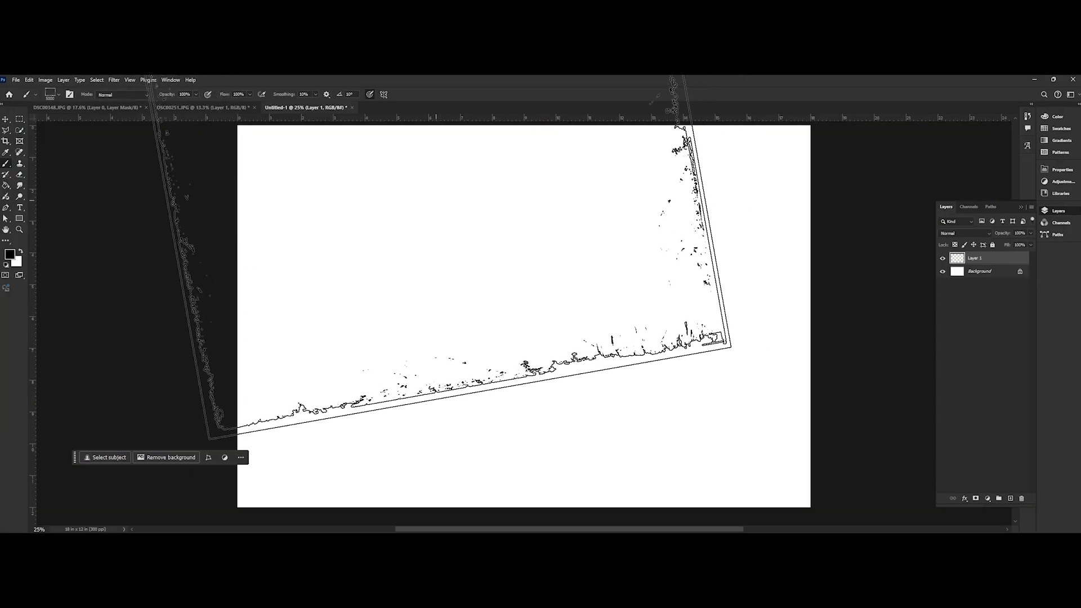
pyautogui.press('Right')
pyautogui.press('Right')
pyautogui.press('Right')
pyautogui.press('Right')
pyautogui.press('Right')
pyautogui.press('Right')
pyautogui.press('Right')
pyautogui.press('Right')
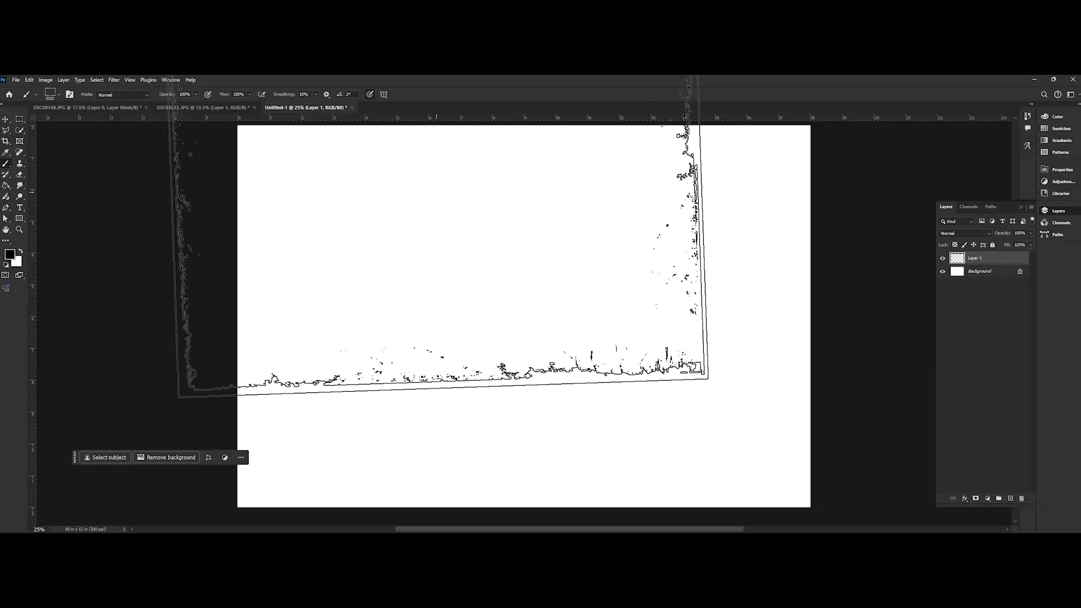
pyautogui.click(438, 225)
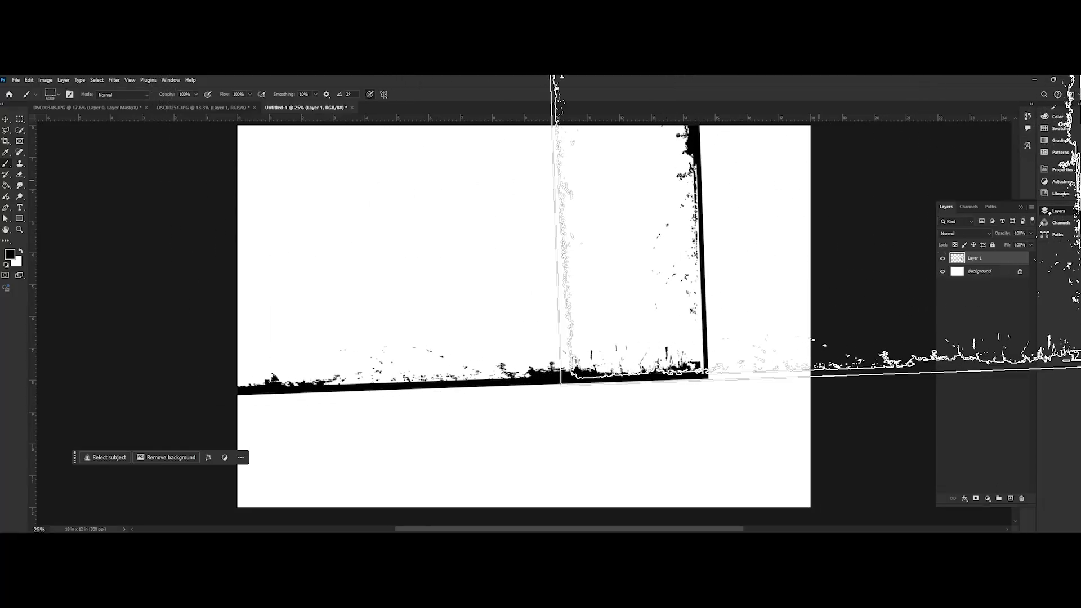
pyautogui.click(819, 211)
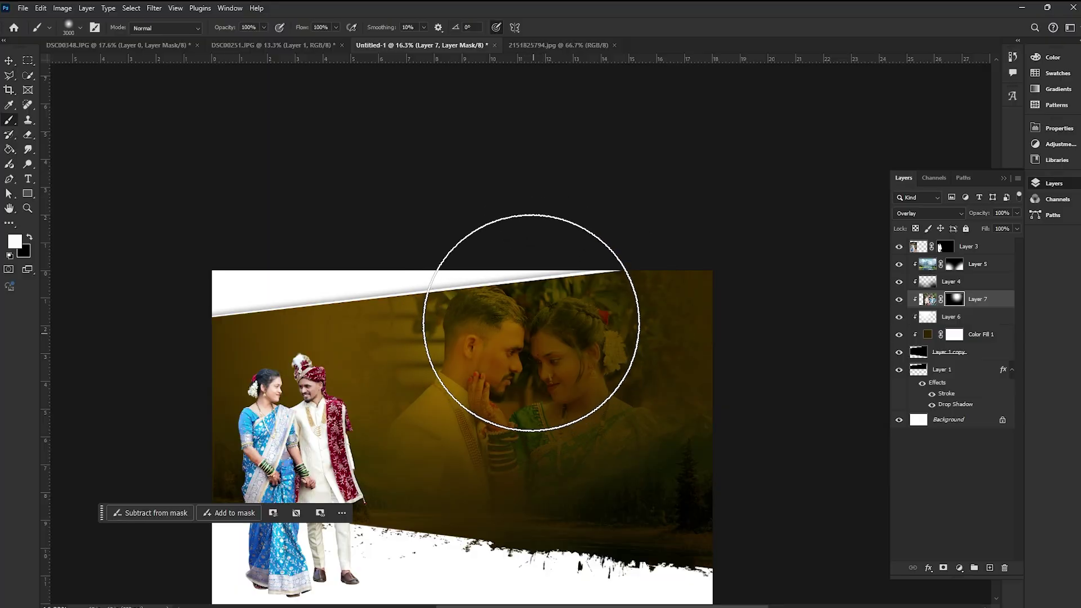
# Select Layer 6 and open its blend mode options.
pyautogui.click(956, 316)
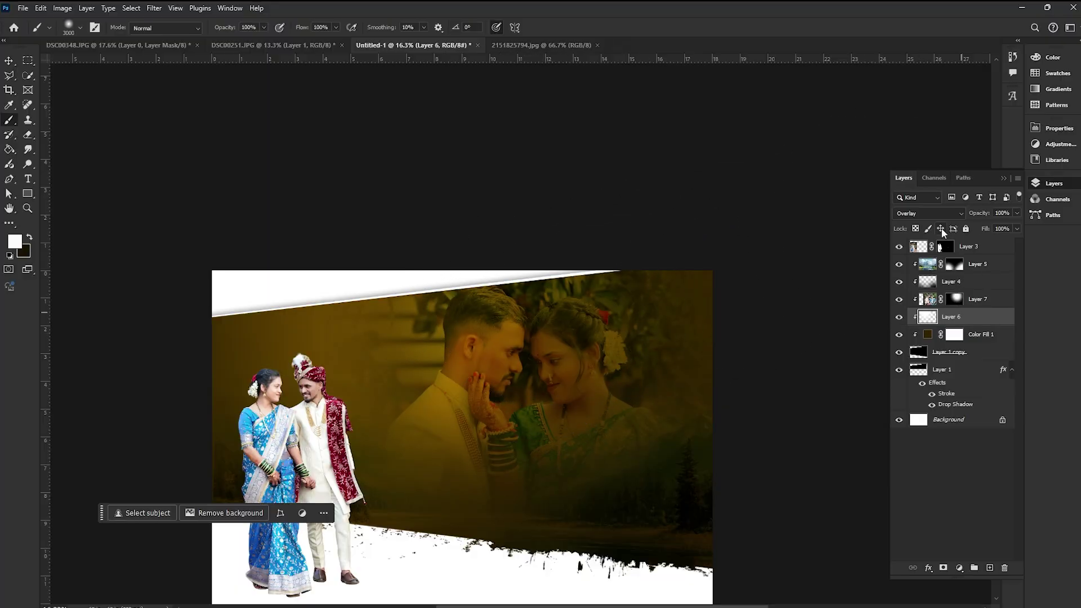
pyautogui.click(935, 213)
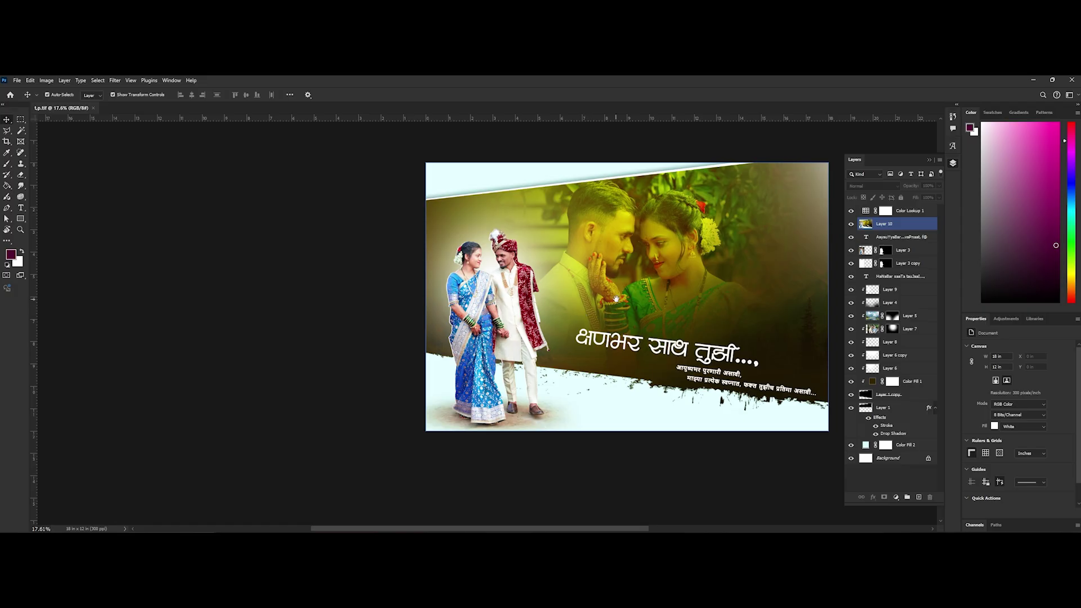
# Examine the finished wedding album spread and the two couple photos placed side by side in the Untitled-1 document.
pyautogui.moveTo(615, 298); pyautogui.dragTo(550, 297)
pyautogui.scroll(-1, 556, 300)
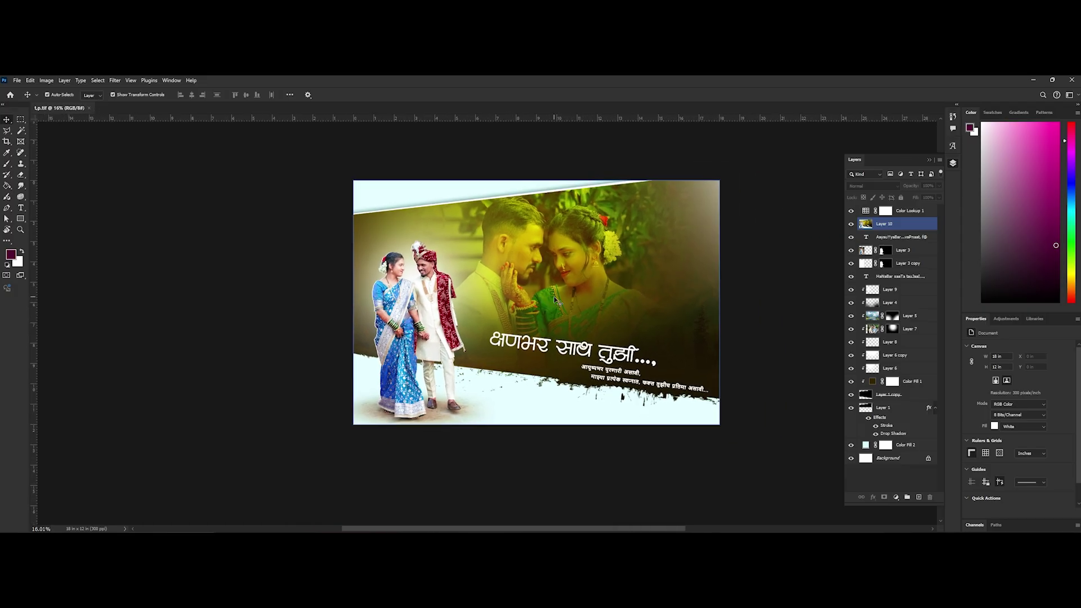
pyautogui.scroll(7, 548, 305)
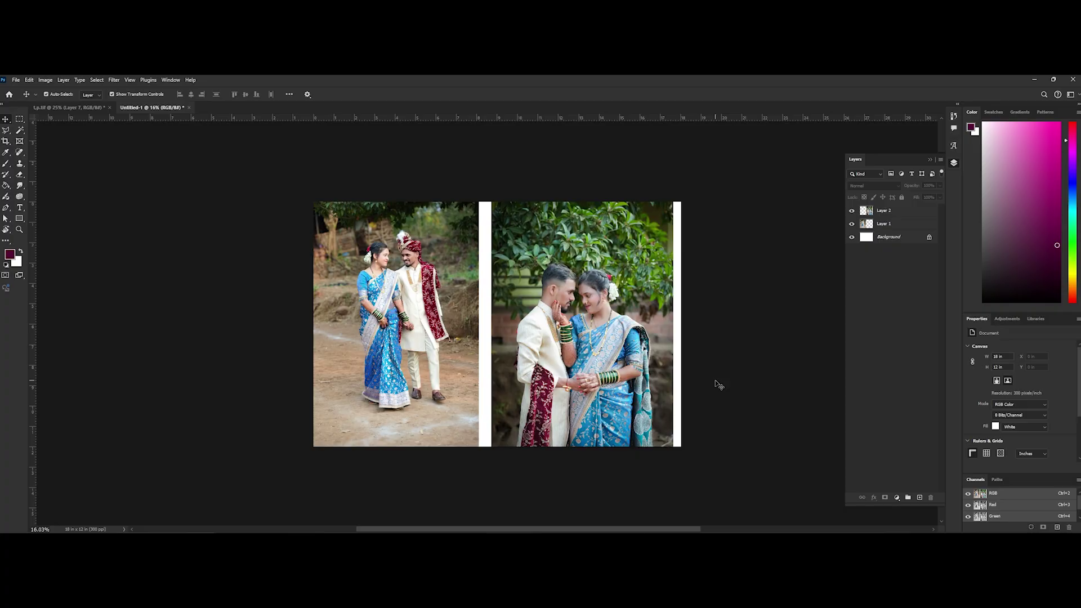
pyautogui.scroll(3, 499, 384)
pyautogui.click(498, 385)
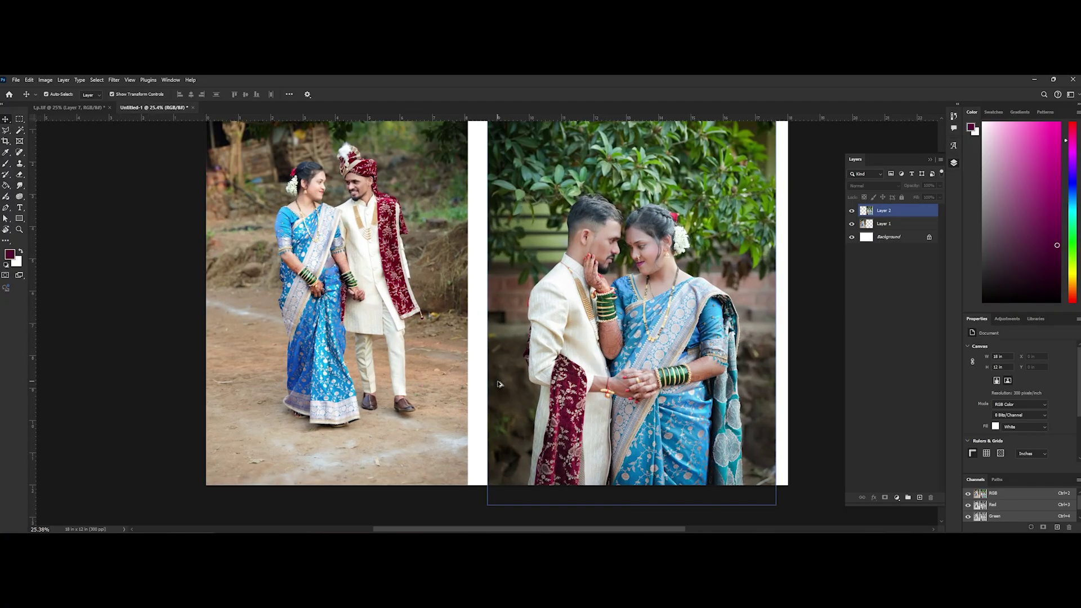
pyautogui.scroll(-1, 498, 385)
pyautogui.scroll(-2, 437, 374)
pyautogui.click(437, 373)
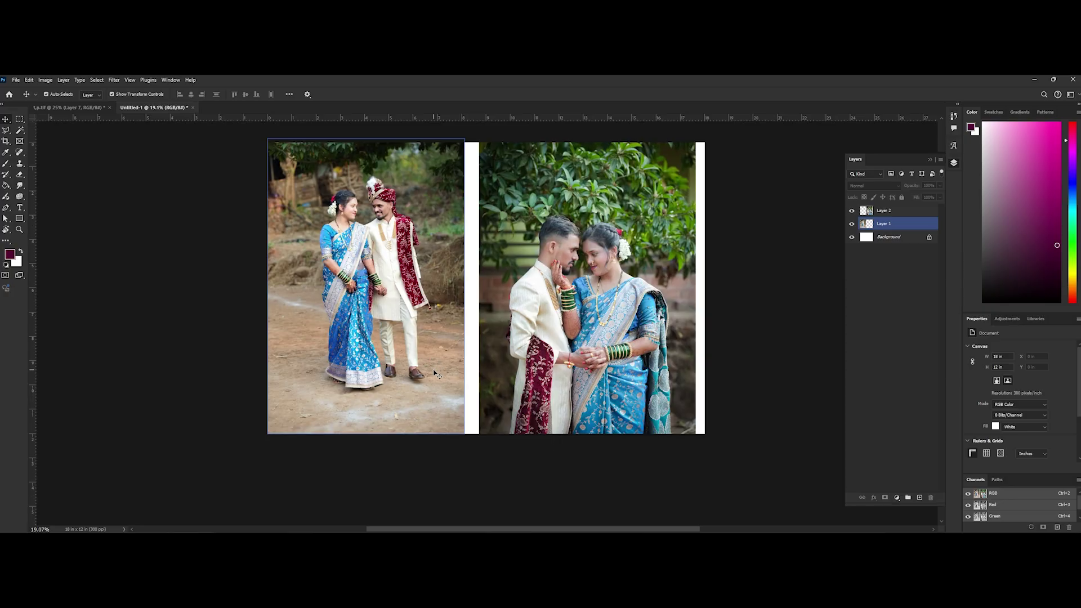
pyautogui.click(257, 295)
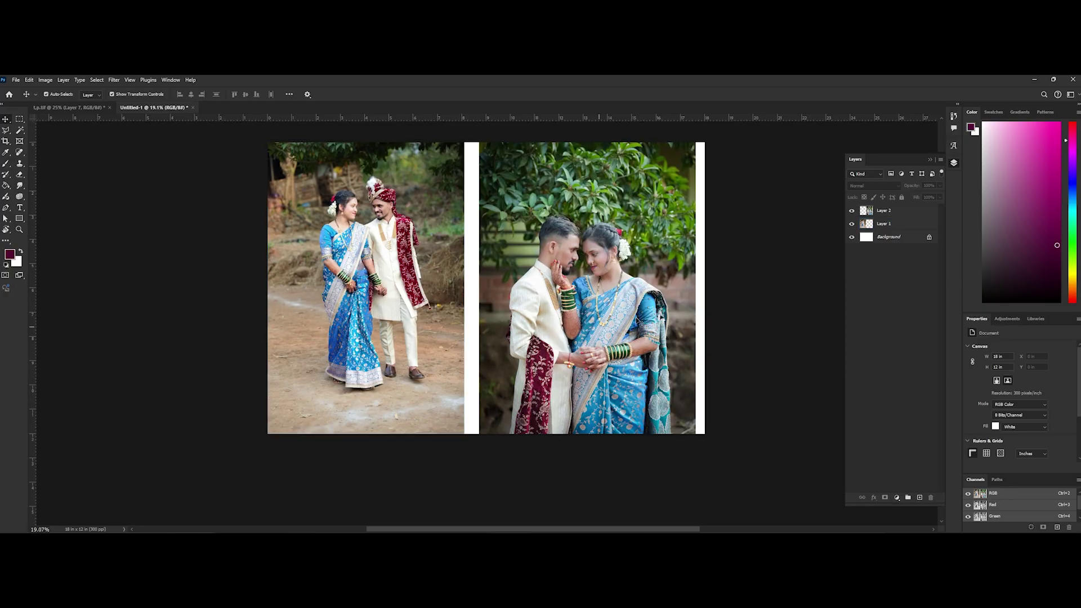
# Reposition the Layer 2 photo to about X 8.71 in, Y -1.22 in and the Layer 1 photo to about X 0.26 in, Y -0.43 in.
pyautogui.moveTo(605, 266); pyautogui.dragTo(604, 241)
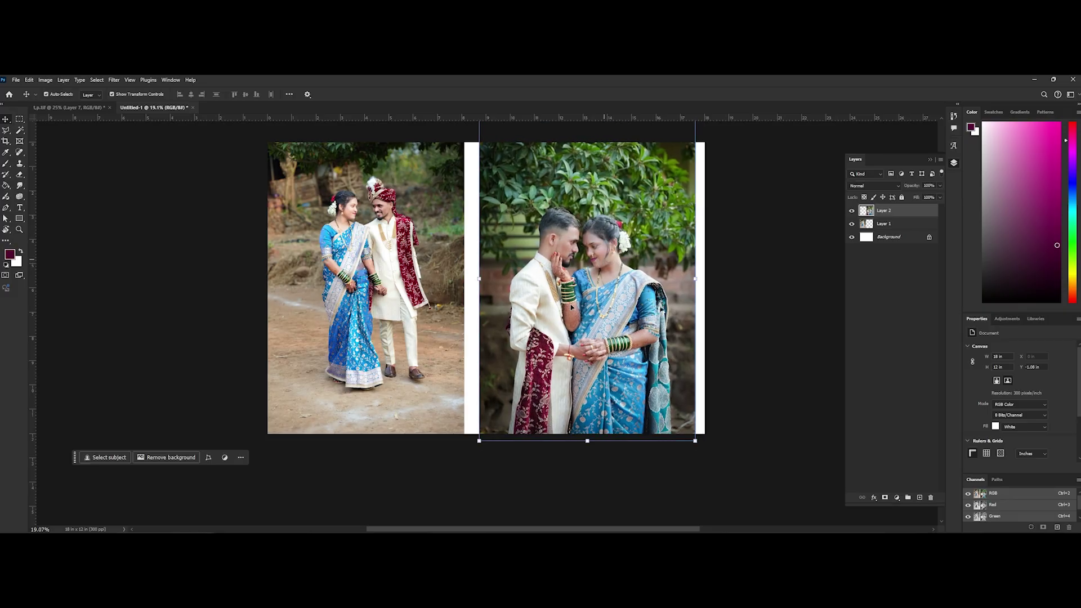
pyautogui.moveTo(586, 300)
pyautogui.mouseDown()
pyautogui.moveTo(579, 278)
pyautogui.moveTo(584, 287)
pyautogui.mouseUp()
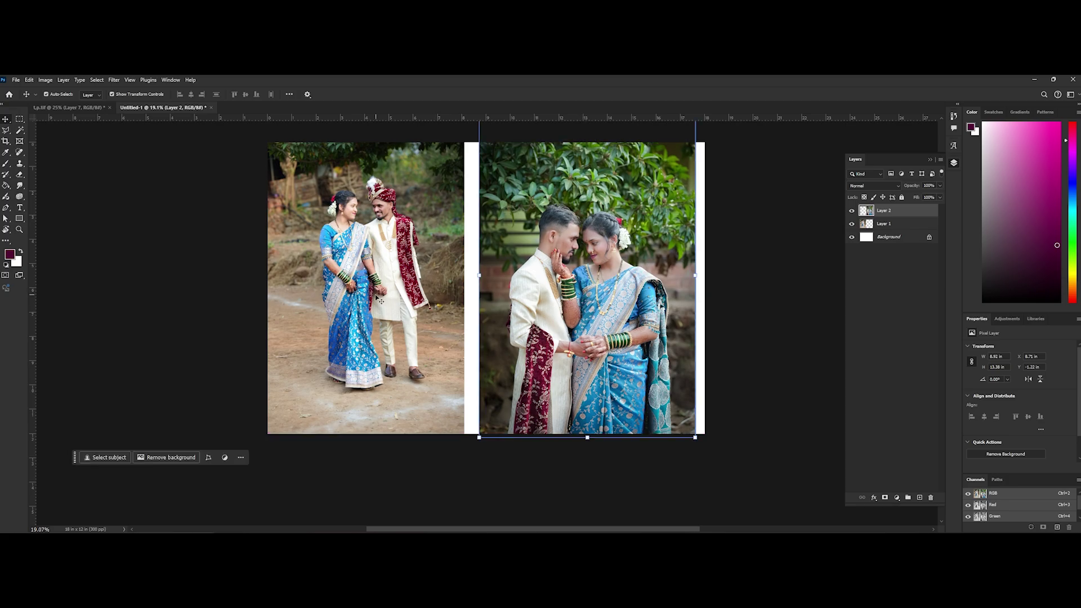
pyautogui.moveTo(379, 300)
pyautogui.mouseDown()
pyautogui.moveTo(365, 296)
pyautogui.moveTo(383, 292)
pyautogui.mouseUp()
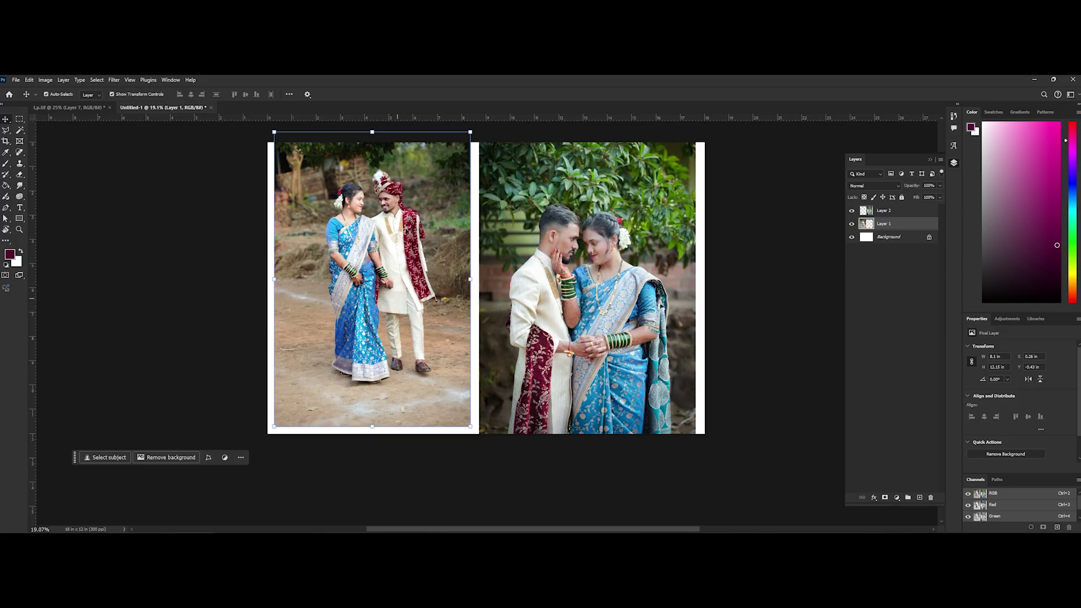
pyautogui.scroll(3, 501, 251)
pyautogui.click(501, 259)
pyautogui.scroll(4, 416, 314)
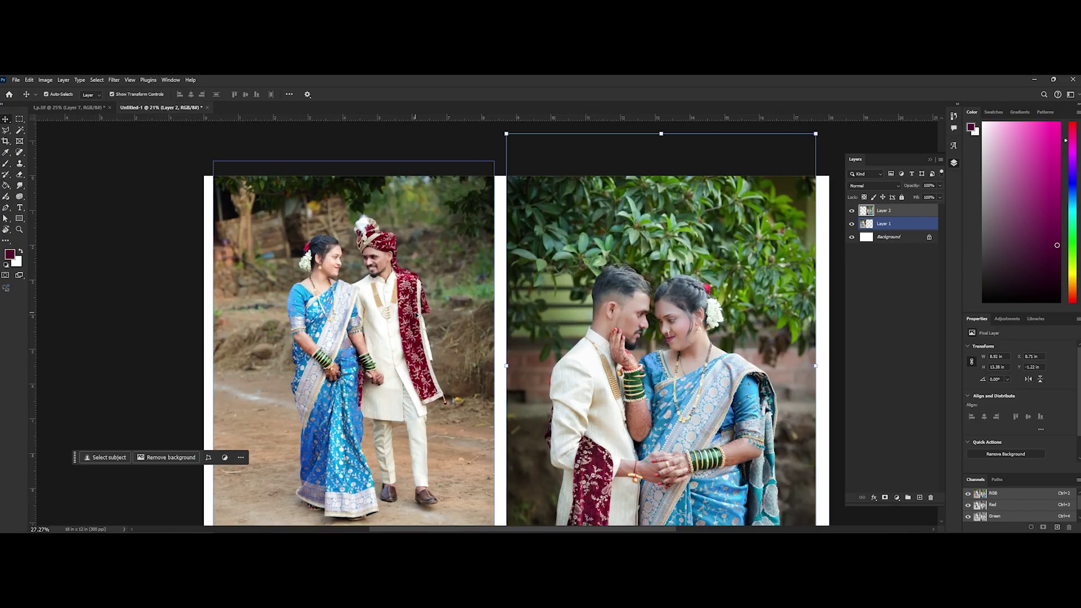
pyautogui.scroll(1, 416, 314)
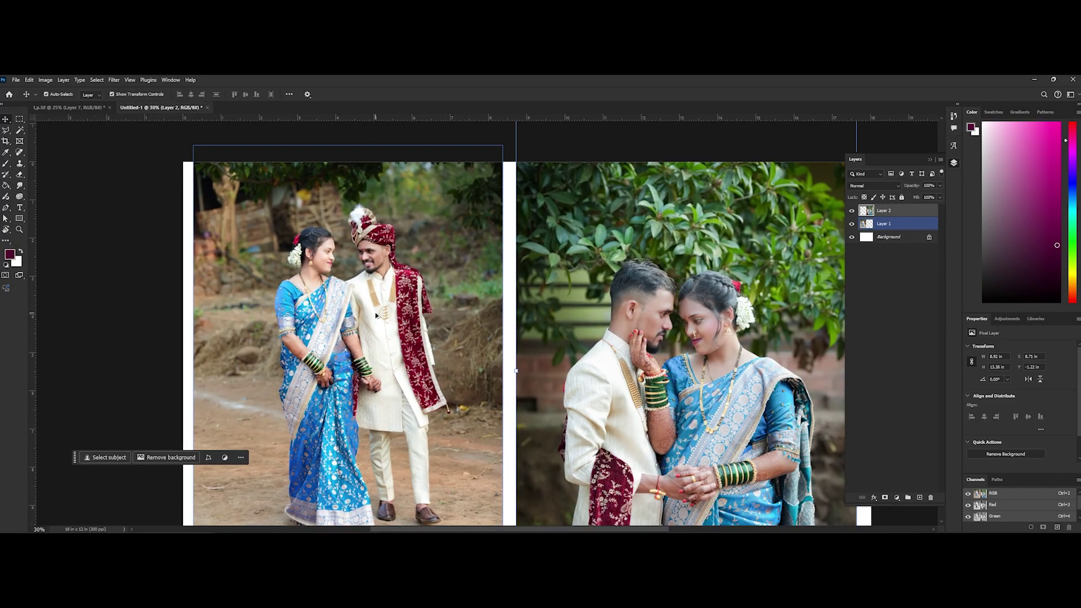
# Open the close-standing couple photo DSC00251.JPG and make it the active document alongside DSC00348.JPG.
pyautogui.hotkey('ctrl', 'o')
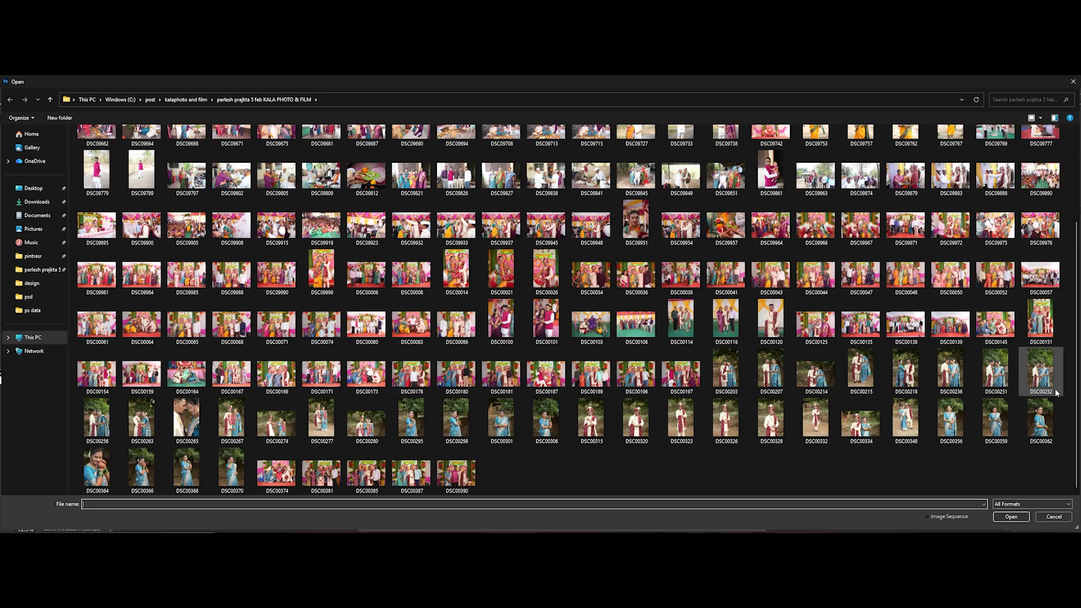
pyautogui.doubleClick(995, 385)
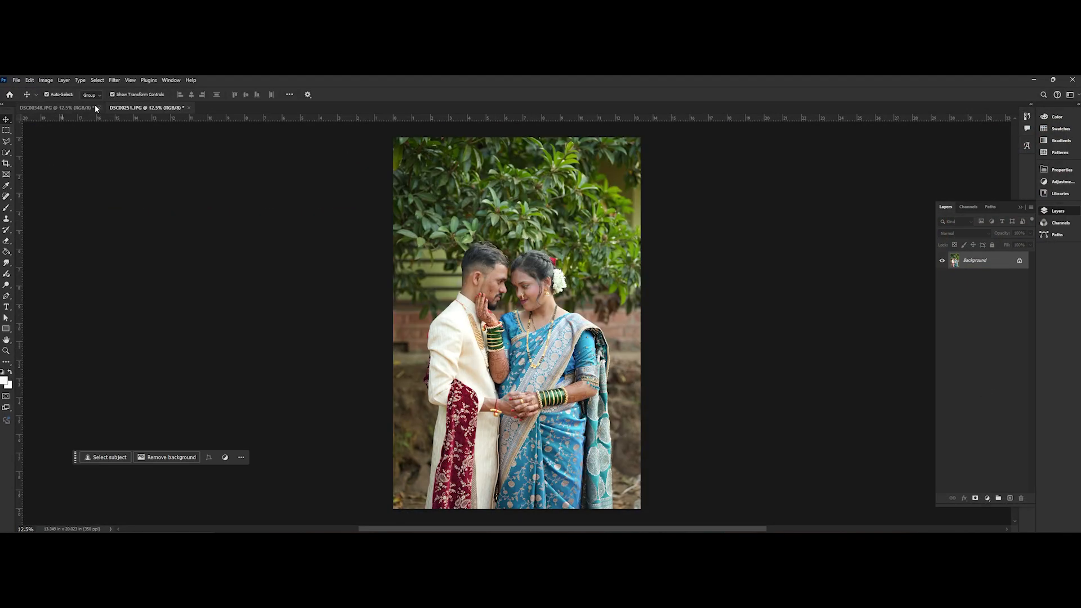
pyautogui.click(62, 109)
pyautogui.click(134, 109)
pyautogui.click(16, 80)
pyautogui.click(8, 80)
# Heal the spots and red marks across the groom's forehead and cheek in DSC00251.JPG with the Spot Healing Brush.
pyautogui.click(7, 196)
pyautogui.scroll(10, 479, 279)
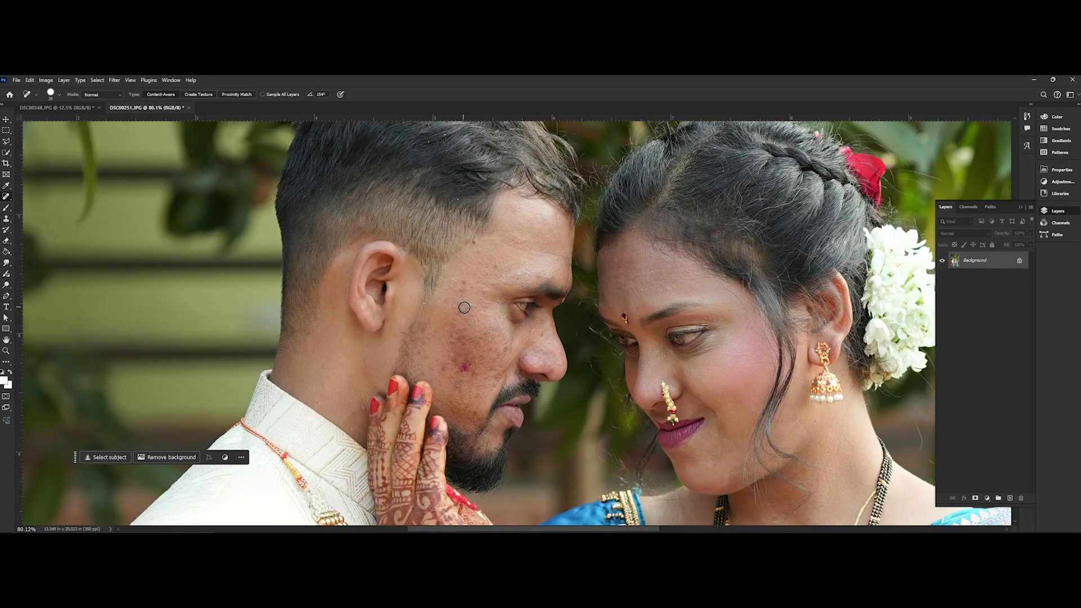
pyautogui.moveTo(482, 269); pyautogui.dragTo(491, 270)
pyautogui.moveTo(463, 324); pyautogui.dragTo(462, 325)
pyautogui.click(490, 388)
pyautogui.moveTo(483, 375); pyautogui.dragTo(467, 369)
pyautogui.moveTo(474, 348); pyautogui.dragTo(462, 333)
pyautogui.click(460, 354)
# Heal the skin blemishes on the bride's cheek and forehead in DSC00251.JPG.
pyautogui.moveTo(735, 358); pyautogui.dragTo(735, 366)
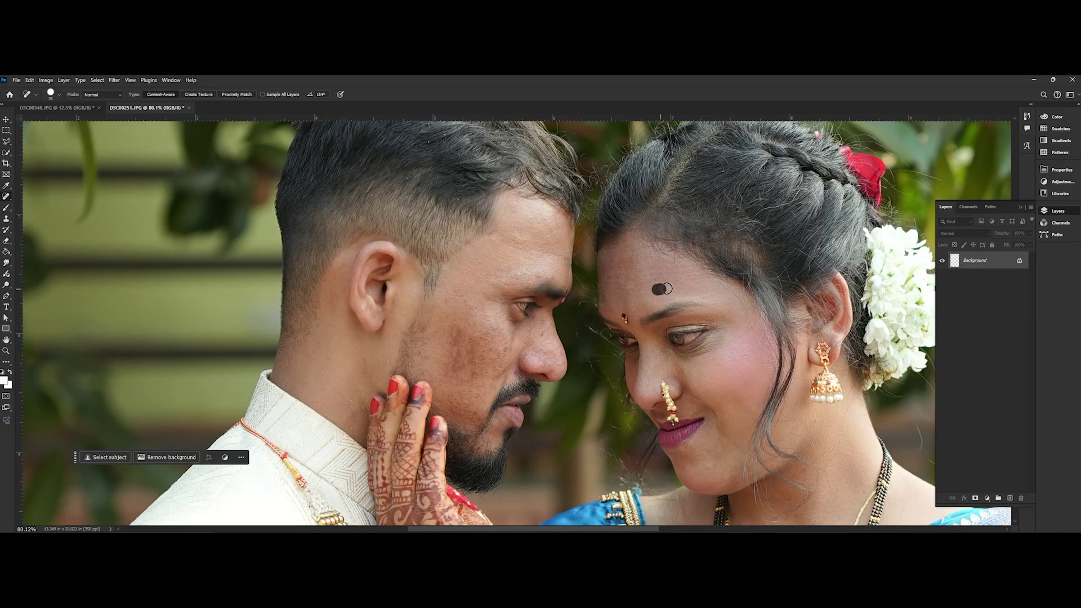
pyautogui.click(632, 284)
pyautogui.moveTo(667, 288); pyautogui.dragTo(632, 256)
pyautogui.moveTo(620, 261); pyautogui.dragTo(621, 286)
pyautogui.scroll(-5, 589, 304)
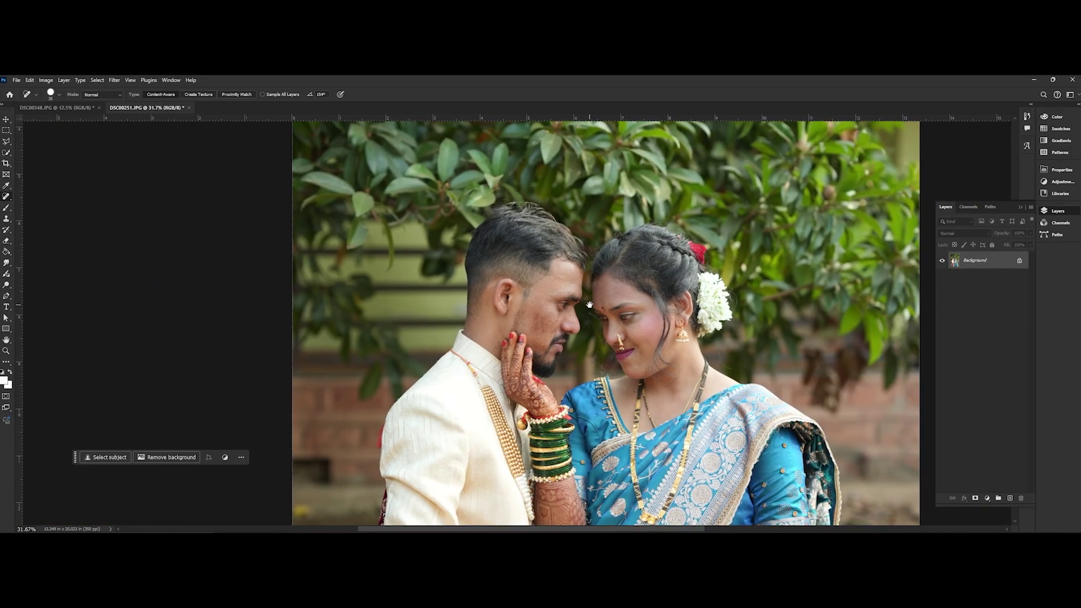
# Touch up the remaining dark patch on the groom's cheek in DSC00251.JPG.
pyautogui.scroll(4, 589, 304)
pyautogui.moveTo(525, 317); pyautogui.dragTo(533, 327)
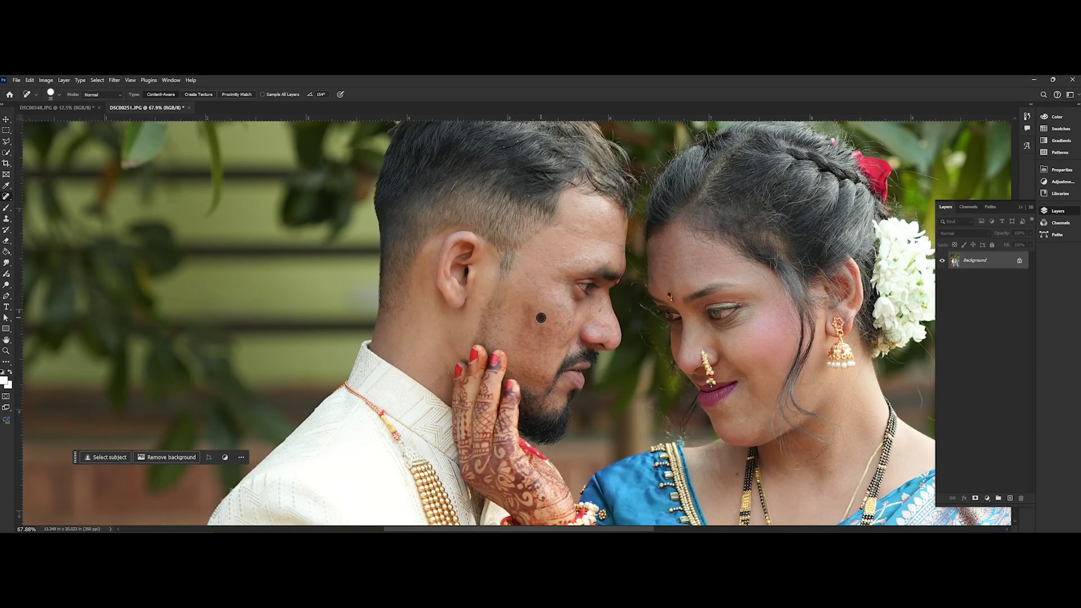
pyautogui.scroll(-1, 472, 208)
pyautogui.scroll(3, 472, 208)
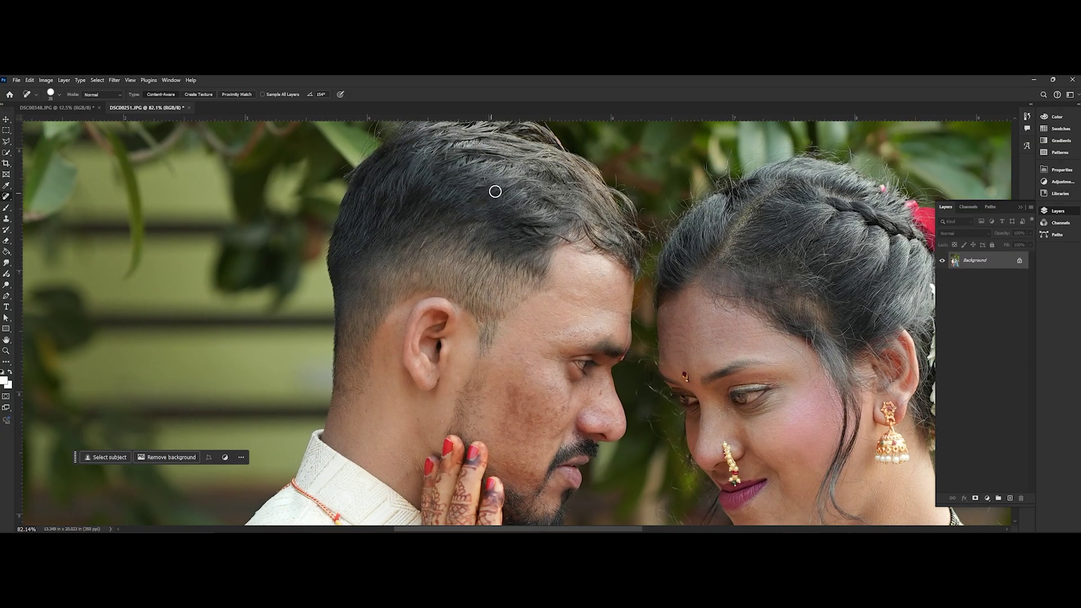
# Switch to DSC00348.JPG and heal the blemishes on the turbaned groom's cheek.
pyautogui.click(67, 108)
pyautogui.scroll(5, 532, 324)
pyautogui.scroll(5, 509, 224)
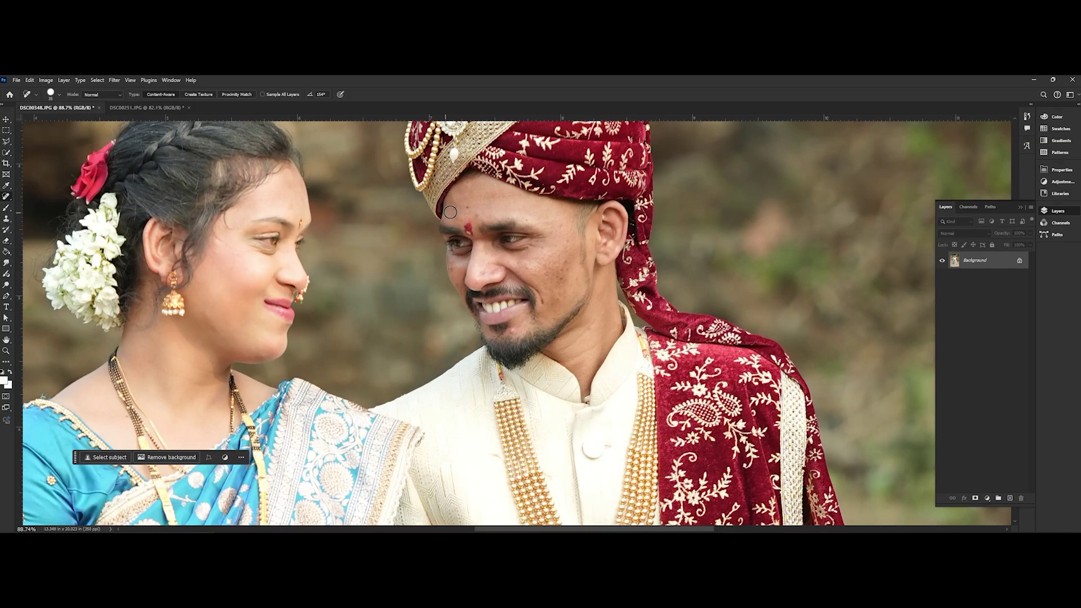
pyautogui.moveTo(553, 262); pyautogui.dragTo(559, 275)
pyautogui.scroll(-8, 432, 178)
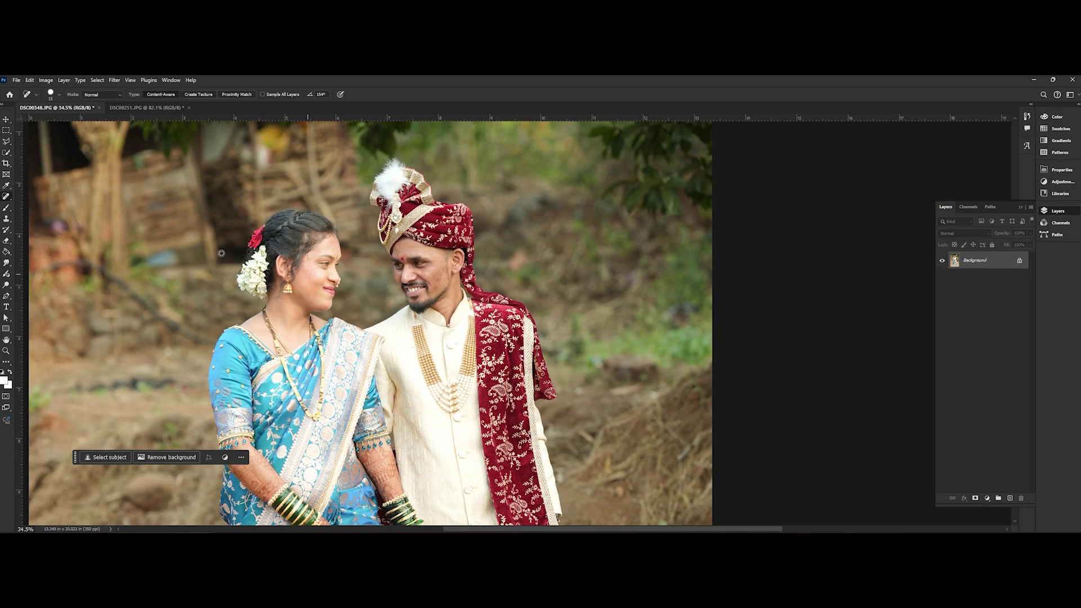
# Return to DSC00251.JPG and duplicate its Background layer.
pyautogui.click(146, 108)
pyautogui.scroll(-7, 393, 235)
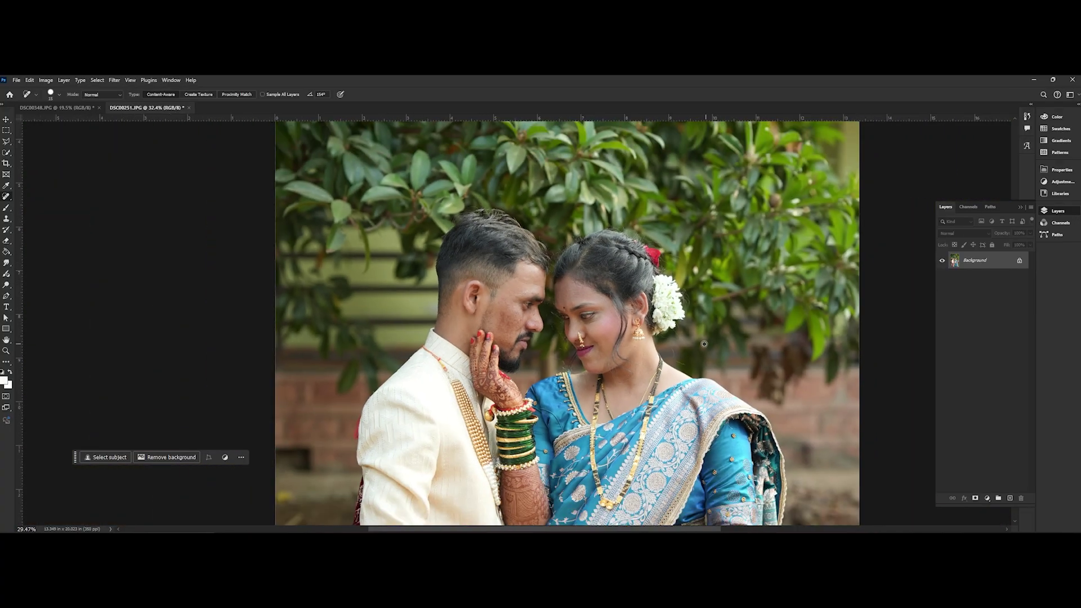
pyautogui.scroll(-2, 694, 265)
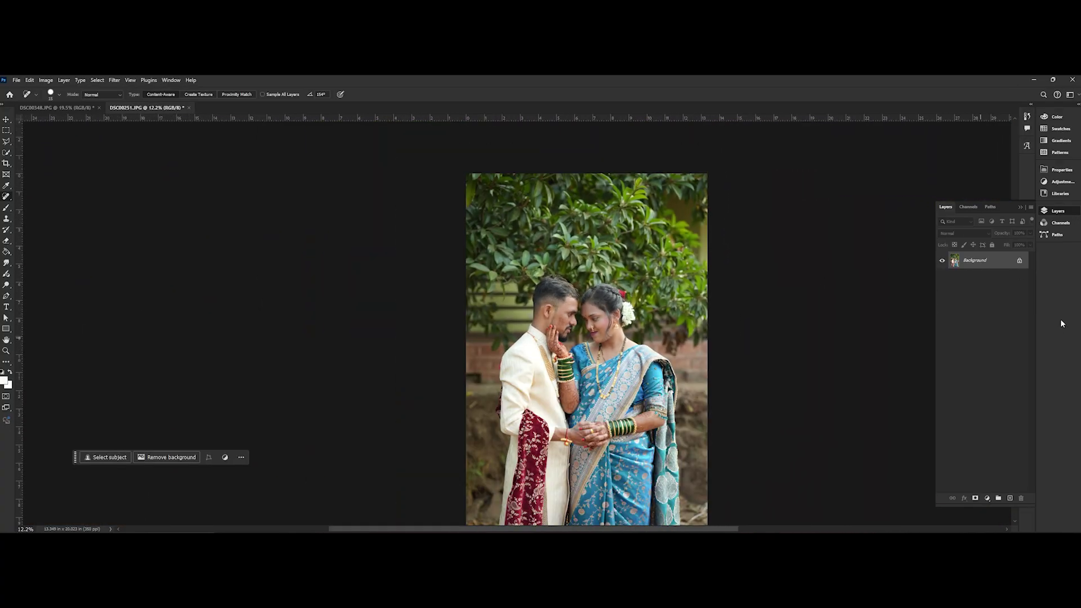
pyautogui.hotkey('ctrl', 'j')
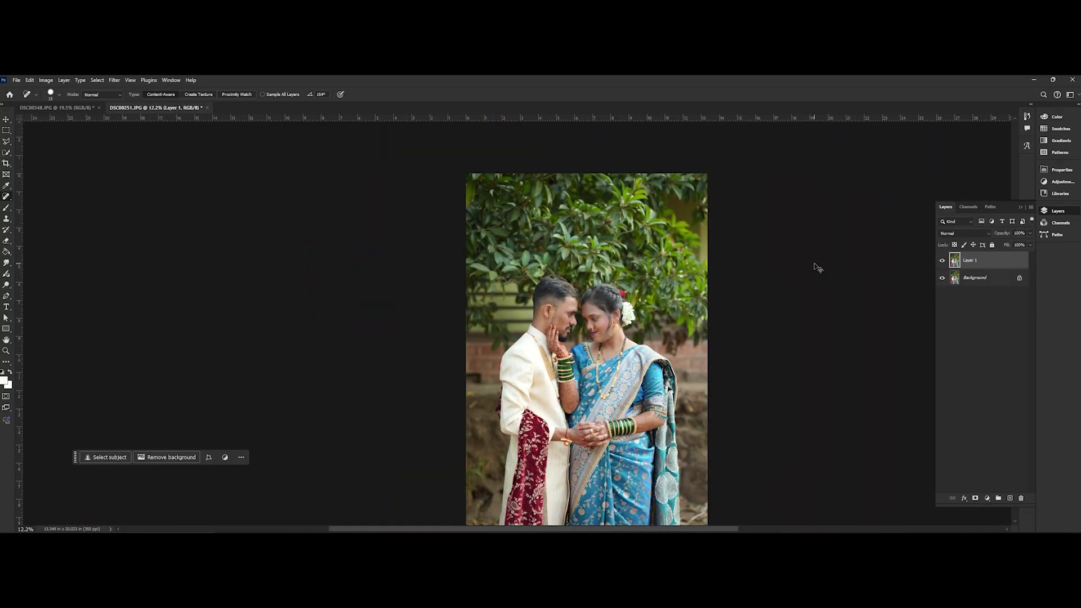
# Apply Camera Raw settings of Exposure +0.45, Contrast +13, Highlights -29, Shadows -35, Whites -21, Blacks +40 and Temperature -11.
pyautogui.hotkey('ctrl', 'shift', 'a')
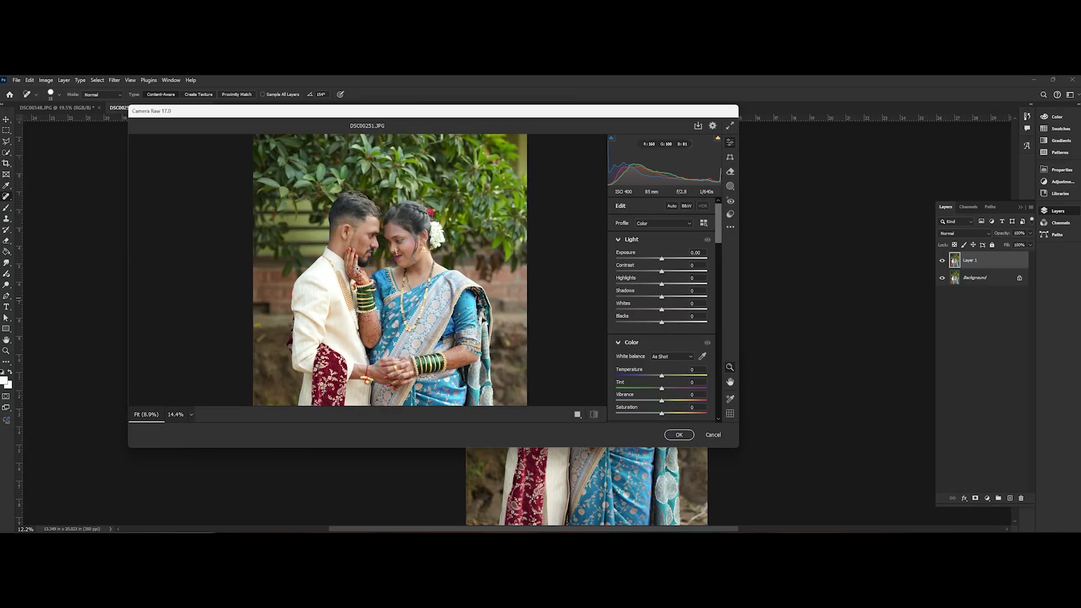
pyautogui.moveTo(661, 259); pyautogui.dragTo(678, 331)
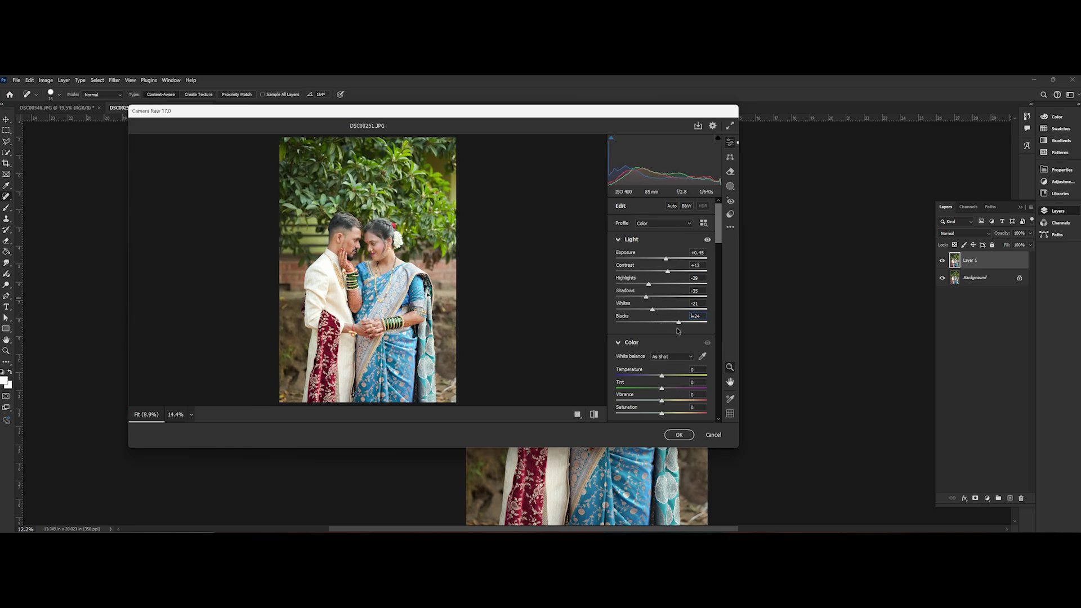
pyautogui.doubleClick(655, 376)
# Examine the adjusted photo up close in the Camera Raw preview and review the Effects and Color Mixer settings.
pyautogui.moveTo(229, 231); pyautogui.dragTo(478, 299)
pyautogui.click(478, 299)
pyautogui.moveTo(304, 214); pyautogui.dragTo(381, 273)
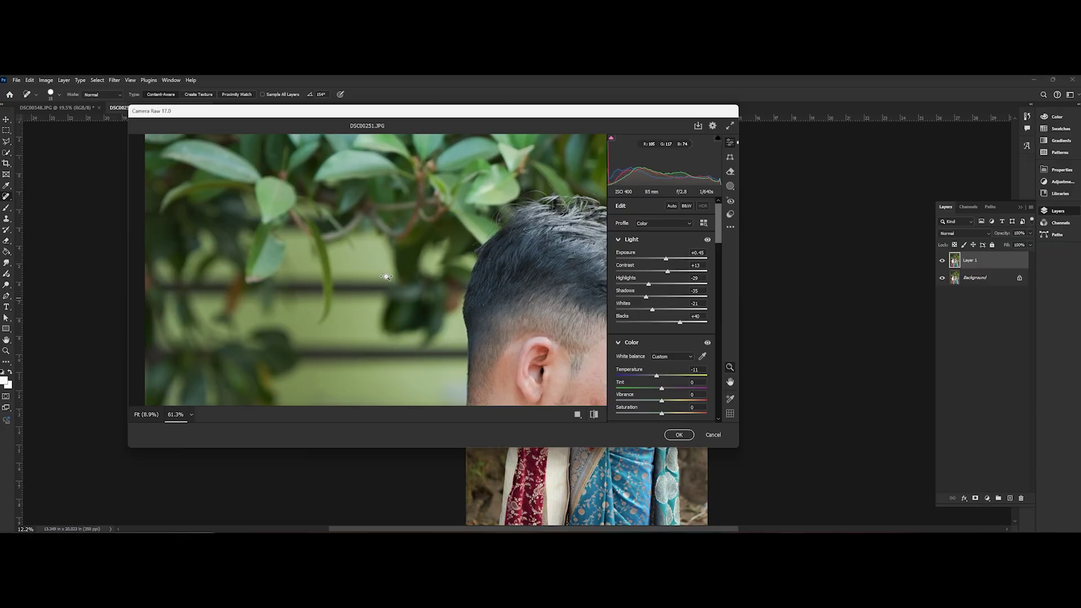
pyautogui.click(518, 293)
pyautogui.moveTo(364, 231); pyautogui.dragTo(433, 304)
pyautogui.click(433, 304)
pyautogui.scroll(-5, 694, 340)
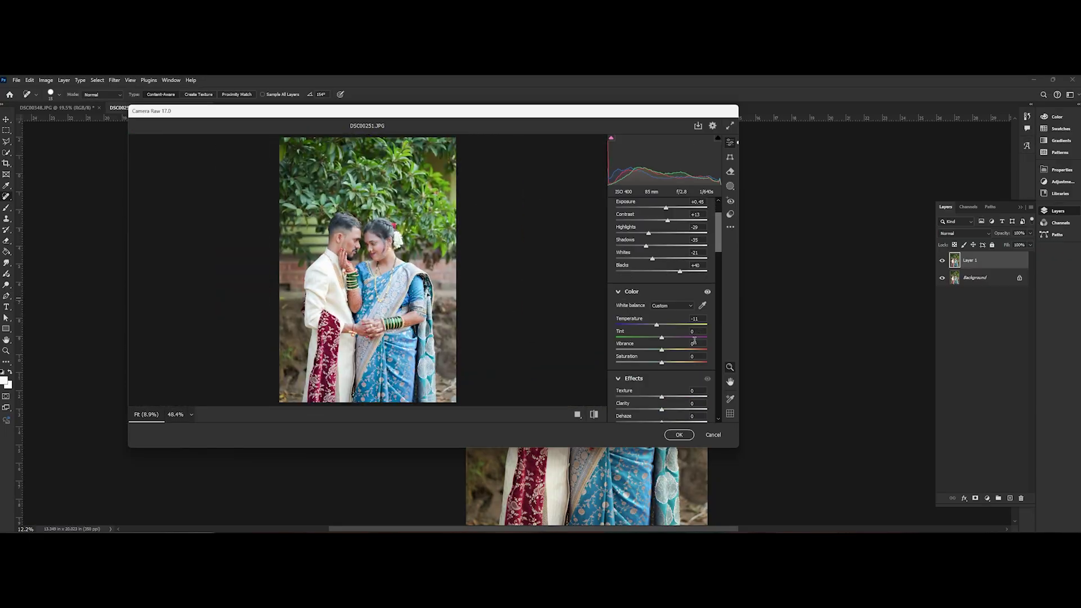
pyautogui.scroll(-5, 649, 318)
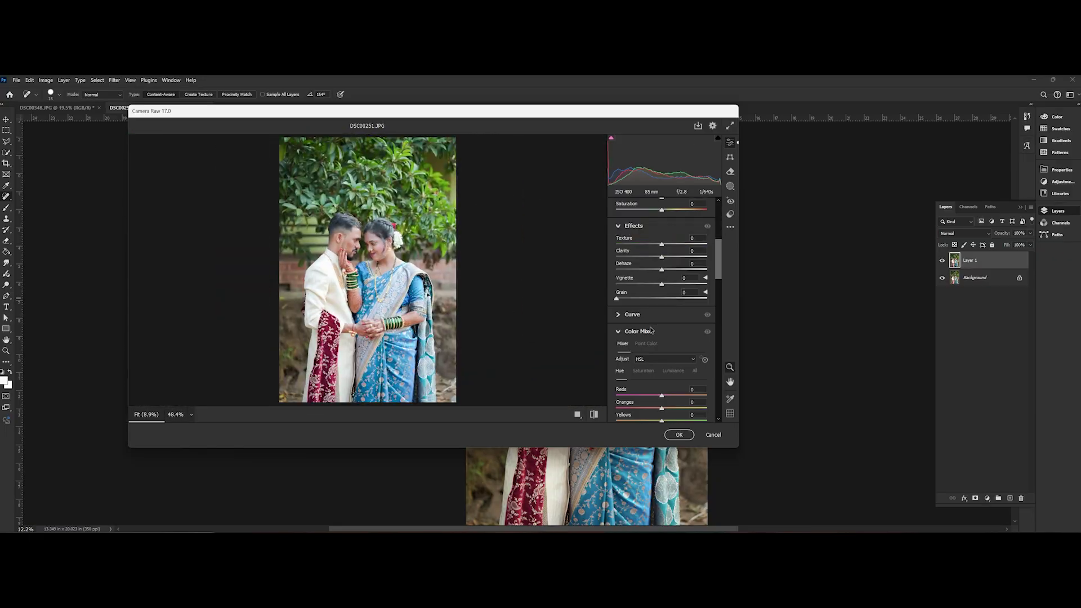
pyautogui.scroll(10, 645, 324)
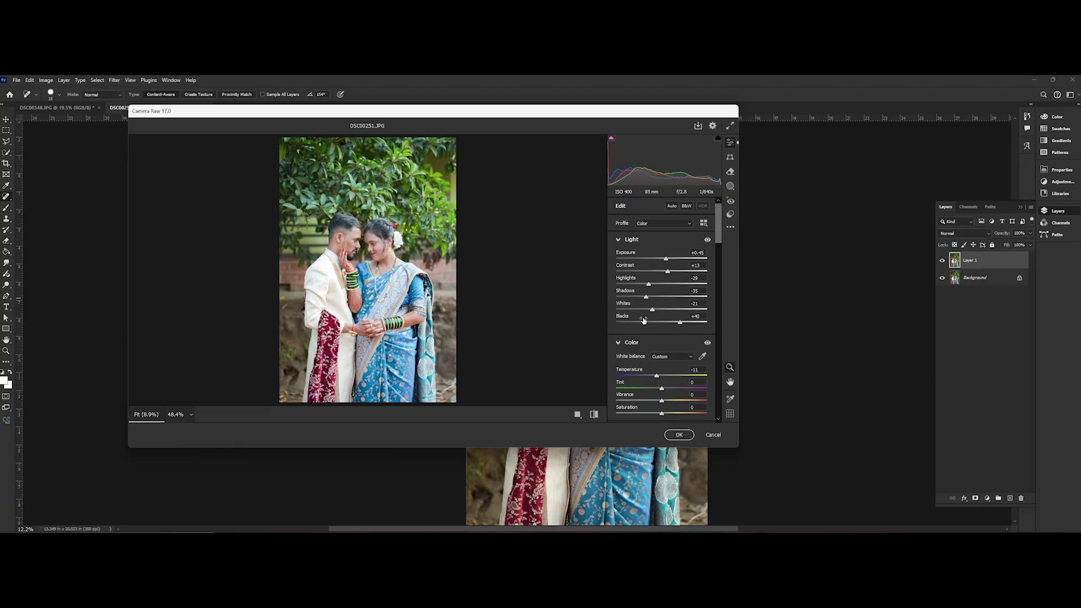
# In the Camera Raw Detail settings, set Noise Reduction to 22, Color Noise Reduction to 42 and Sharpening to 17, checking the bride up close.
pyautogui.scroll(-8, 643, 325)
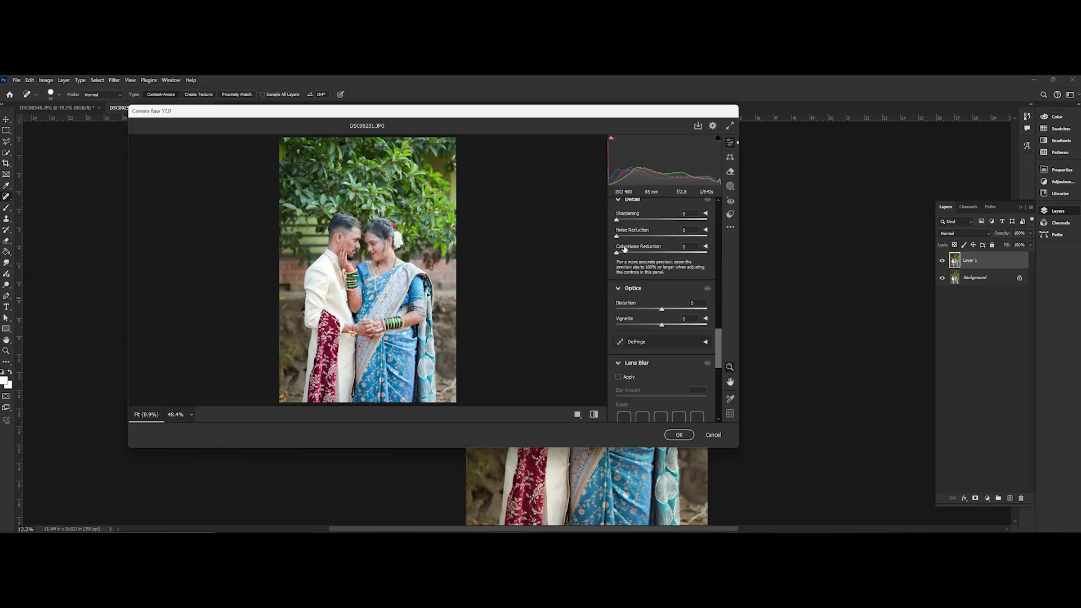
pyautogui.moveTo(388, 235); pyautogui.dragTo(596, 369)
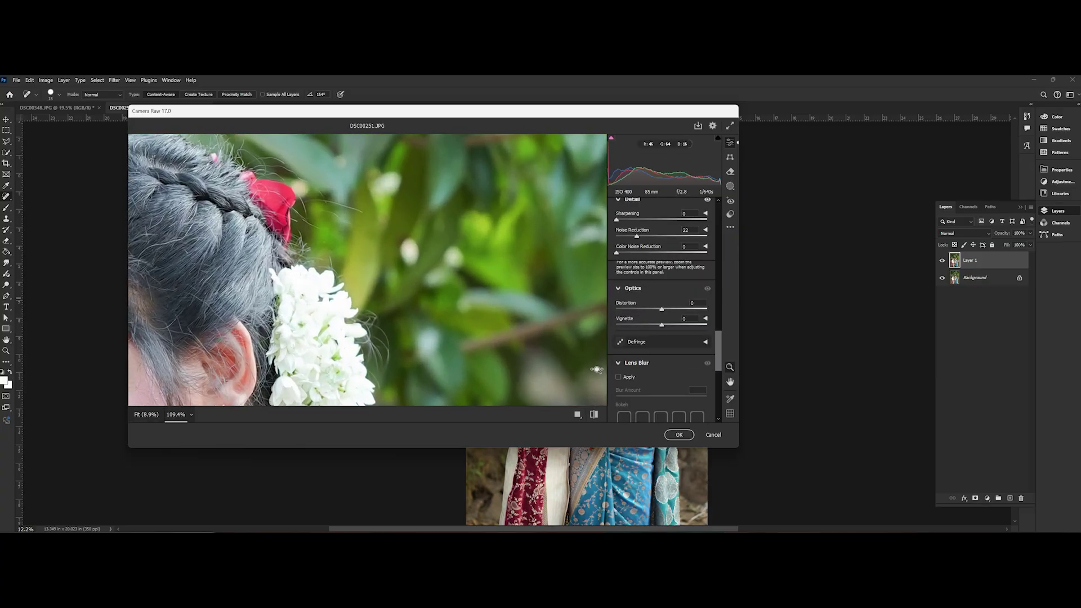
pyautogui.click(594, 363)
pyautogui.moveTo(638, 255); pyautogui.dragTo(654, 254)
pyautogui.moveTo(415, 243); pyautogui.dragTo(478, 322)
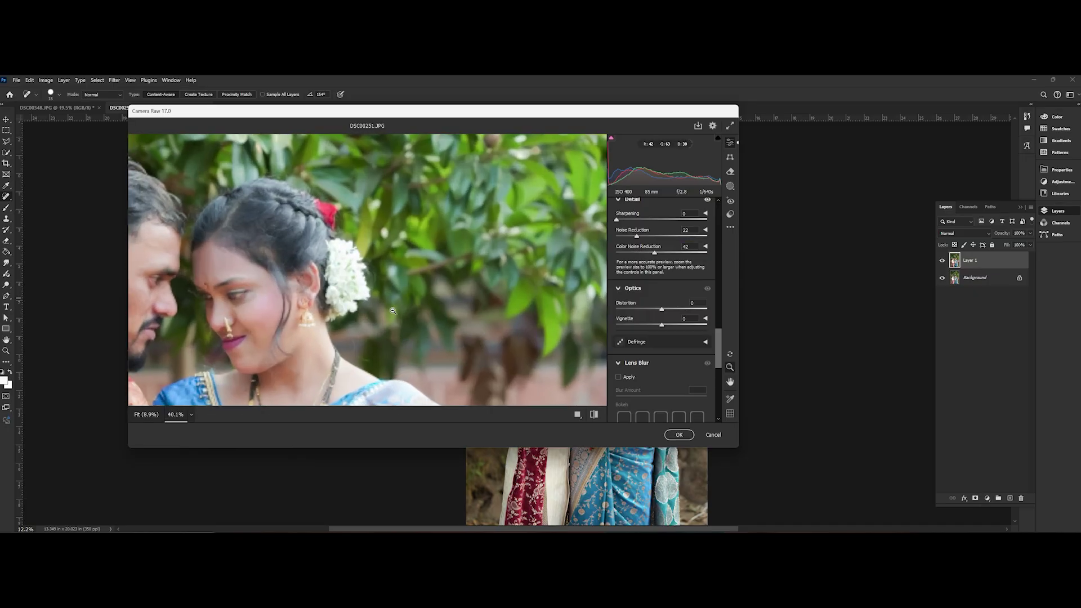
pyautogui.click(478, 323)
pyautogui.moveTo(326, 244); pyautogui.dragTo(461, 300)
pyautogui.click(462, 301)
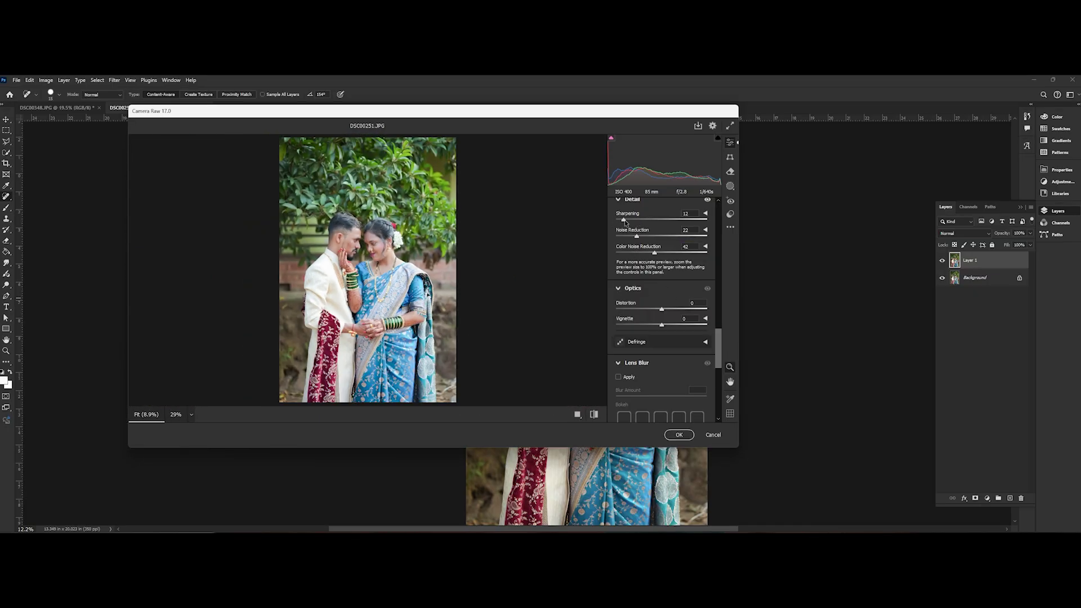
# Set Texture to +22 in the Effects settings, check the couple's faces up close and apply the Camera Raw filter.
pyautogui.scroll(10, 642, 326)
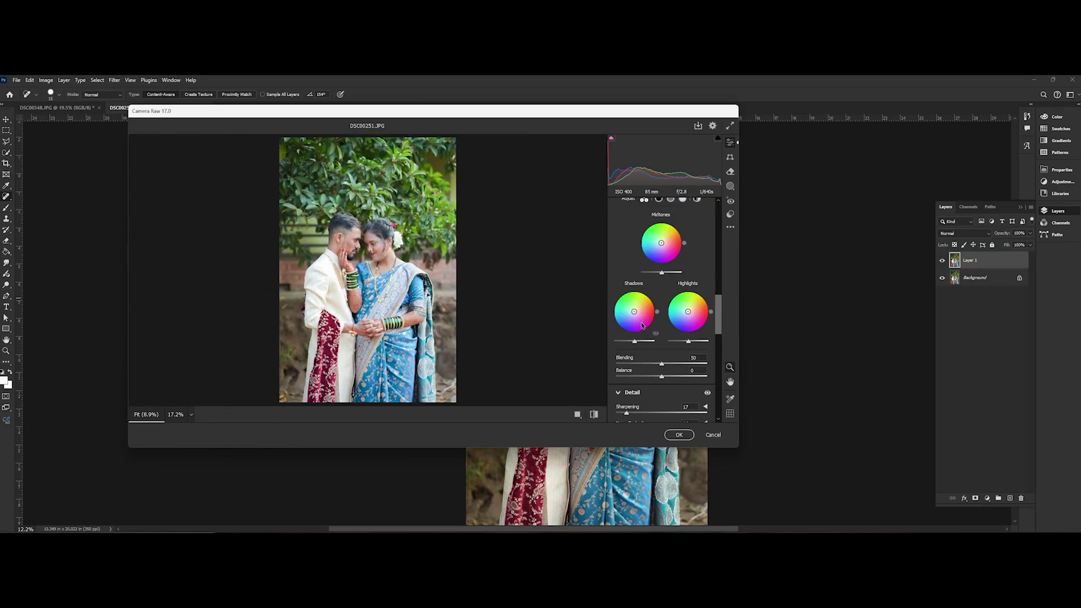
pyautogui.scroll(4, 643, 324)
pyautogui.moveTo(670, 264); pyautogui.dragTo(679, 269)
pyautogui.scroll(4, 337, 254)
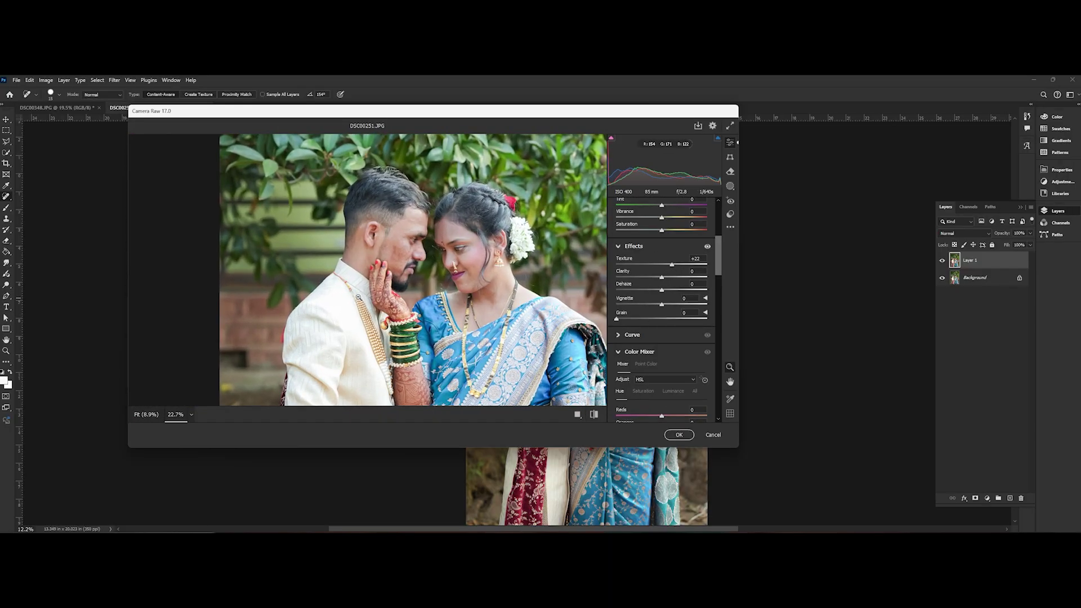
pyautogui.scroll(-4, 360, 271)
pyautogui.scroll(4, 383, 288)
pyautogui.scroll(-4, 383, 292)
pyautogui.scroll(4, 405, 324)
pyautogui.scroll(-4, 405, 324)
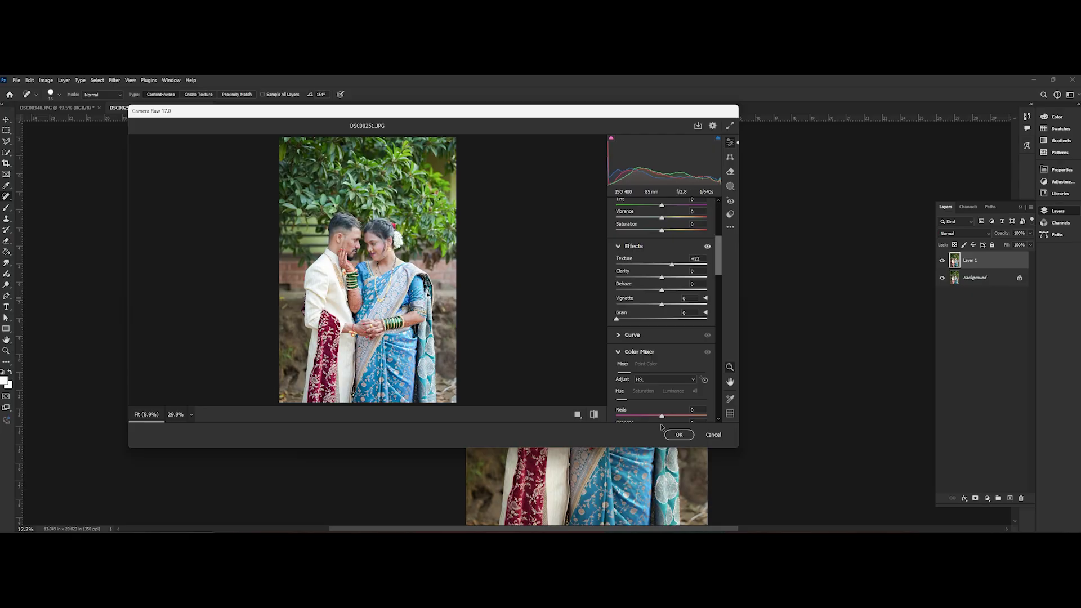
pyautogui.click(678, 434)
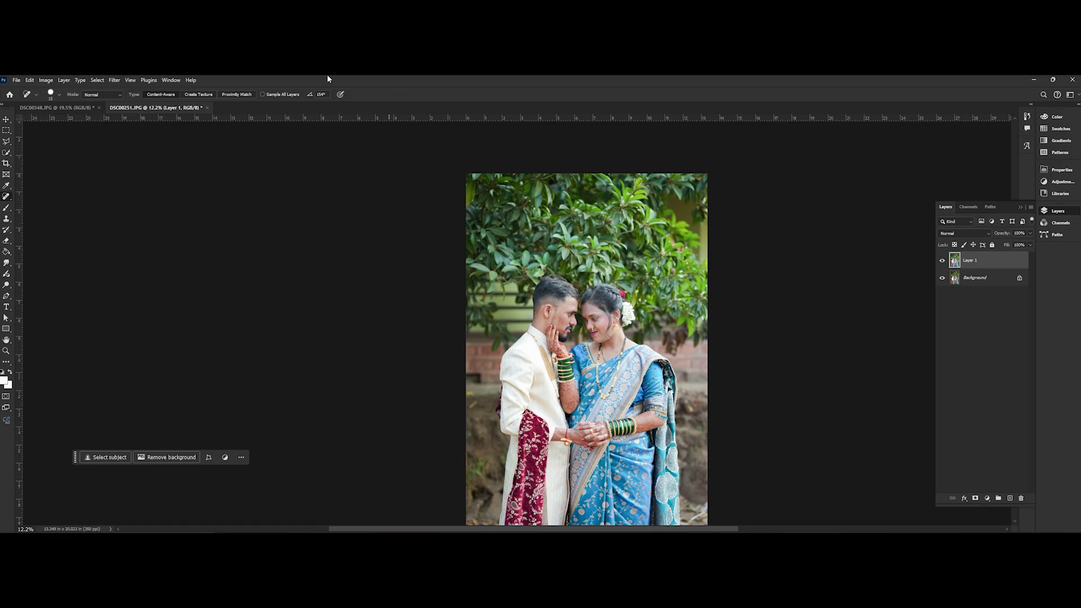
# Arrange the toolbar in two columns and select the Burn tool with its range on Midtones.
pyautogui.hotkey('ctrl', '0')
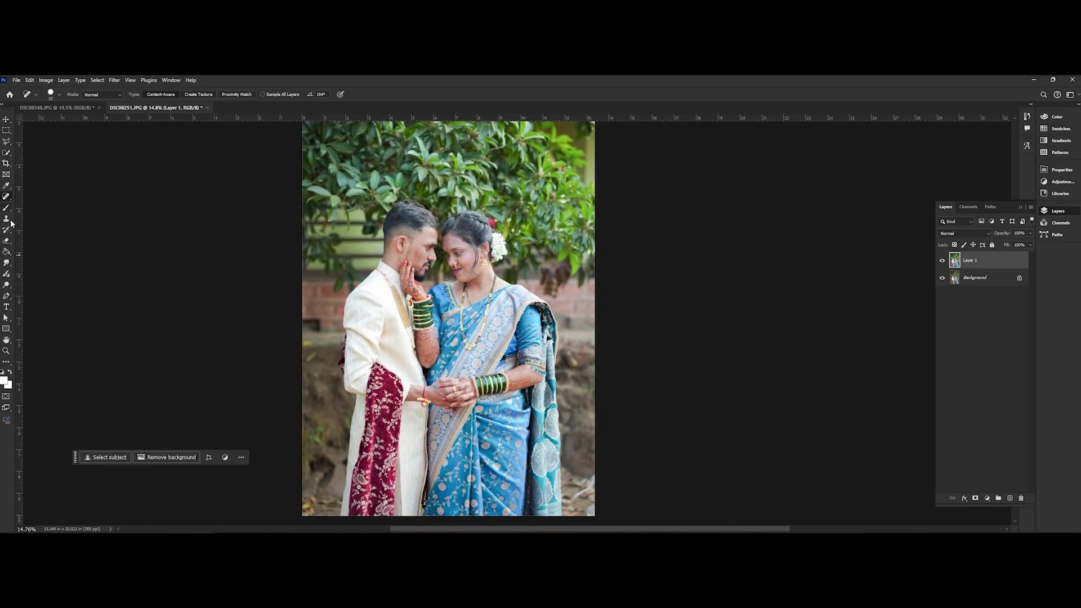
pyautogui.rightClick(6, 262)
pyautogui.click(36, 279)
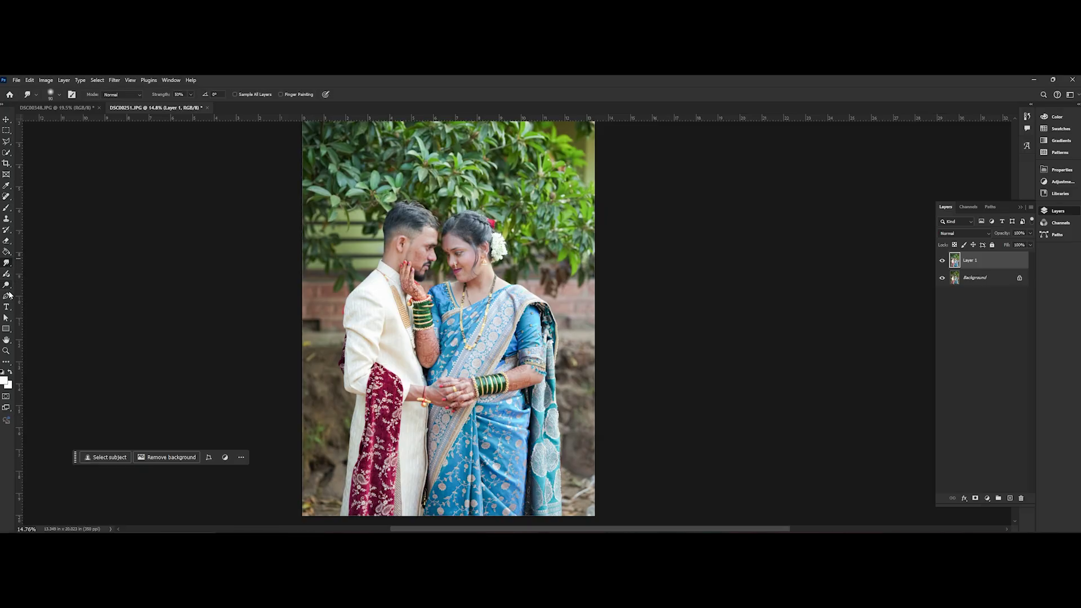
pyautogui.click(3, 107)
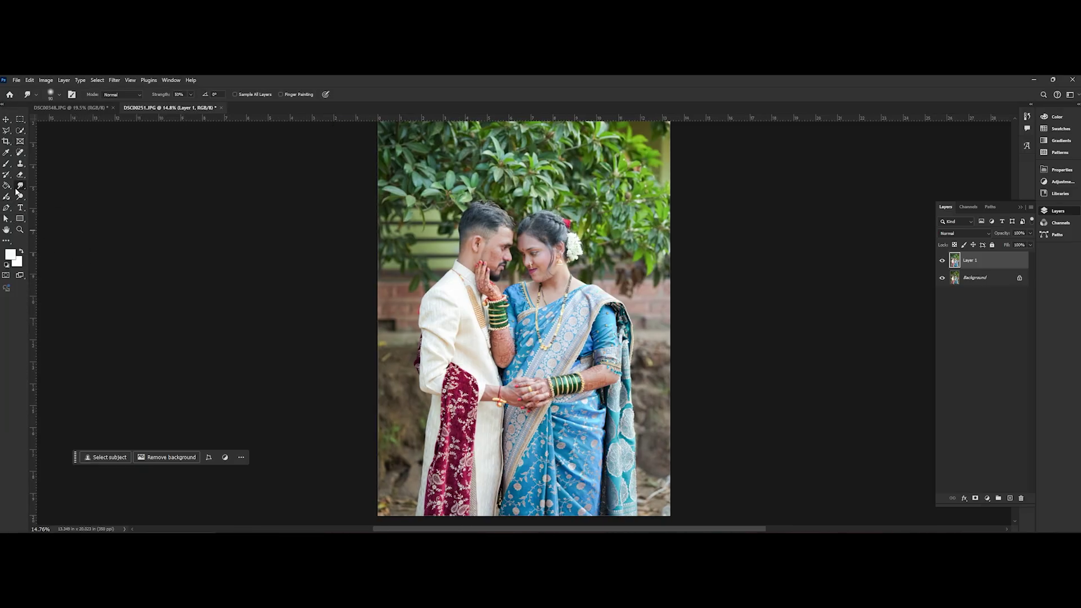
pyautogui.click(7, 208)
pyautogui.rightClick(6, 207)
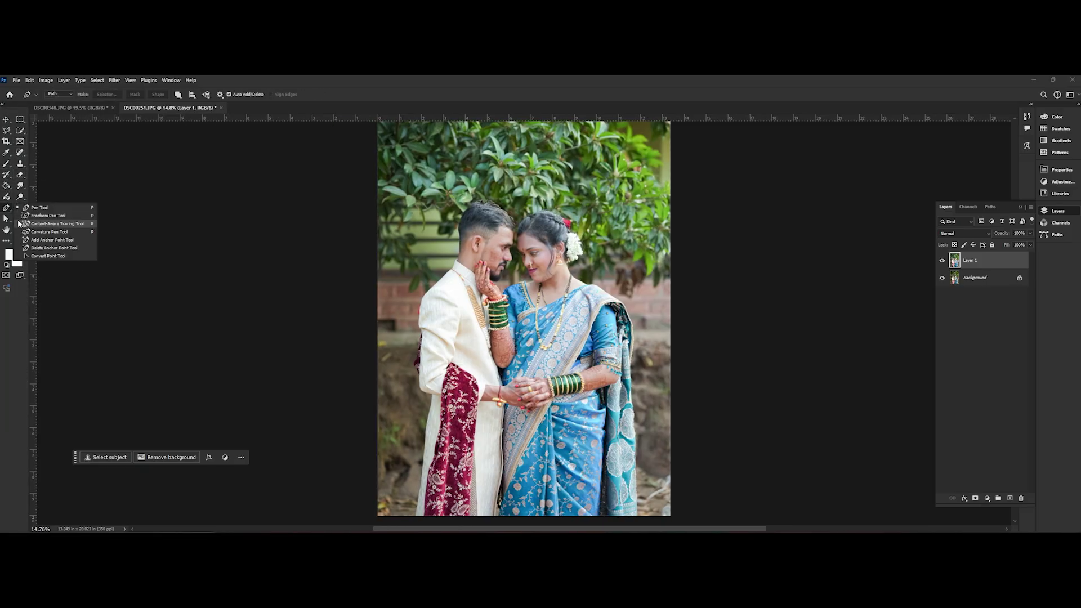
pyautogui.click(3, 209)
pyautogui.click(20, 197)
# Burn the midtones along the folds and drape of the bride's blue saree.
pyautogui.scroll(3, 614, 254)
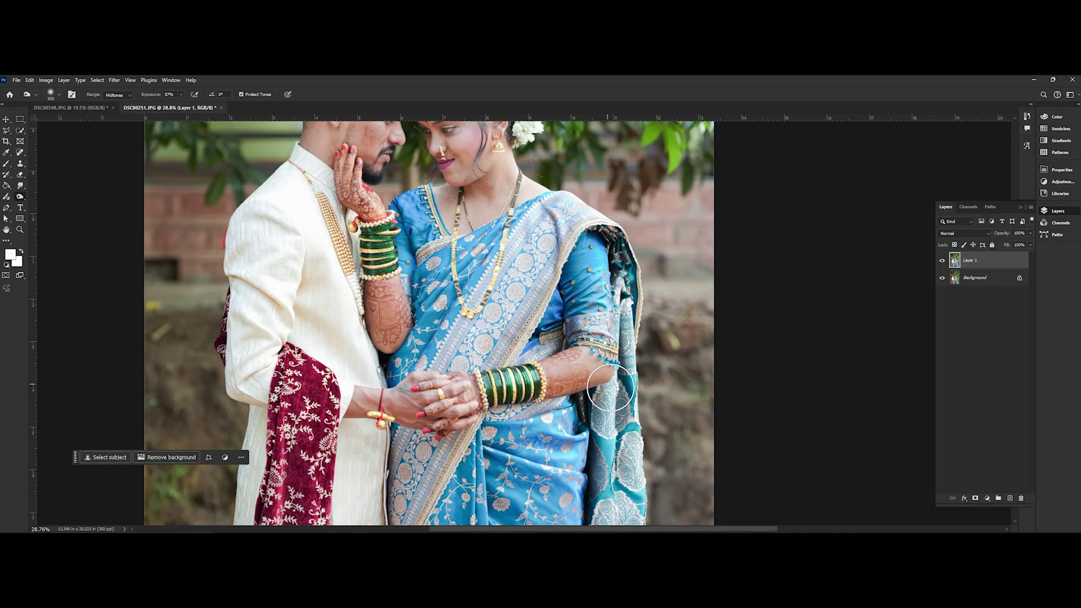
pyautogui.scroll(-2, 577, 436)
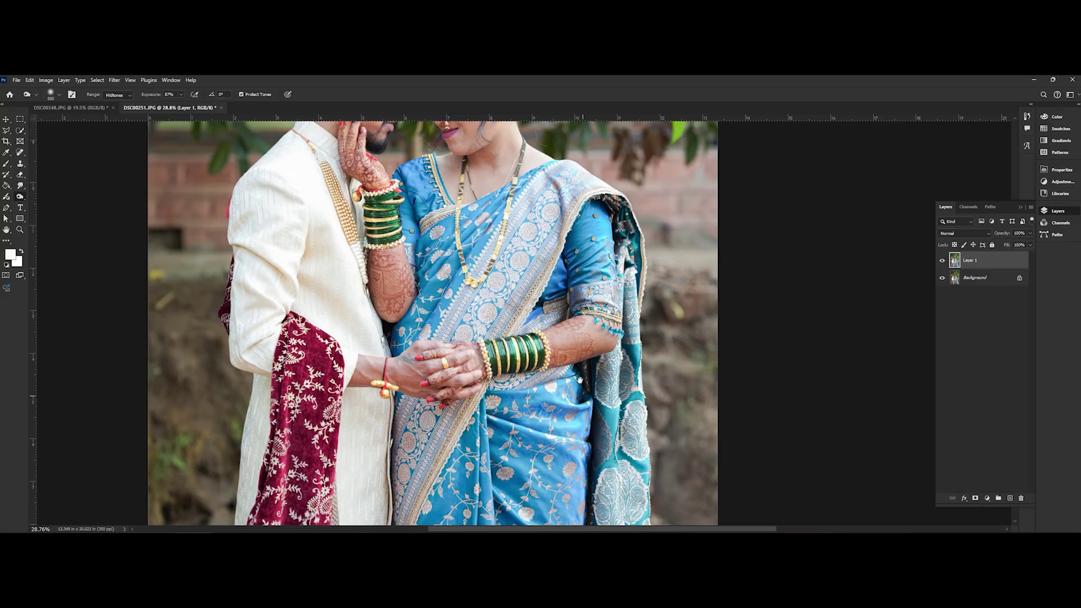
pyautogui.moveTo(581, 421)
pyautogui.mouseDown()
pyautogui.moveTo(586, 524)
pyautogui.moveTo(576, 392)
pyautogui.moveTo(581, 495)
pyautogui.mouseUp()
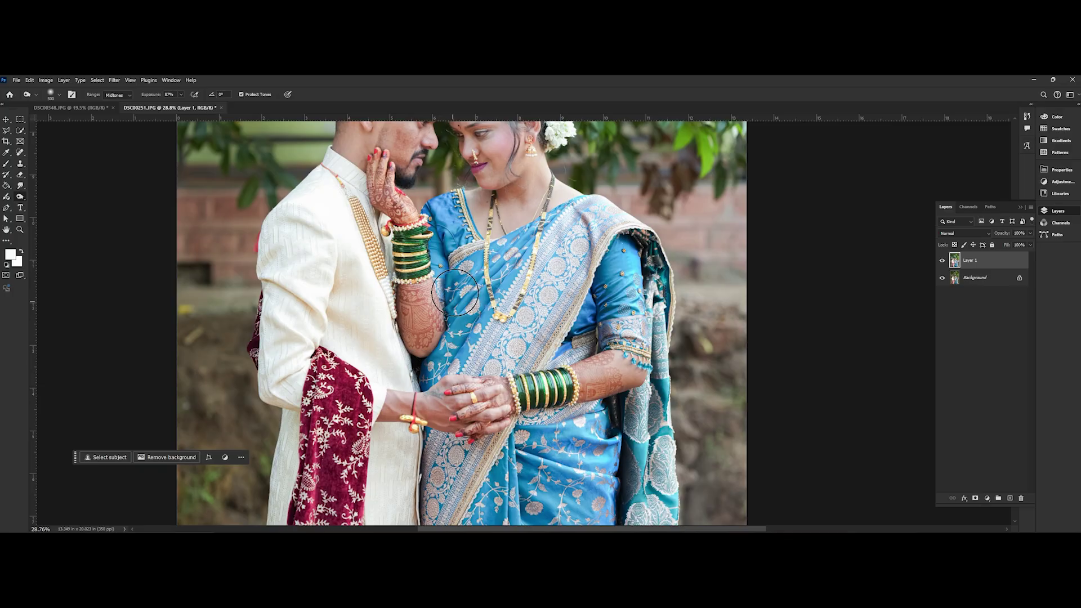
pyautogui.moveTo(454, 293)
pyautogui.mouseDown()
pyautogui.moveTo(445, 256)
pyautogui.moveTo(472, 343)
pyautogui.mouseUp()
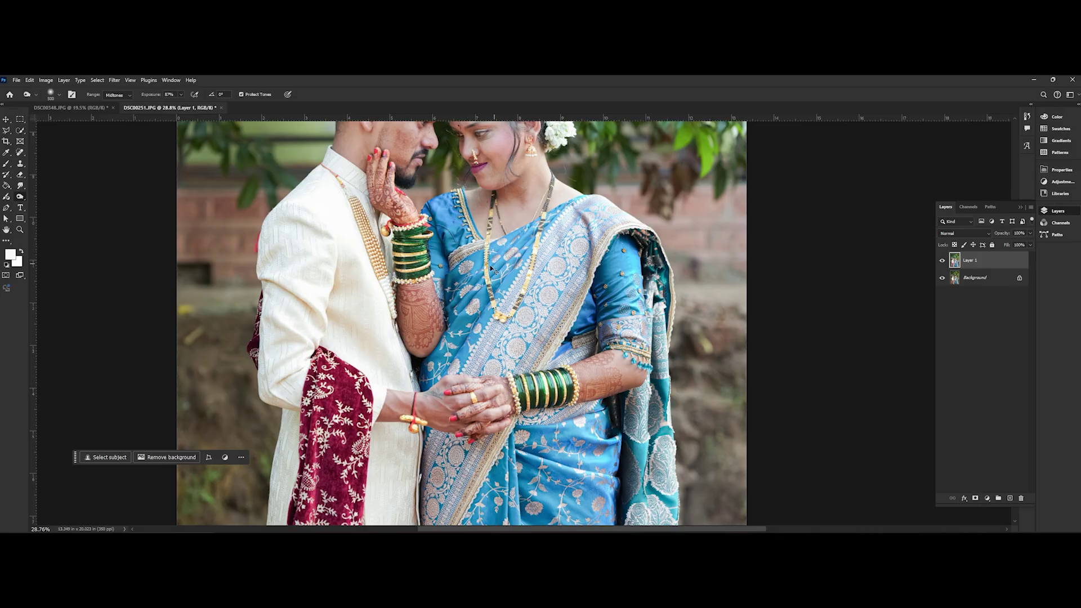
pyautogui.moveTo(545, 321); pyautogui.dragTo(549, 440)
# Burn the midtones of the groom's cream sherwani and maroon embroidered stole.
pyautogui.moveTo(339, 380); pyautogui.dragTo(392, 279)
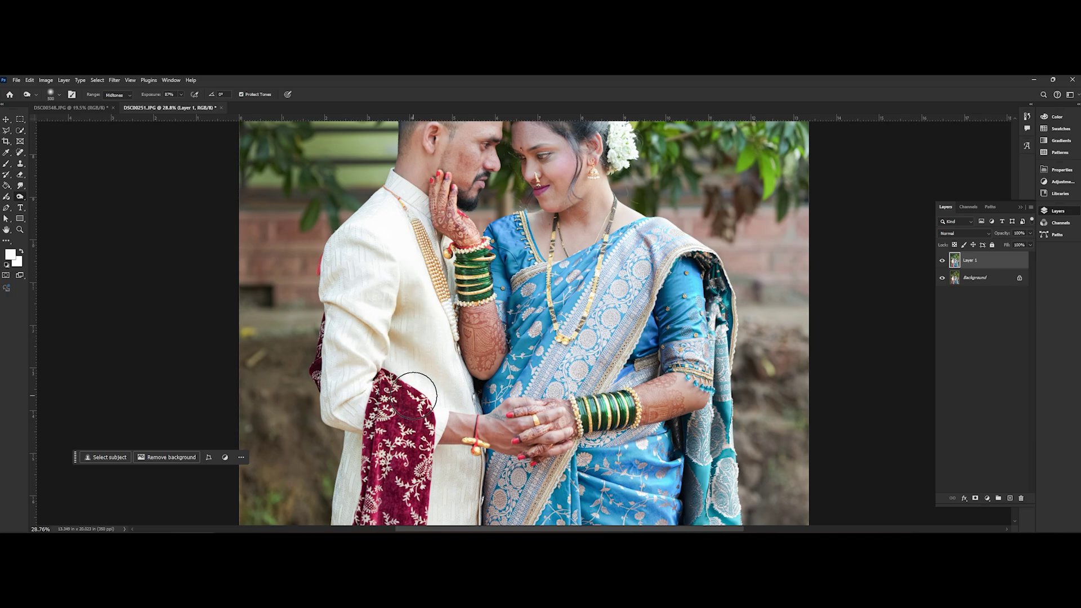
pyautogui.moveTo(420, 416); pyautogui.dragTo(432, 329)
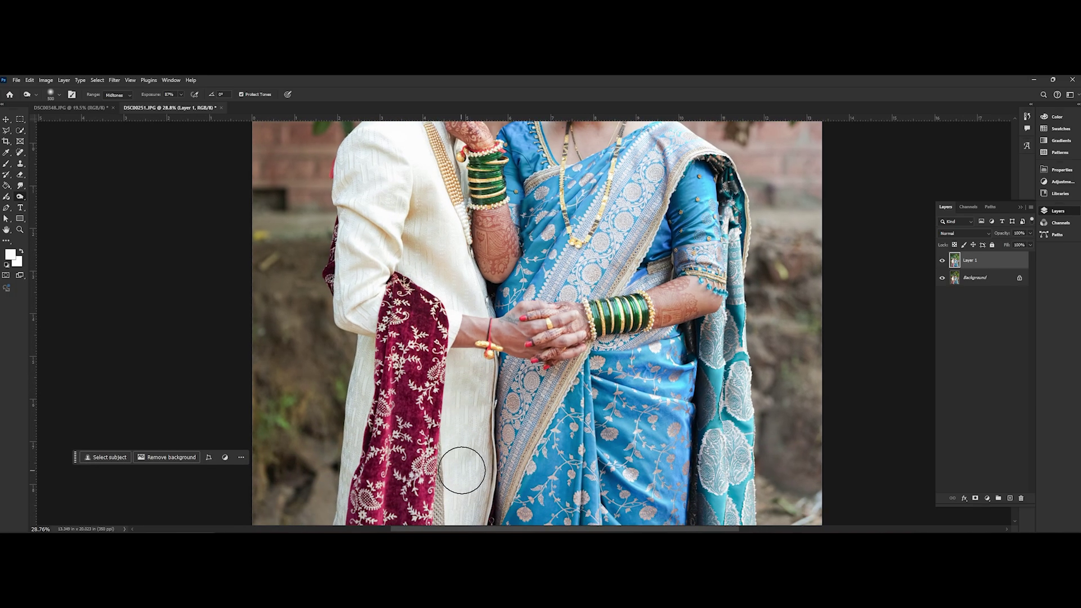
pyautogui.moveTo(413, 181)
pyautogui.mouseDown()
pyautogui.moveTo(411, 205)
pyautogui.moveTo(469, 287)
pyautogui.moveTo(451, 346)
pyautogui.moveTo(389, 316)
pyautogui.moveTo(374, 342)
pyautogui.moveTo(388, 363)
pyautogui.moveTo(378, 391)
pyautogui.moveTo(397, 380)
pyautogui.mouseUp()
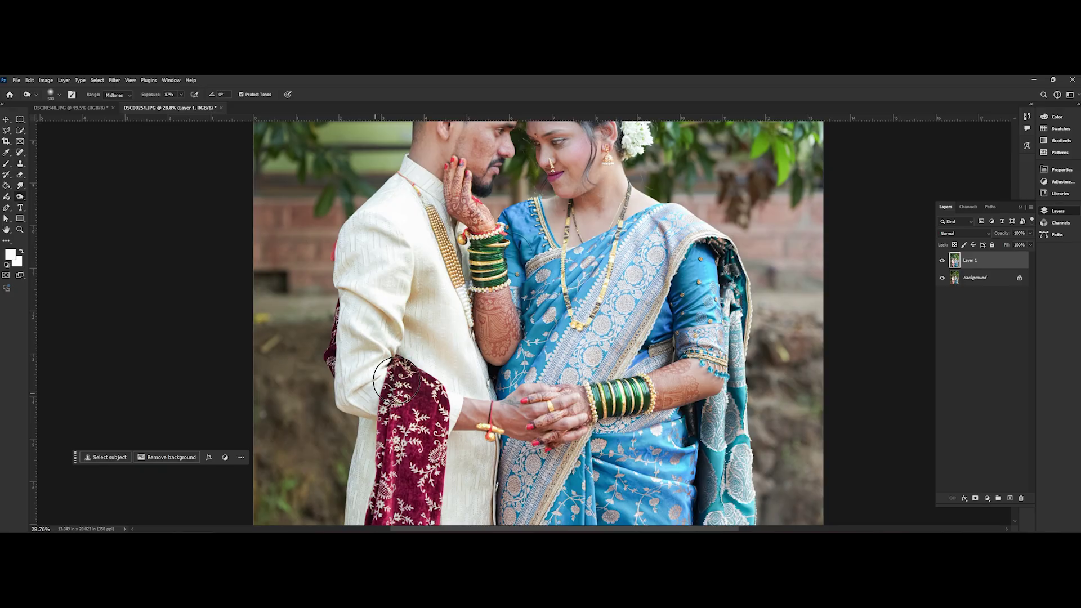
pyautogui.scroll(-3, 394, 360)
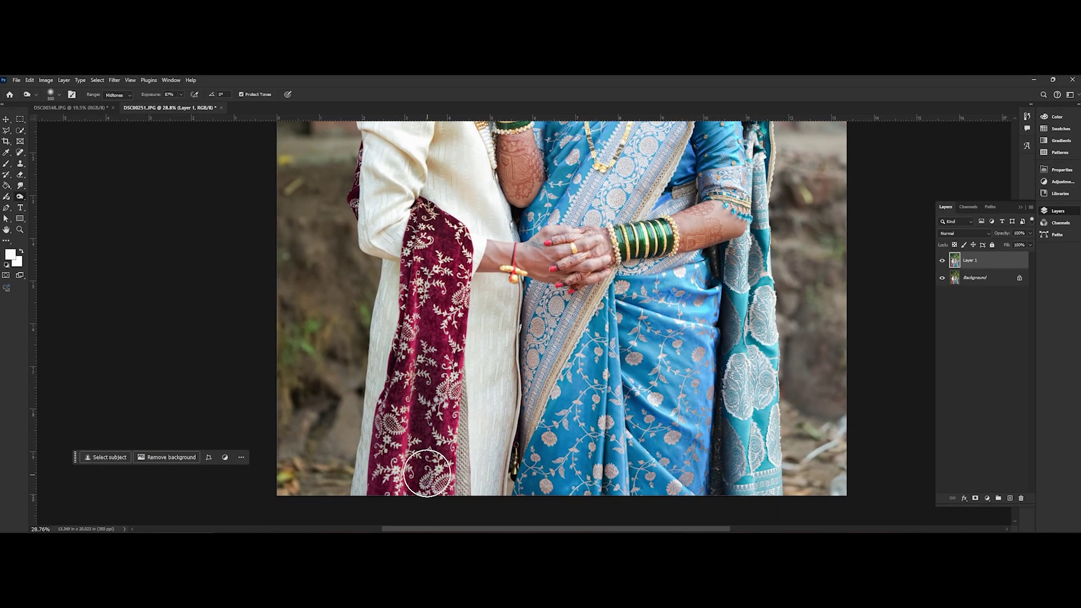
# Smooth the skin on the groom's cheek and upper face with the Mixer Brush tool.
pyautogui.scroll(5, 394, 332)
pyautogui.hscroll(3, 367, 294)
pyautogui.scroll(8, 368, 294)
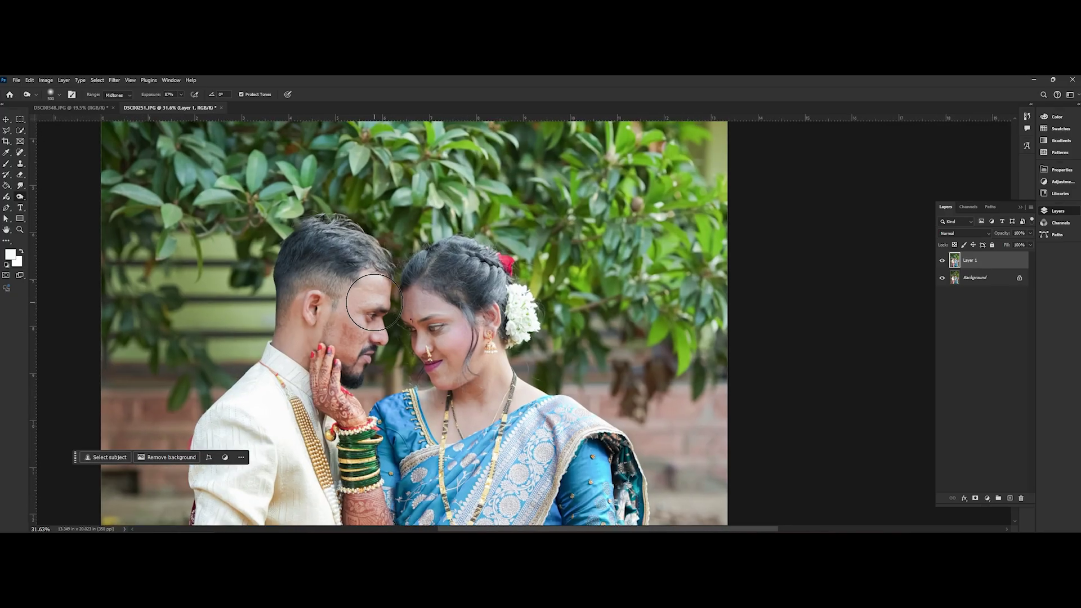
pyautogui.rightClick(6, 164)
pyautogui.click(53, 190)
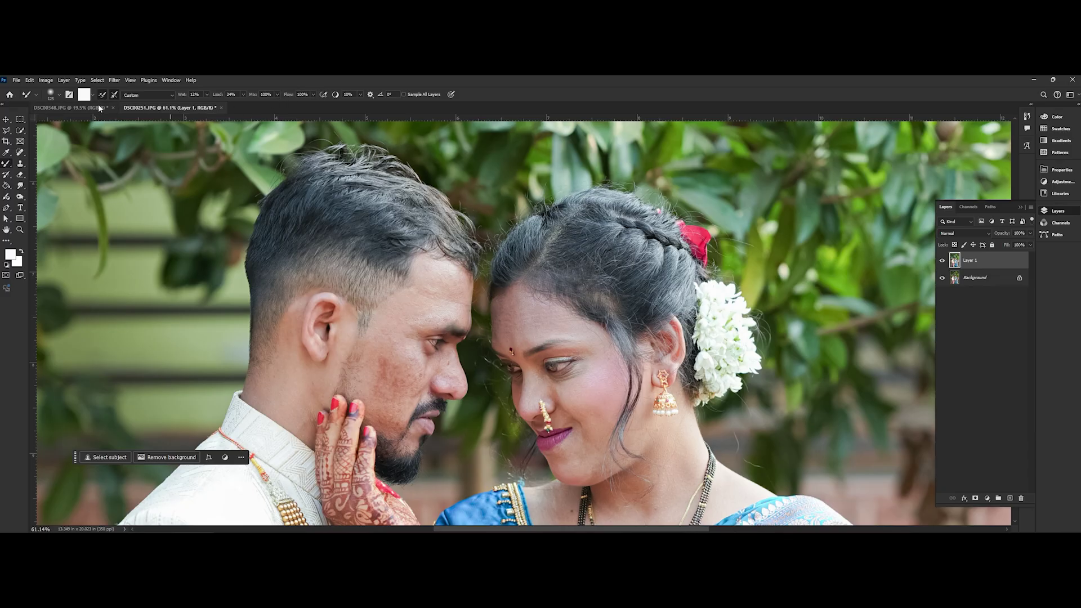
pyautogui.scroll(4, 383, 374)
pyautogui.moveTo(383, 374)
pyautogui.mouseDown()
pyautogui.moveTo(388, 408)
pyautogui.moveTo(404, 377)
pyautogui.moveTo(387, 381)
pyautogui.moveTo(390, 363)
pyautogui.moveTo(388, 416)
pyautogui.moveTo(428, 382)
pyautogui.moveTo(405, 432)
pyautogui.moveTo(401, 419)
pyautogui.moveTo(400, 447)
pyautogui.moveTo(437, 416)
pyautogui.moveTo(421, 449)
pyautogui.moveTo(404, 450)
pyautogui.moveTo(386, 403)
pyautogui.moveTo(389, 442)
pyautogui.mouseUp()
pyautogui.moveTo(428, 267)
pyautogui.mouseDown()
pyautogui.moveTo(456, 246)
pyautogui.moveTo(447, 283)
pyautogui.moveTo(488, 271)
pyautogui.moveTo(475, 284)
pyautogui.moveTo(485, 266)
pyautogui.moveTo(460, 276)
pyautogui.moveTo(495, 248)
pyautogui.moveTo(445, 277)
pyautogui.moveTo(480, 259)
pyautogui.moveTo(456, 276)
pyautogui.moveTo(484, 277)
pyautogui.mouseUp()
# Smooth the skin on the bride's forehead, cheek and neck with the Mixer Brush tool.
pyautogui.moveTo(581, 314); pyautogui.dragTo(576, 289)
pyautogui.moveTo(675, 373)
pyautogui.mouseDown()
pyautogui.moveTo(702, 410)
pyautogui.moveTo(709, 371)
pyautogui.moveTo(657, 434)
pyautogui.moveTo(633, 347)
pyautogui.mouseUp()
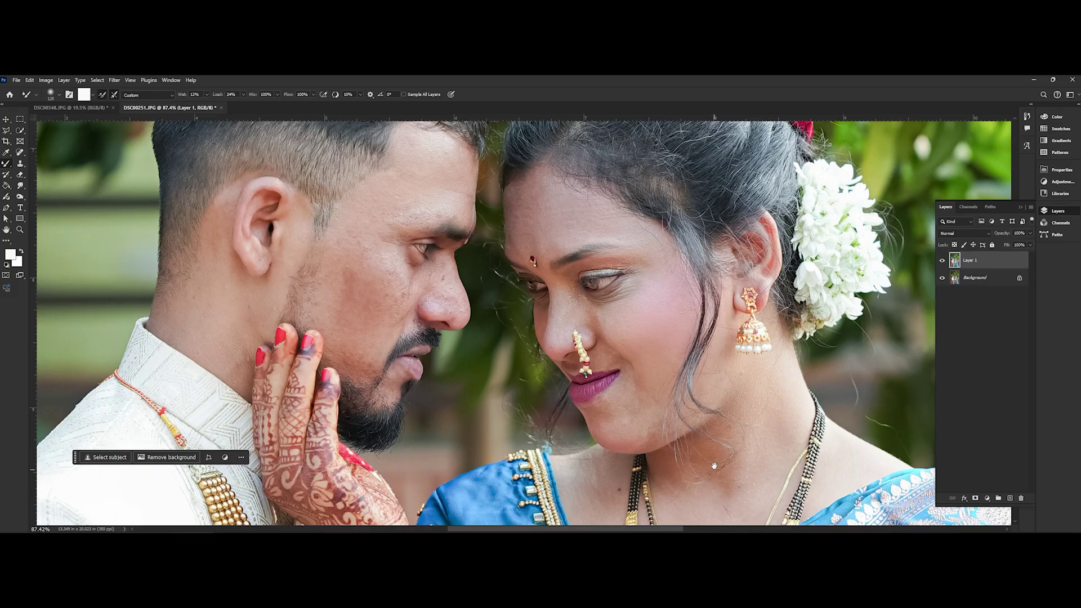
pyautogui.moveTo(658, 411); pyautogui.dragTo(635, 290)
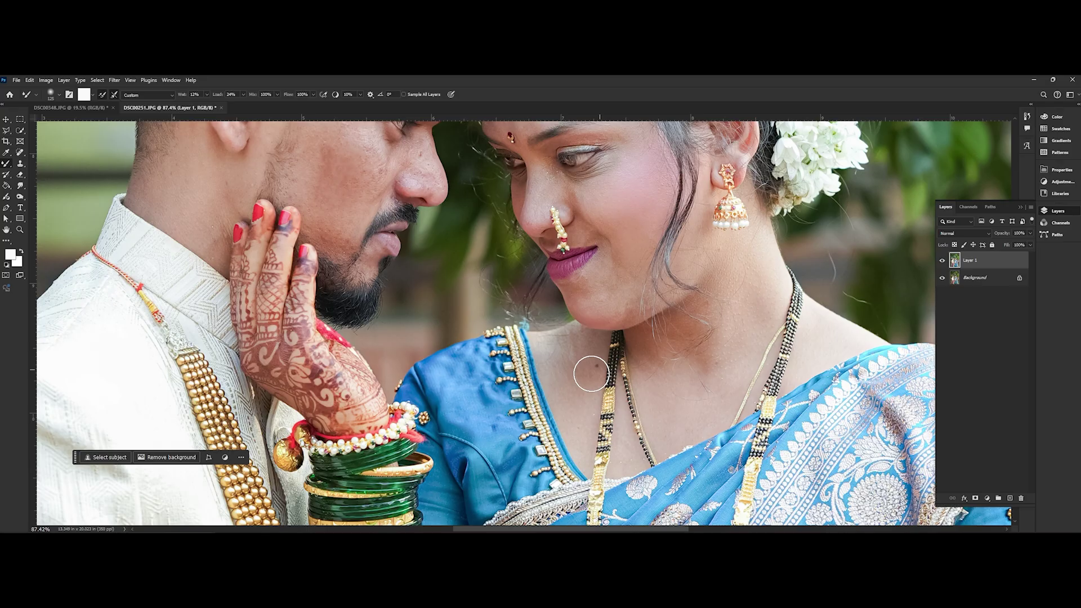
pyautogui.scroll(-3, 708, 332)
pyautogui.scroll(-2, 708, 333)
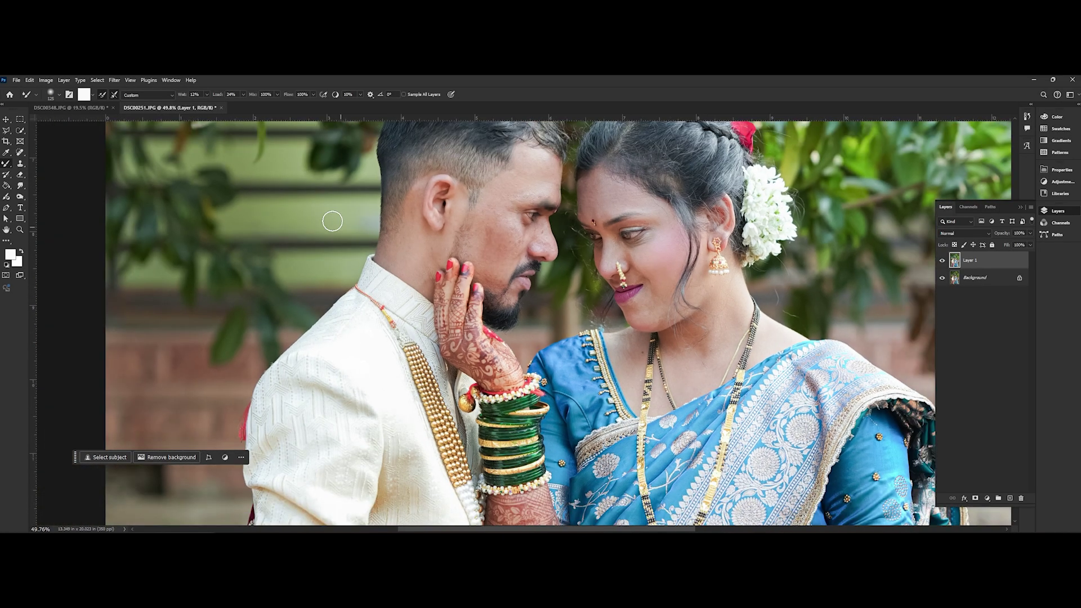
pyautogui.scroll(-2, 330, 219)
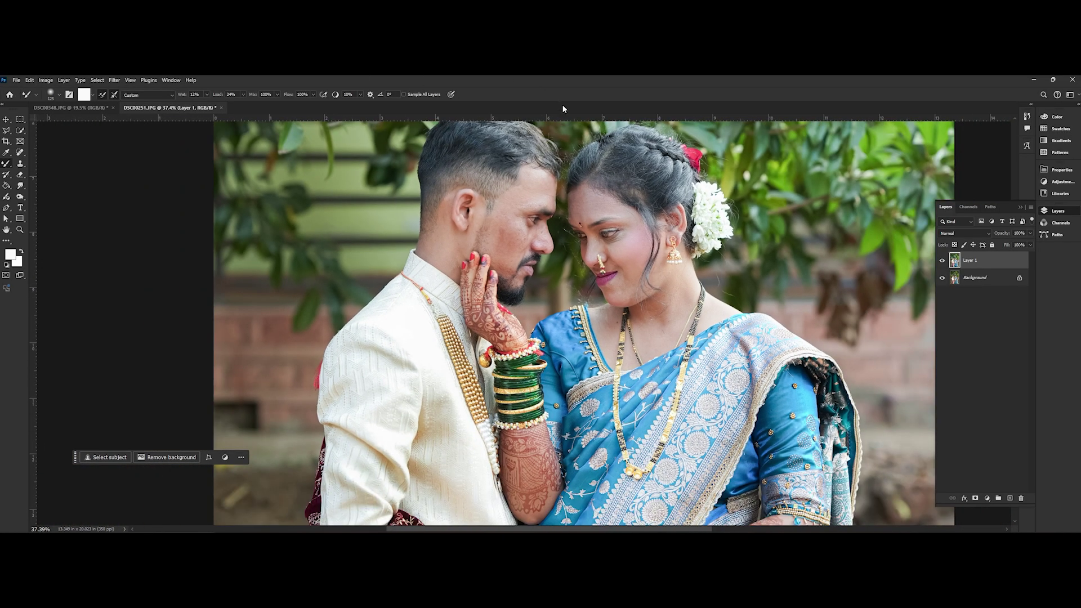
# Retouch the couple's skin with the SkinFiner filter, setting Fine smoothing to -1 and adjusting the Skin Tone Contrast.
pyautogui.click(126, 82)
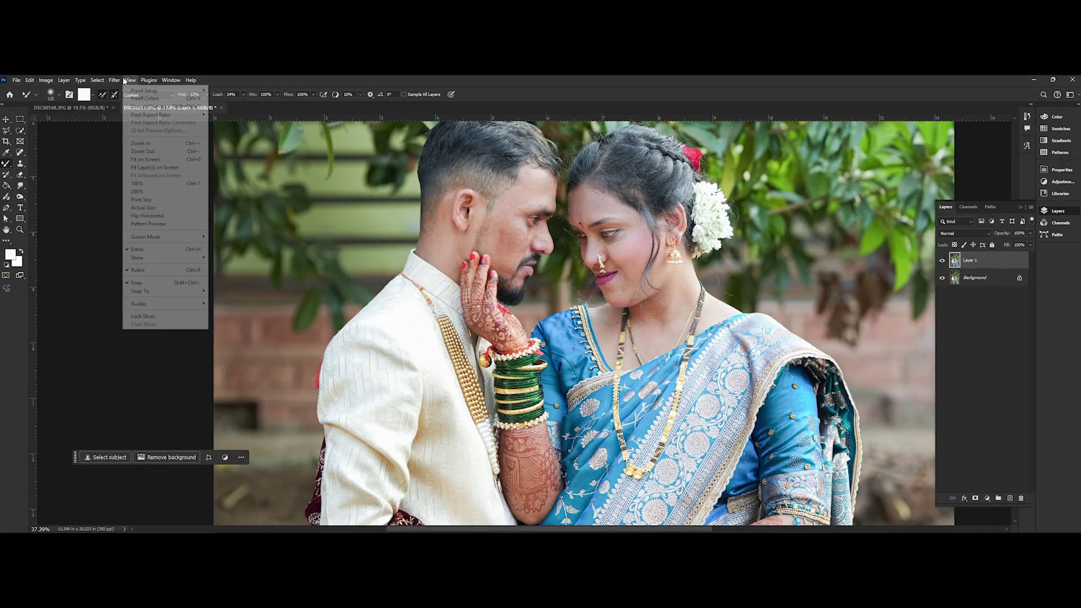
pyautogui.moveTo(114, 81)
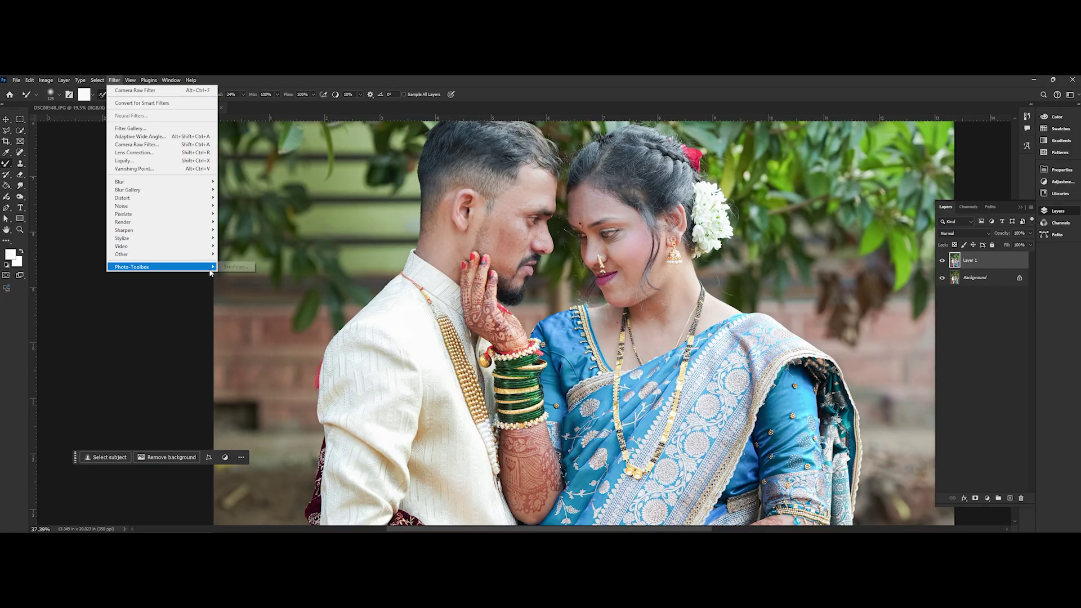
pyautogui.click(236, 267)
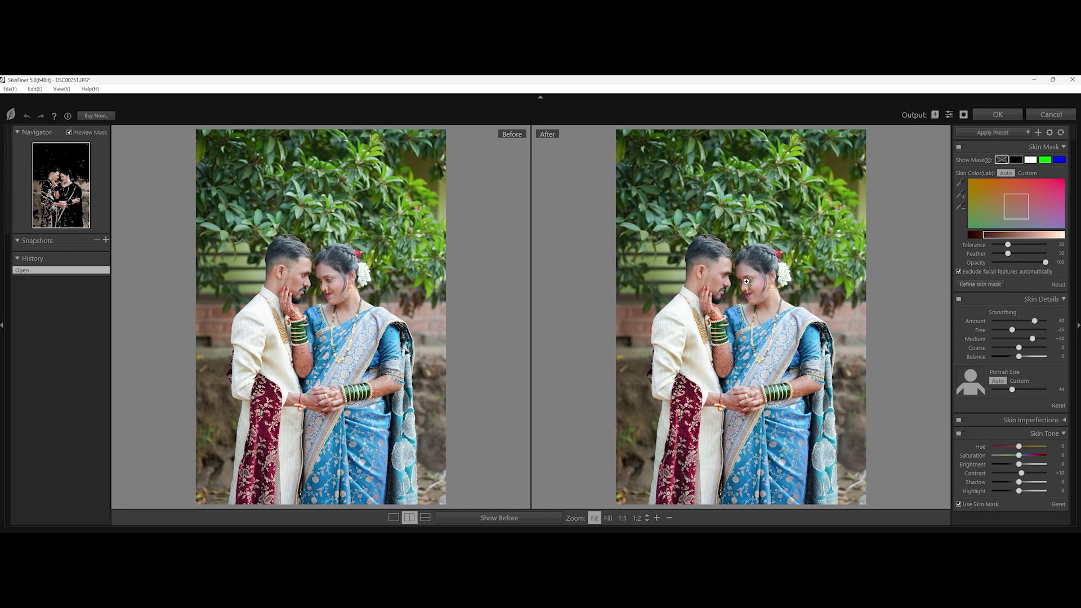
pyautogui.click(744, 279)
pyautogui.click(736, 276)
pyautogui.click(718, 273)
pyautogui.click(720, 274)
pyautogui.moveTo(1011, 329); pyautogui.dragTo(1017, 330)
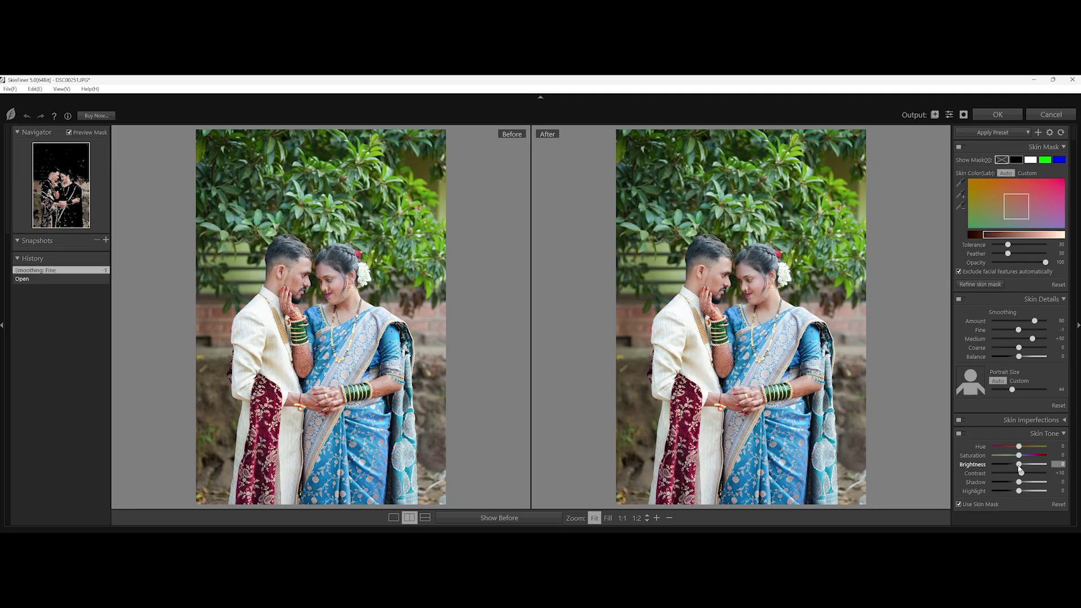
pyautogui.moveTo(1026, 475); pyautogui.dragTo(1023, 474)
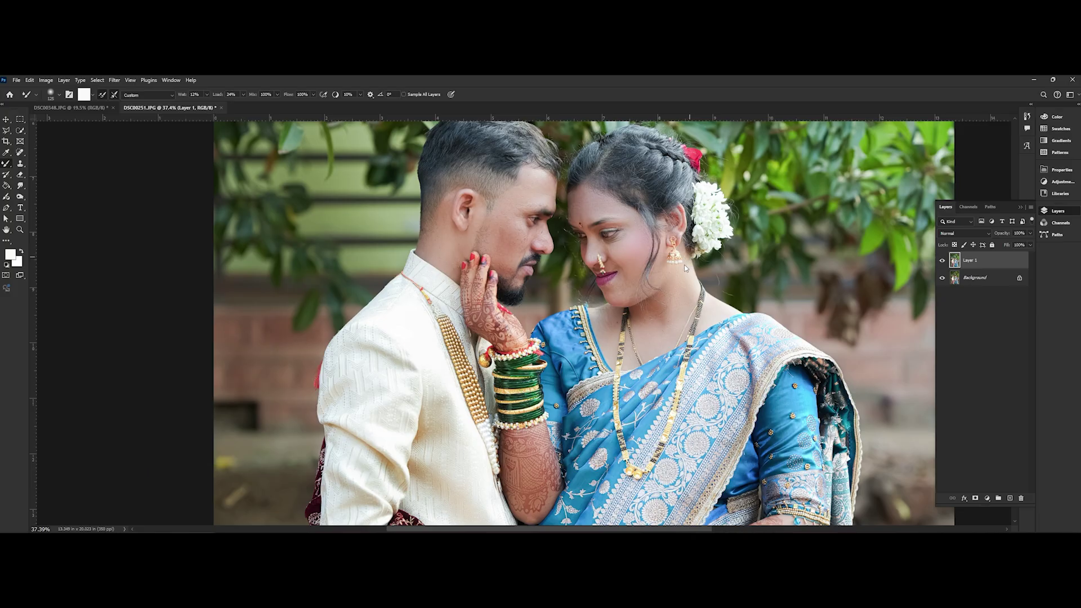
# Open the Camera Raw filter again and set the Color Mixer's Yellows to hue -30 and saturation -22.
pyautogui.hotkey('ctrl', 'shift', 'a')
pyautogui.scroll(-6, 653, 280)
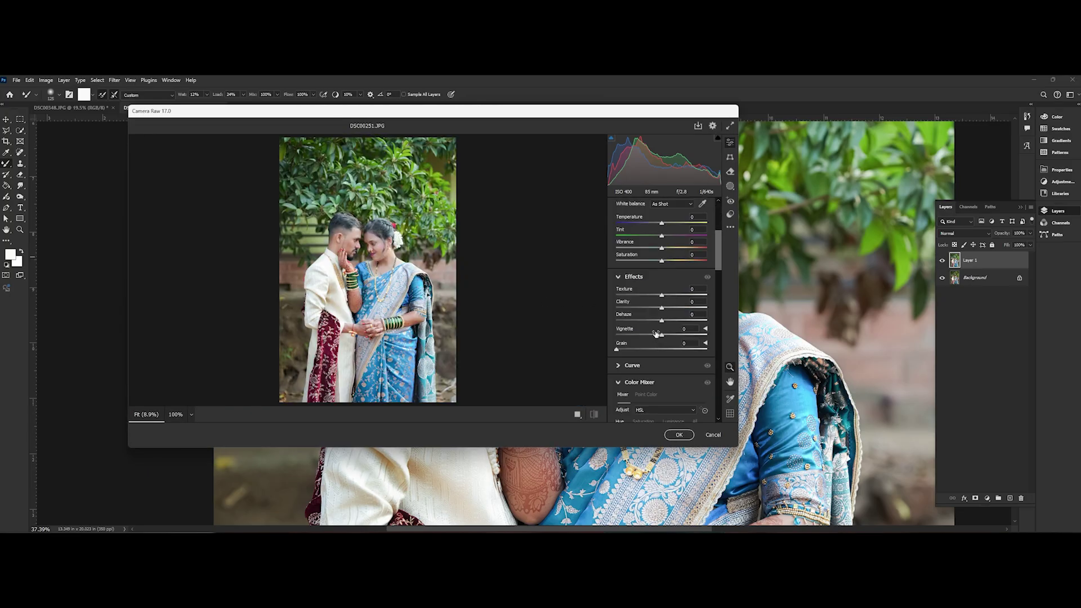
pyautogui.moveTo(654, 281); pyautogui.dragTo(631, 282)
pyautogui.scroll(-3, 654, 315)
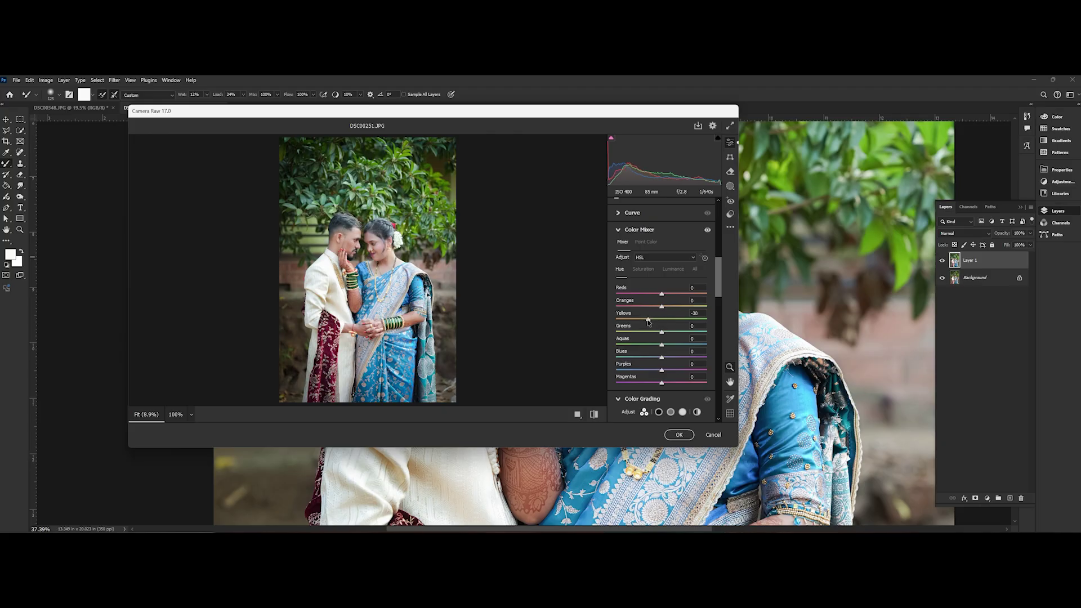
pyautogui.click(643, 269)
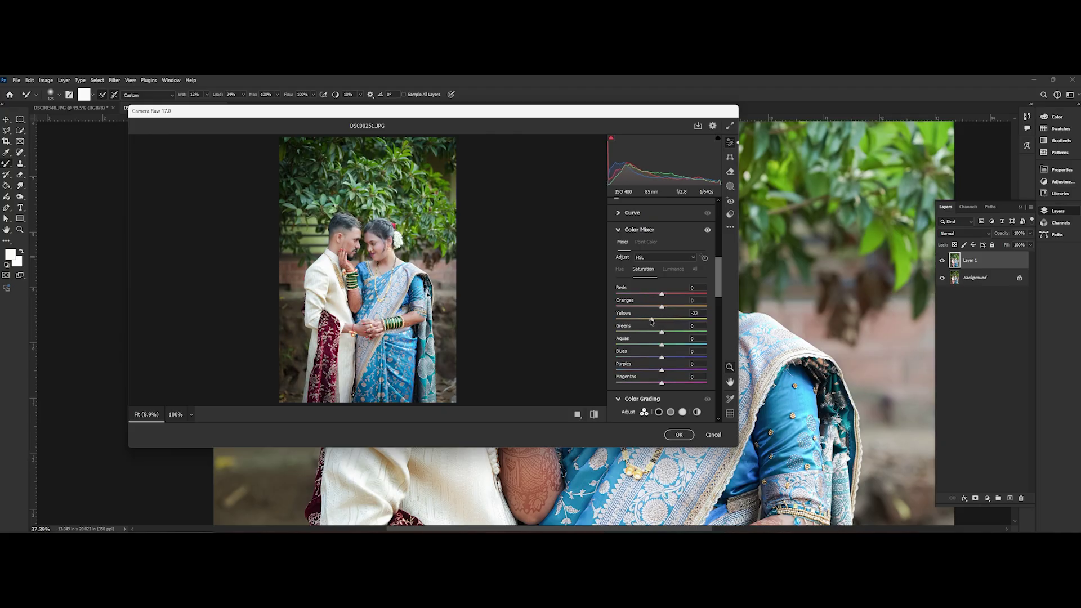
pyautogui.moveTo(651, 322); pyautogui.dragTo(663, 312)
# Create a Camera Raw mask that covers the photo's background around the couple.
pyautogui.click(730, 185)
pyautogui.click(667, 236)
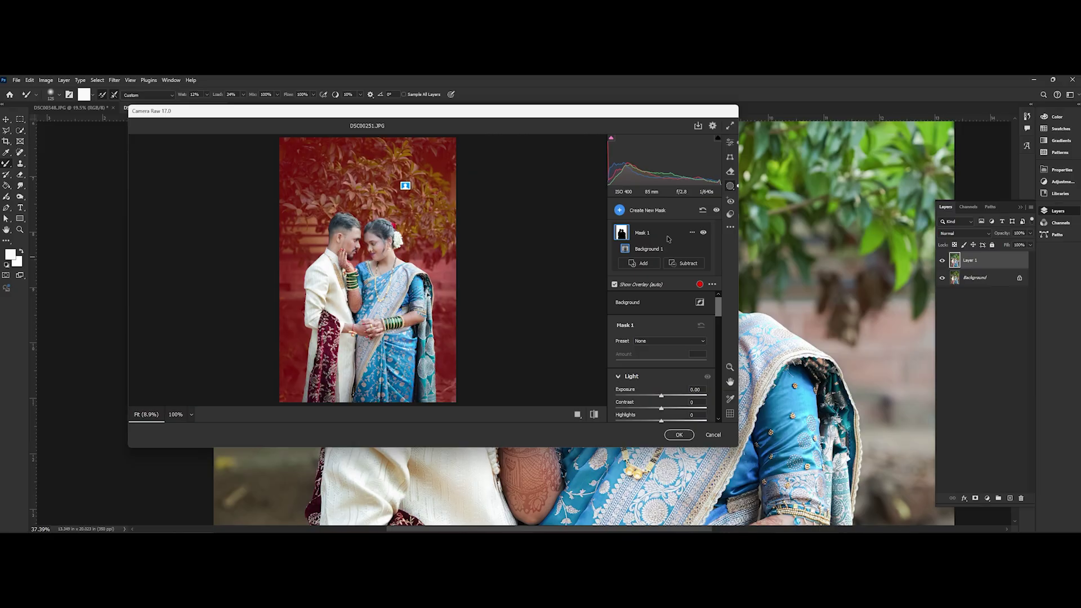
# Adjust the background mask's Effects settings in Camera Raw, apply the filter and fit the whole photo in view.
pyautogui.scroll(-2, 674, 359)
pyautogui.scroll(-10, 664, 380)
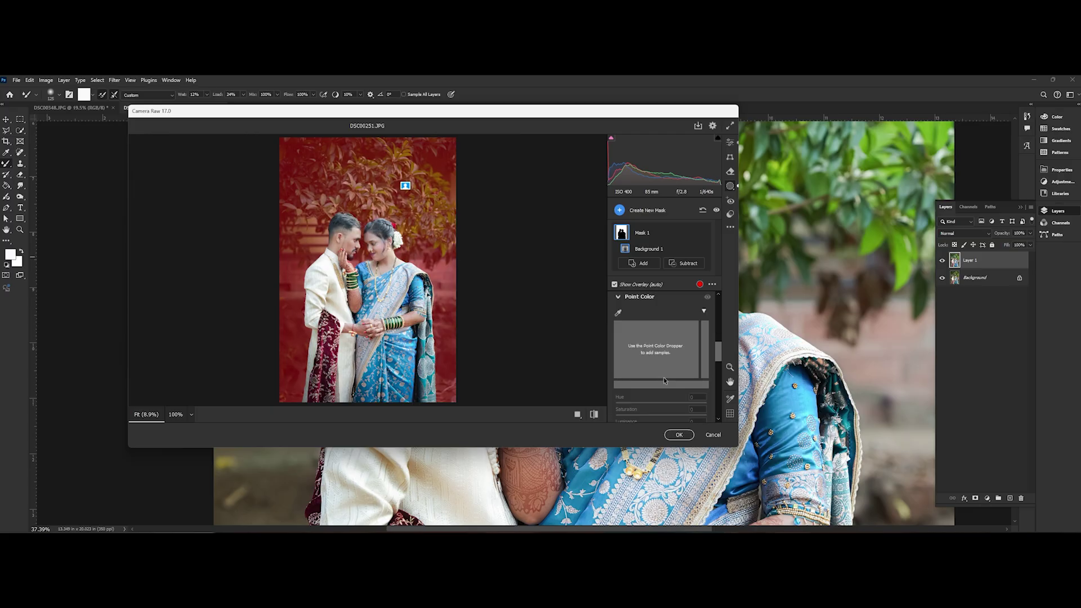
pyautogui.scroll(4, 661, 370)
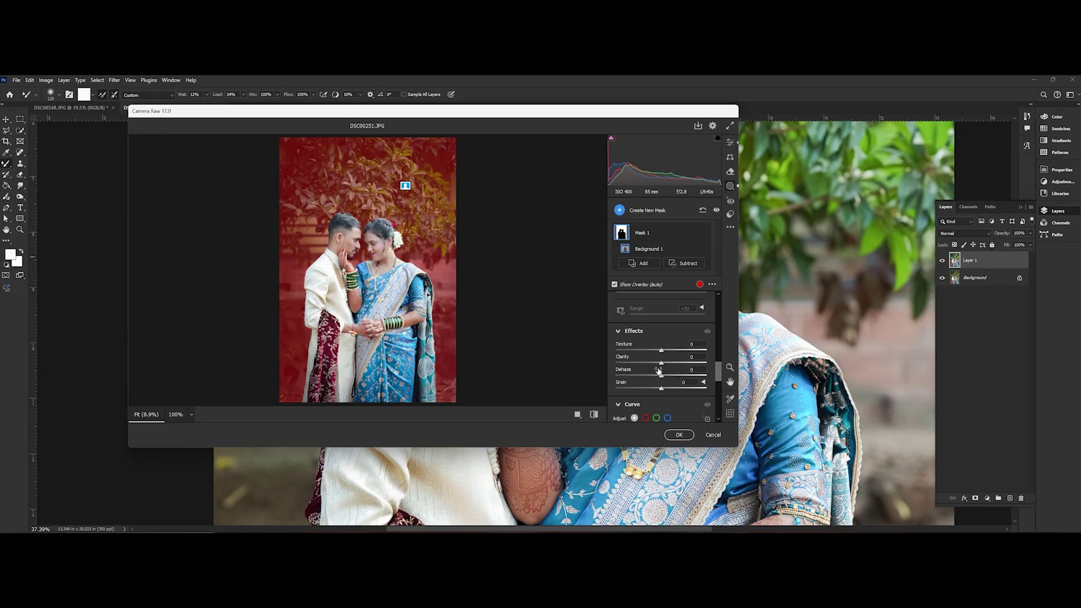
pyautogui.scroll(-4, 659, 370)
pyautogui.scroll(4, 653, 375)
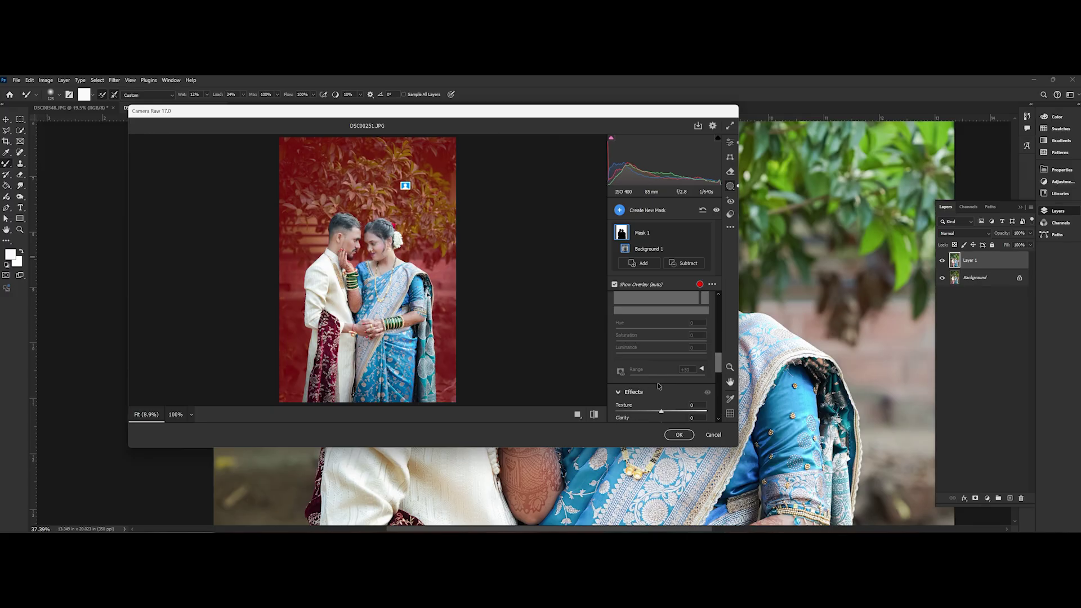
pyautogui.moveTo(662, 387); pyautogui.dragTo(668, 388)
pyautogui.click(679, 436)
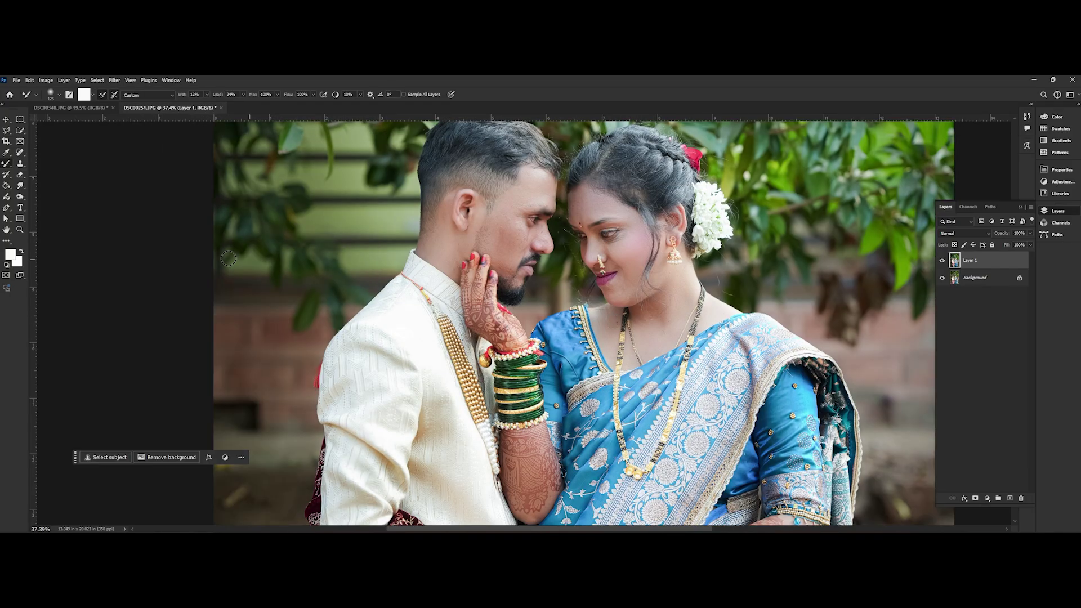
pyautogui.doubleClick(6, 230)
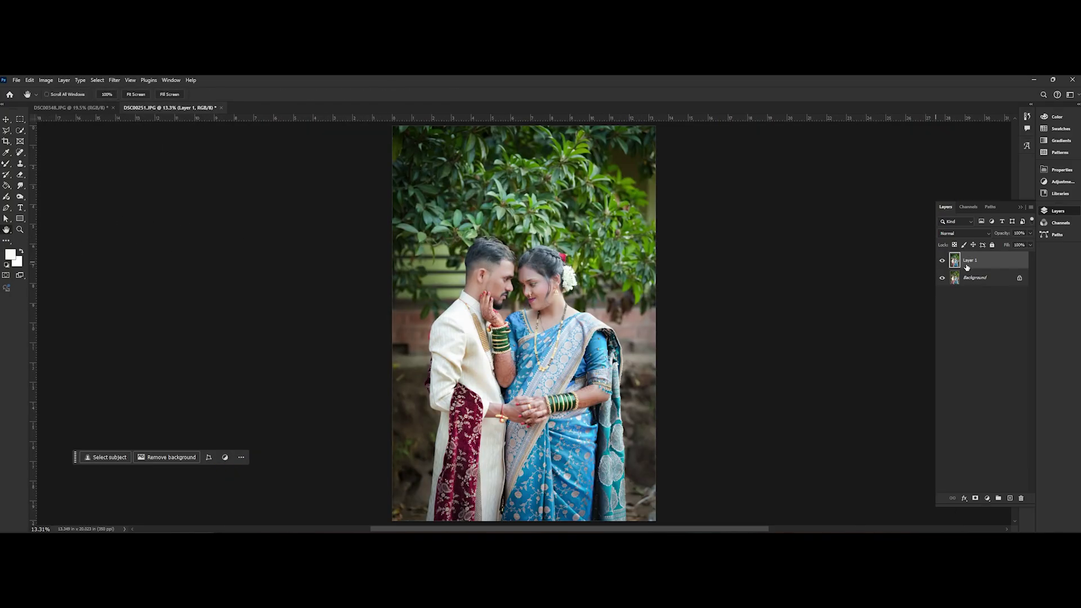
# Switch to DSC00348.JPG and, in Camera Raw, adjust the light and set Temperature -12, Vibrance +21, Texture -14 and Dehaze +20.
pyautogui.click(70, 107)
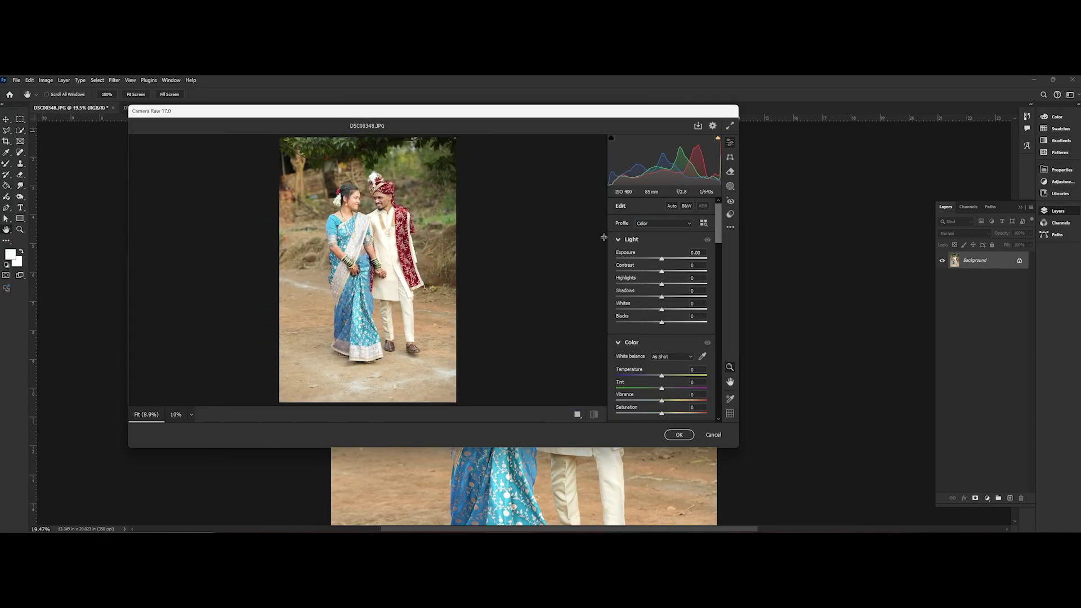
pyautogui.moveTo(661, 258); pyautogui.dragTo(669, 310)
pyautogui.moveTo(662, 375); pyautogui.dragTo(654, 349)
pyautogui.scroll(3, 315, 197)
pyautogui.scroll(-3, 315, 197)
pyautogui.scroll(-2, 671, 389)
pyautogui.scroll(-2, 663, 416)
pyautogui.scroll(3, 276, 187)
pyautogui.scroll(-3, 276, 186)
pyautogui.scroll(-2, 668, 375)
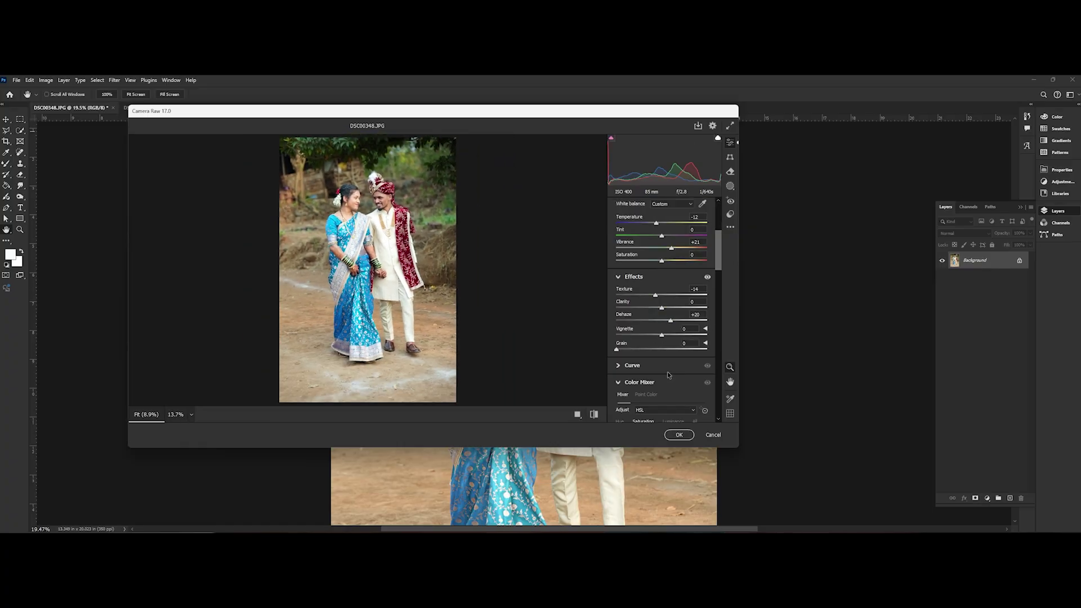
# Adjust the Color Mixer's saturation and set the Oranges luminance to +16.
pyautogui.scroll(-2, 664, 337)
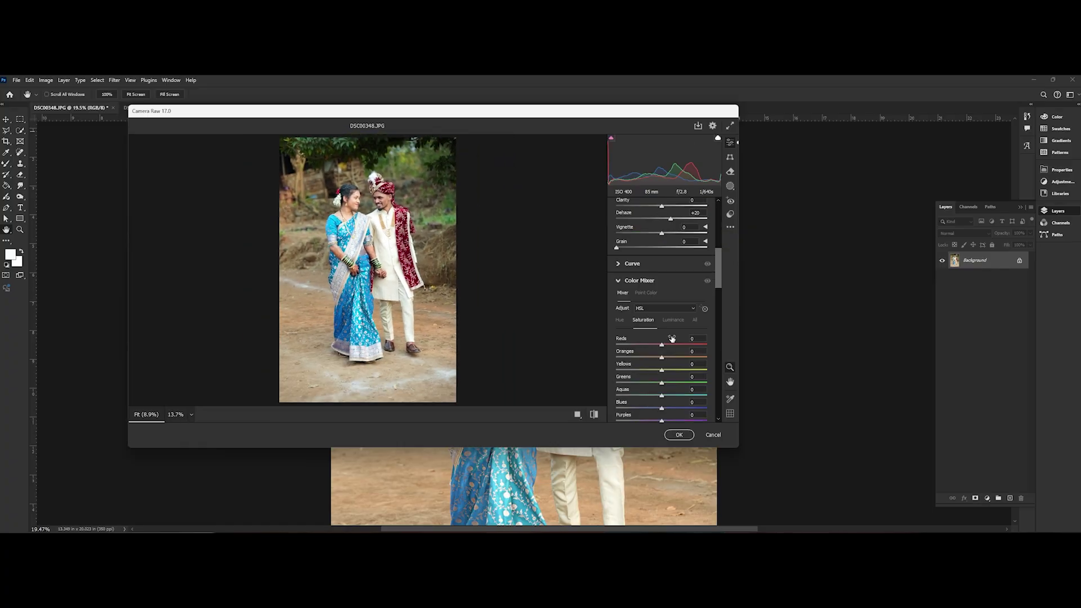
pyautogui.moveTo(661, 382); pyautogui.dragTo(669, 358)
pyautogui.click(672, 320)
pyautogui.scroll(3, 389, 213)
pyautogui.scroll(-3, 388, 212)
pyautogui.scroll(-2, 687, 343)
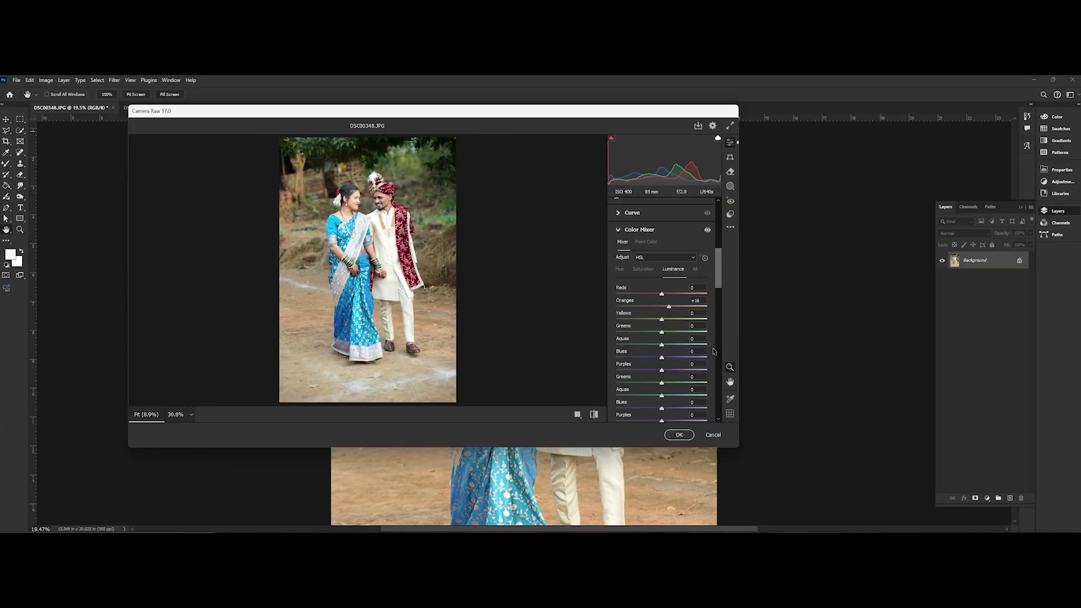
pyautogui.scroll(-3, 682, 338)
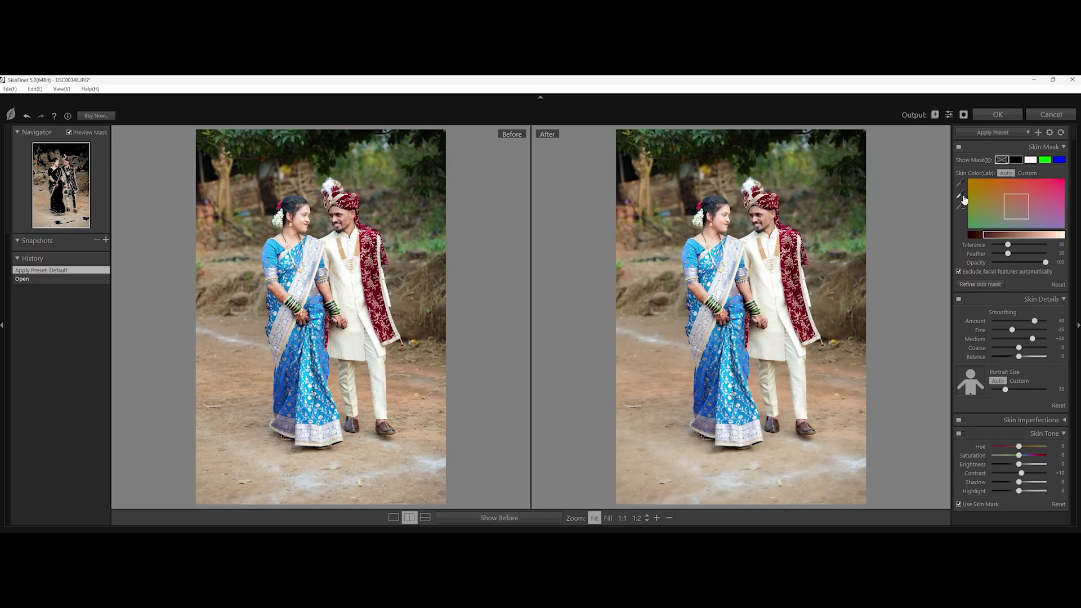
# Exclude the saree's colour from the SkinFiner skin mask and apply the skin smoothing to the photo.
pyautogui.click(960, 207)
pyautogui.click(716, 372)
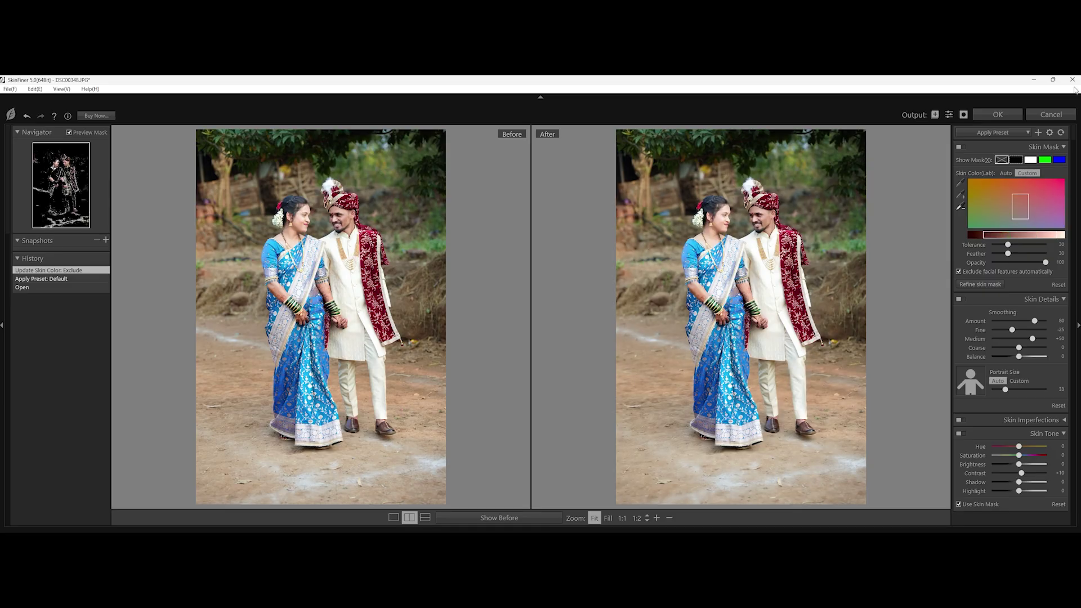
pyautogui.click(994, 115)
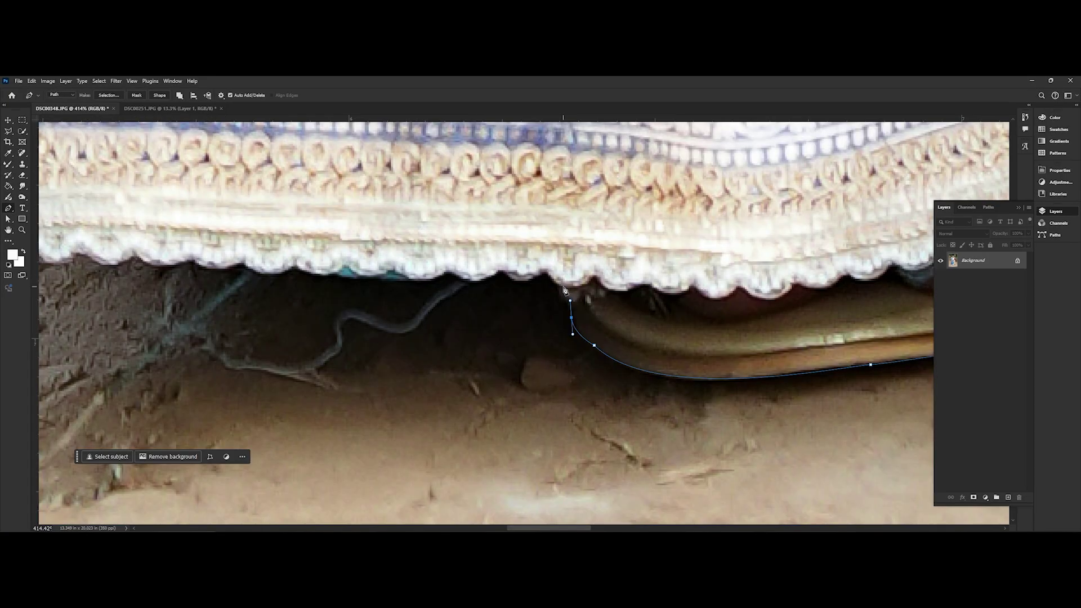
# Continue the Pen path from the bride's sandal along the scalloped hem of her saree, undoing a misplaced anchor.
pyautogui.scroll(3, 562, 290)
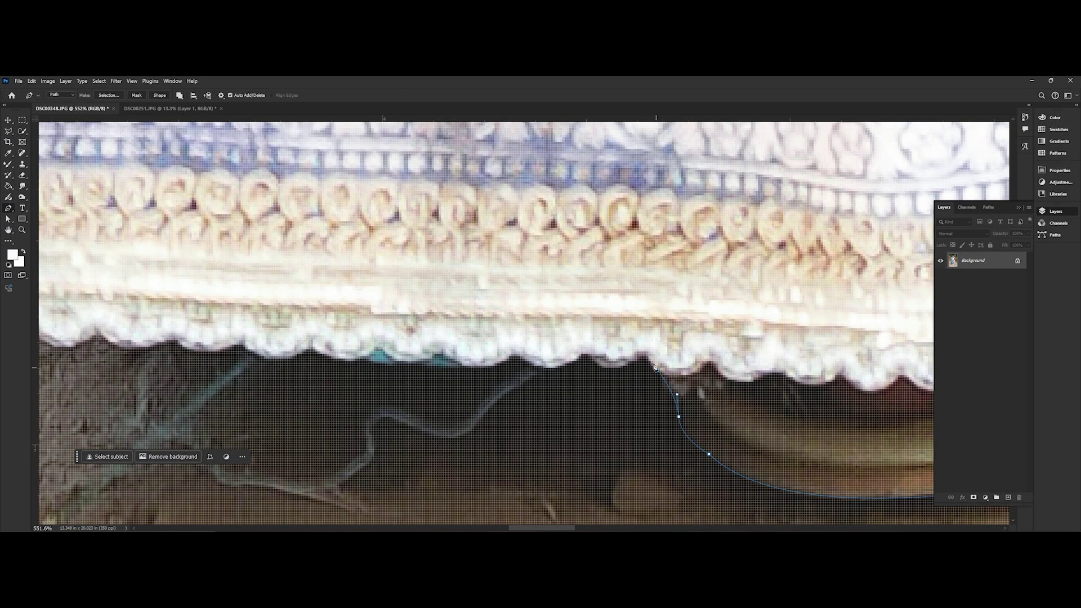
pyautogui.moveTo(656, 369); pyautogui.dragTo(592, 365)
pyautogui.click(577, 354)
pyautogui.moveTo(496, 349); pyautogui.dragTo(702, 385)
pyautogui.click(676, 358)
pyautogui.hotkey('ctrl', 'z')
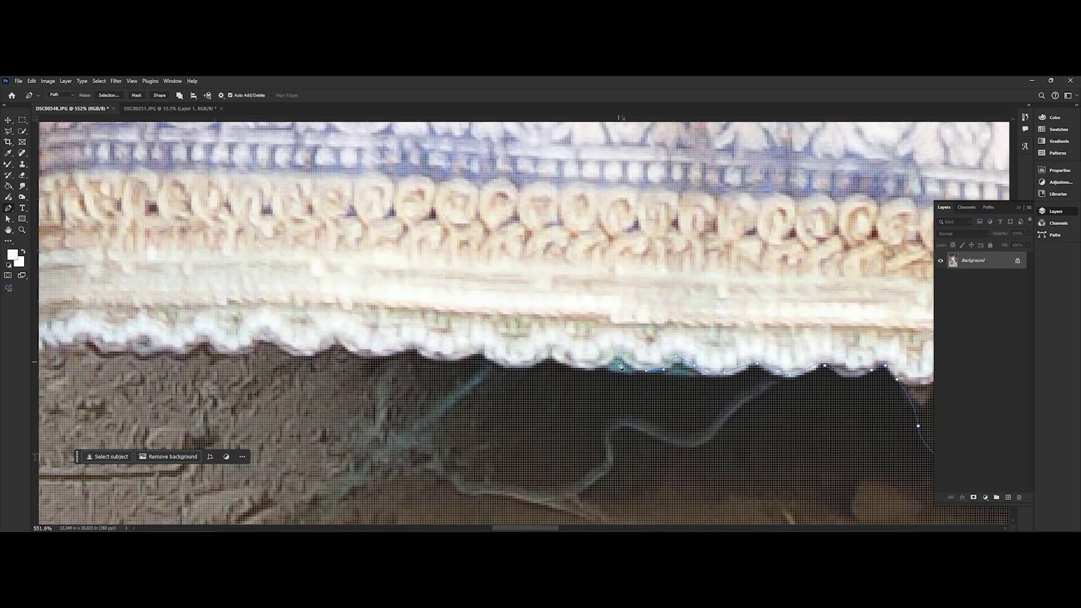
pyautogui.moveTo(609, 358); pyautogui.dragTo(698, 318)
pyautogui.click(697, 315)
pyautogui.click(672, 331)
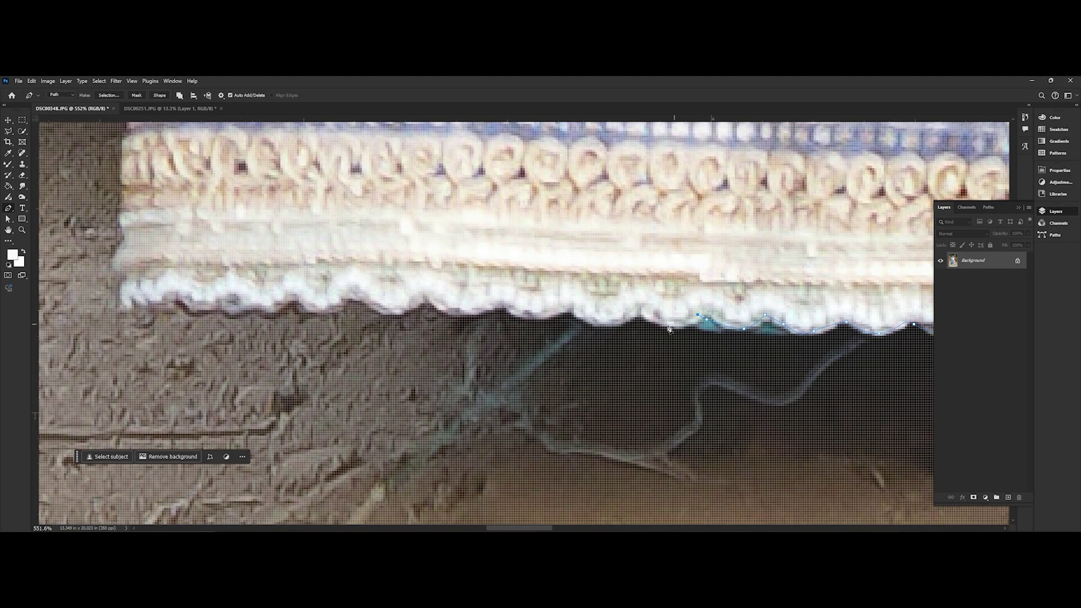
pyautogui.click(627, 323)
pyautogui.click(566, 316)
pyautogui.scroll(-5, 569, 332)
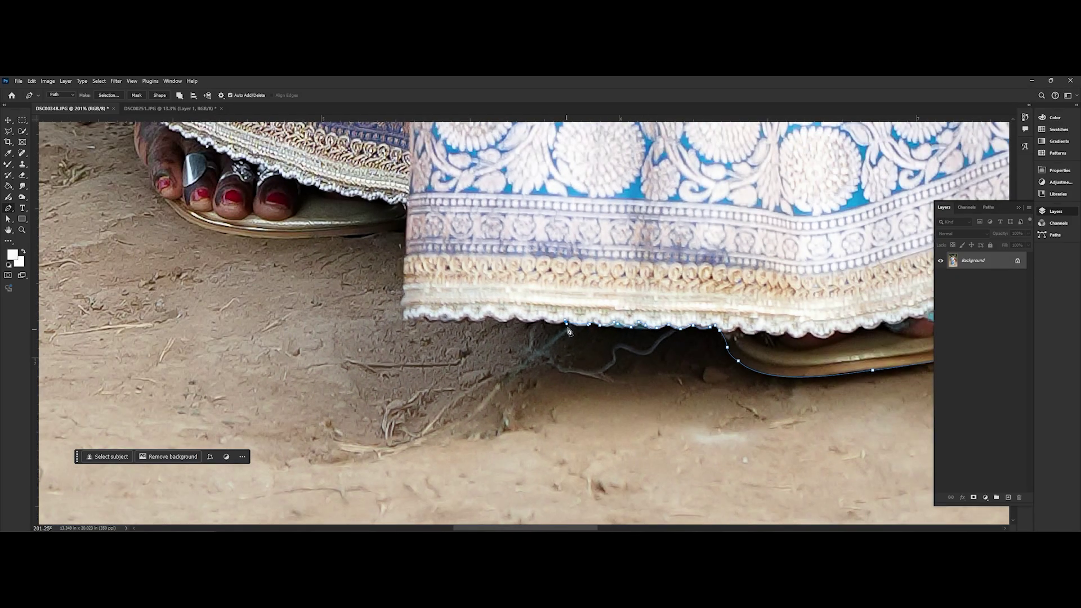
# Extend the path with curved segments along the saree's remaining lace hem toward its outer corner.
pyautogui.scroll(3, 569, 331)
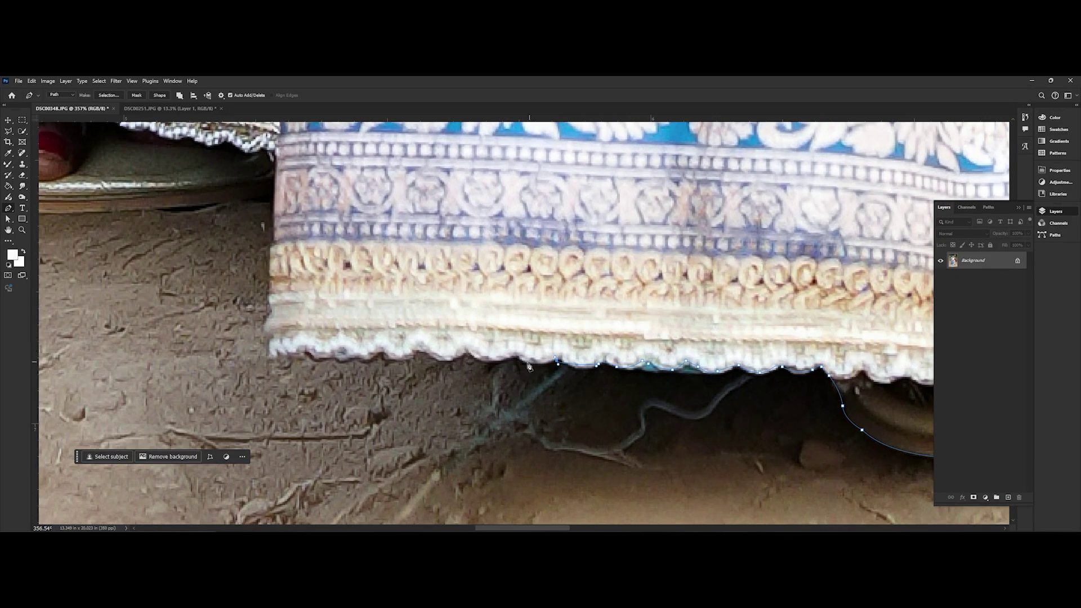
pyautogui.click(518, 357)
pyautogui.moveTo(518, 357); pyautogui.dragTo(446, 339)
pyautogui.keyDown('alt'); pyautogui.click(518, 358); pyautogui.keyUp('alt')
pyautogui.moveTo(417, 355); pyautogui.dragTo(382, 331)
pyautogui.keyDown('alt'); pyautogui.click(415, 352); pyautogui.keyUp('alt')
# Convert the finished path around the couple into a new anti-aliased selection.
pyautogui.scroll(-15, 360, 345)
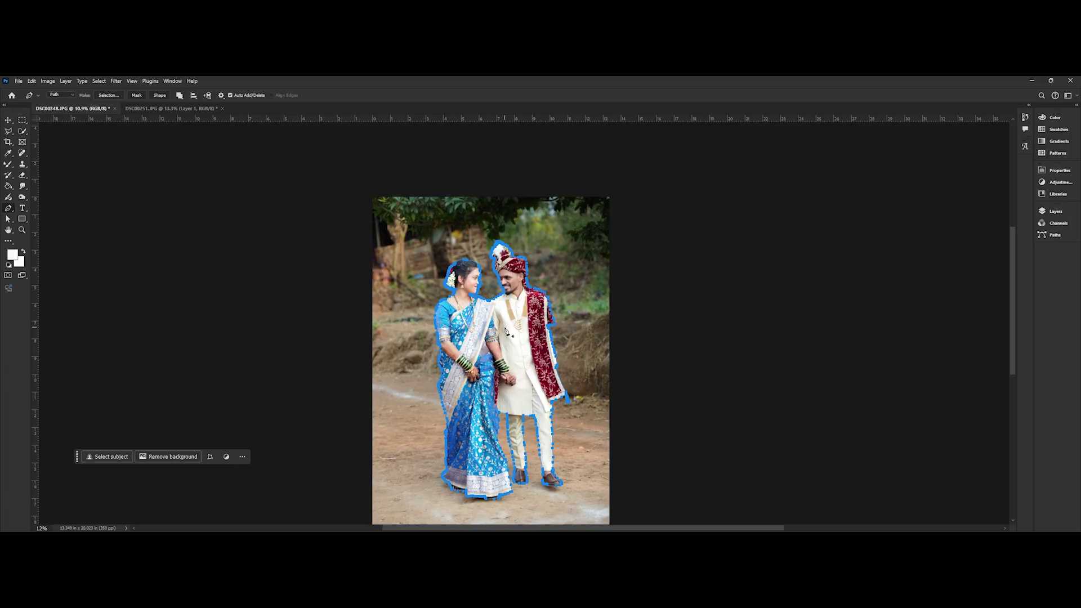
pyautogui.rightClick(505, 329)
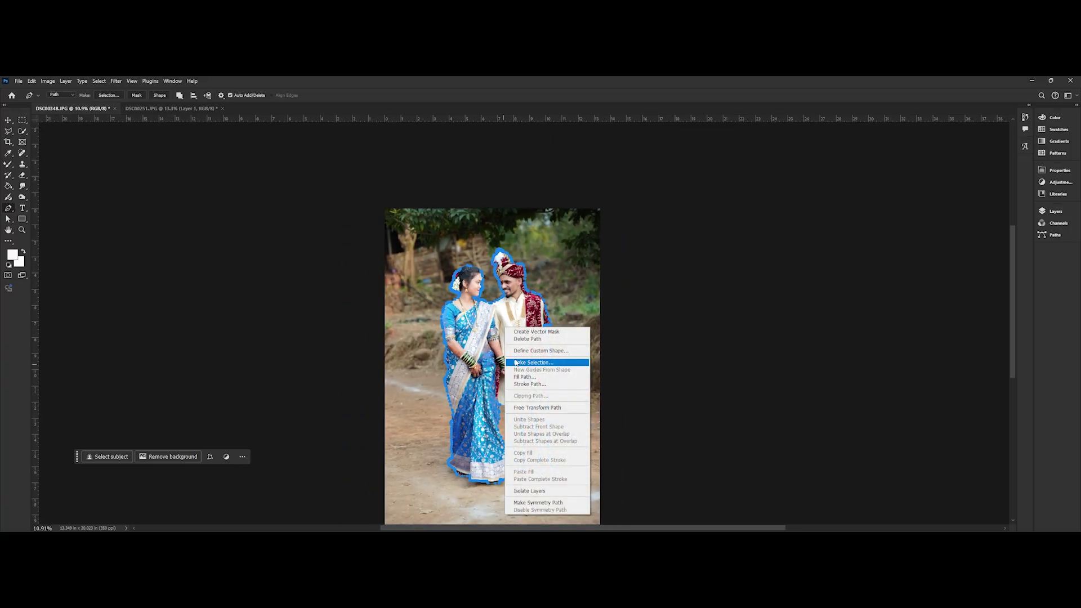
pyautogui.click(532, 363)
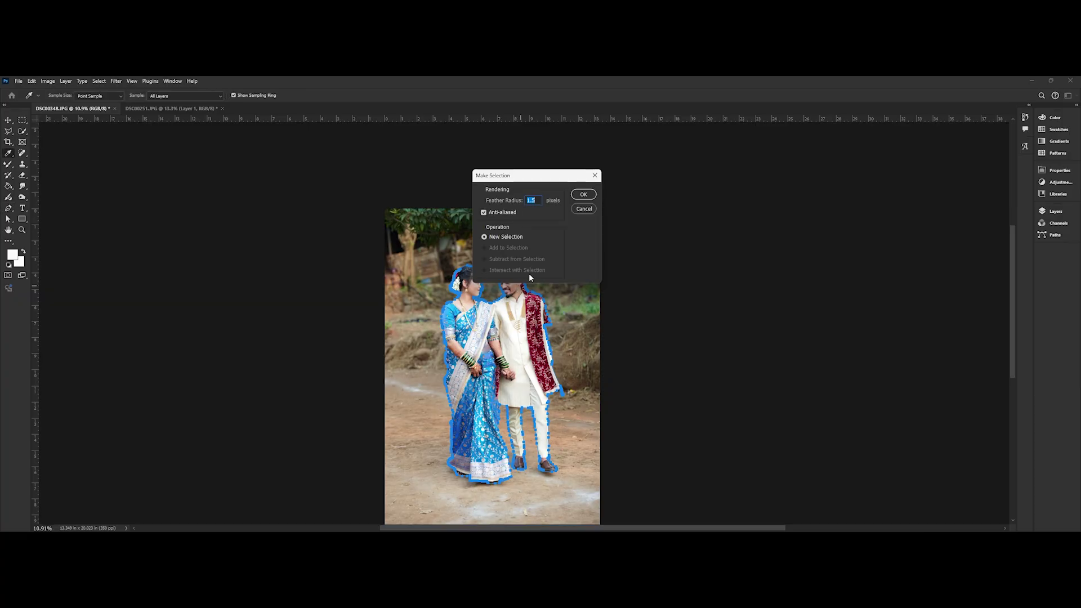
pyautogui.click(589, 196)
# Add a layer mask from the selection to cut the couple out of the background.
pyautogui.scroll(12, 510, 300)
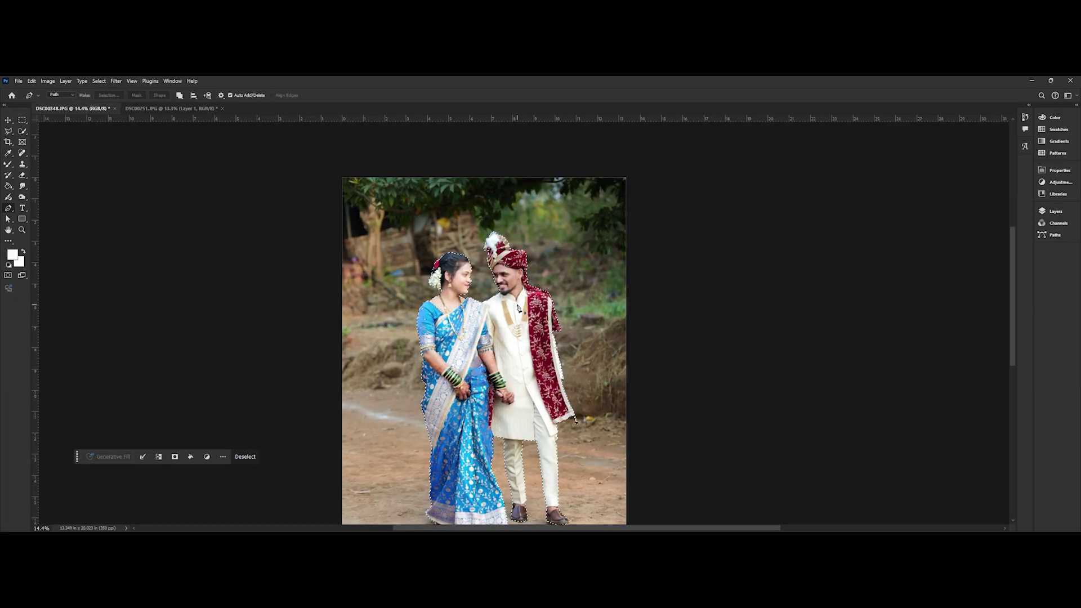
pyautogui.scroll(-5, 492, 299)
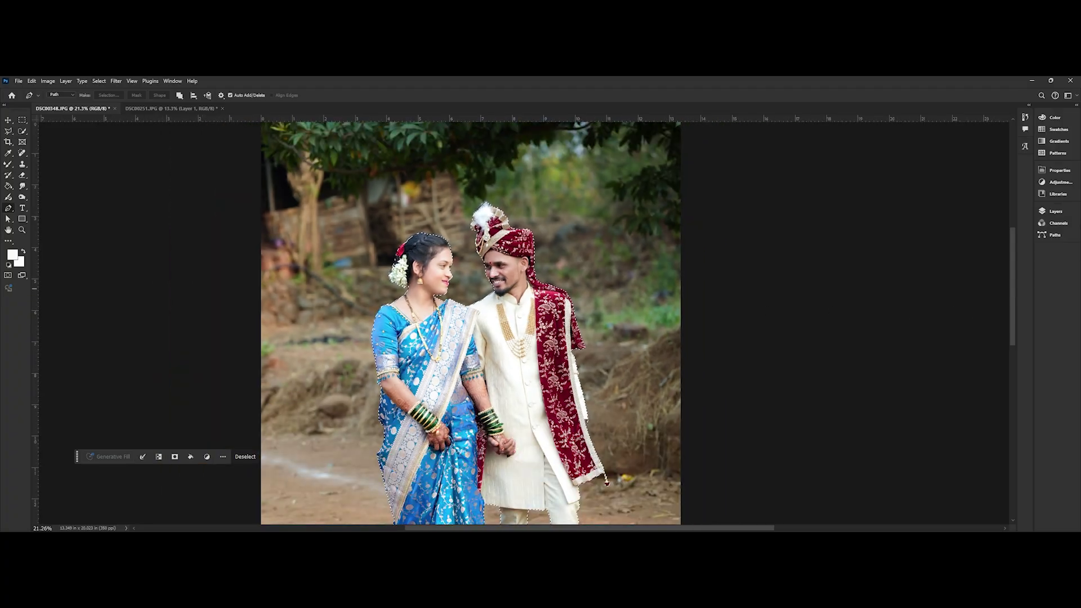
pyautogui.click(1047, 211)
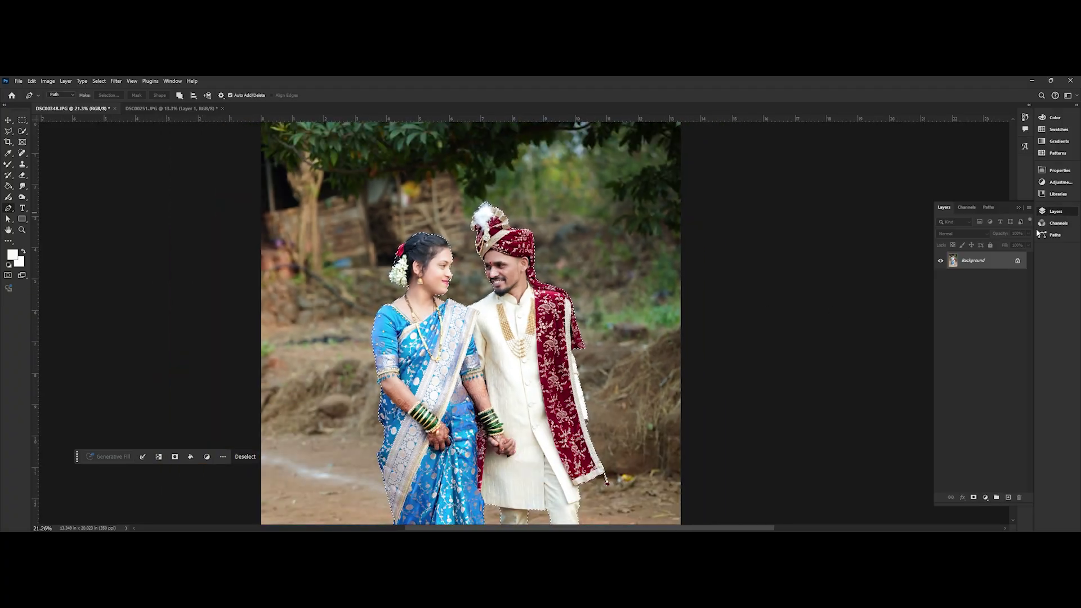
pyautogui.click(974, 497)
pyautogui.scroll(-3, 585, 394)
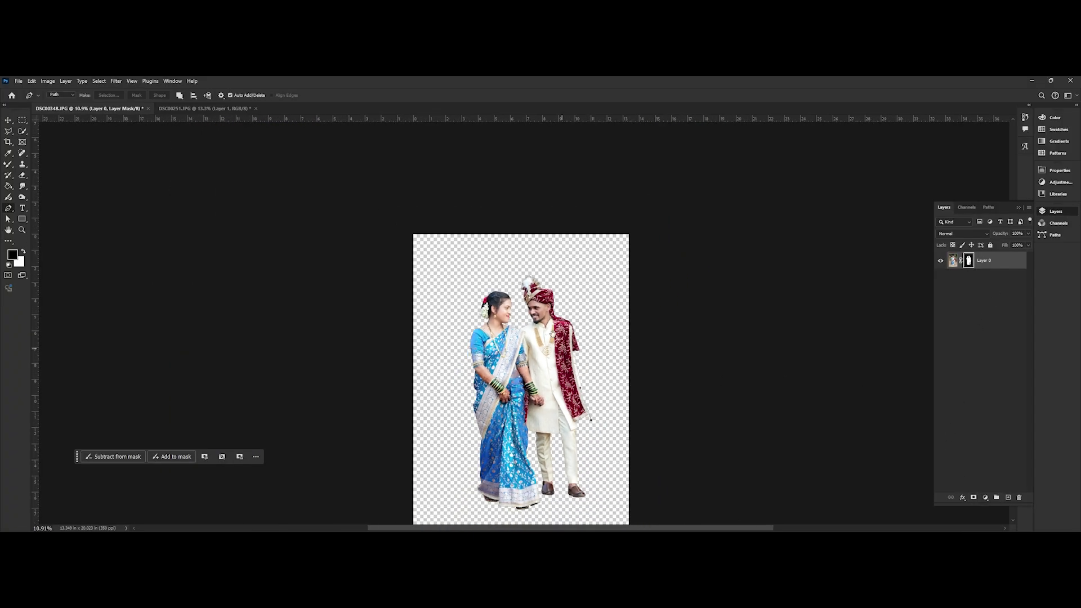
# Refine the layer mask in Select and Mask with Feather 0.2 px, Contrast 9% and Shift Edge -8%, brushing along the bride's hair edges.
pyautogui.scroll(12, 552, 334)
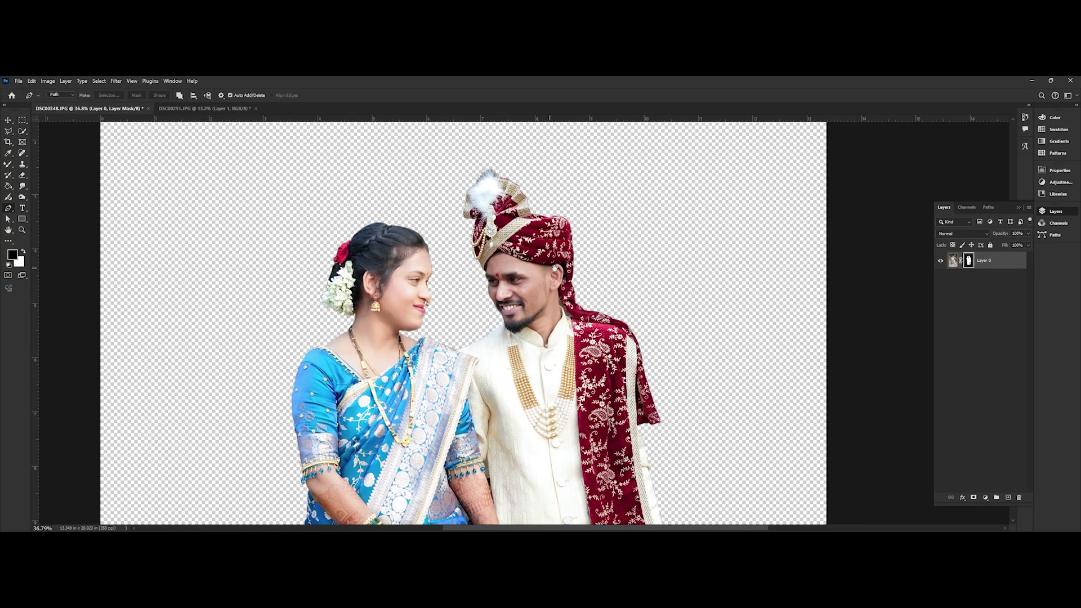
pyautogui.scroll(3, 554, 269)
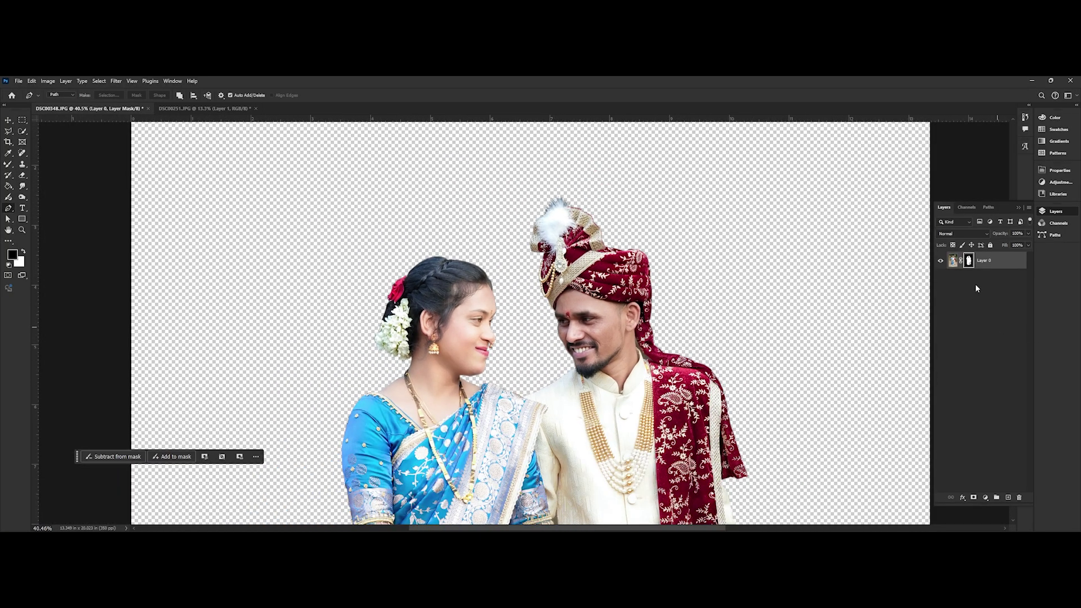
pyautogui.press('F7')
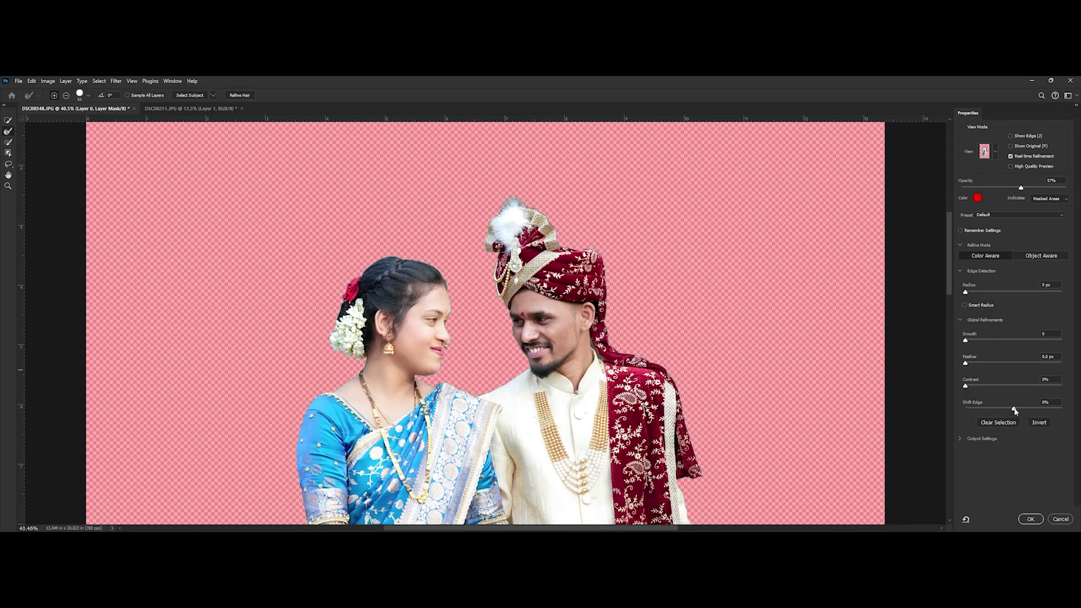
pyautogui.click(969, 380)
pyautogui.moveTo(349, 301); pyautogui.dragTo(341, 312)
pyautogui.moveTo(370, 261)
pyautogui.mouseDown()
pyautogui.moveTo(428, 261)
pyautogui.moveTo(448, 284)
pyautogui.mouseUp()
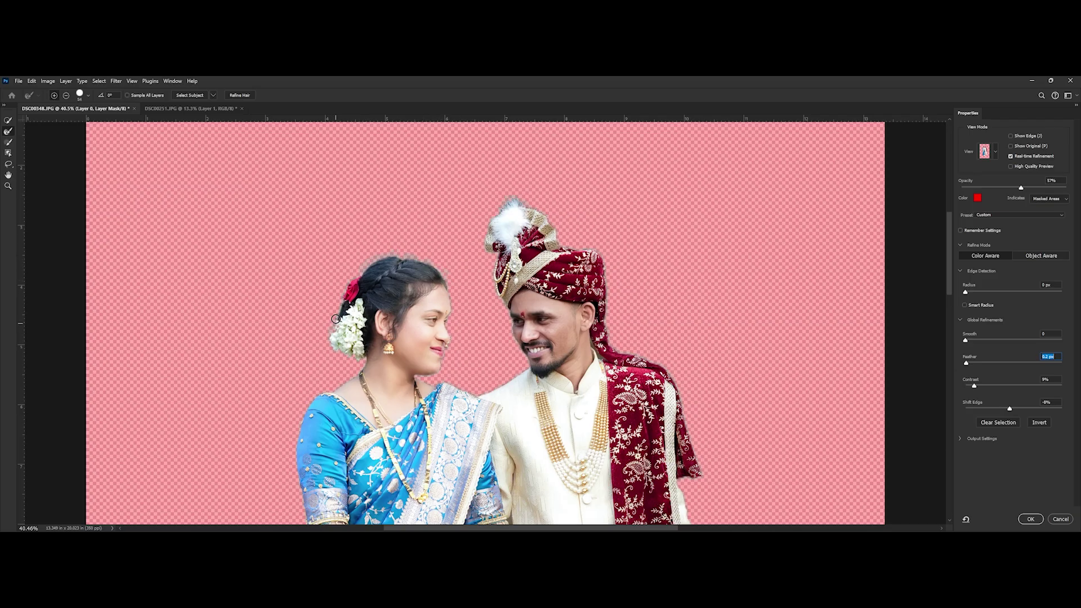
pyautogui.moveTo(340, 279); pyautogui.dragTo(344, 304)
pyautogui.click(1029, 519)
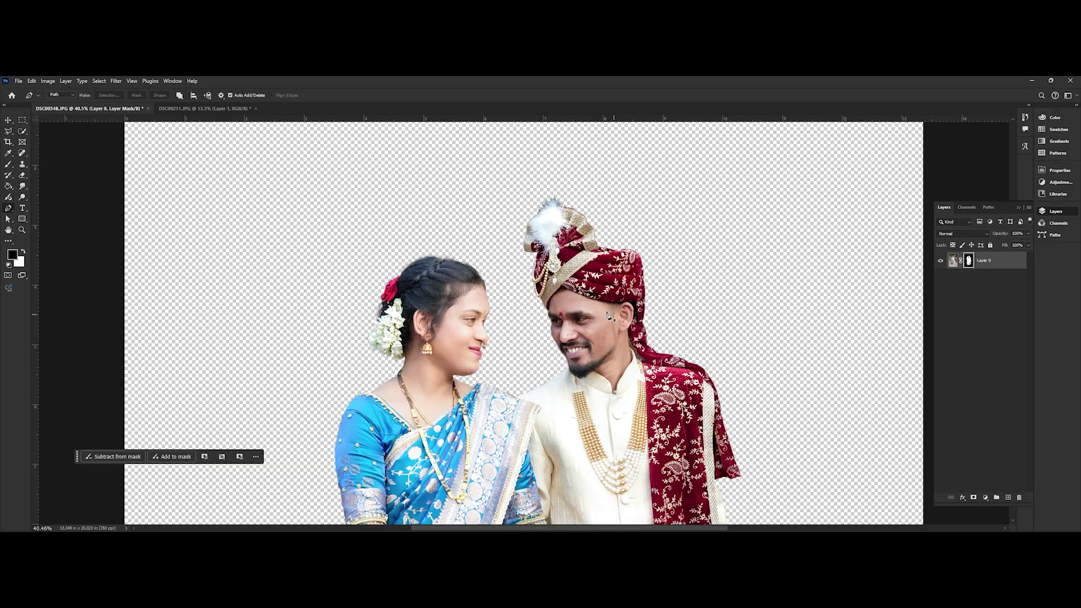
# Choose the Smudge tool for touching up the mask's edges around the bride's hair.
pyautogui.scroll(4, 438, 328)
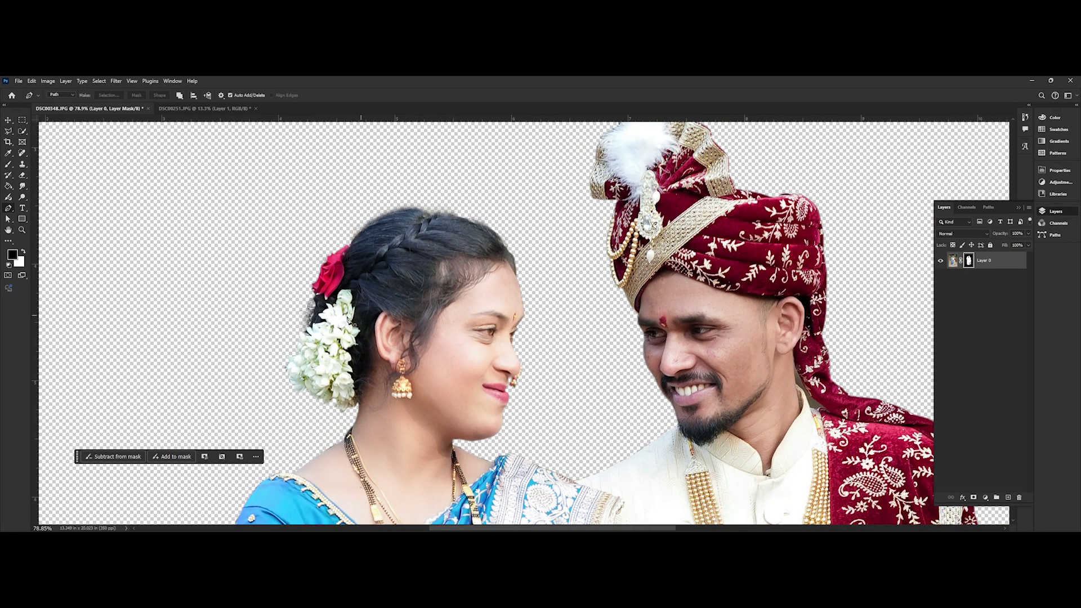
pyautogui.click(22, 185)
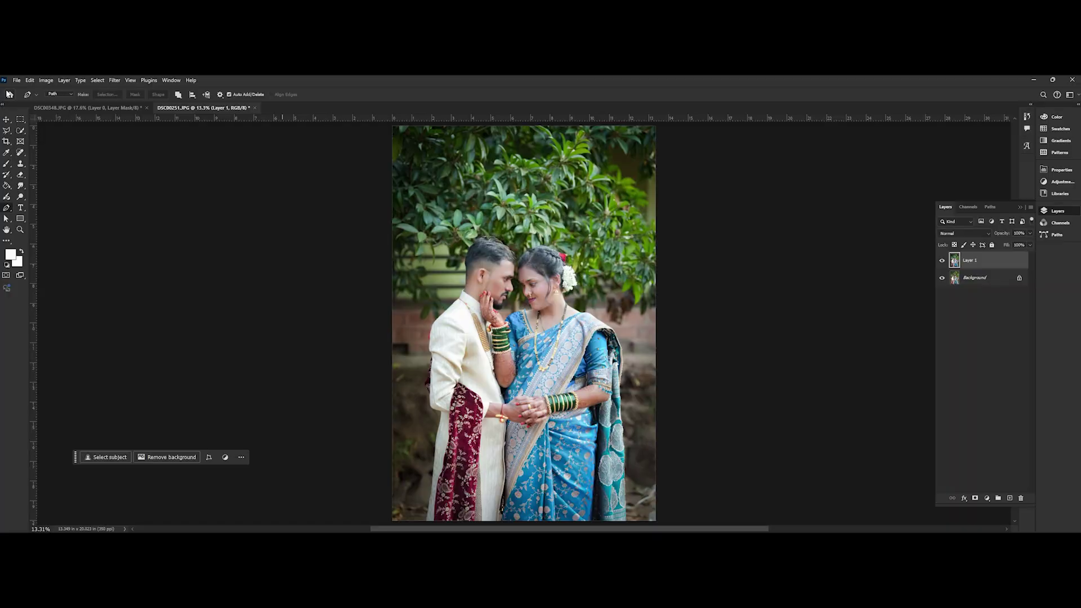
# Create a new 18 x 12 inch landscape document at 300 ppi in RGB Color with a white background.
pyautogui.click(19, 76)
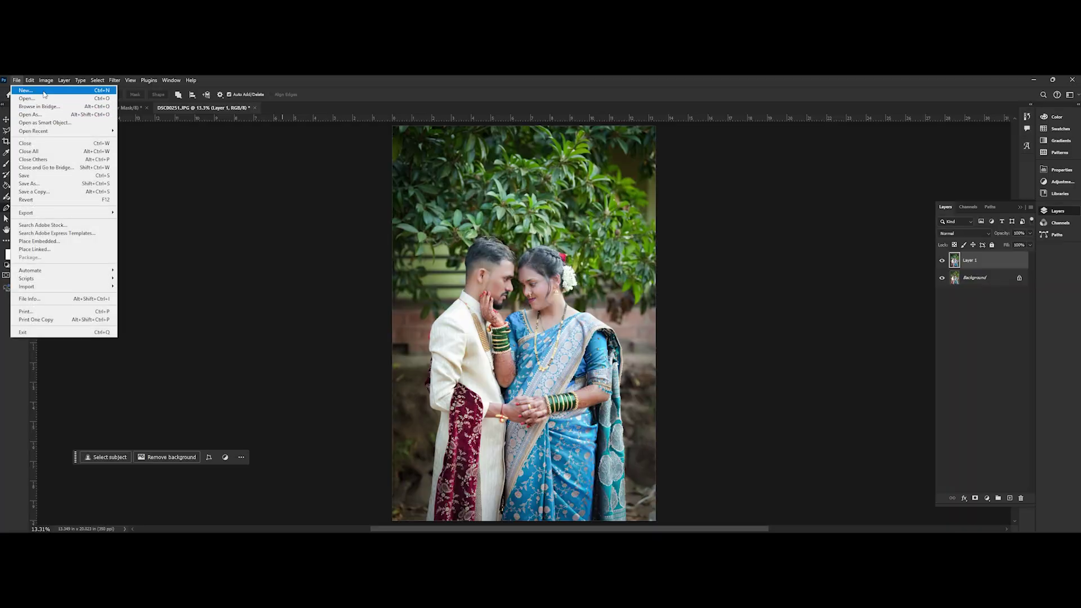
pyautogui.click(54, 90)
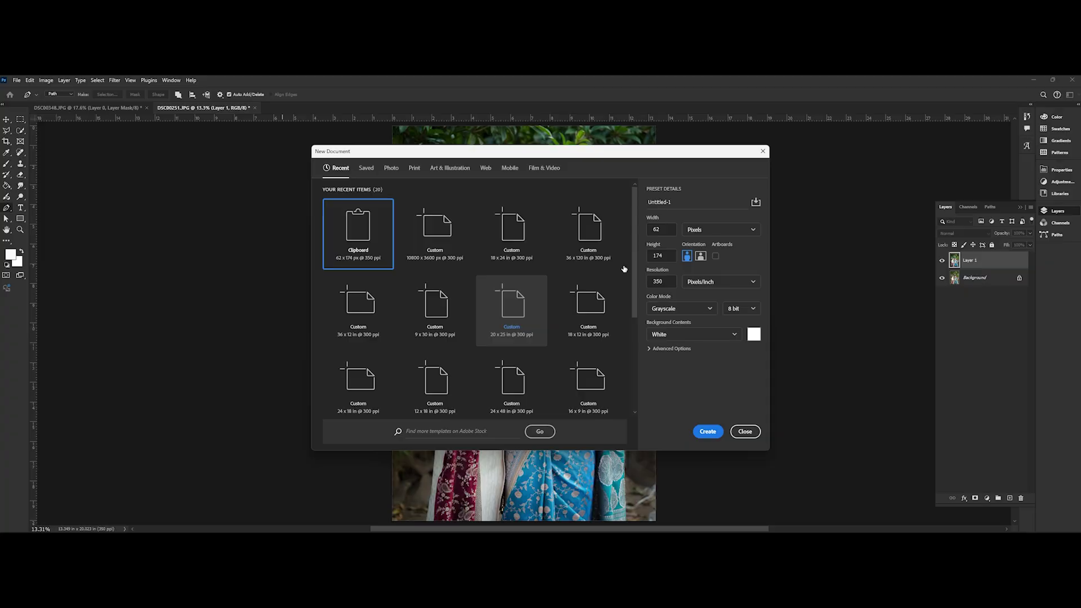
pyautogui.click(435, 241)
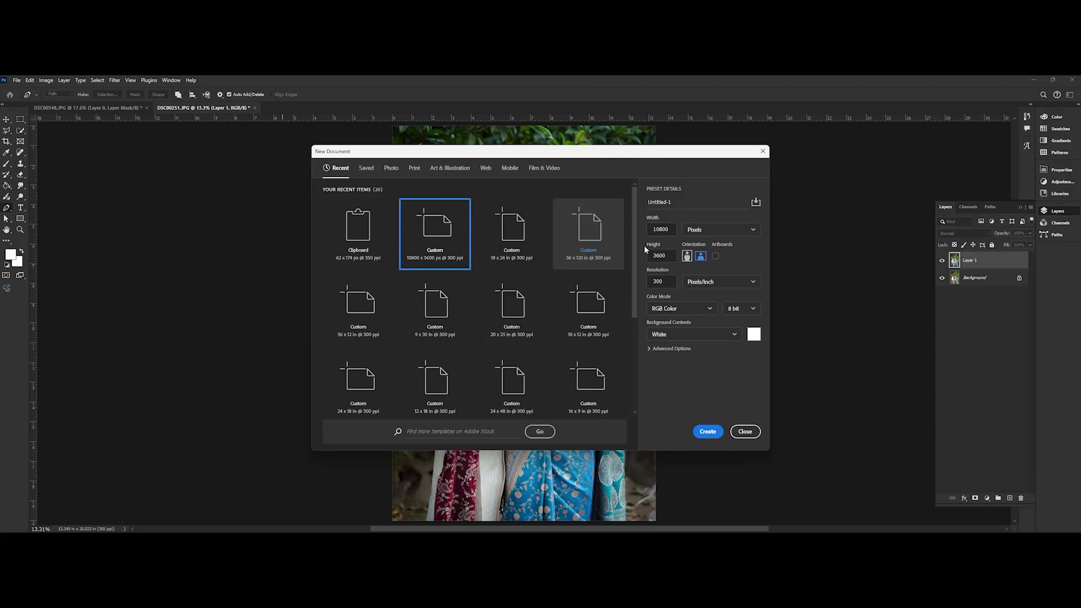
pyautogui.click(701, 230)
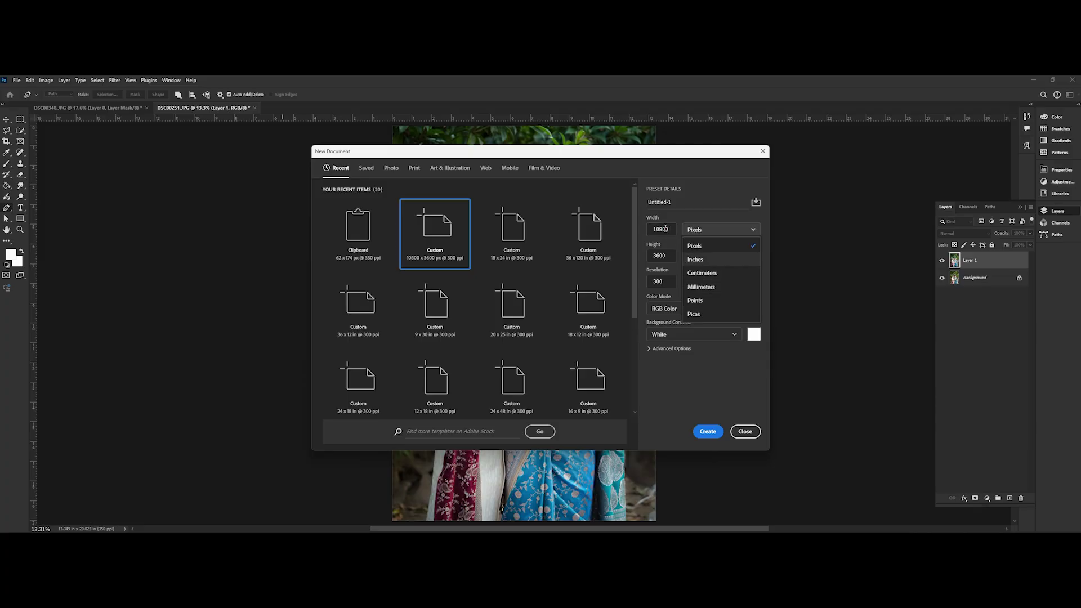
pyautogui.click(695, 259)
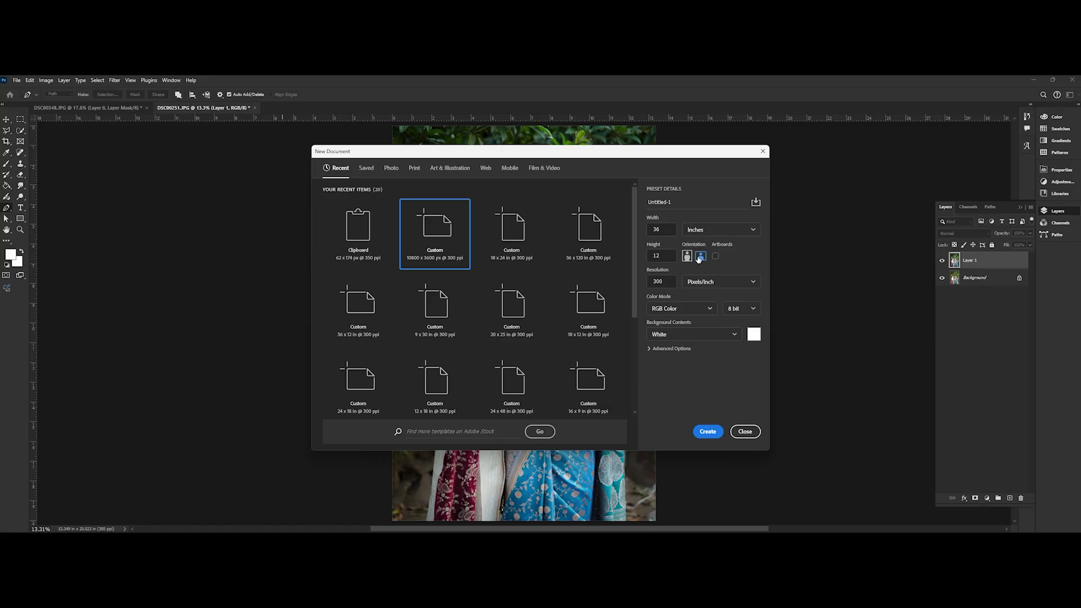
pyautogui.doubleClick(665, 229)
pyautogui.click(709, 433)
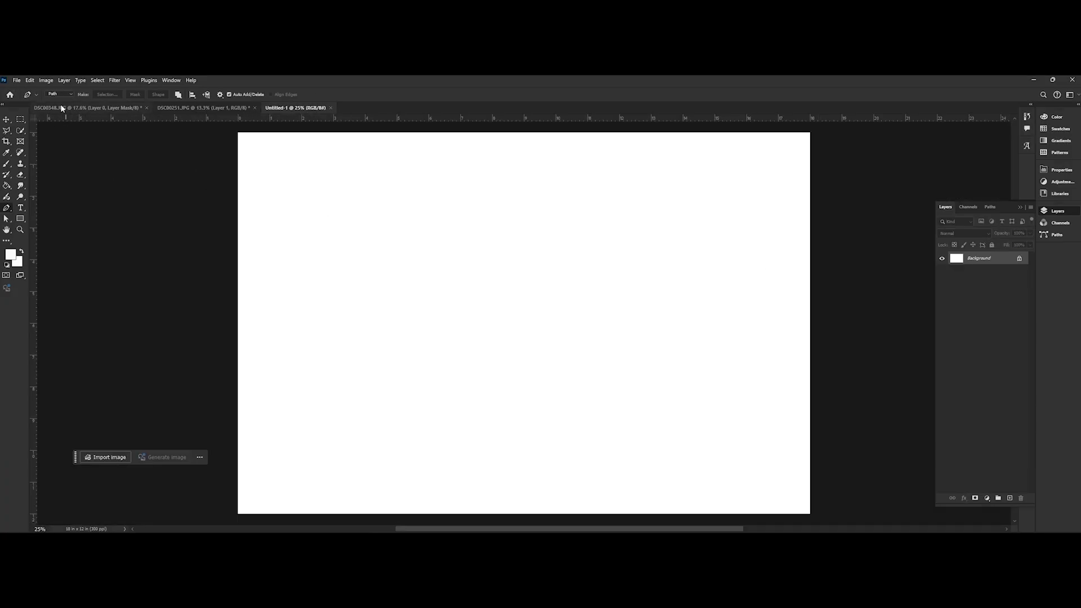
# Add a new empty layer above the white background of the album document.
pyautogui.click(206, 108)
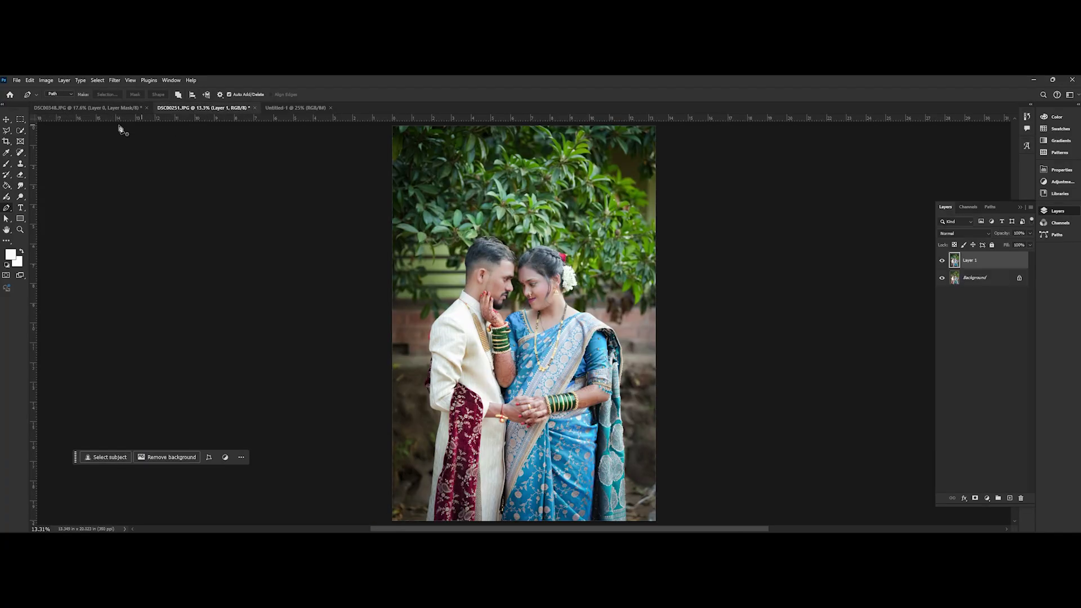
pyautogui.click(79, 108)
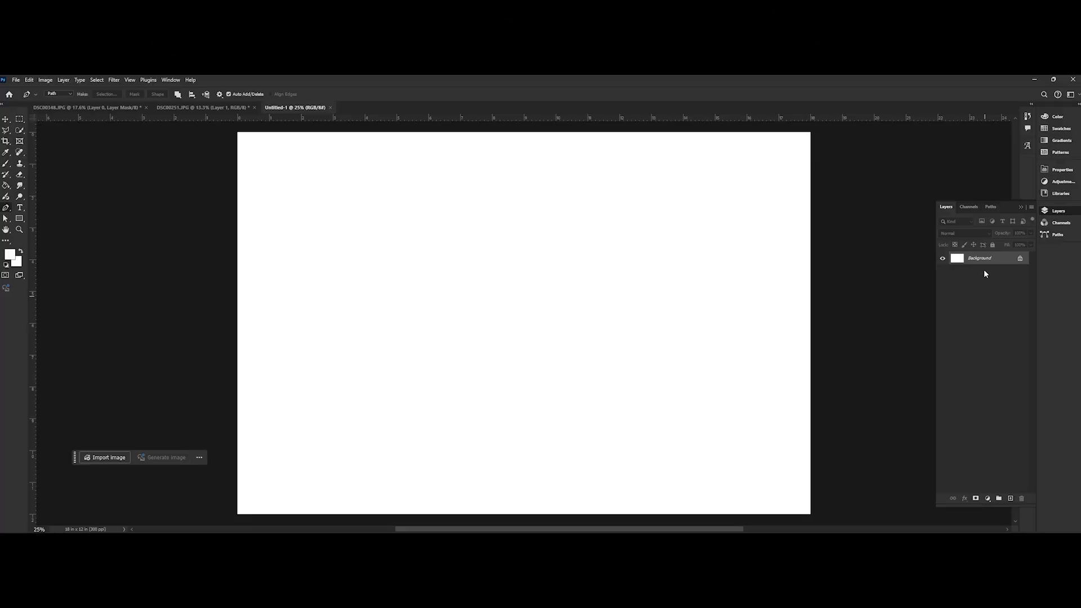
pyautogui.click(1011, 499)
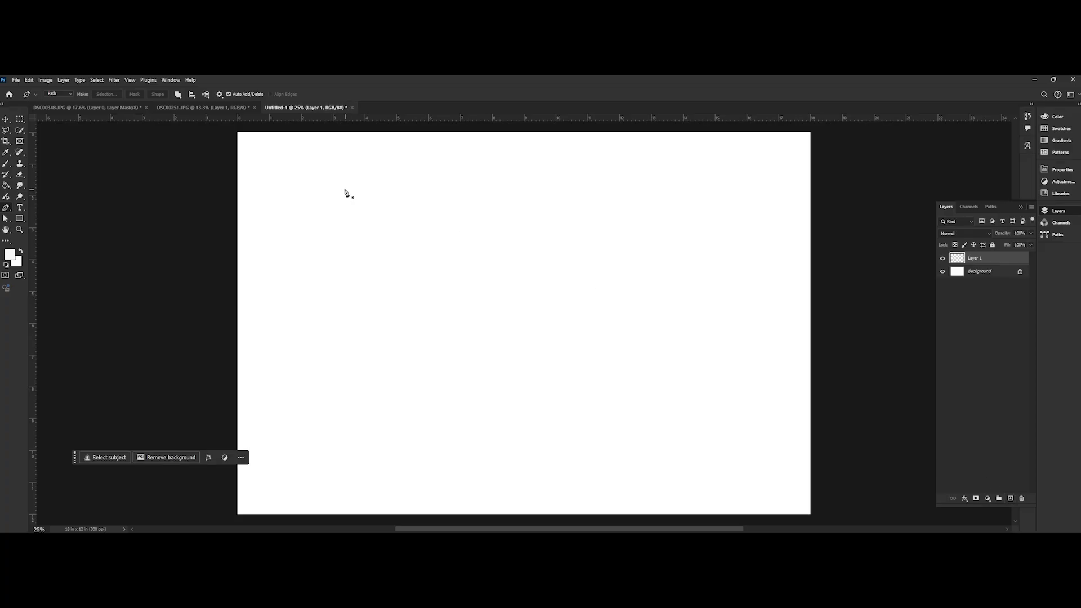
# Choose the Brush tool and try the rough frame presets, picking Sampled Brush 1984.
pyautogui.click(7, 164)
pyautogui.click(51, 94)
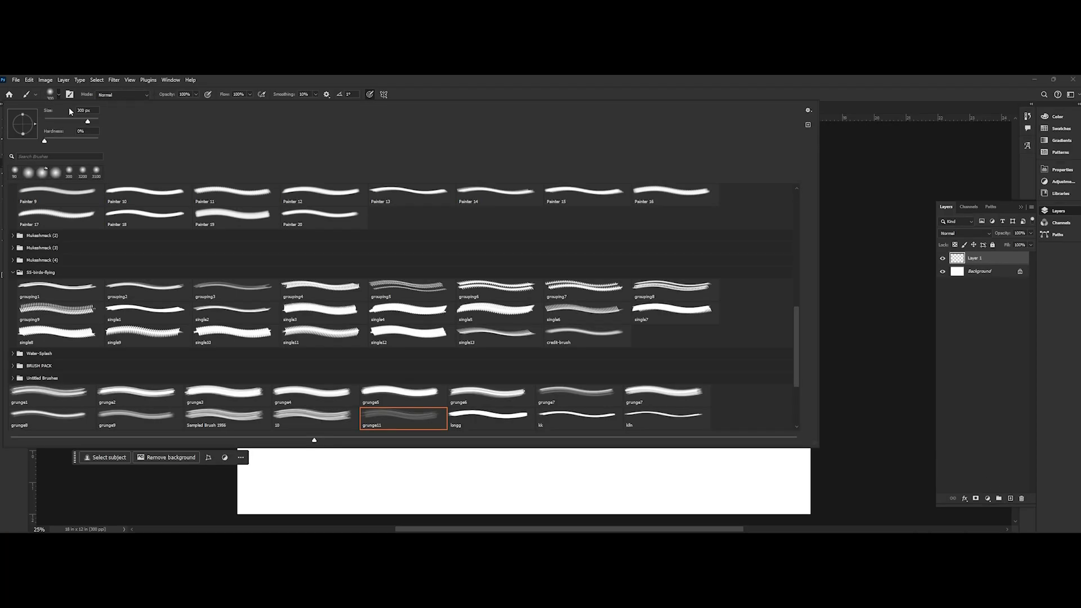
pyautogui.scroll(-2, 524, 408)
pyautogui.scroll(-3, 258, 372)
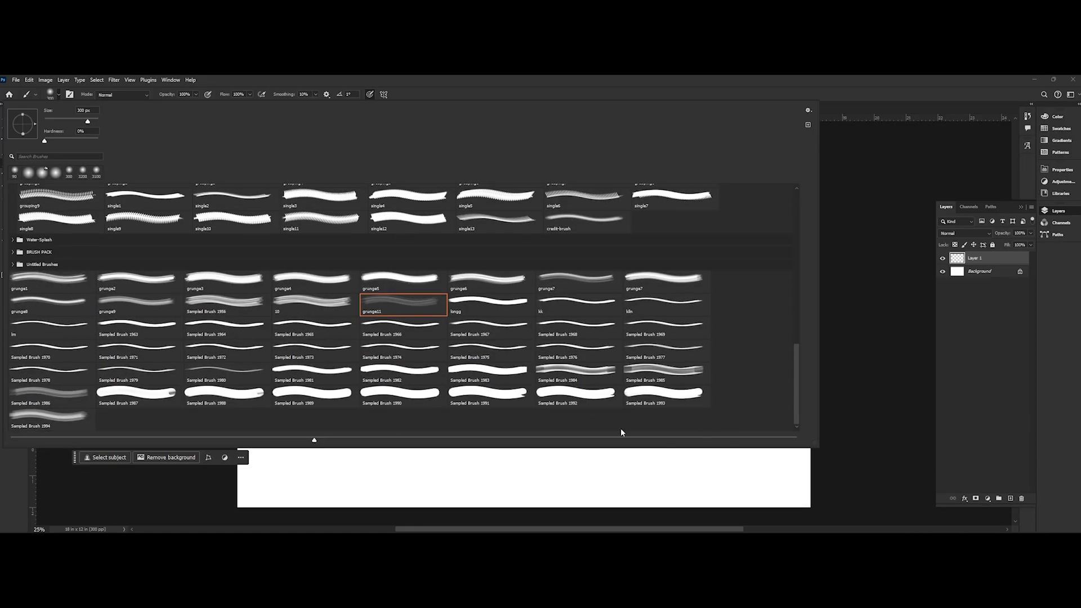
pyautogui.click(682, 373)
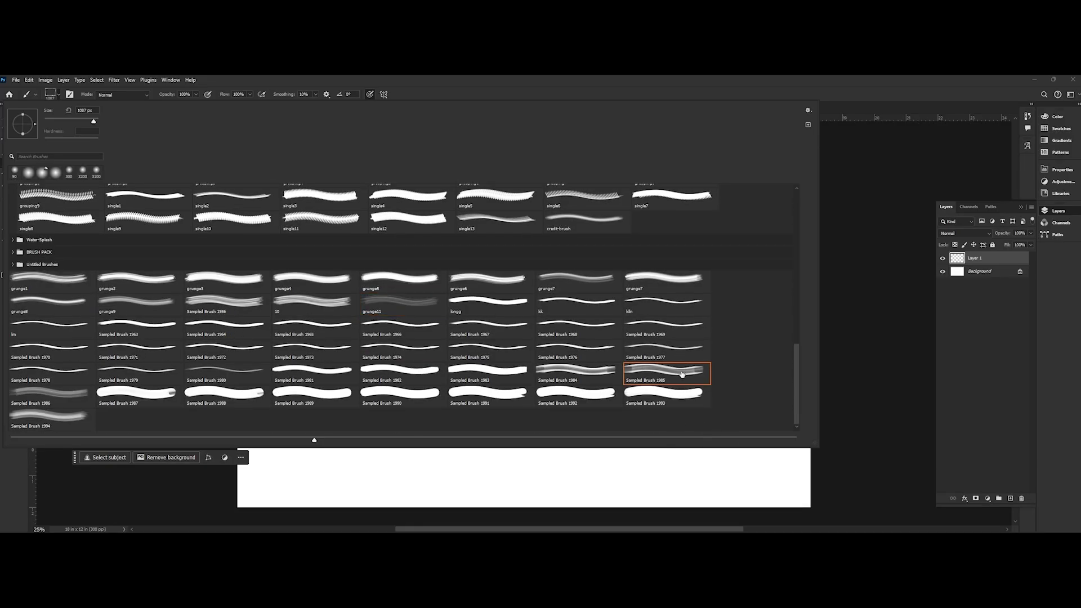
pyautogui.click(557, 358)
pyautogui.click(644, 372)
pyautogui.click(565, 374)
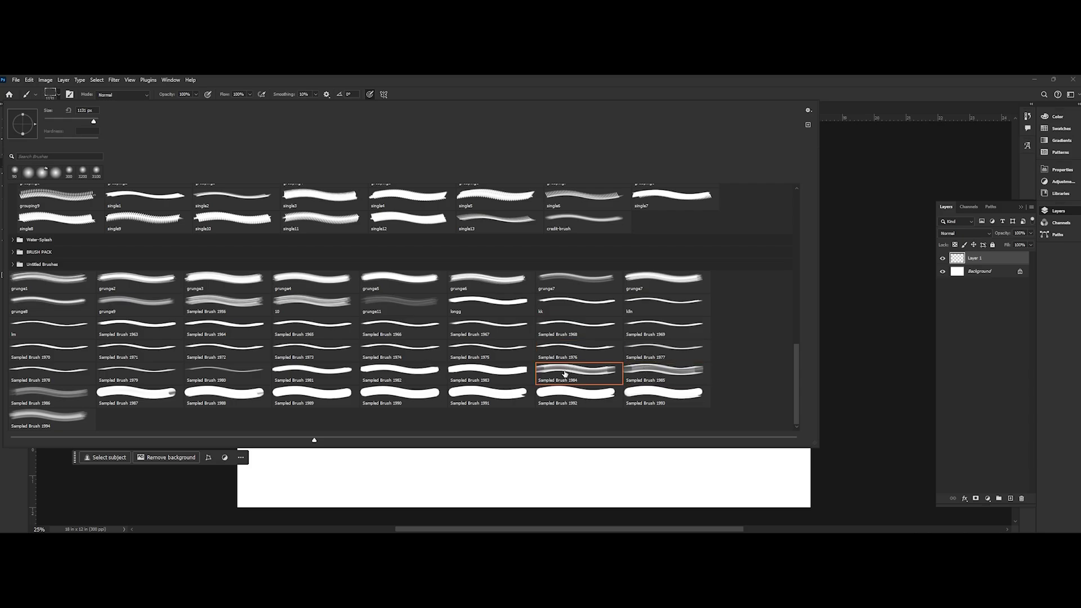
pyautogui.click(661, 74)
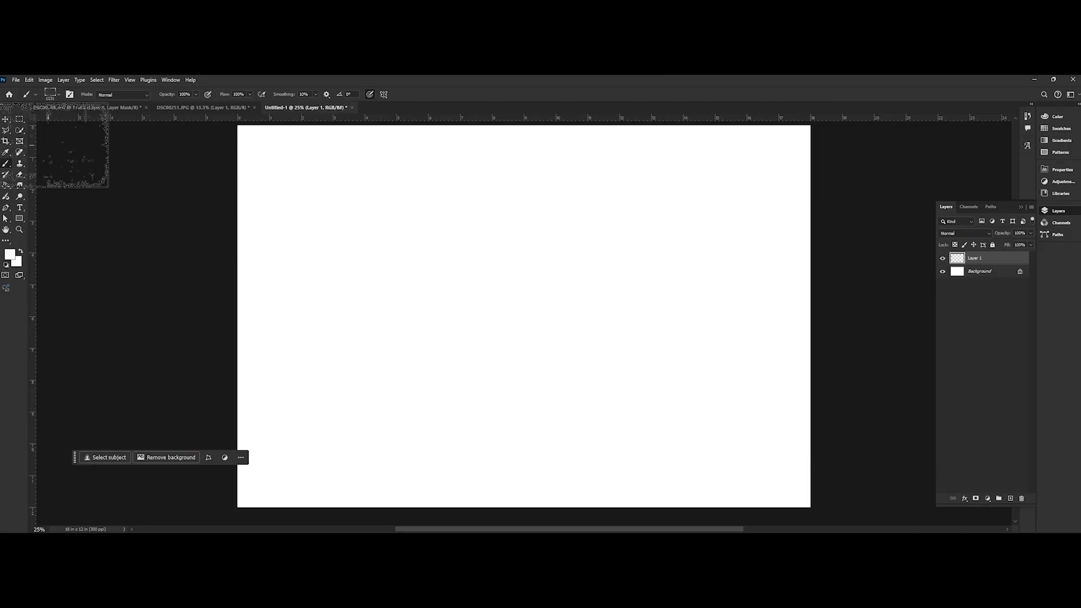
pyautogui.click(15, 80)
pyautogui.moveTo(58, 270)
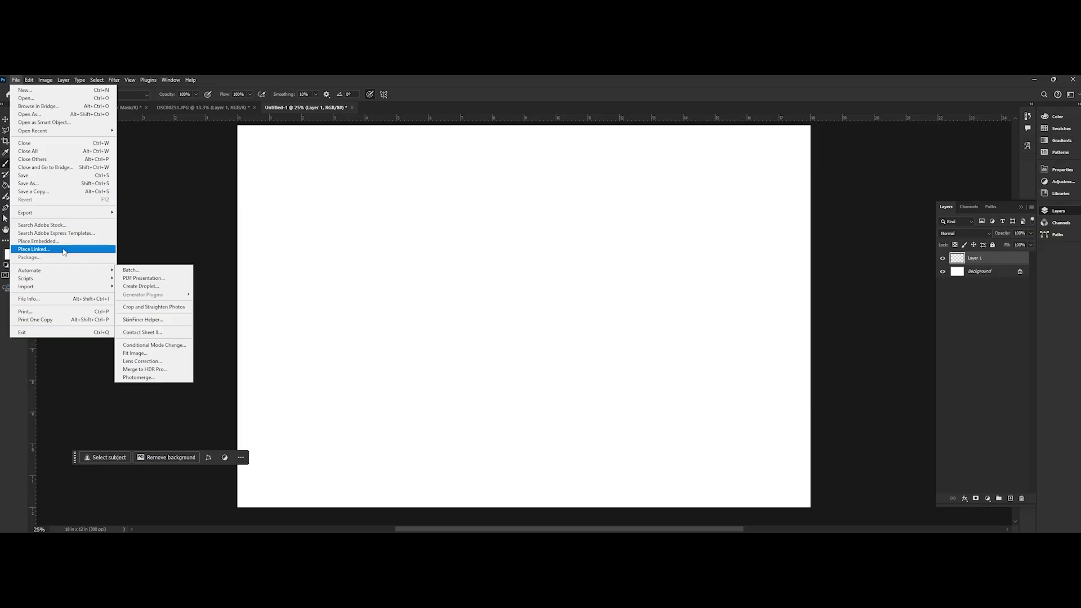
pyautogui.click(131, 188)
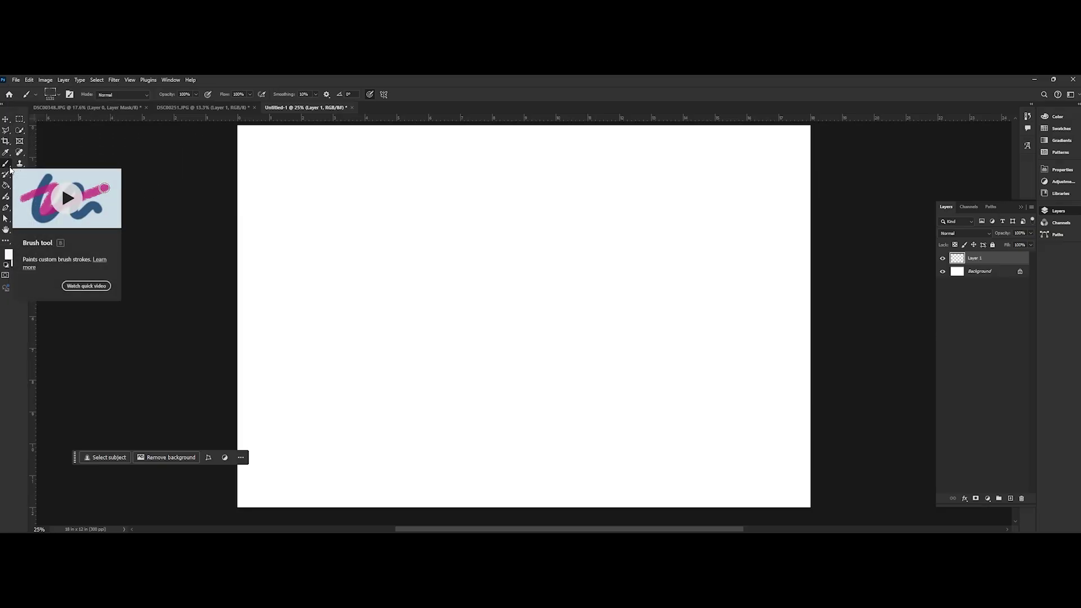
# Switch the brush tip to the grunge frame preset Sampled Brush 1985.
pyautogui.click(49, 93)
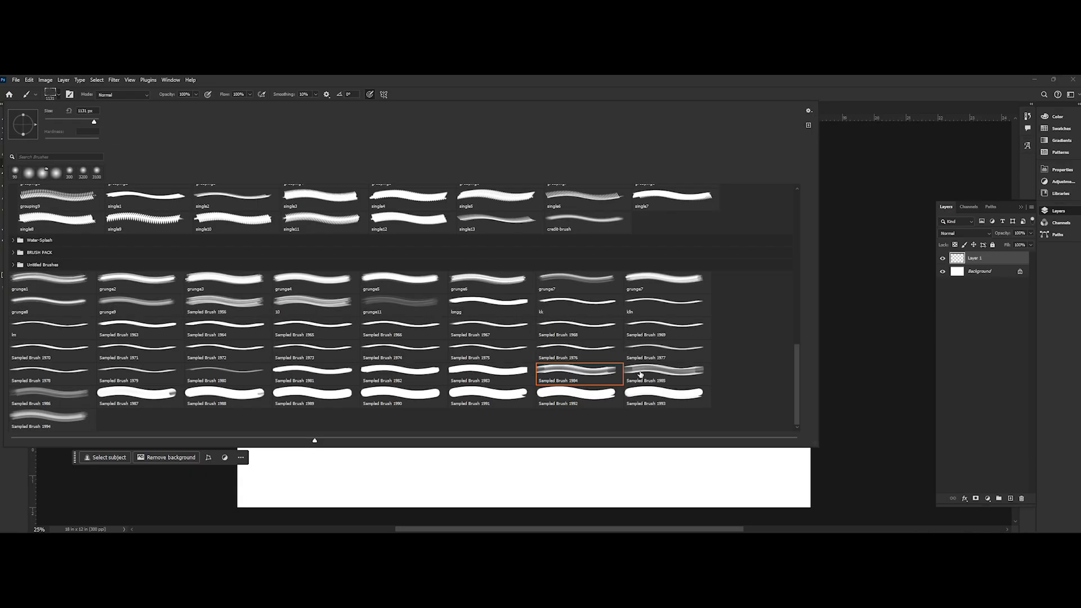
pyautogui.click(649, 379)
pyautogui.press('Escape')
pyautogui.click(572, 356)
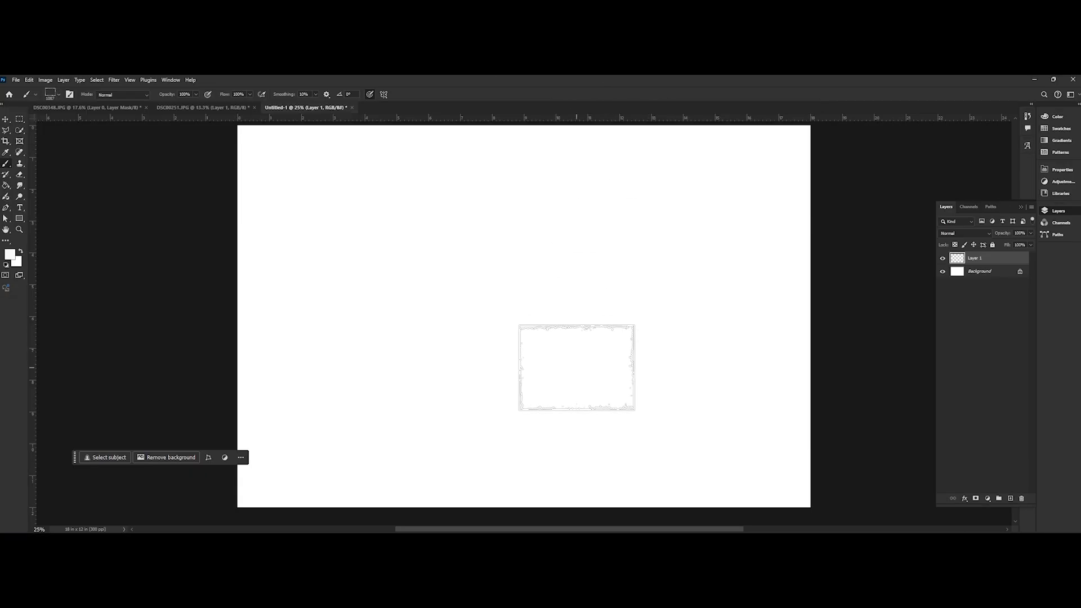
pyautogui.click(572, 356)
pyautogui.click(572, 355)
# Enlarge the grunge frame brush tip to 5000 px and try stamping it on the page.
pyautogui.press(']')
pyautogui.press(']')
pyautogui.press(']')
pyautogui.press(']')
pyautogui.press(']')
pyautogui.press(']')
pyautogui.press(']')
pyautogui.press(']')
pyautogui.press(']')
pyautogui.press(']')
pyautogui.press(']')
pyautogui.press(']')
pyautogui.press(']')
pyautogui.press(']')
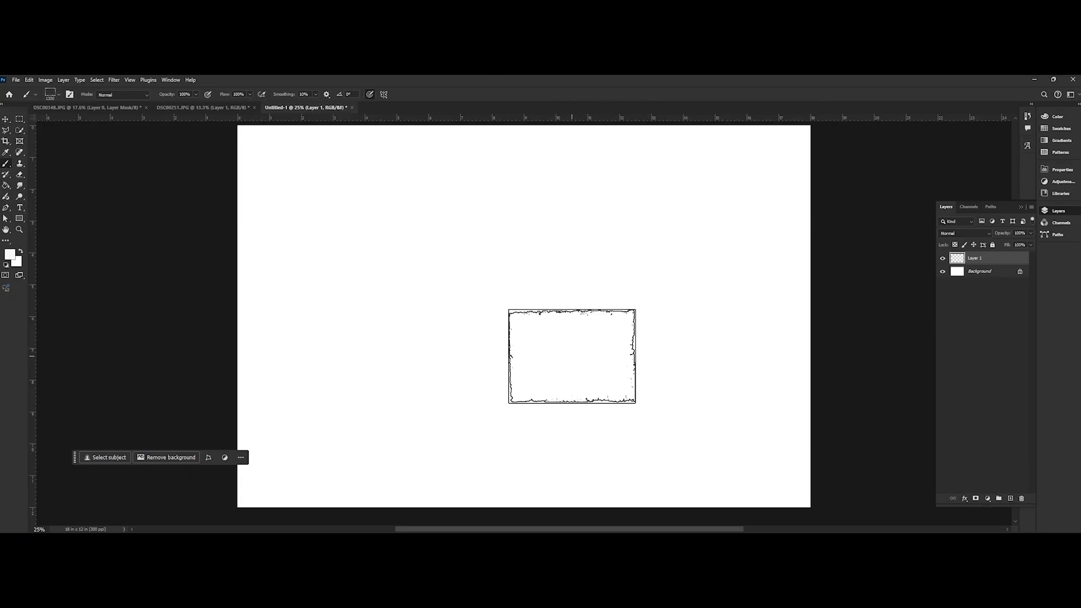
pyautogui.press(']')
pyautogui.press(']')
pyautogui.press(']')
pyautogui.press(']')
pyautogui.press(']')
pyautogui.press(']')
pyautogui.press(']')
pyautogui.press(']')
pyautogui.press(']')
pyautogui.press(']')
pyautogui.press(']')
pyautogui.press(']')
pyautogui.press(']')
pyautogui.press(']')
pyautogui.press(']')
pyautogui.press(']')
pyautogui.press(']')
pyautogui.press(']')
pyautogui.press(']')
pyautogui.press(']')
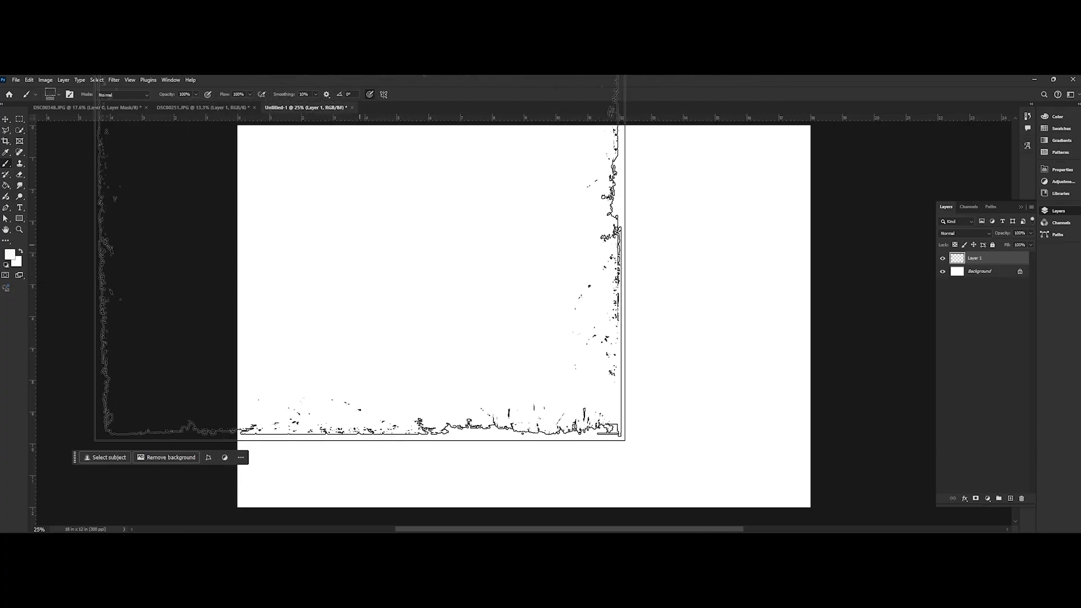
pyautogui.click(514, 199)
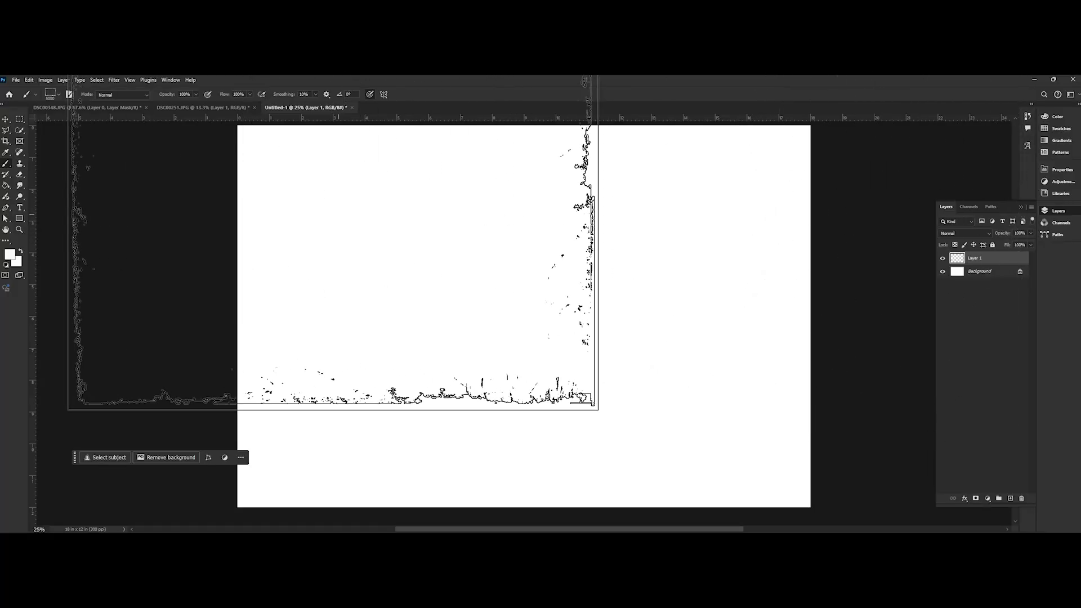
# Set the foreground colour to black, tilt the brush tip to 7° and stamp the grunge frame edges across the page.
pyautogui.click(6, 265)
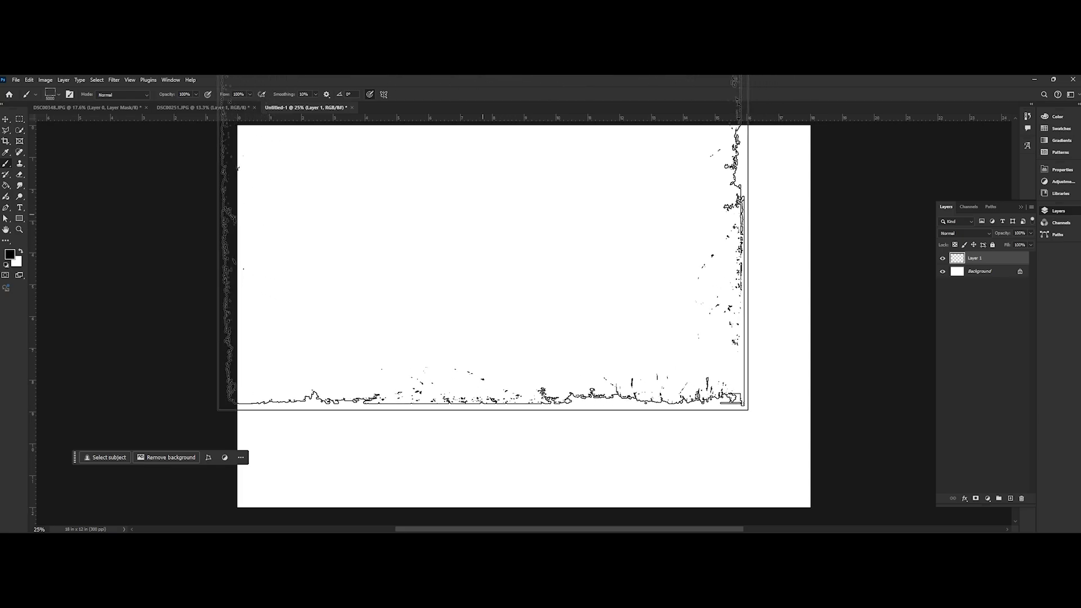
pyautogui.press('Right')
pyautogui.press('Right')
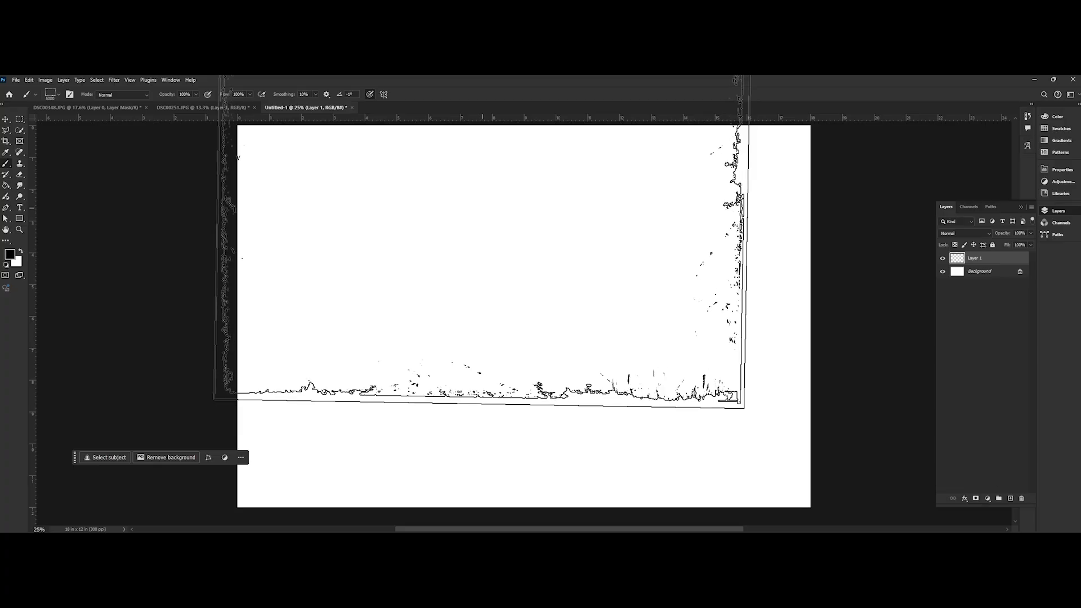
pyautogui.press('Left')
pyautogui.press('Left')
pyautogui.press('Left')
pyautogui.press('Left')
pyautogui.press('Left')
pyautogui.press('Left')
pyautogui.press('Left')
pyautogui.press('Left')
pyautogui.press('Left')
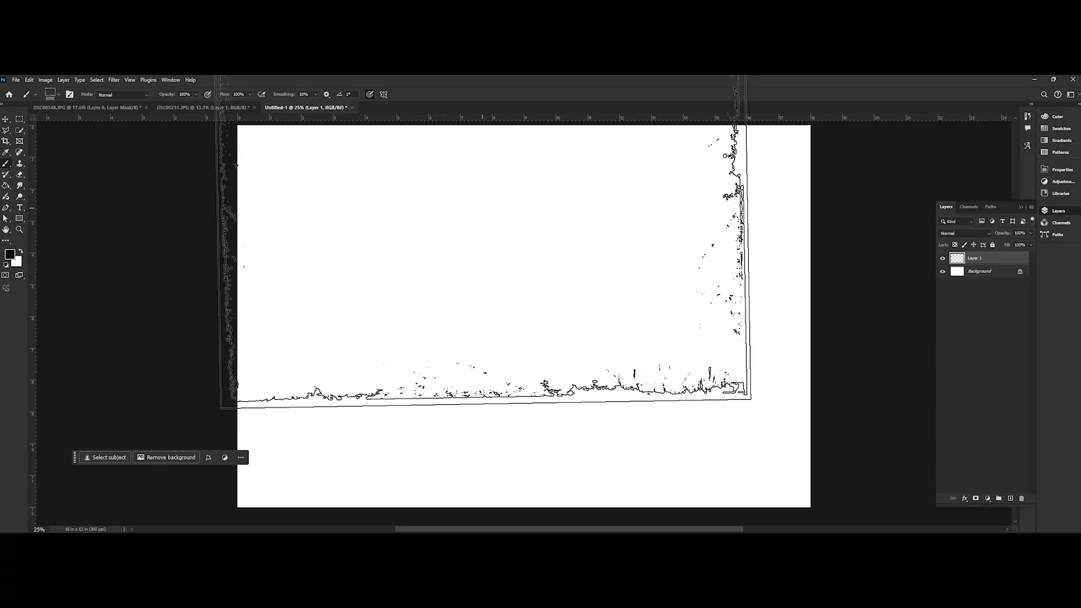
pyautogui.scroll(-4, 483, 208)
pyautogui.click(491, 226)
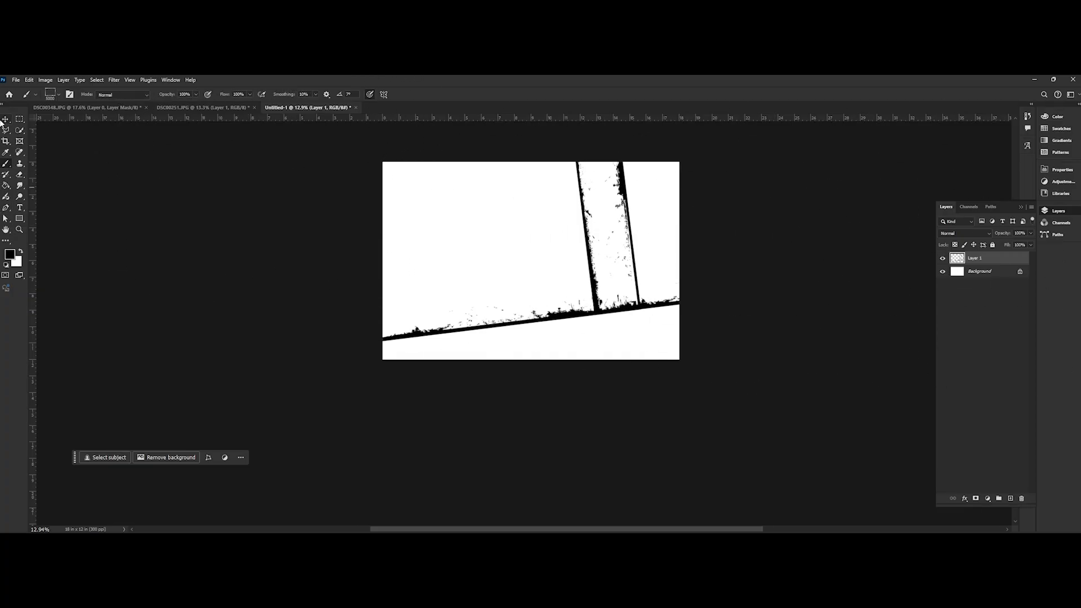
# Rotate the stamped grunge layer 180° and move it down so its slanted edge crosses the lower part of the page.
pyautogui.hotkey('ctrl', 't')
pyautogui.moveTo(698, 269); pyautogui.dragTo(362, 258)
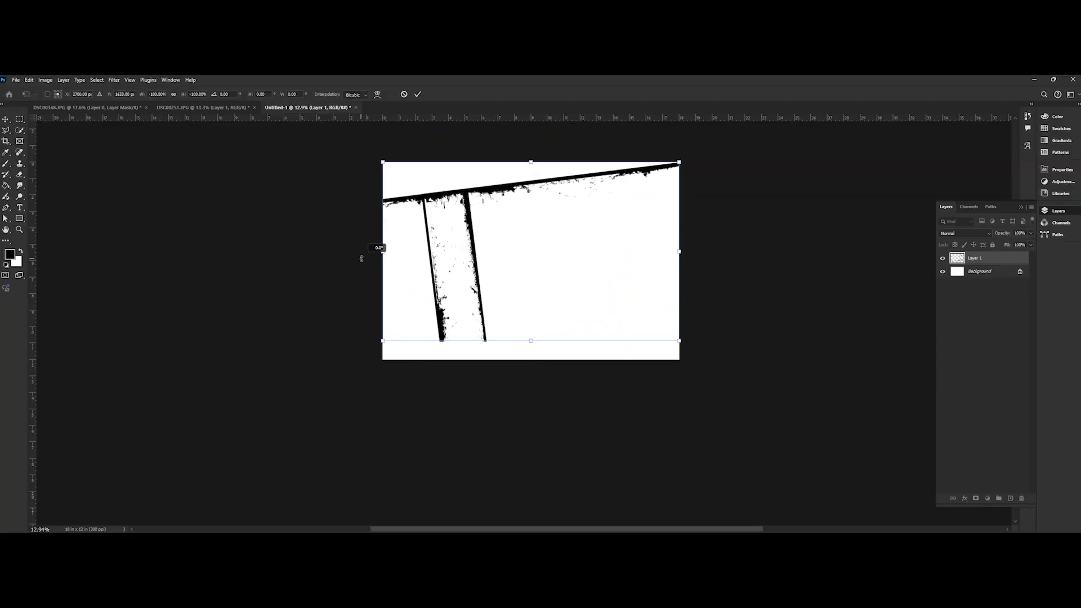
pyautogui.moveTo(453, 259); pyautogui.dragTo(451, 395)
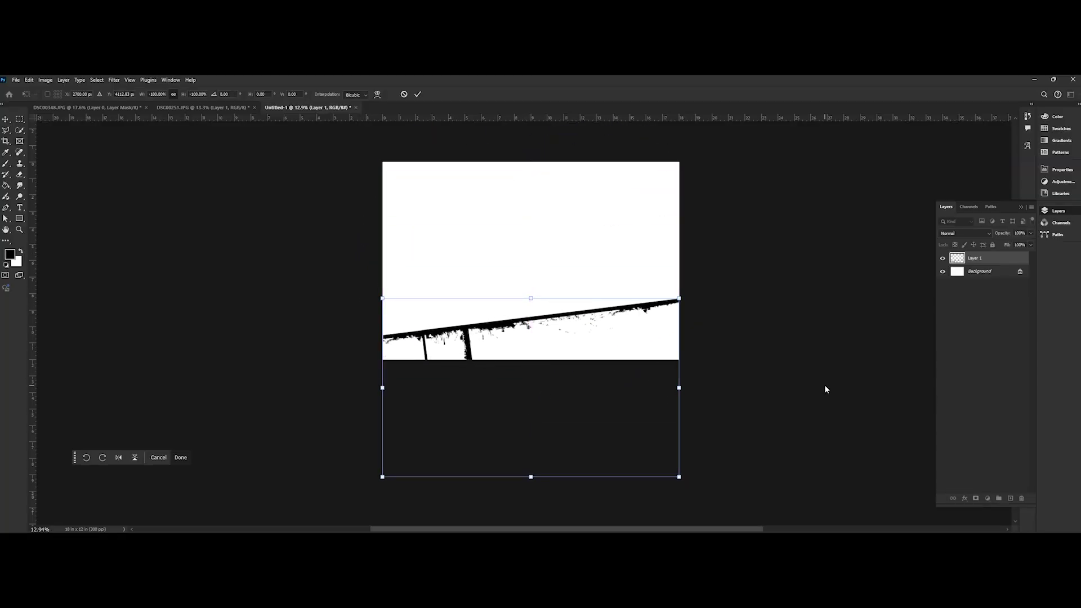
pyautogui.press('Return')
pyautogui.click(820, 383)
# Outline the thin vertical bar below the slanted grunge line with the Polygonal Lasso and delete it from Layer 1.
pyautogui.scroll(8, 489, 335)
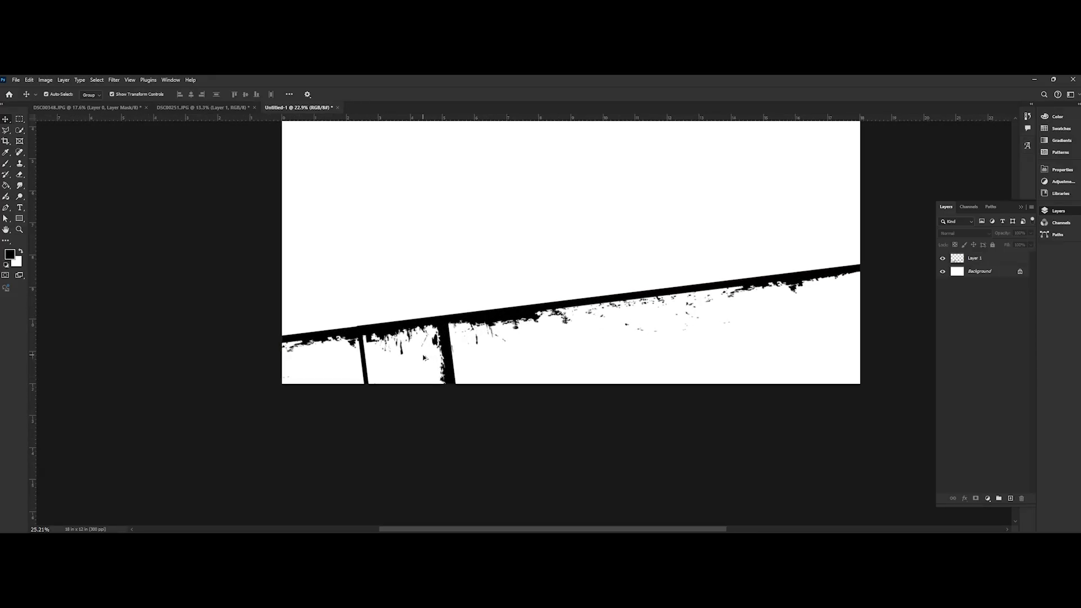
pyautogui.moveTo(345, 372); pyautogui.dragTo(472, 324)
pyautogui.scroll(4, 470, 322)
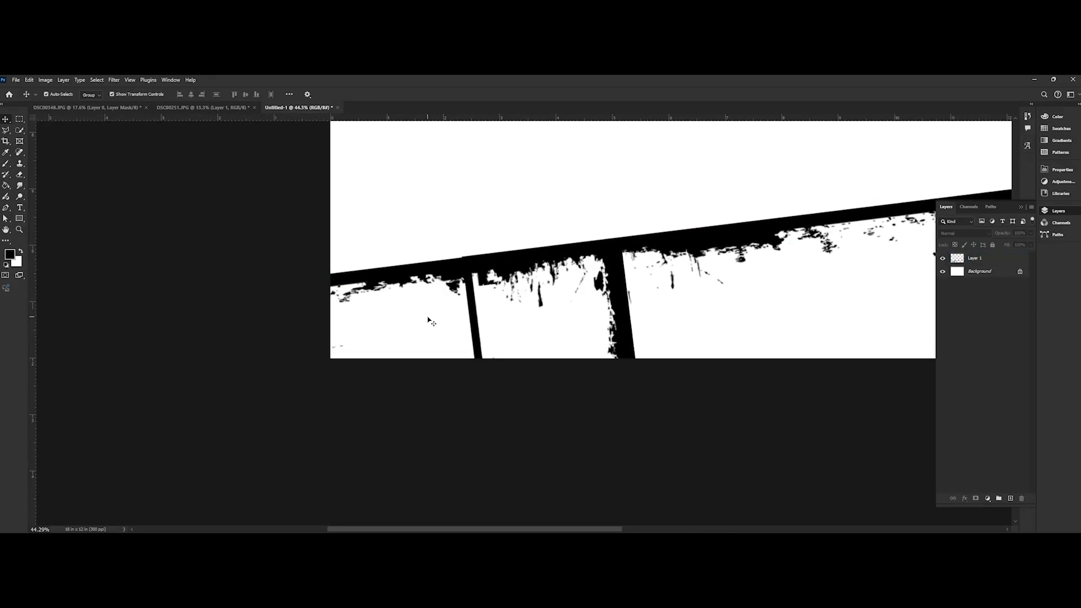
pyautogui.click(6, 130)
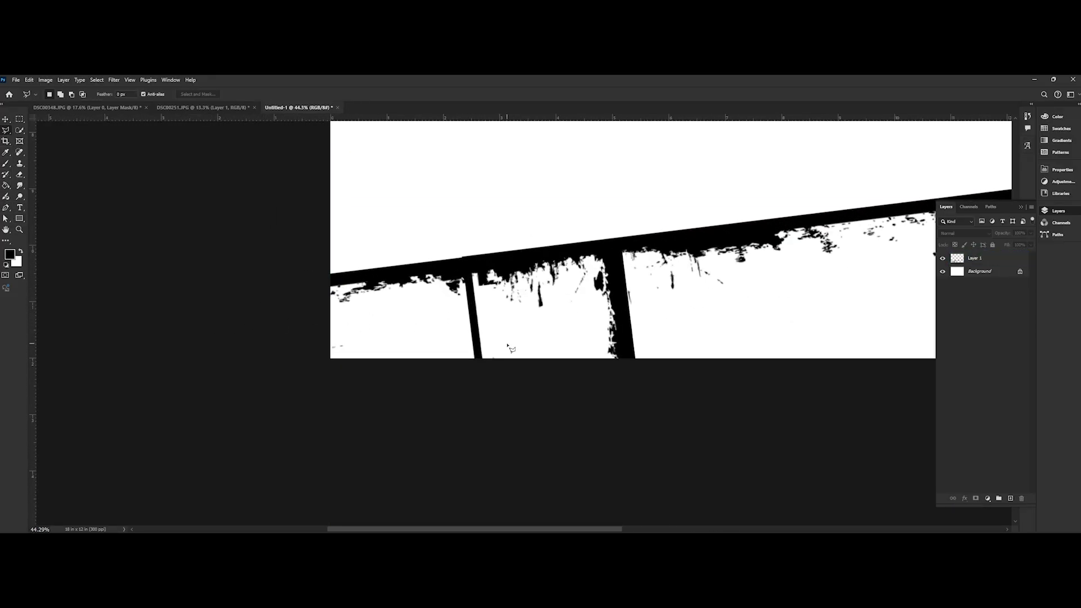
pyautogui.click(445, 319)
pyautogui.click(467, 274)
pyautogui.click(509, 391)
pyautogui.doubleClick(436, 396)
pyautogui.click(989, 261)
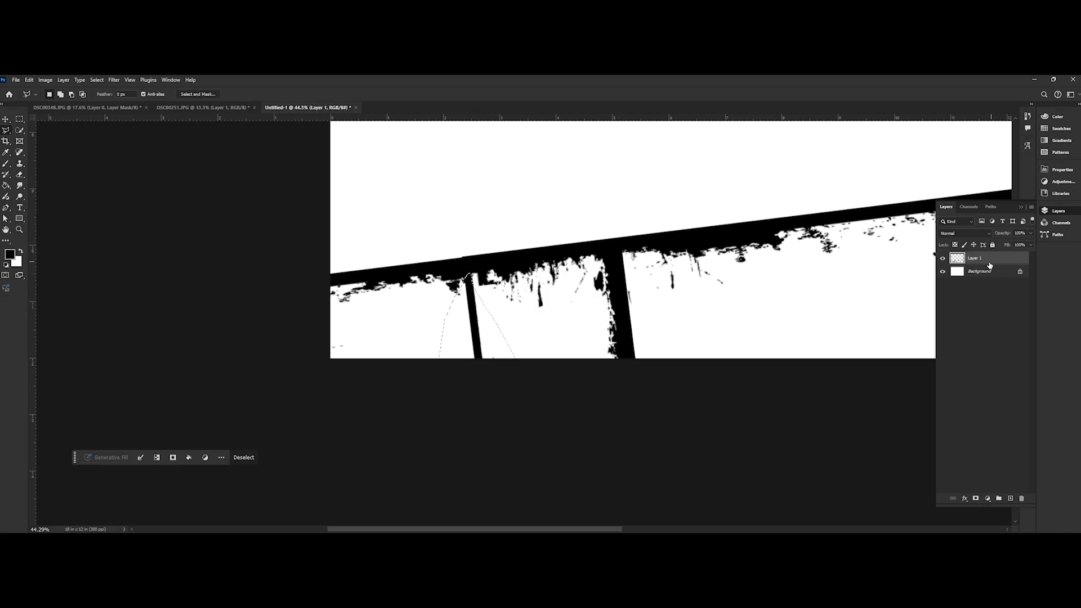
pyautogui.press('Delete')
pyautogui.hotkey('ctrl', 'd')
# Outline the thick vertical bar below the slanted grunge line with the Polygonal Lasso, delete it and deselect.
pyautogui.click(621, 387)
pyautogui.click(599, 372)
pyautogui.click(604, 340)
pyautogui.click(605, 262)
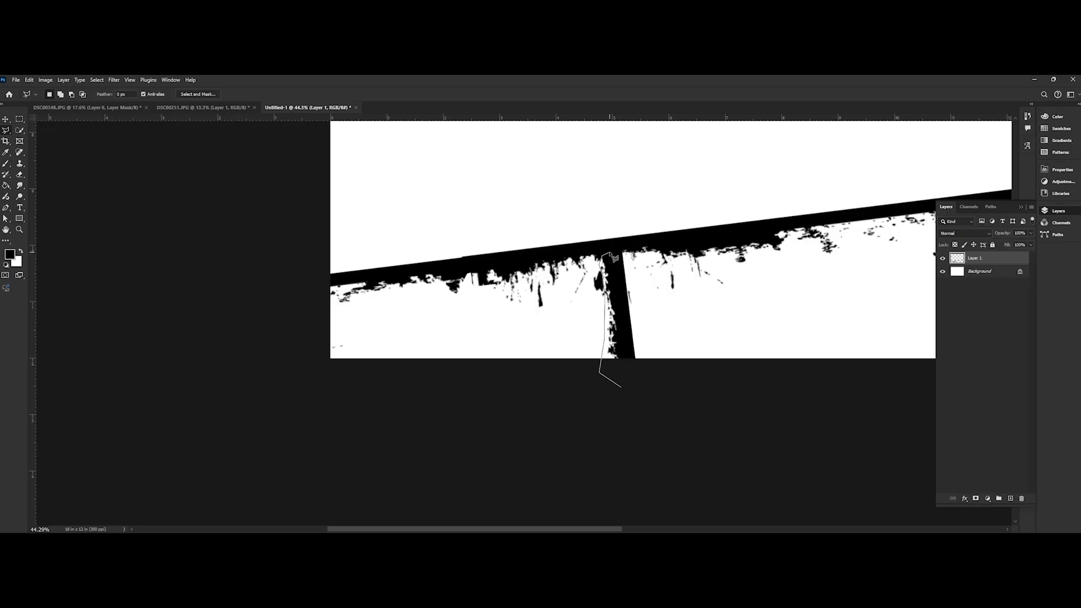
pyautogui.click(611, 253)
pyautogui.click(653, 286)
pyautogui.doubleClick(661, 372)
pyautogui.press('Delete')
pyautogui.hotkey('ctrl', 'd')
# Outline the page area above the slanted grunge edge with the Polygonal Lasso, running the line through the black band.
pyautogui.scroll(-8, 613, 277)
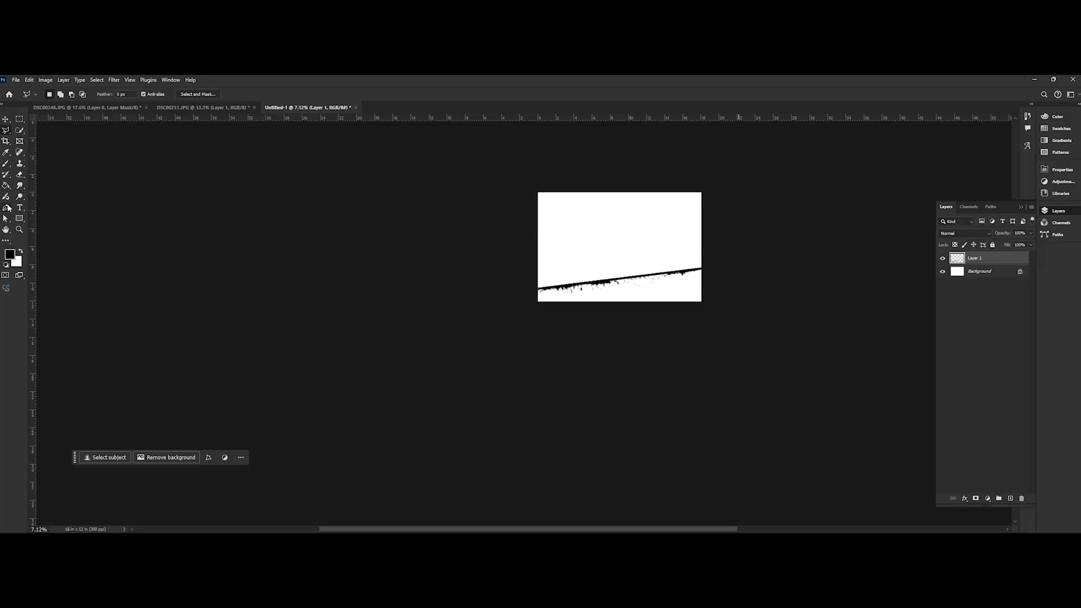
pyautogui.scroll(5, 535, 271)
pyautogui.click(529, 262)
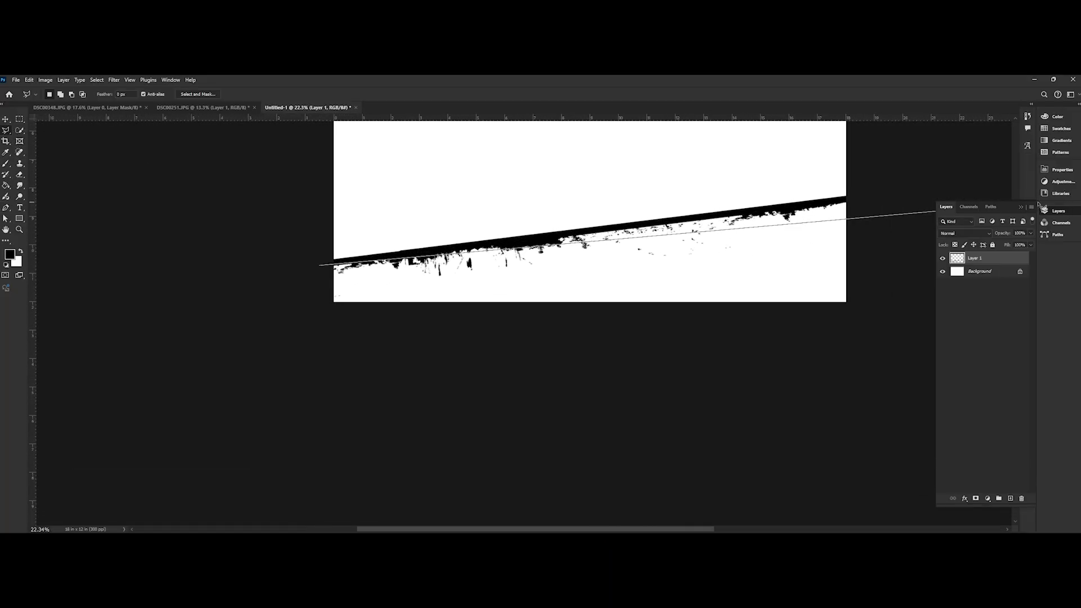
pyautogui.click(755, 193)
pyautogui.scroll(-3, 752, 197)
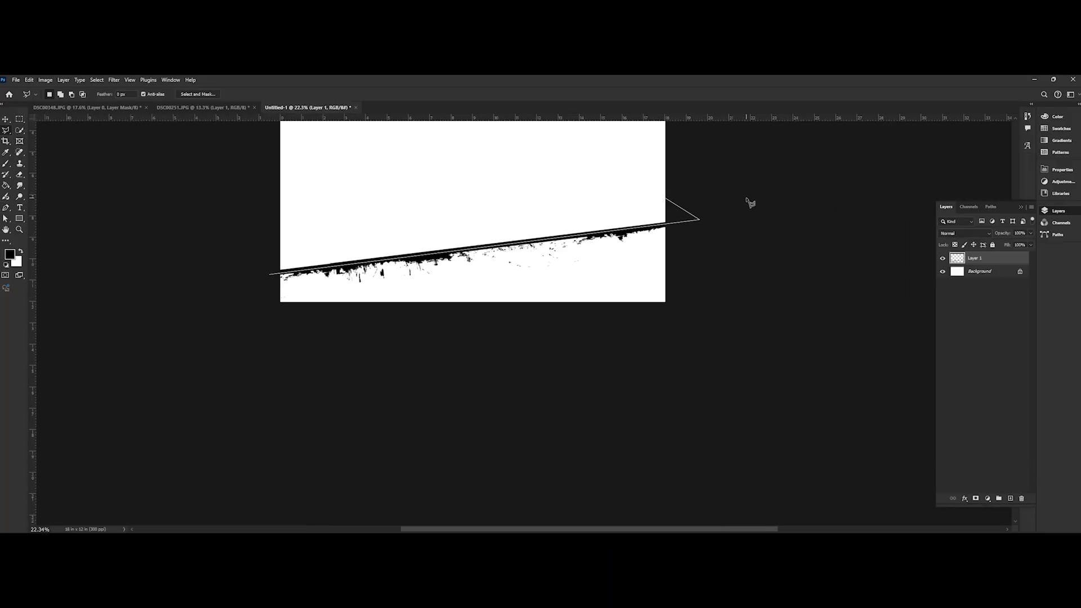
pyautogui.click(621, 148)
pyautogui.click(351, 155)
pyautogui.click(359, 286)
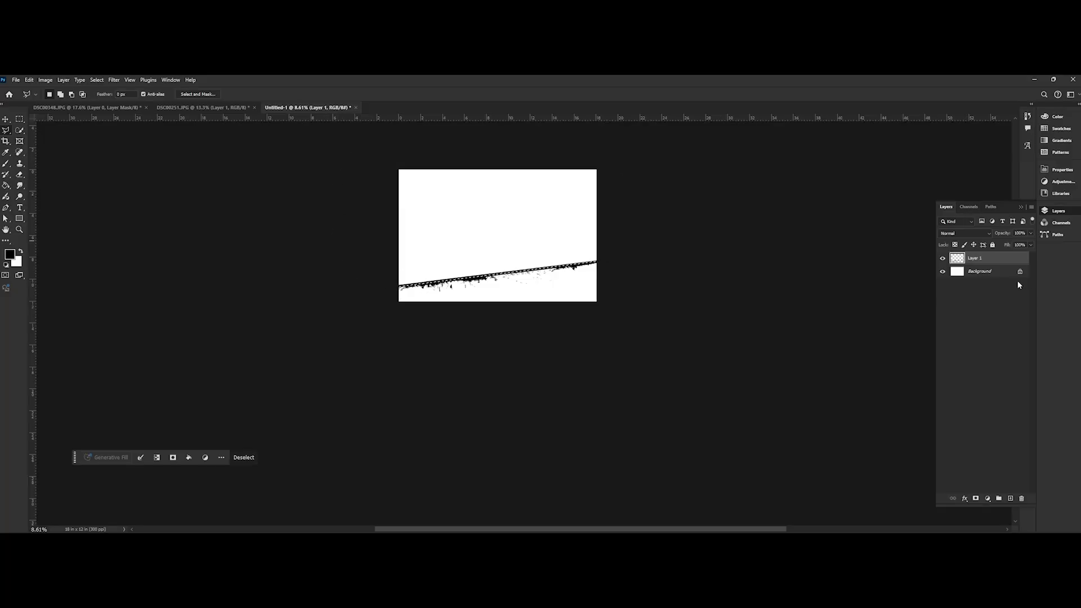
# Reset the Brush tool to its default settings.
pyautogui.click(5, 164)
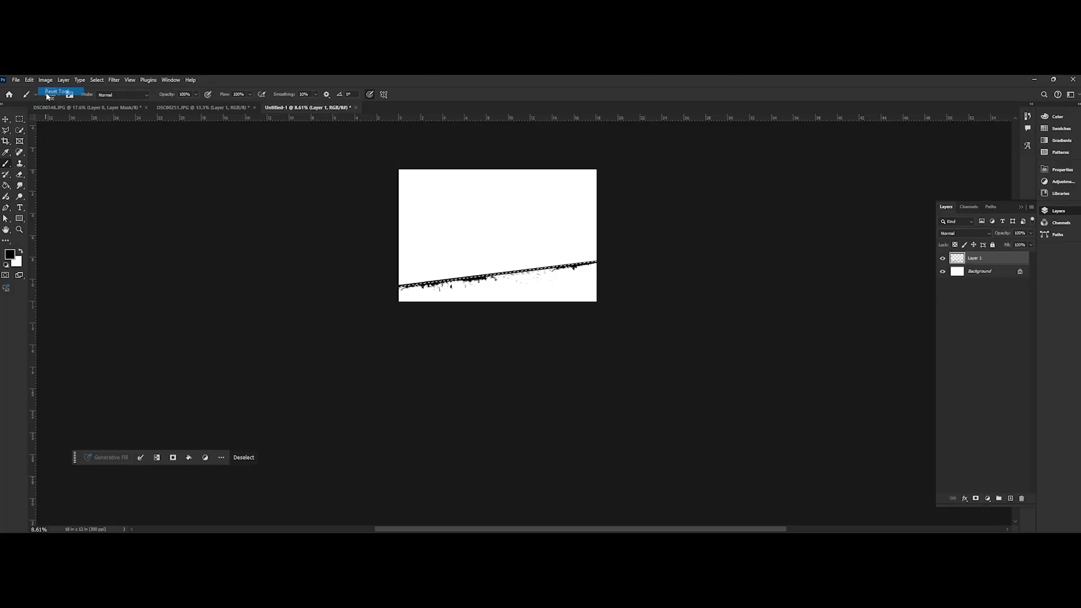
pyautogui.click(51, 96)
pyautogui.moveTo(46, 144); pyautogui.dragTo(100, 144)
pyautogui.press('Return')
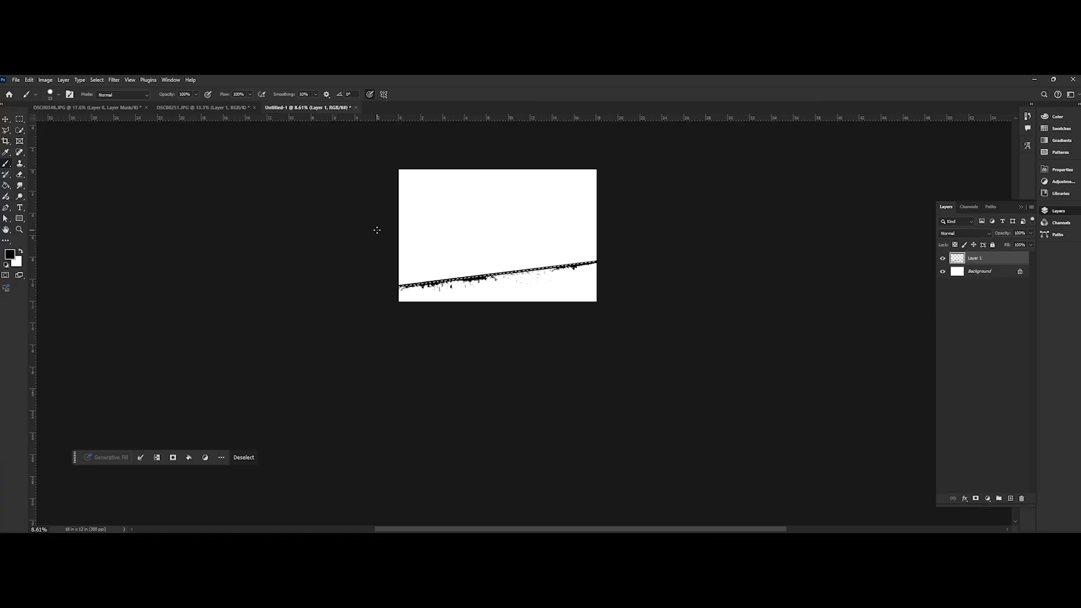
# Enlarge the brush tip and paint the selected area above the grunge edge solid black on Layer 1, then deselect.
pyautogui.press(']')
pyautogui.press(']')
pyautogui.press(']')
pyautogui.press(']')
pyautogui.press(']')
pyautogui.press(']')
pyautogui.press(']')
pyautogui.press(']')
pyautogui.moveTo(410, 226)
pyautogui.mouseDown()
pyautogui.moveTo(463, 198)
pyautogui.moveTo(363, 240)
pyautogui.moveTo(352, 197)
pyautogui.moveTo(280, 265)
pyautogui.moveTo(310, 183)
pyautogui.mouseUp()
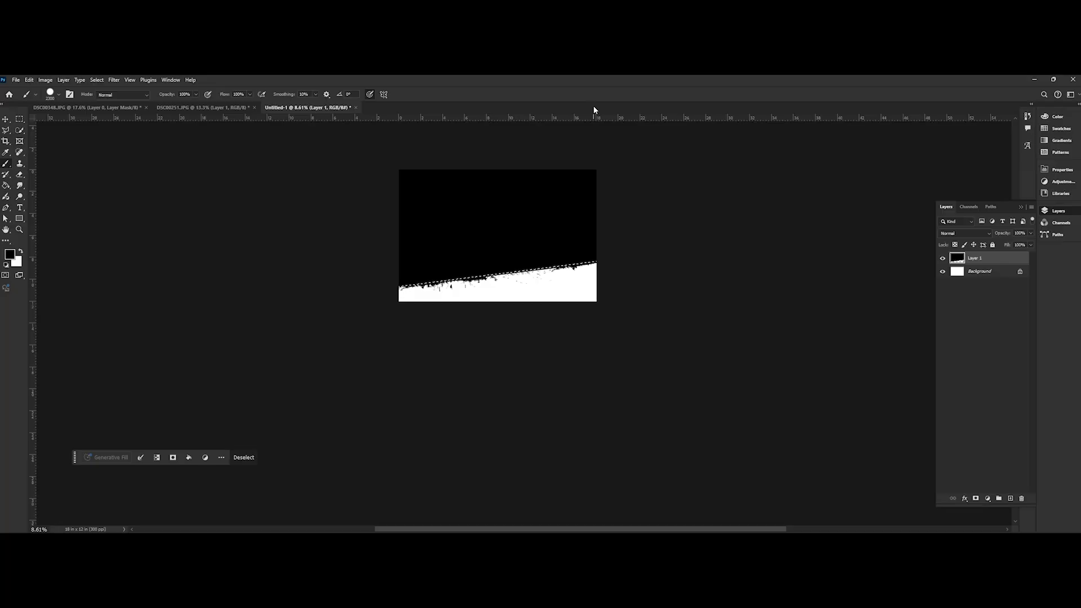
pyautogui.hotkey('ctrl', 'd')
# Outline a slanted wedge along the page's upper edge with the Polygonal Lasso, delete it from Layer 1 and deselect.
pyautogui.scroll(3, 463, 251)
pyautogui.scroll(-1, 465, 226)
pyautogui.press('v')
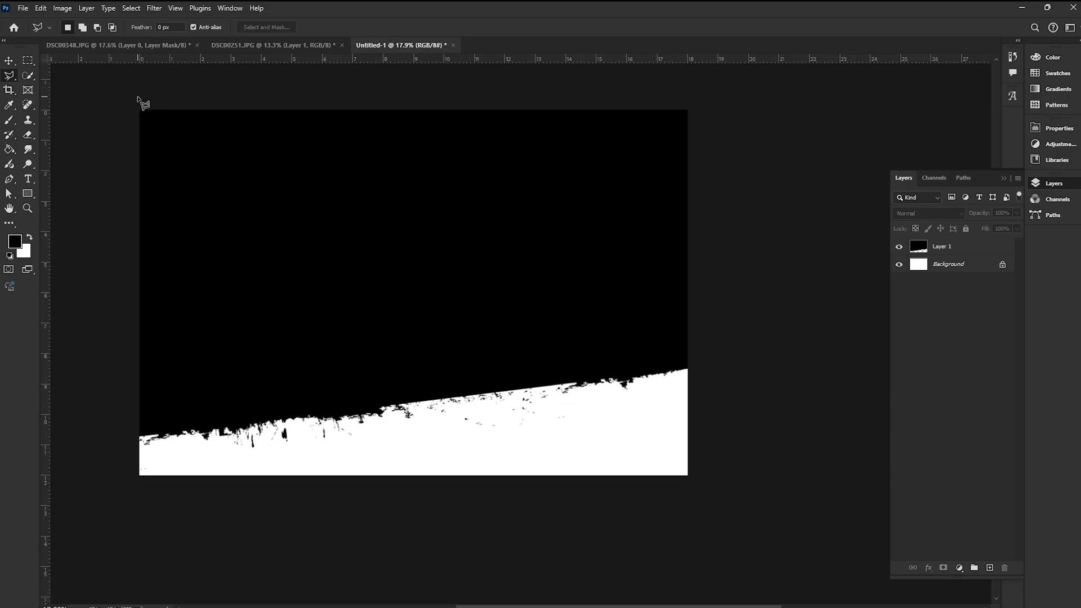
pyautogui.click(138, 99)
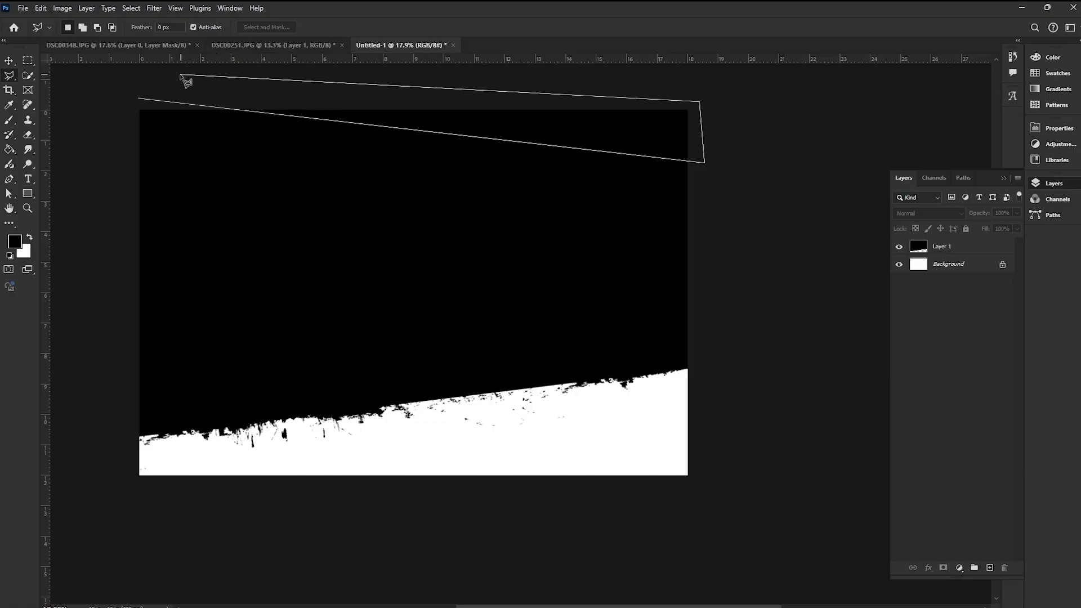
pyautogui.doubleClick(160, 79)
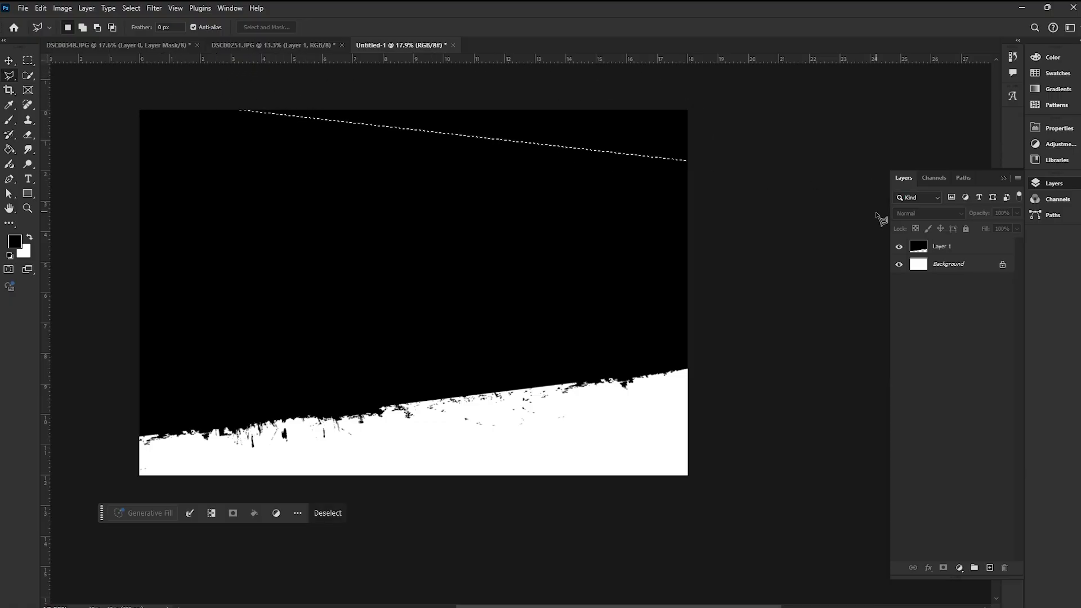
pyautogui.click(925, 246)
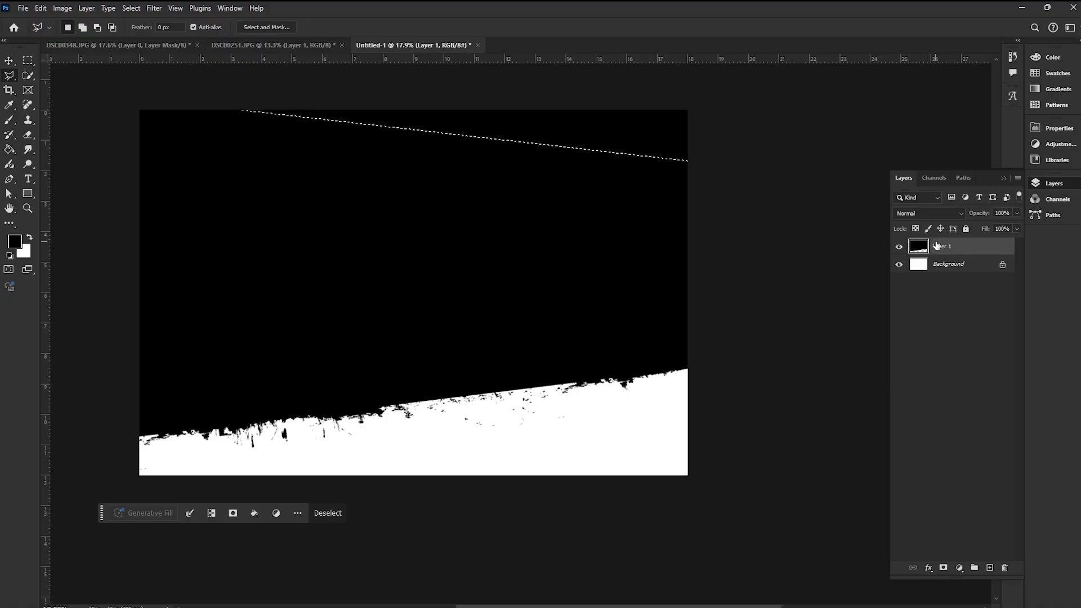
pyautogui.press('Delete')
pyautogui.hotkey('ctrl', 'd')
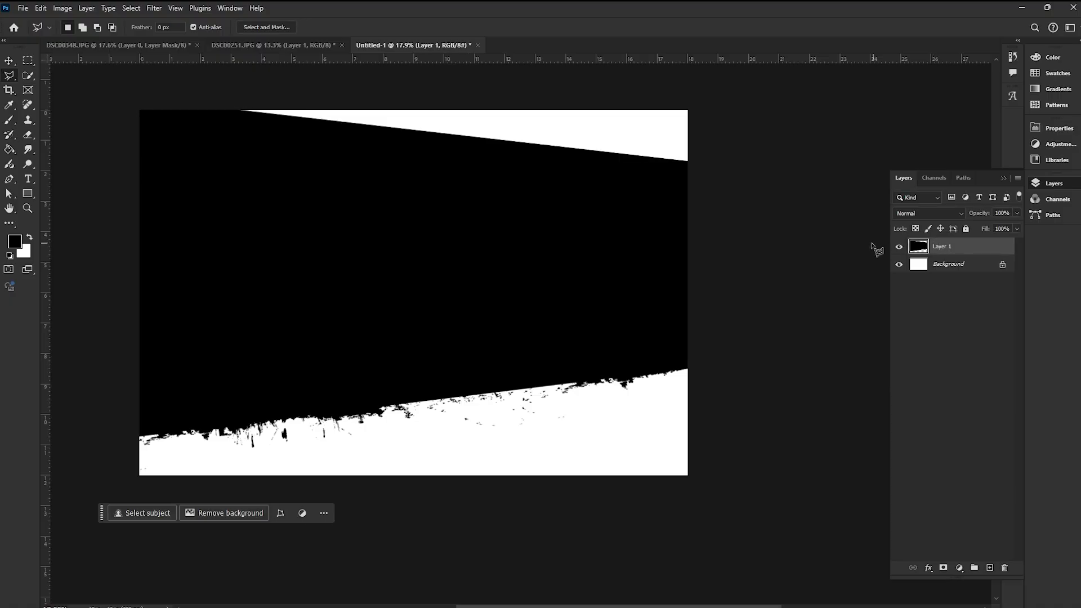
pyautogui.scroll(-5, 775, 235)
pyautogui.click(308, 242)
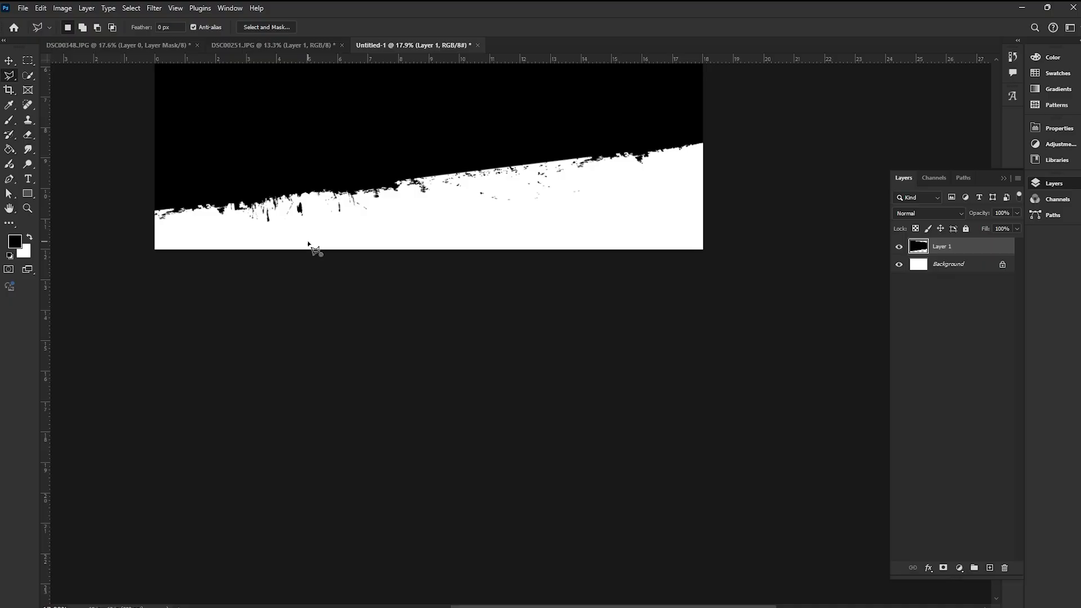
pyautogui.click(778, 186)
pyautogui.click(783, 281)
pyautogui.click(720, 409)
pyautogui.click(661, 466)
pyautogui.click(501, 498)
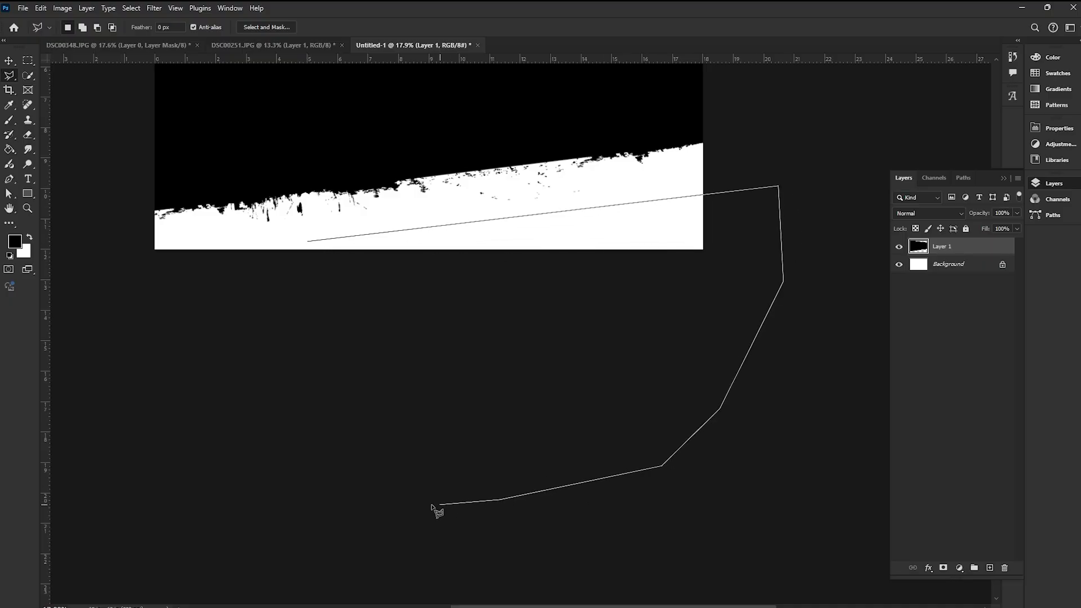
pyautogui.click(294, 497)
pyautogui.click(162, 472)
pyautogui.click(100, 431)
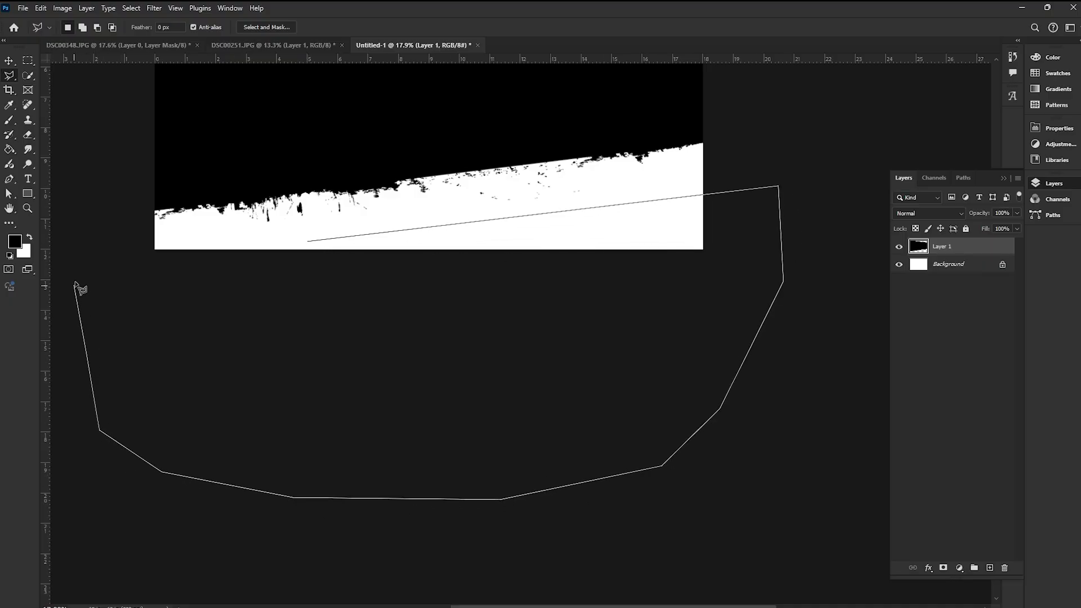
pyautogui.click(328, 241)
pyautogui.hotkey('ctrl', 'd')
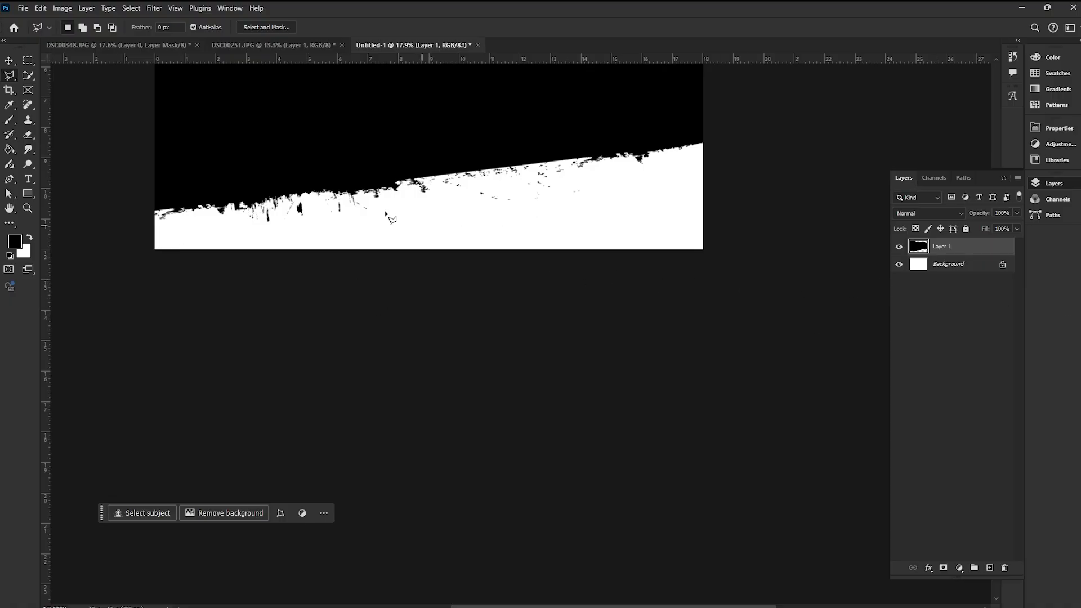
pyautogui.press('v')
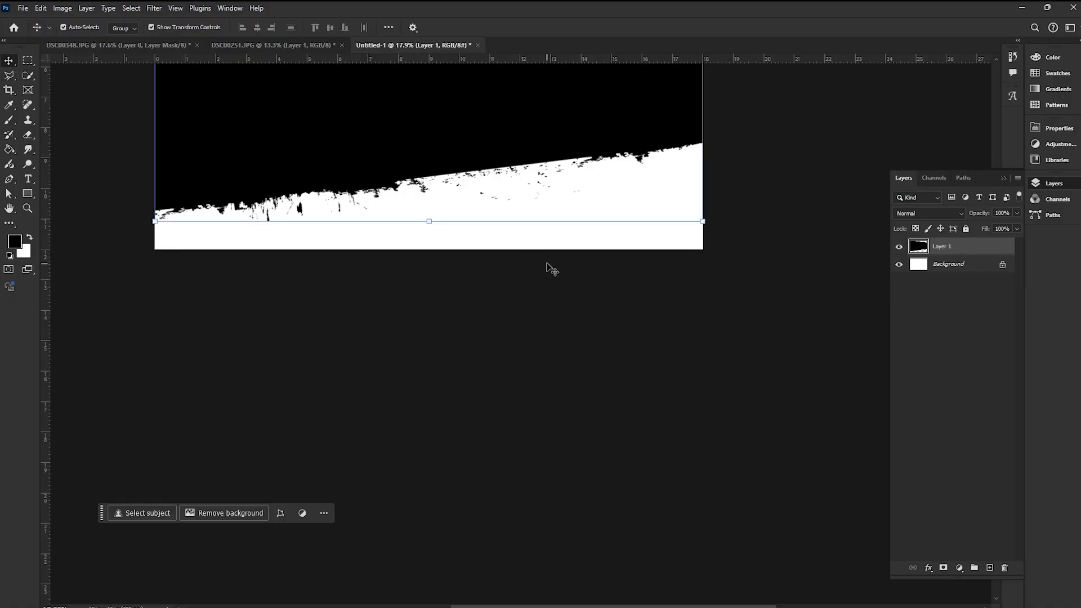
pyautogui.scroll(-8, 640, 317)
pyautogui.moveTo(721, 285); pyautogui.dragTo(745, 393)
pyautogui.scroll(3, 605, 288)
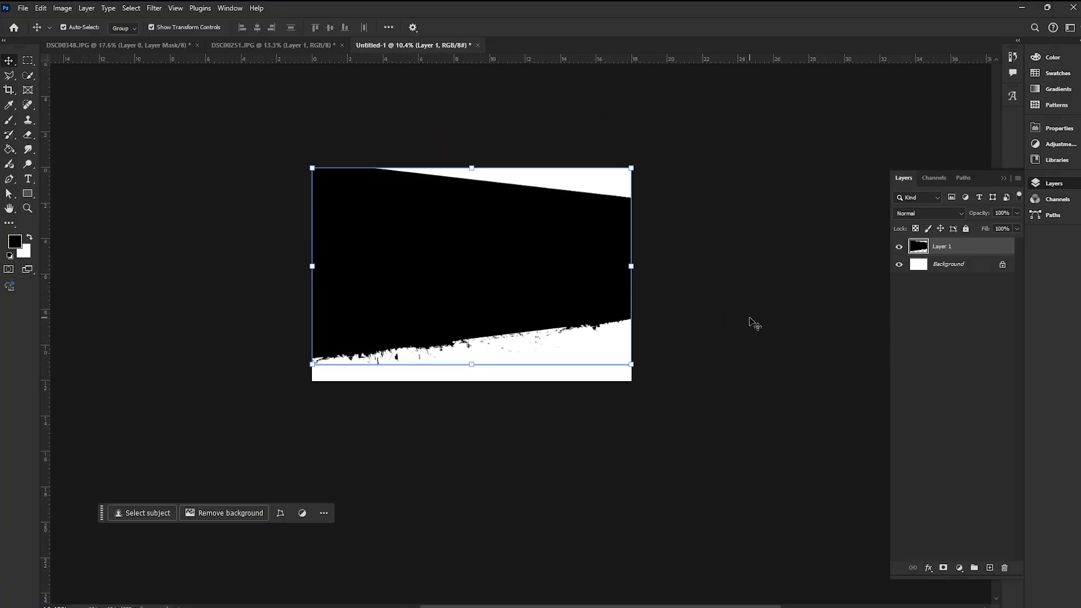
pyautogui.scroll(3, 521, 244)
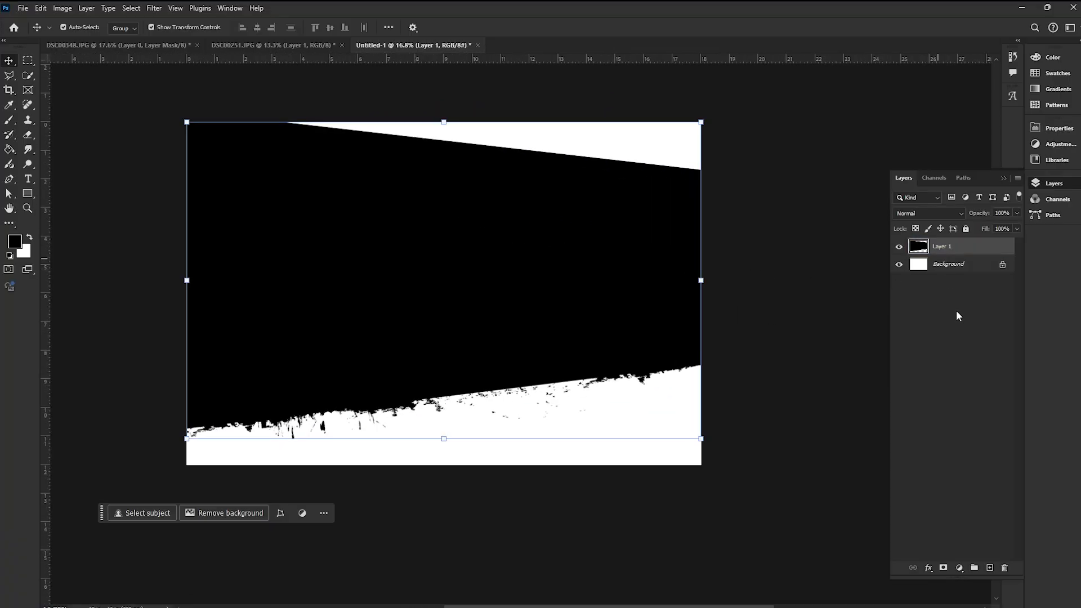
pyautogui.click(959, 567)
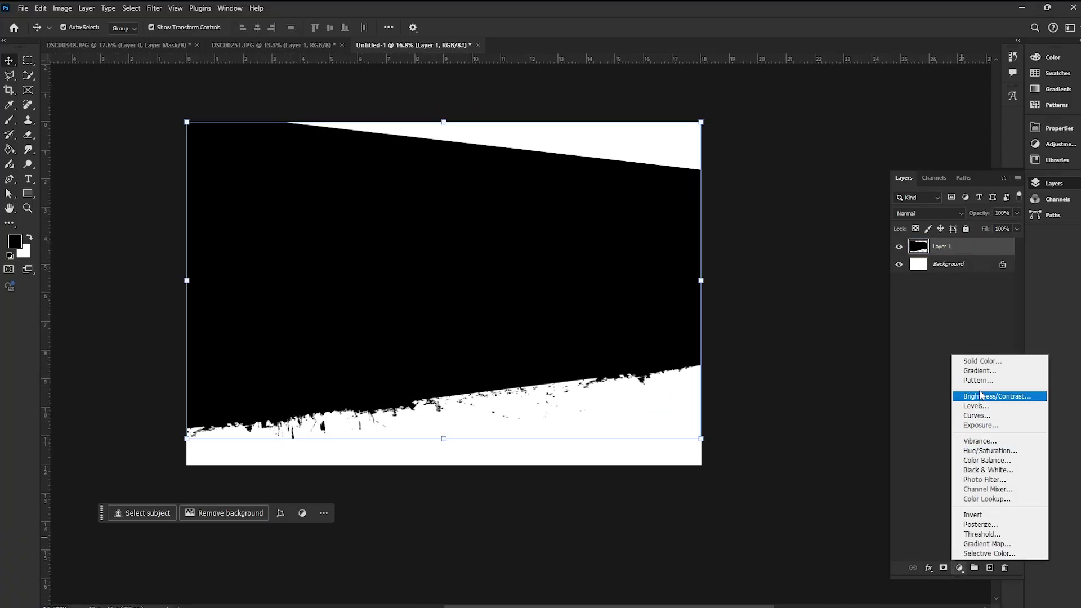
pyautogui.click(931, 304)
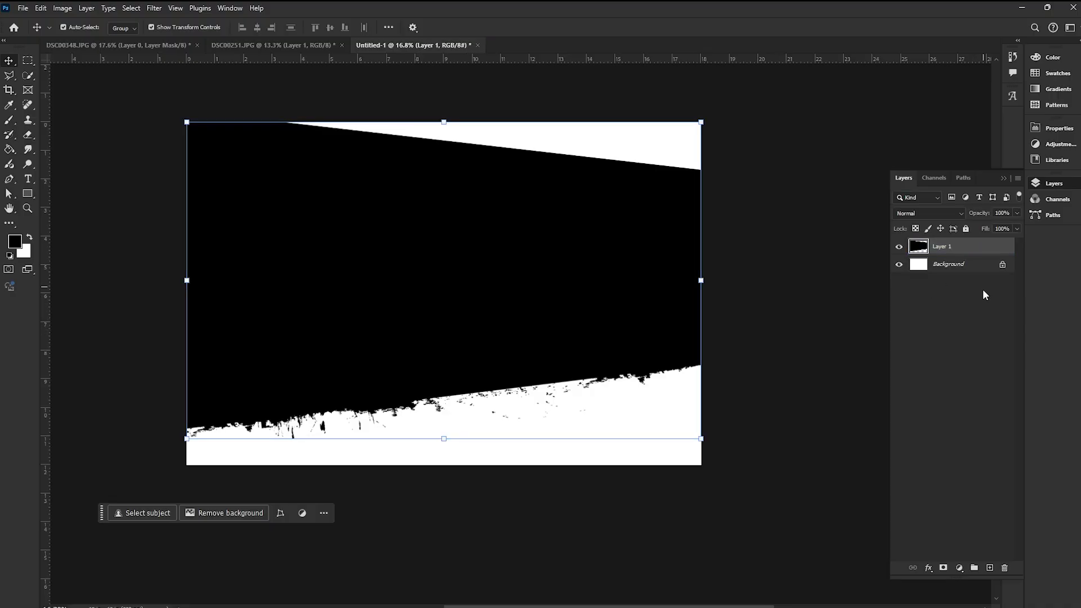
# Duplicate Layer 1 and give the original layer a 35 px outside stroke in white (ffffff).
pyautogui.hotkey('ctrl', 'j')
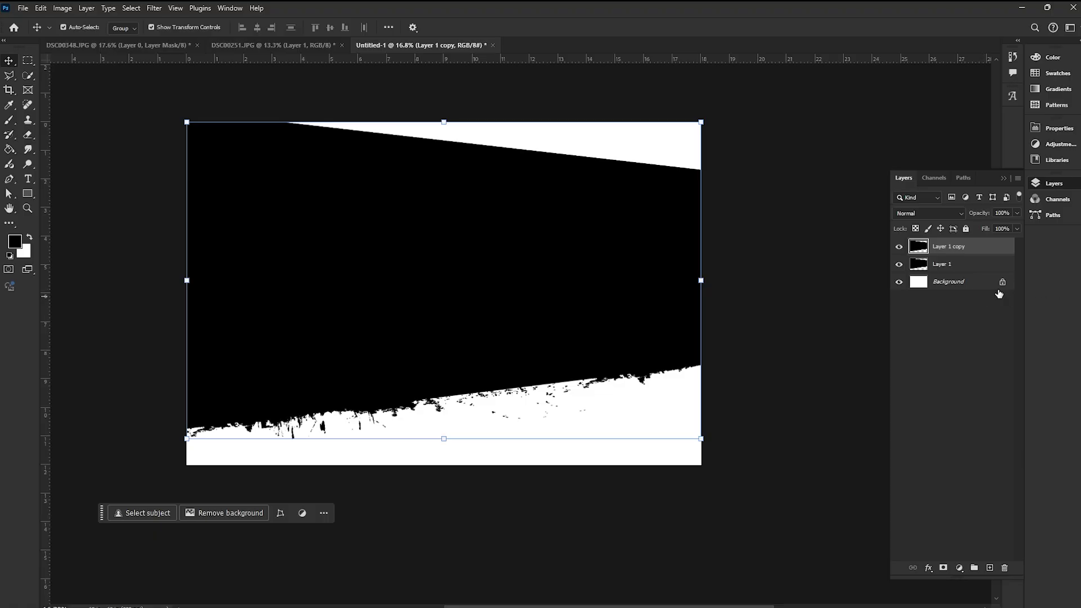
pyautogui.click(984, 265)
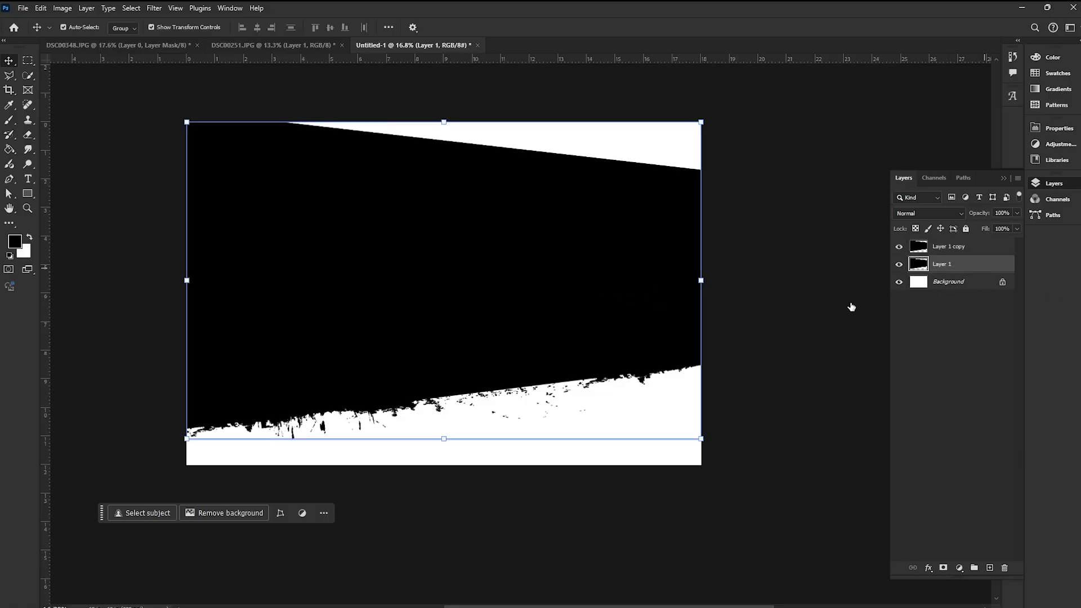
pyautogui.doubleClick(1017, 267)
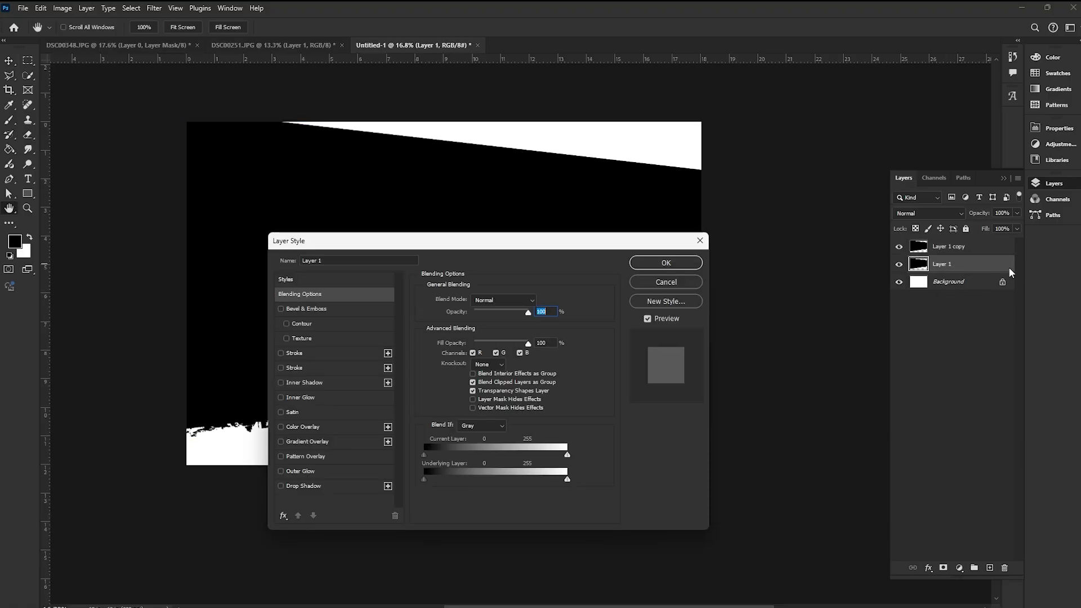
pyautogui.click(292, 354)
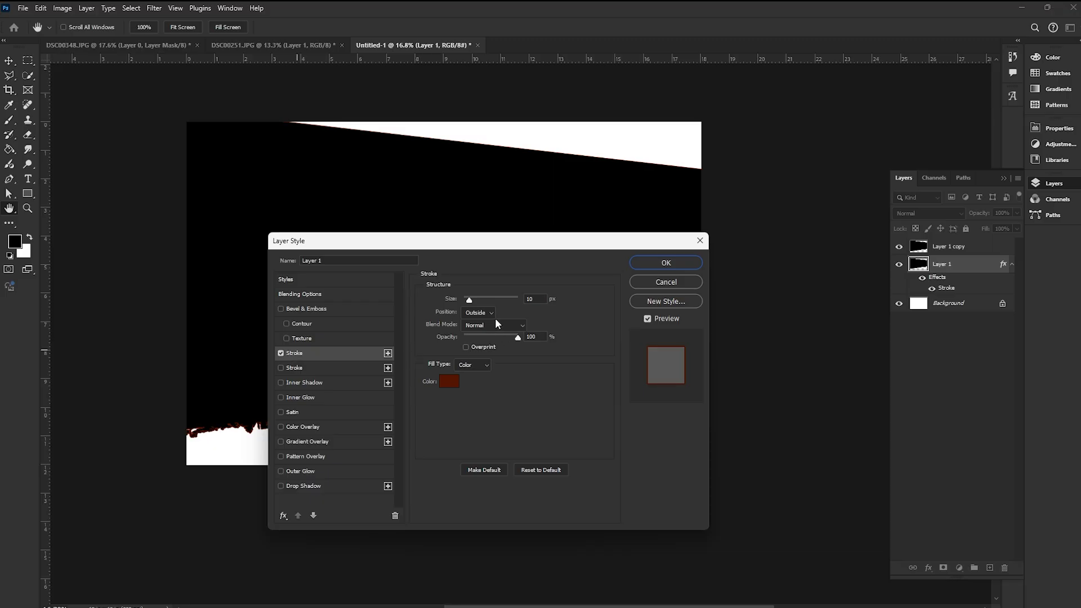
pyautogui.moveTo(469, 304); pyautogui.dragTo(475, 296)
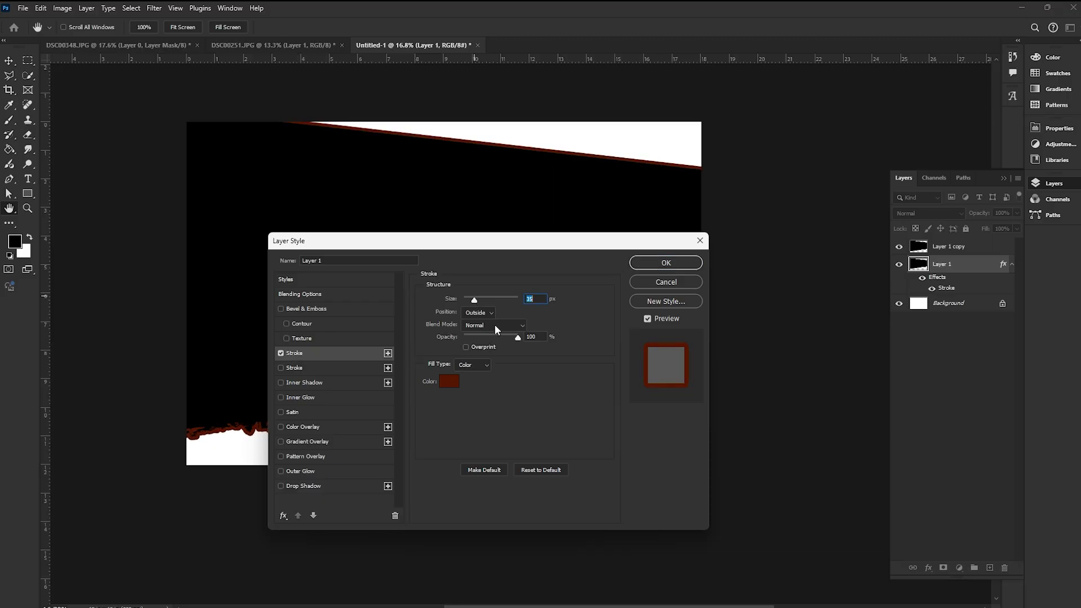
pyautogui.click(447, 384)
pyautogui.click(637, 146)
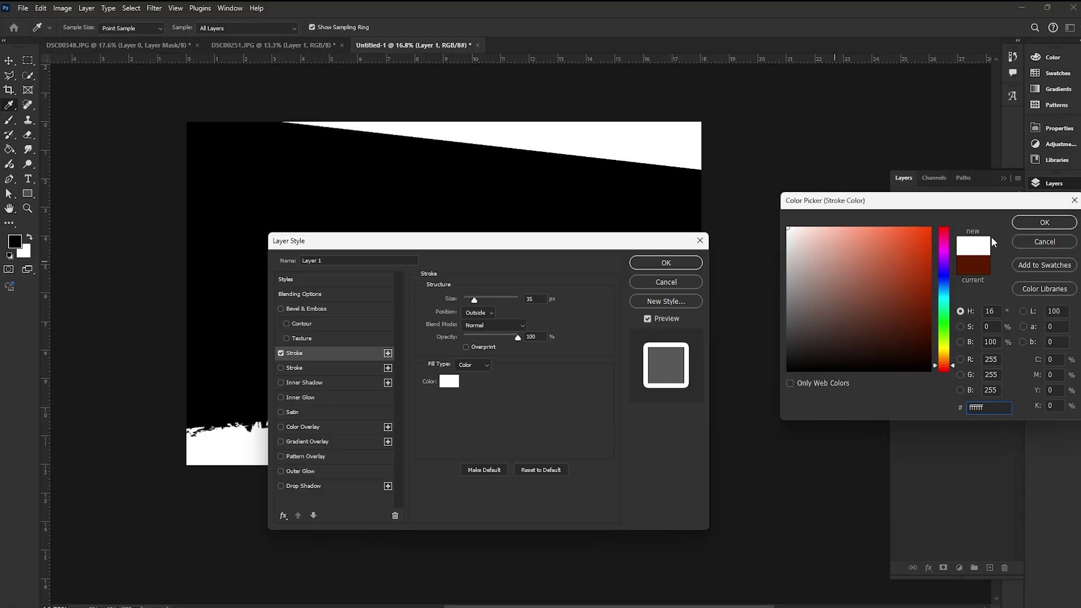
pyautogui.click(1044, 222)
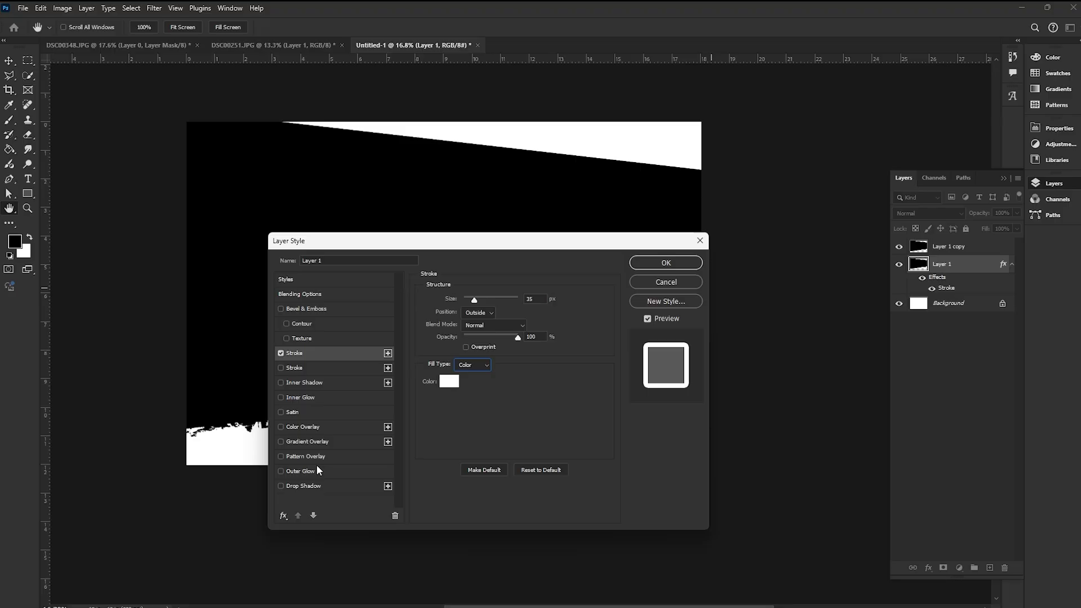
# Add a drop shadow with 0 px distance, 48% spread and 114 px size to Layer 1 and apply the layer style.
pyautogui.click(315, 488)
pyautogui.moveTo(483, 354); pyautogui.dragTo(452, 355)
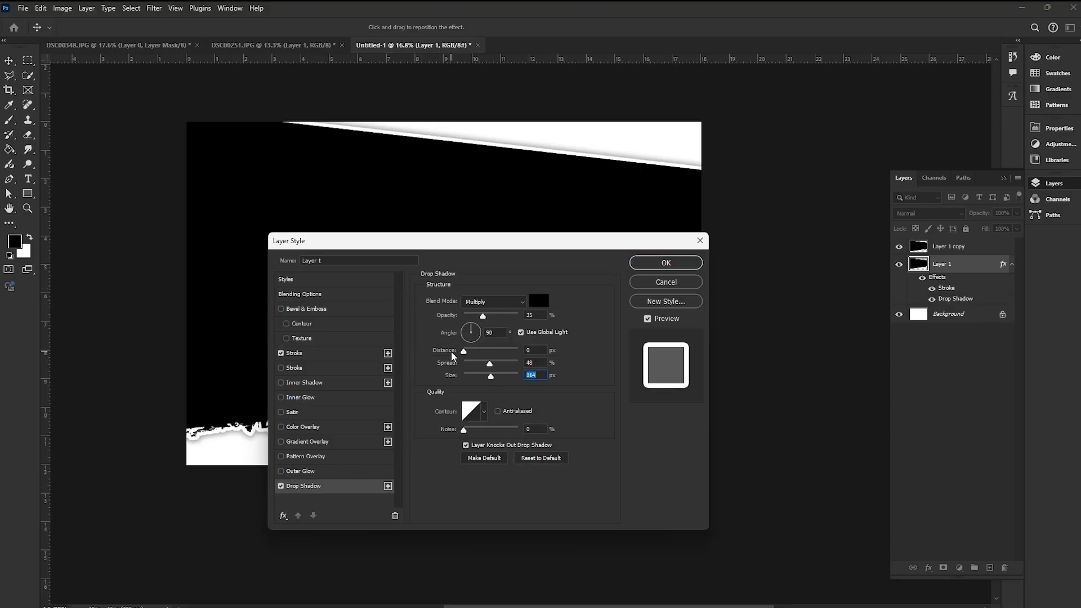
pyautogui.click(665, 263)
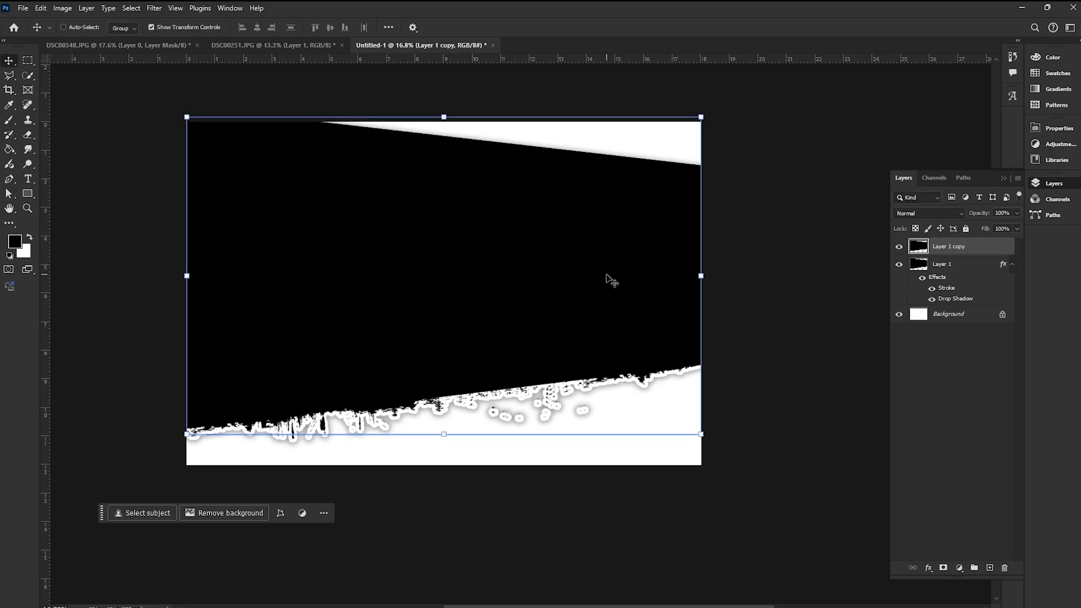
pyautogui.click(783, 316)
# Outline the lower half of the page with the Polygonal Lasso, delete it from Layer 1 and deselect.
pyautogui.click(949, 246)
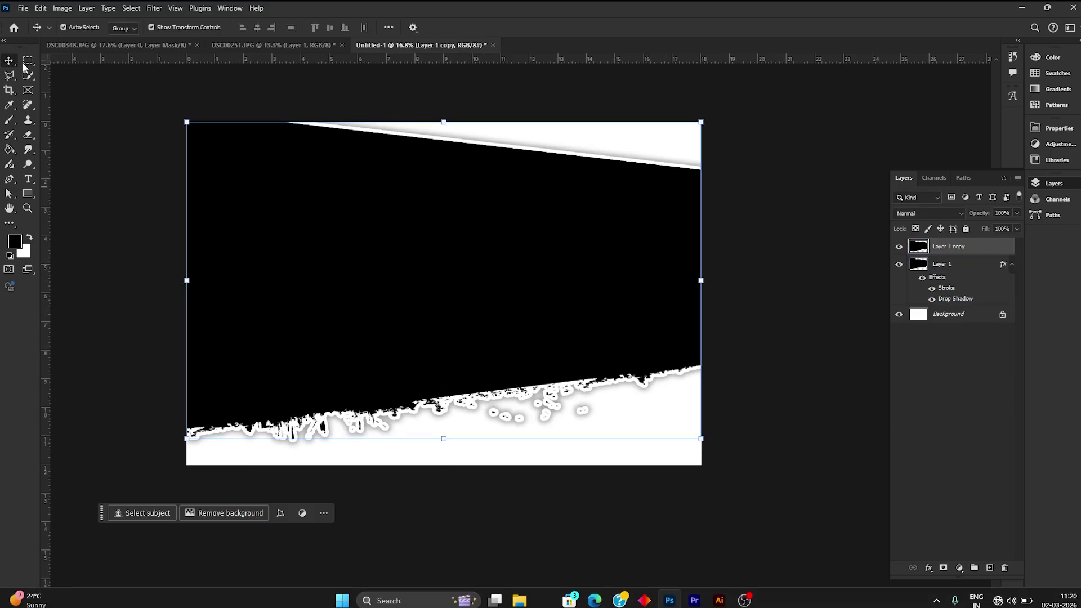
pyautogui.press('l')
pyautogui.click(100, 270)
pyautogui.click(796, 267)
pyautogui.click(820, 415)
pyautogui.click(787, 487)
pyautogui.click(757, 518)
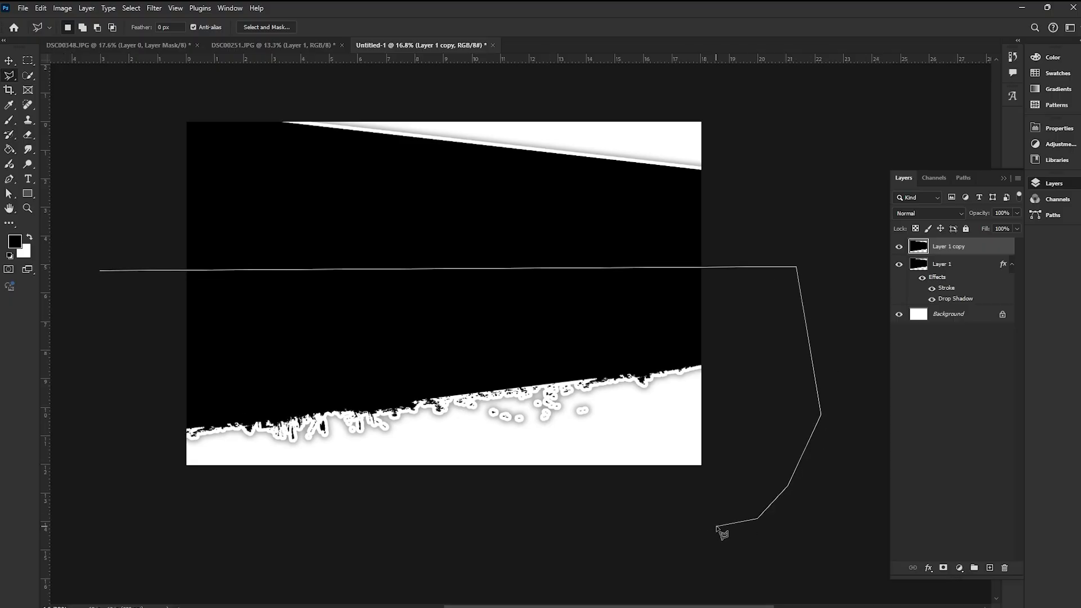
pyautogui.click(290, 515)
pyautogui.doubleClick(169, 489)
pyautogui.click(951, 263)
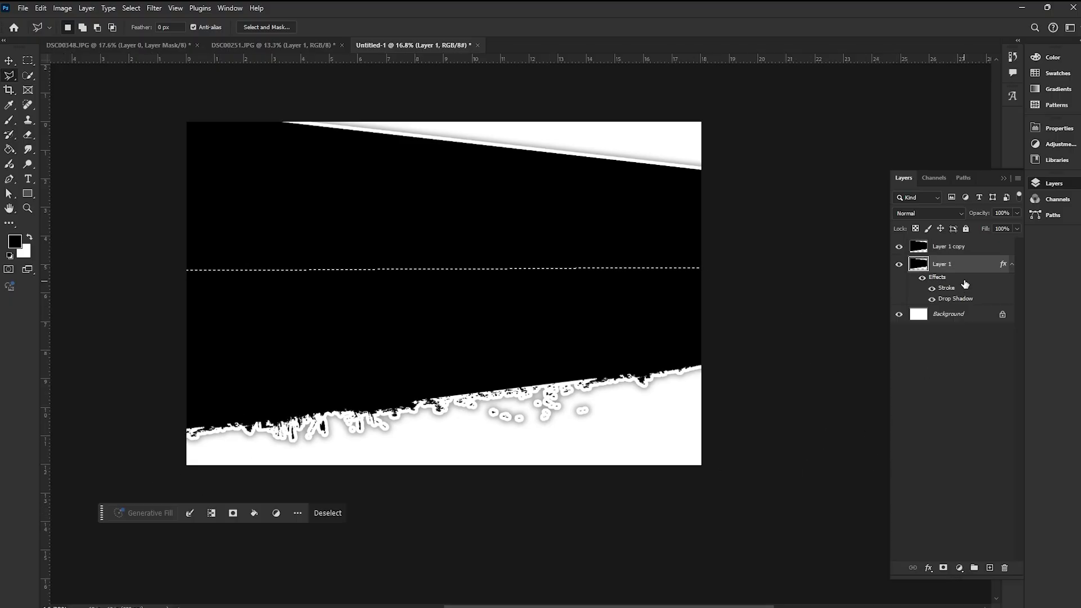
pyautogui.press('Delete')
pyautogui.hotkey('ctrl', 'd')
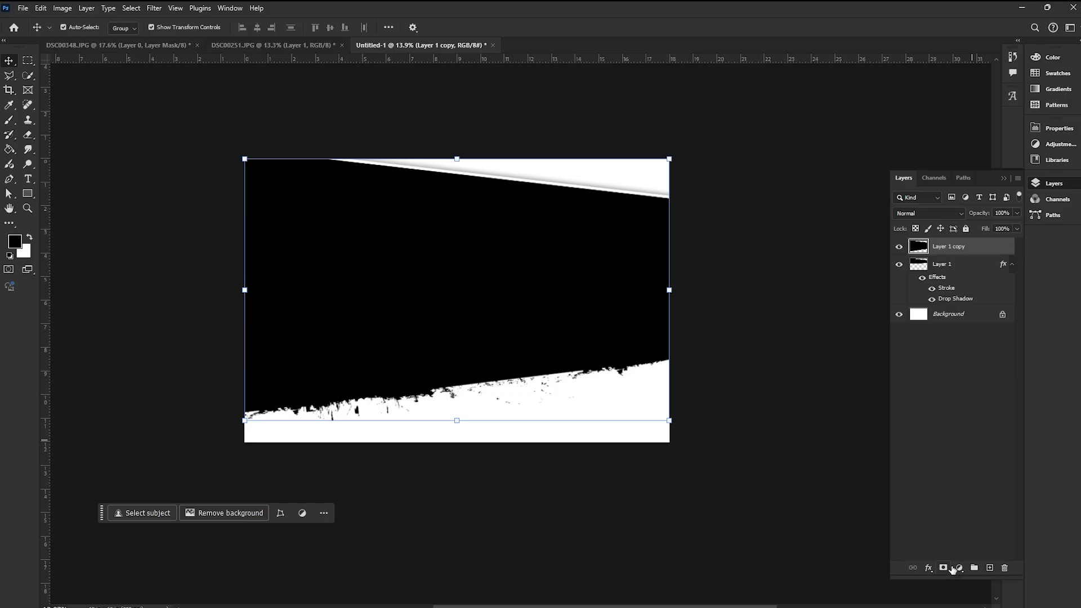
pyautogui.click(959, 568)
pyautogui.click(981, 372)
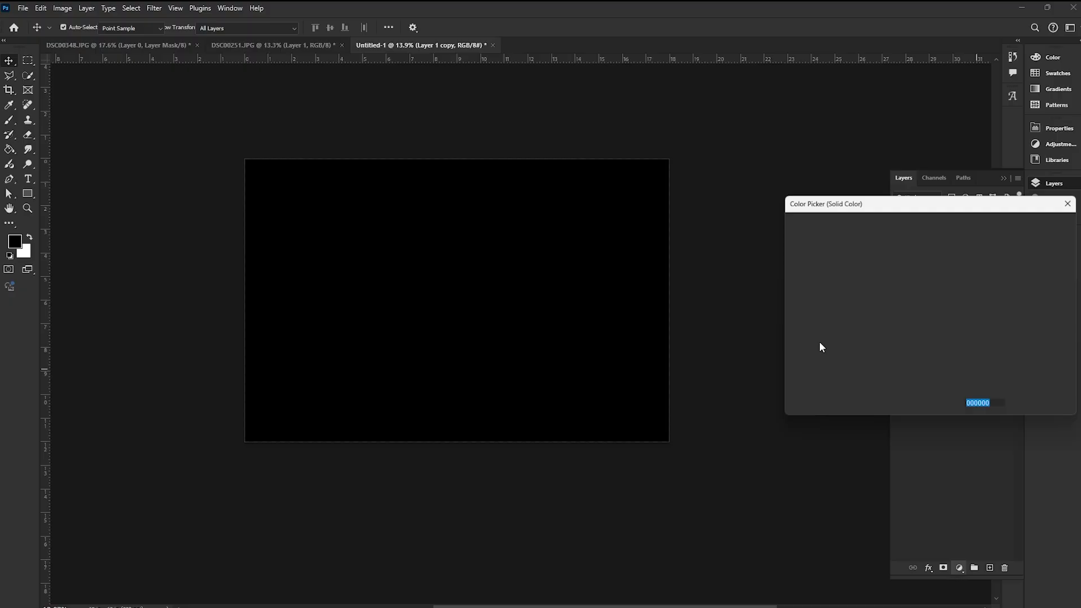
pyautogui.click(944, 362)
pyautogui.click(932, 349)
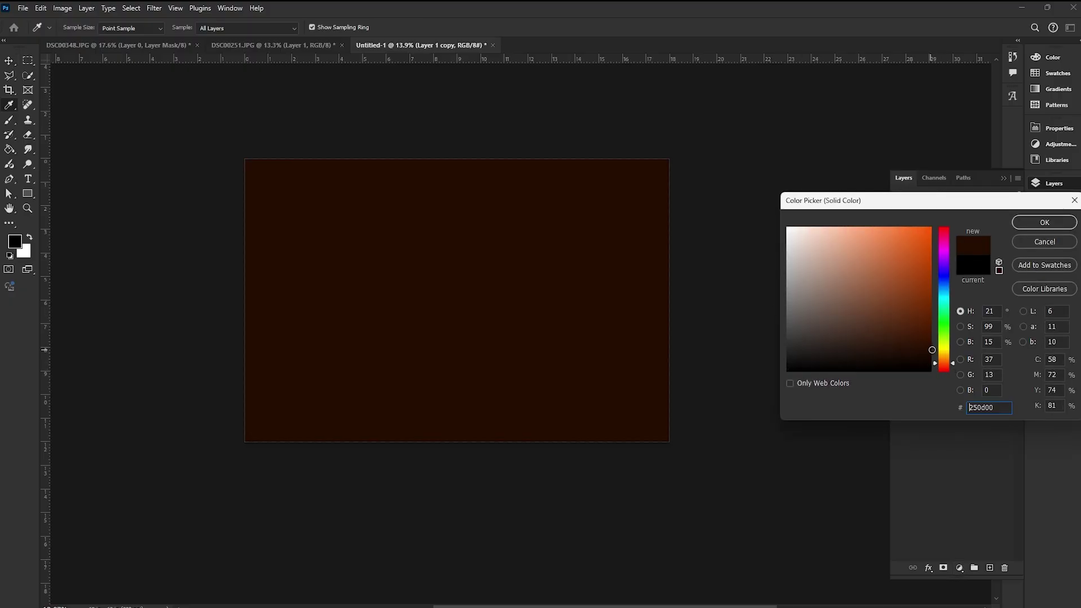
pyautogui.moveTo(936, 361); pyautogui.dragTo(940, 356)
pyautogui.click(936, 342)
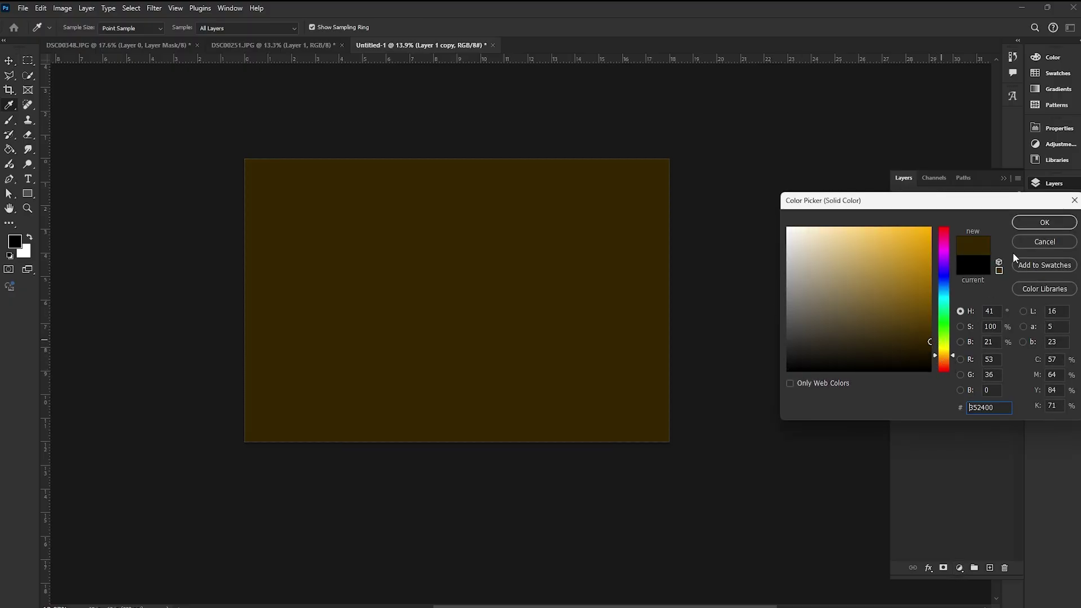
pyautogui.click(1022, 242)
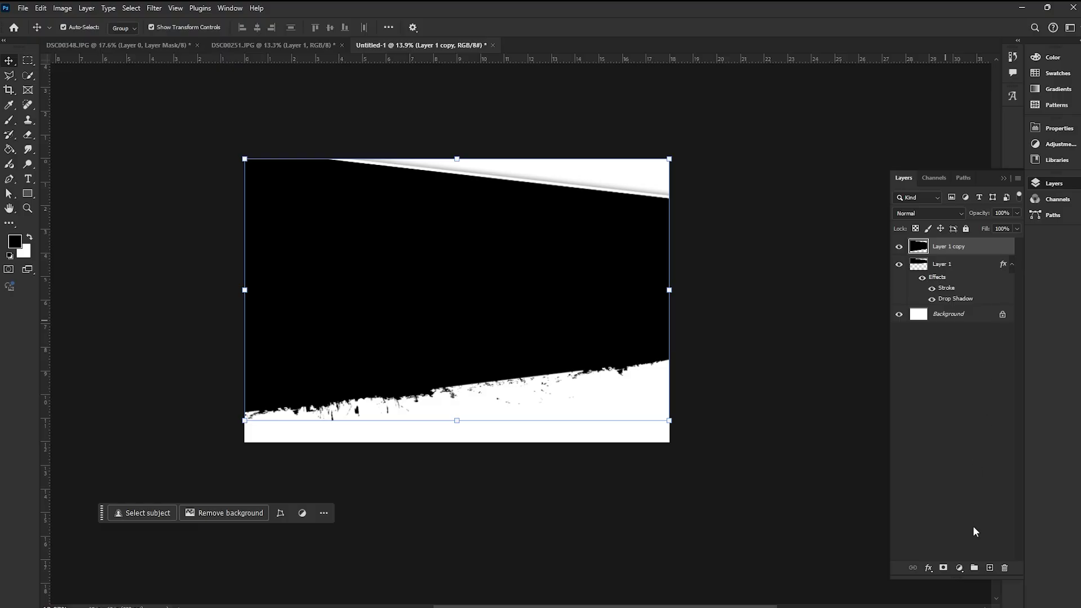
# Add a dark brown solid color fill layer above Layer 1 copy and clip it to that layer.
pyautogui.click(967, 567)
pyautogui.click(980, 362)
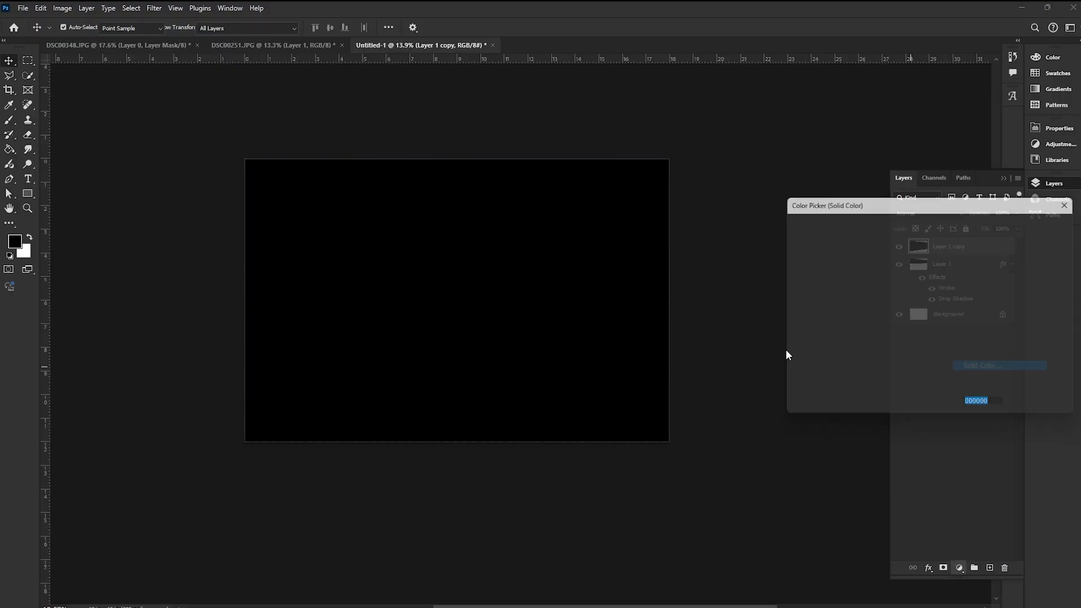
pyautogui.click(940, 356)
pyautogui.moveTo(917, 333); pyautogui.dragTo(930, 342)
pyautogui.click(1050, 225)
pyautogui.press('v')
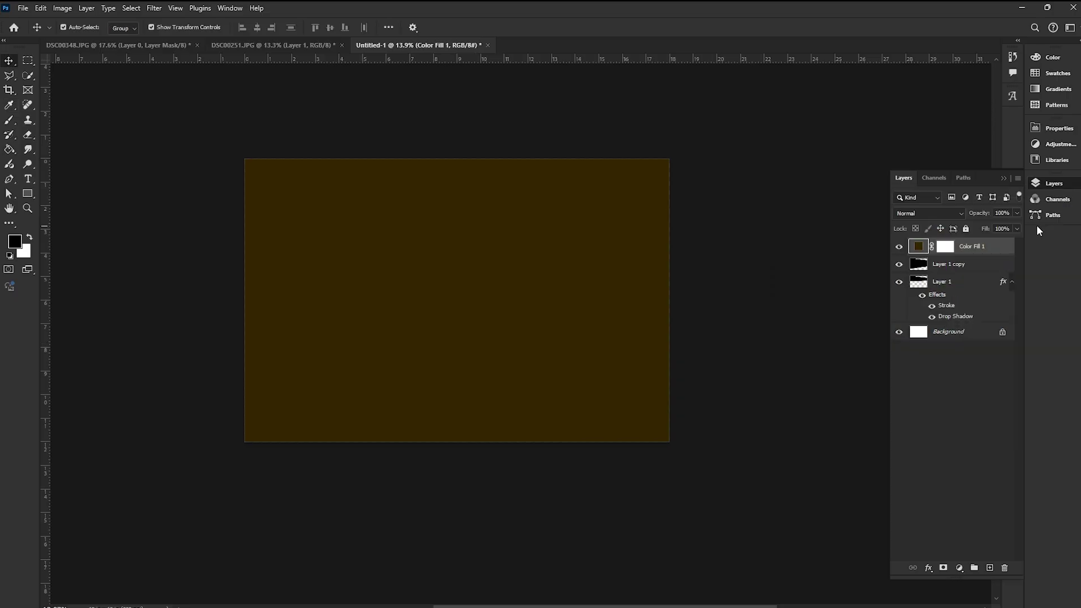
pyautogui.click(935, 262)
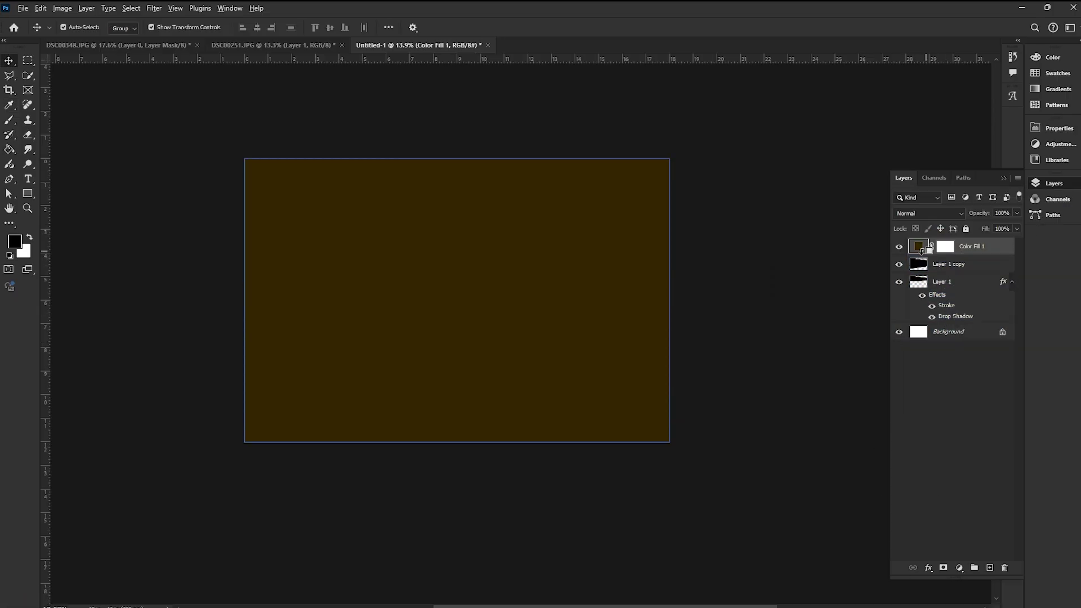
pyautogui.keyDown('alt'); pyautogui.click(925, 255); pyautogui.keyUp('alt')
# Add a new clipped layer above the color fill and ready the Brush tool with white as the foreground color.
pyautogui.click(989, 568)
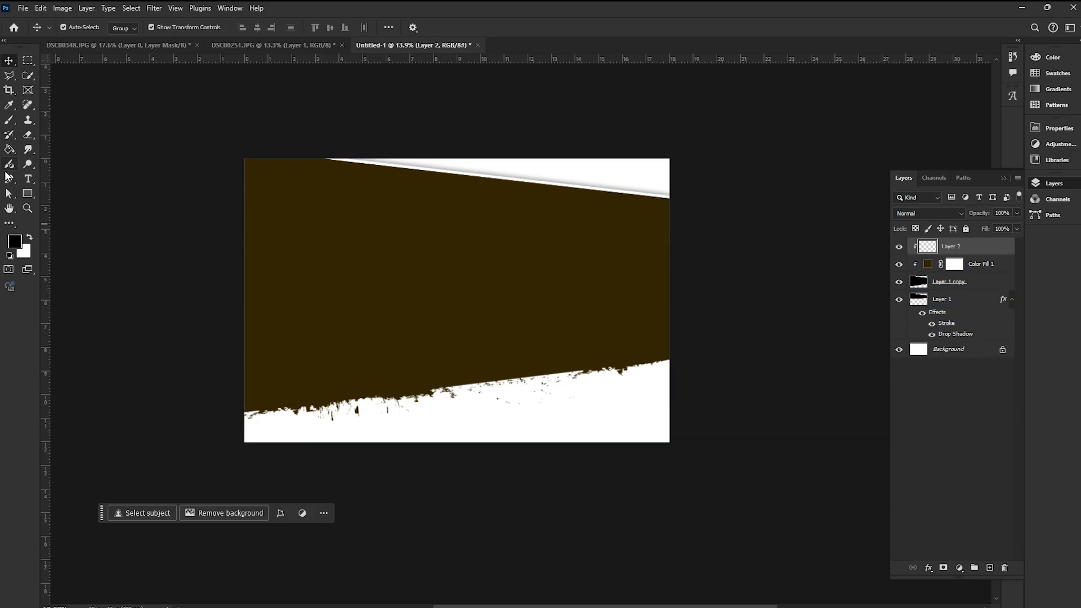
pyautogui.click(9, 119)
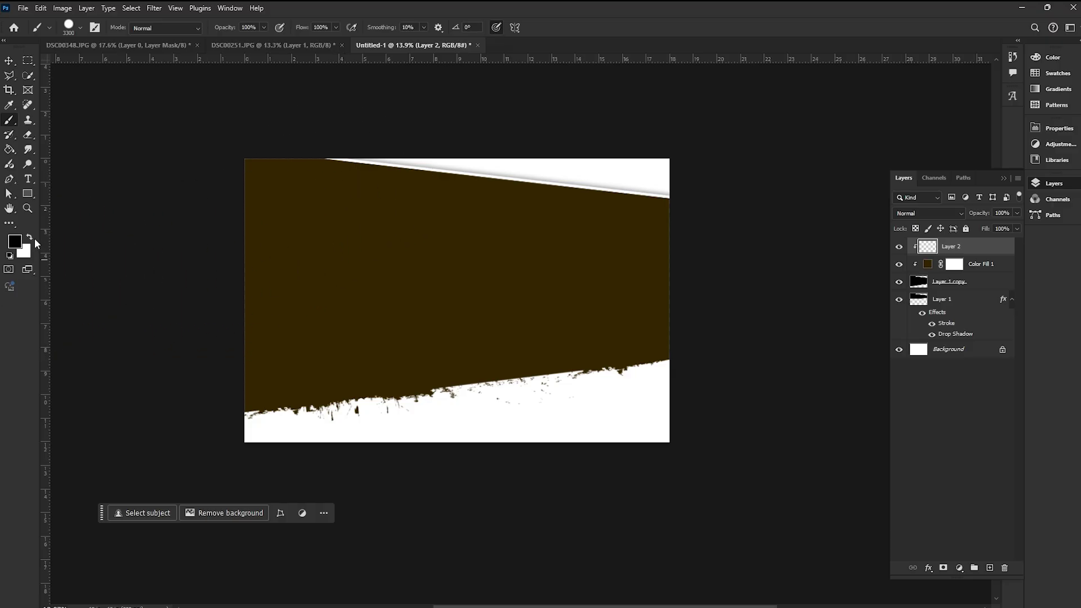
pyautogui.click(30, 238)
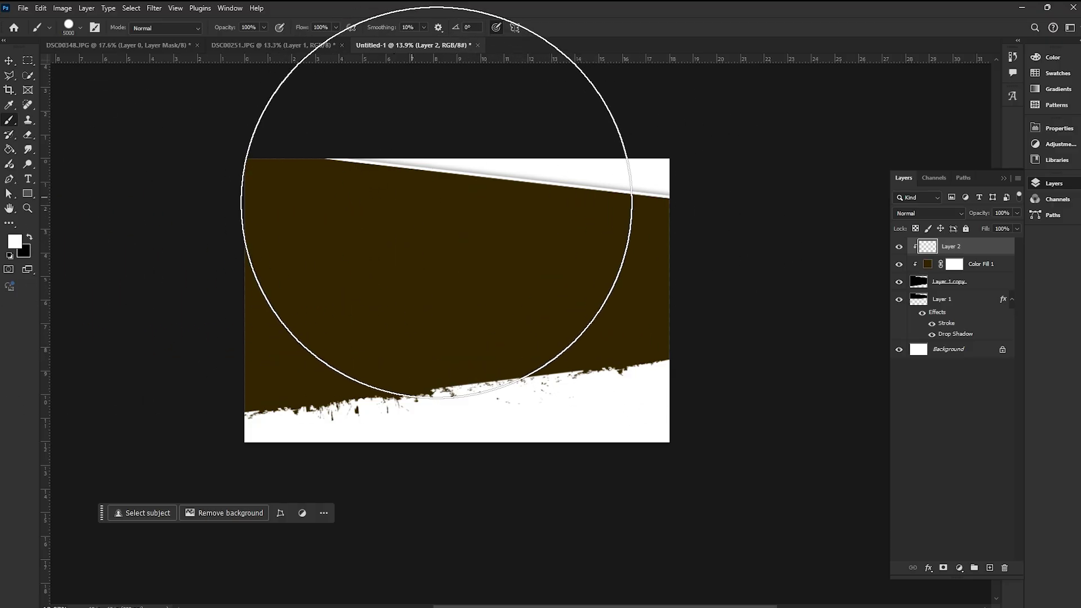
# Try a white dab near the page's upper edge with a hard 5000 px brush and undo it.
pyautogui.press(']')
pyautogui.press(']')
pyautogui.press(']')
pyautogui.press(']')
pyautogui.press(']')
pyautogui.press(']')
pyautogui.press(']')
pyautogui.click(411, 198)
pyautogui.hotkey('ctrl', 'z')
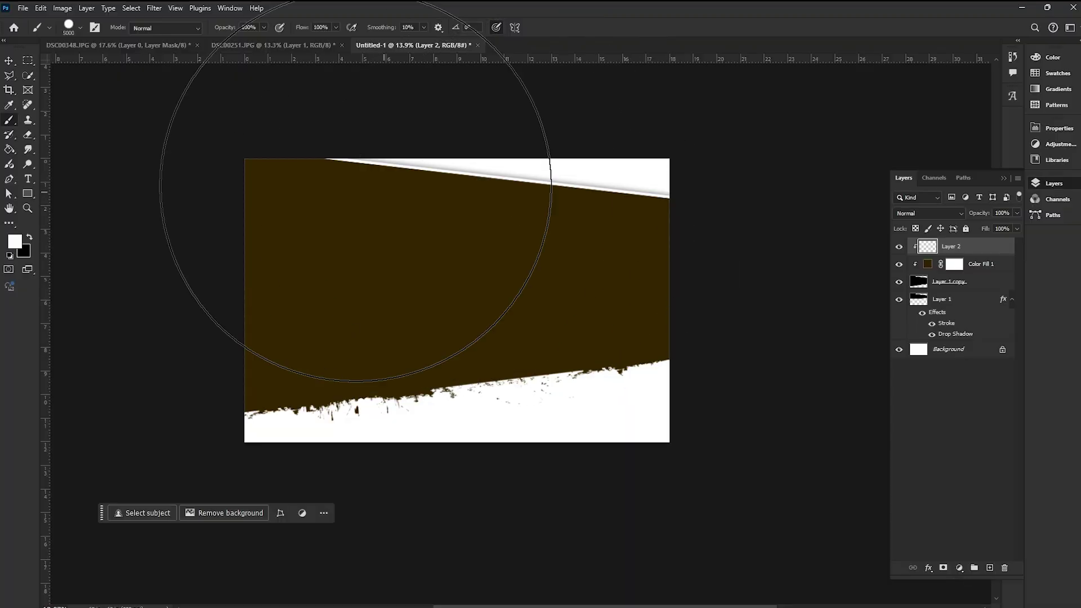
# Reset the Brush tool, enlarge it to 5000 px and paint a soft white glow along the shape's upper edge on Layer 2.
pyautogui.rightClick(36, 28)
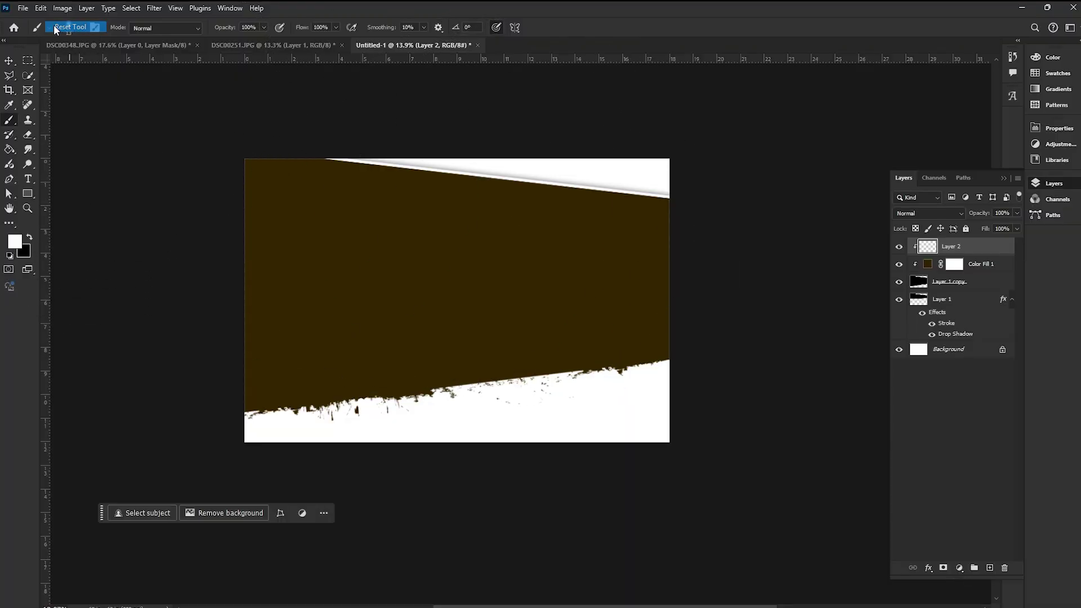
pyautogui.click(56, 23)
pyautogui.press(']')
pyautogui.press(']')
pyautogui.press(']')
pyautogui.press(']')
pyautogui.press(']')
pyautogui.press(']')
pyautogui.press(']')
pyautogui.press(']')
pyautogui.press(']')
pyautogui.press(']')
pyautogui.press(']')
pyautogui.press(']')
pyautogui.press(']')
pyautogui.press(']')
pyautogui.press(']')
pyautogui.press(']')
pyautogui.press(']')
pyautogui.press(']')
pyautogui.press(']')
pyautogui.press(']')
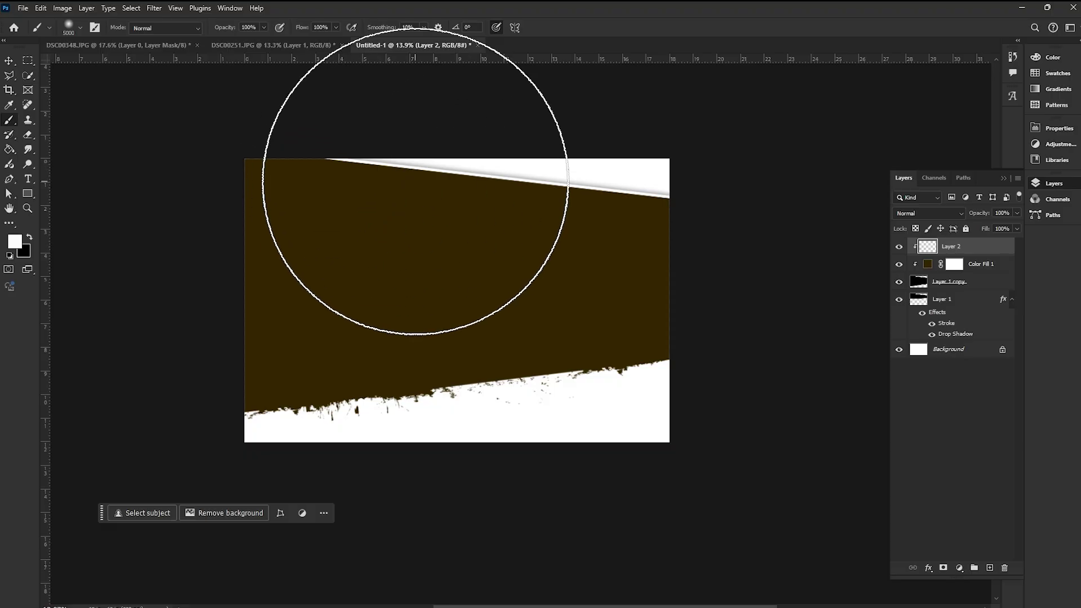
pyautogui.click(411, 180)
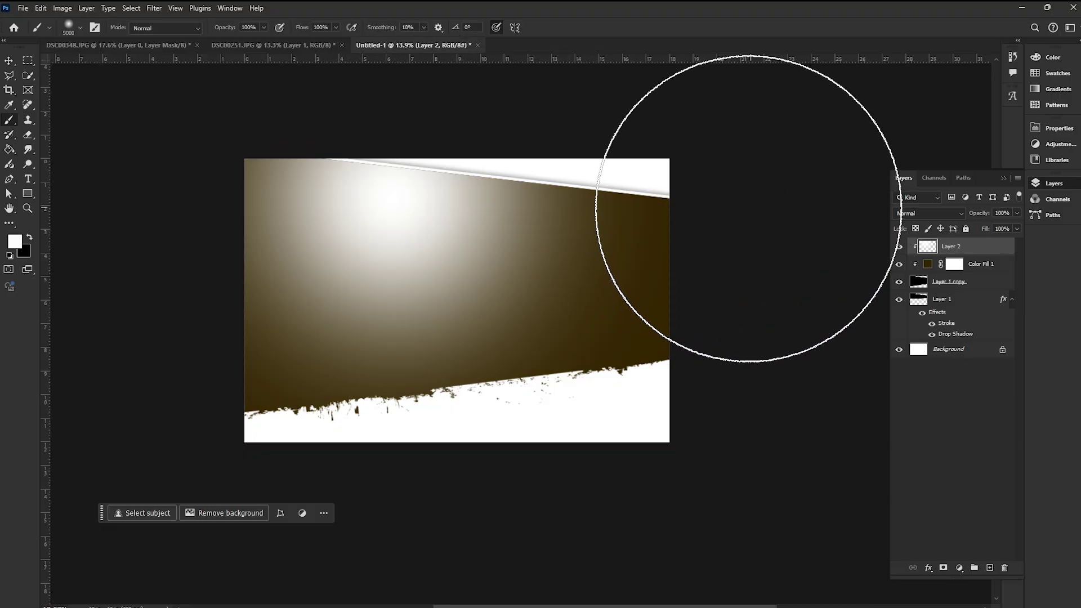
pyautogui.click(452, 131)
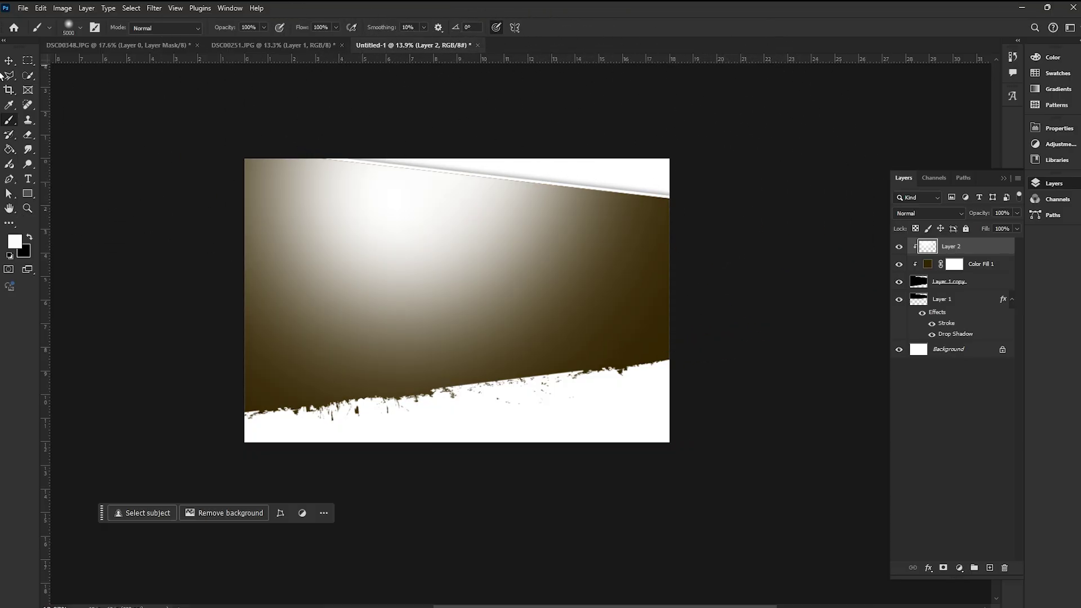
# Copy the masked couple from DSC00348.JPG into the album page above Layer 2.
pyautogui.click(8, 61)
pyautogui.click(194, 89)
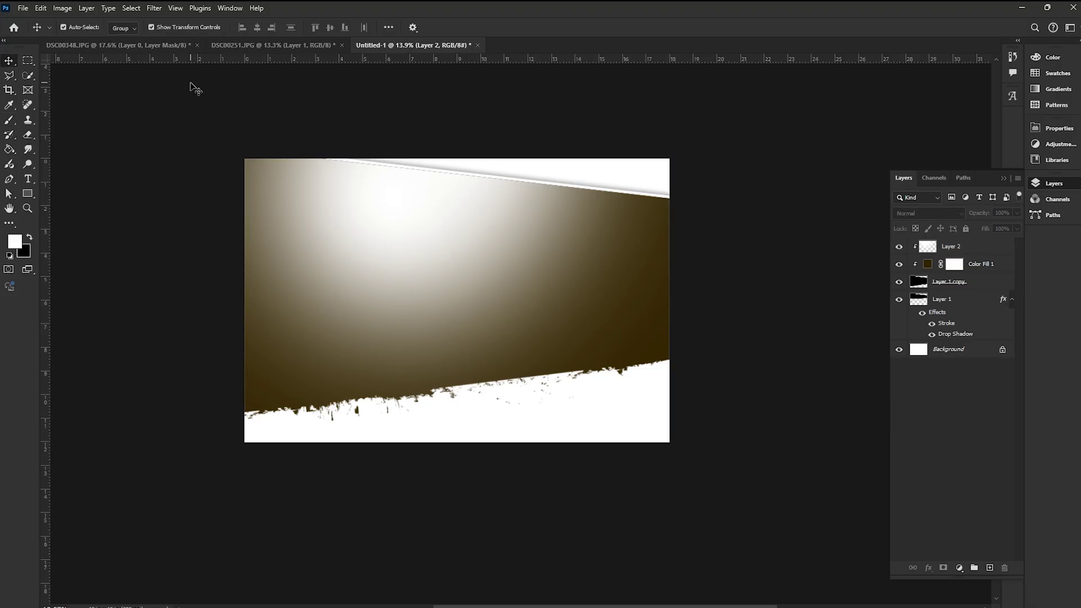
pyautogui.click(141, 45)
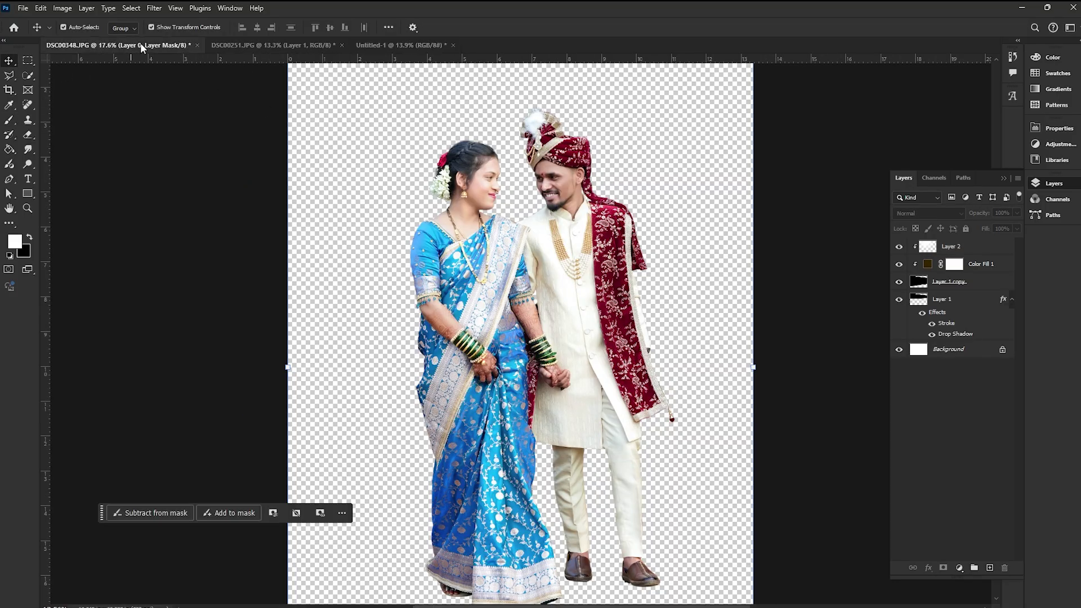
pyautogui.moveTo(921, 250); pyautogui.dragTo(370, 276)
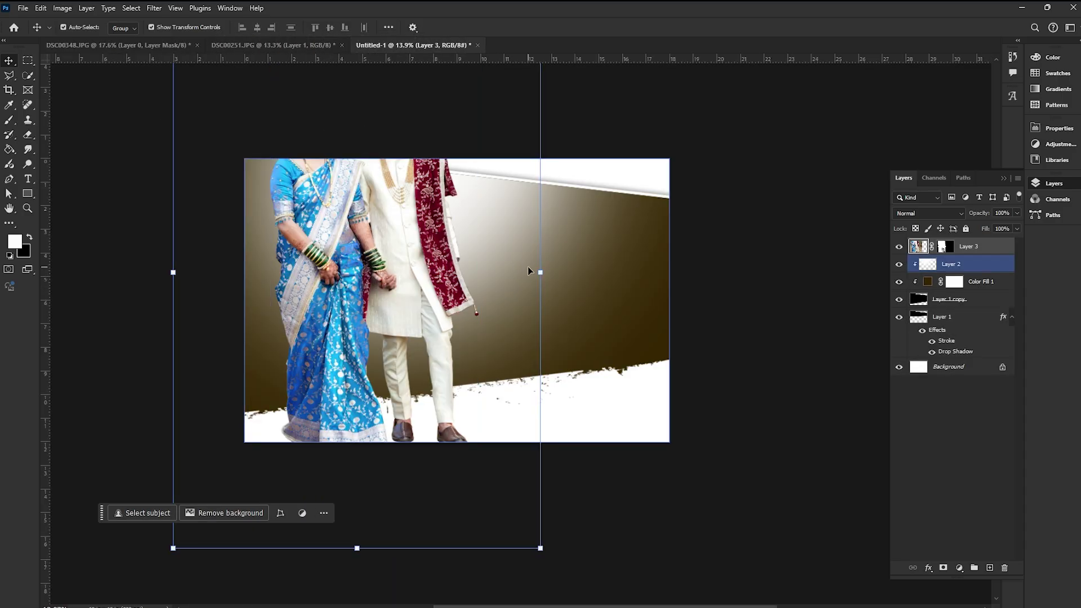
# Scale the couple down proportionally and place them full length near the page's left edge, with their feet below the grunge edge.
pyautogui.moveTo(539, 272); pyautogui.dragTo(399, 273)
pyautogui.moveTo(348, 310); pyautogui.dragTo(394, 347)
pyautogui.moveTo(450, 319)
pyautogui.mouseDown()
pyautogui.moveTo(453, 310)
pyautogui.moveTo(432, 314)
pyautogui.mouseUp()
pyautogui.hotkey('ctrl', 'z')
pyautogui.moveTo(366, 306); pyautogui.dragTo(372, 319)
pyautogui.moveTo(352, 358)
pyautogui.mouseDown()
pyautogui.moveTo(516, 384)
pyautogui.moveTo(573, 355)
pyautogui.moveTo(340, 364)
pyautogui.mouseUp()
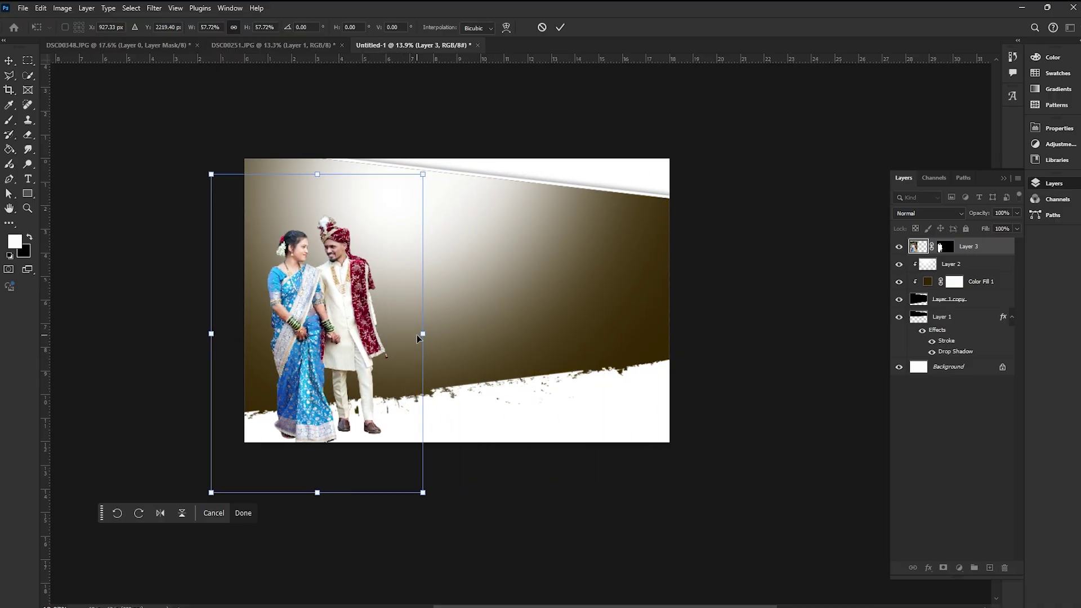
pyautogui.moveTo(422, 334); pyautogui.dragTo(362, 364)
pyautogui.press('Return')
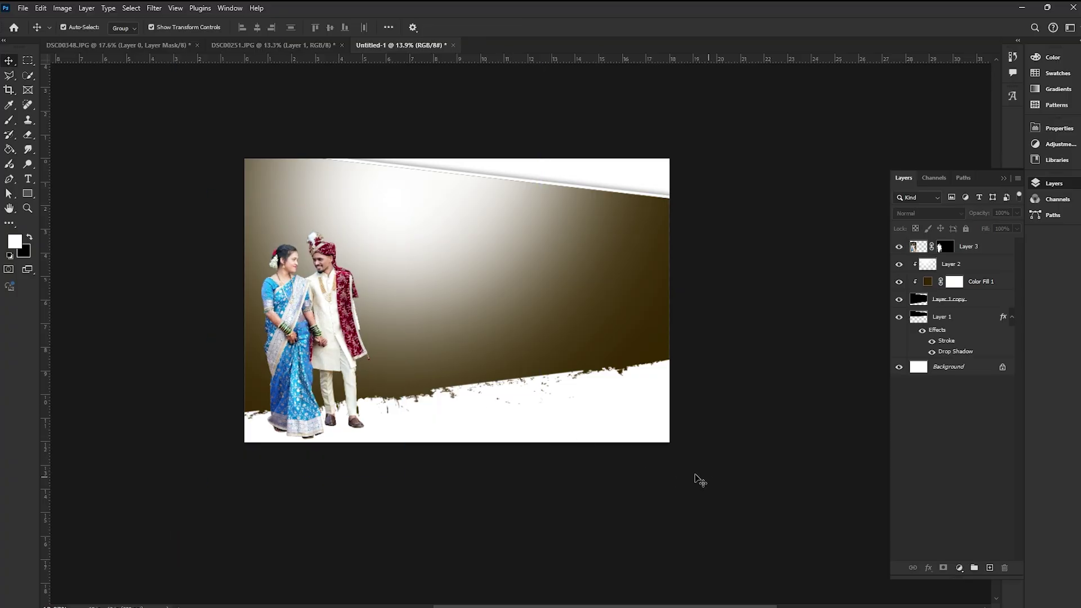
pyautogui.moveTo(326, 342); pyautogui.dragTo(328, 340)
pyautogui.click(768, 488)
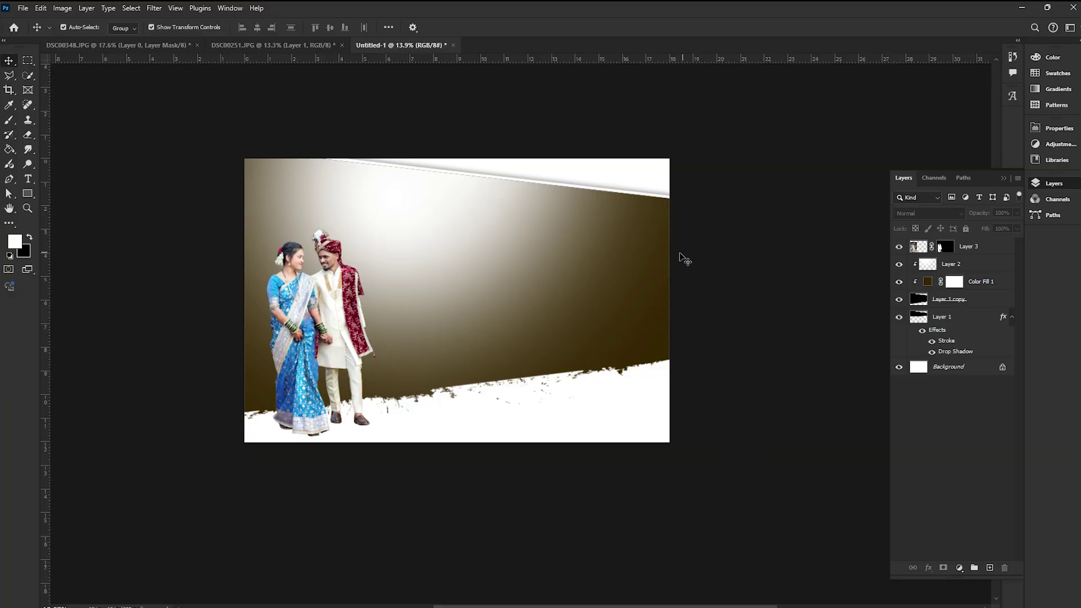
# Try shifting the white glow on Layer 2 to the right and undo the move.
pyautogui.scroll(11, 388, 335)
pyautogui.scroll(-10, 344, 344)
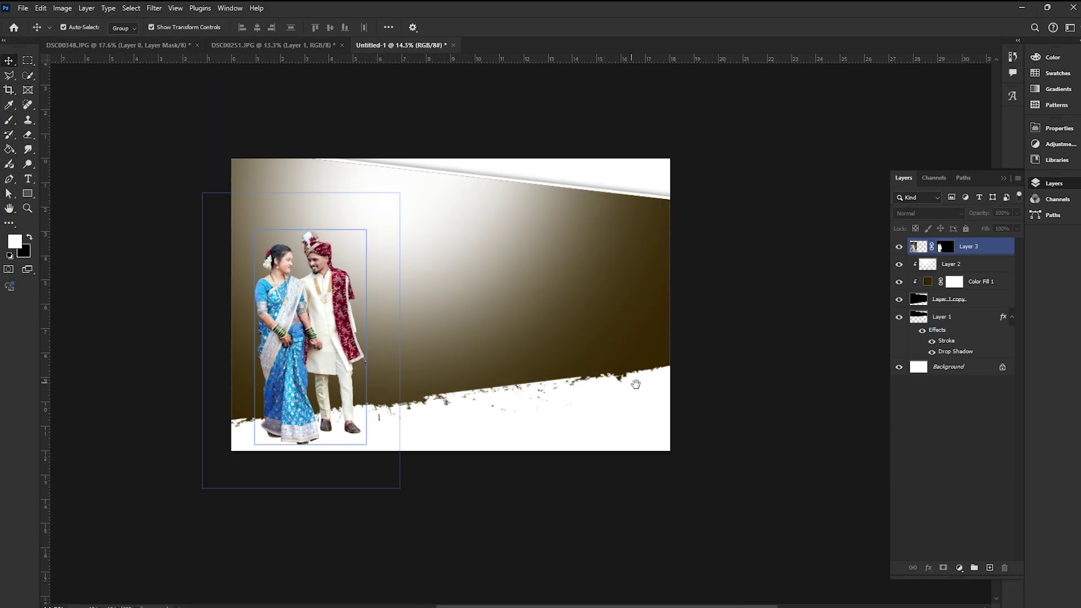
pyautogui.moveTo(636, 383); pyautogui.dragTo(616, 390)
pyautogui.click(499, 278)
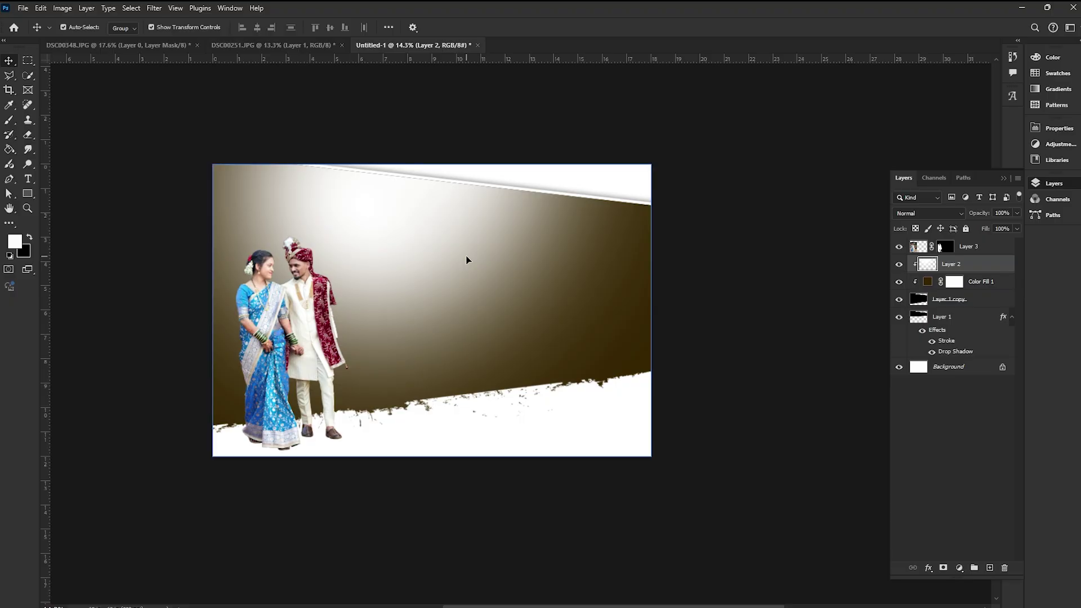
pyautogui.moveTo(466, 260); pyautogui.dragTo(504, 262)
pyautogui.hotkey('ctrl', 'z')
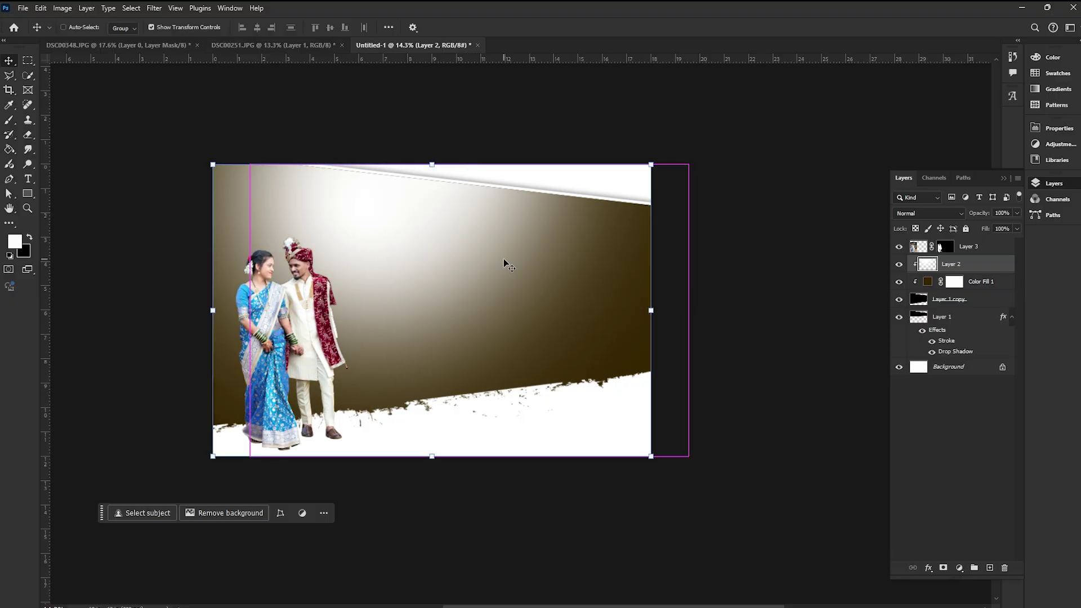
# Try enlarging the white glow on Layer 2 to 115.52% and undo the transform.
pyautogui.click(732, 307)
pyautogui.click(565, 281)
pyautogui.click(651, 308)
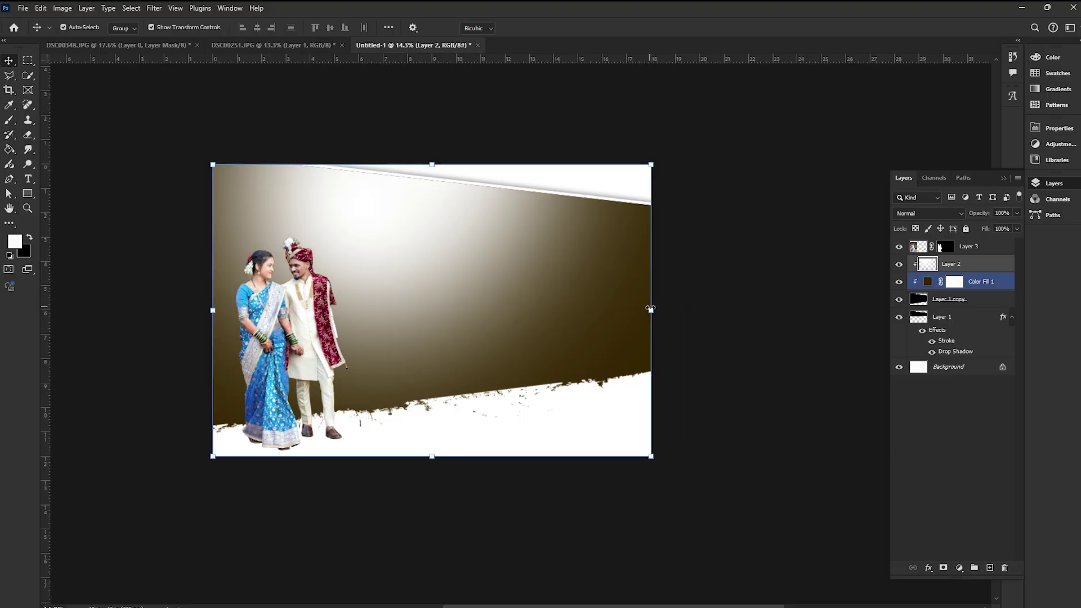
pyautogui.moveTo(650, 308); pyautogui.dragTo(718, 309)
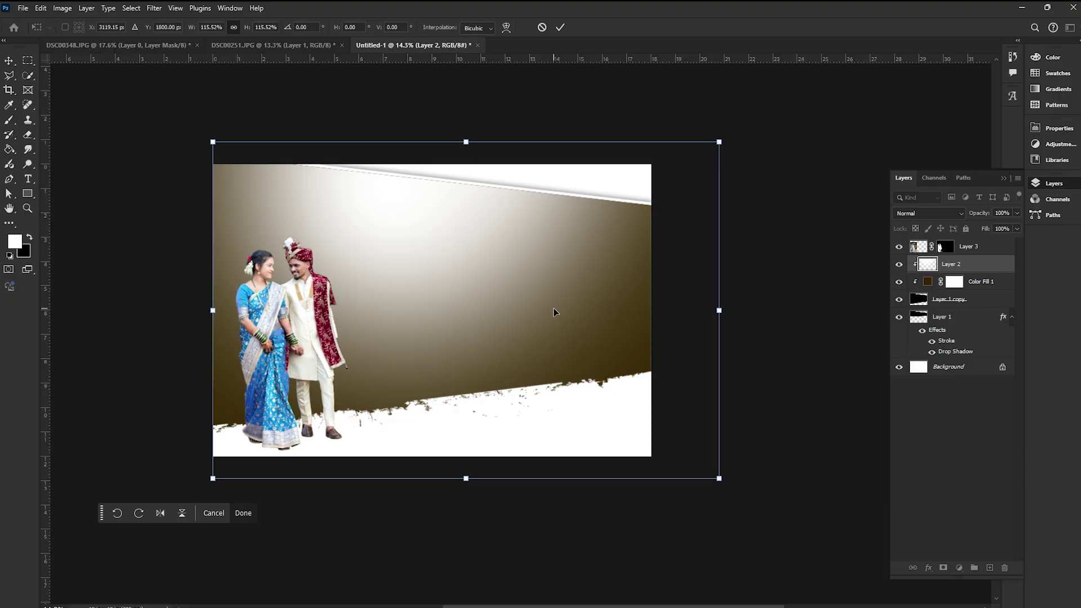
pyautogui.click(902, 399)
pyautogui.click(970, 269)
pyautogui.click(542, 362)
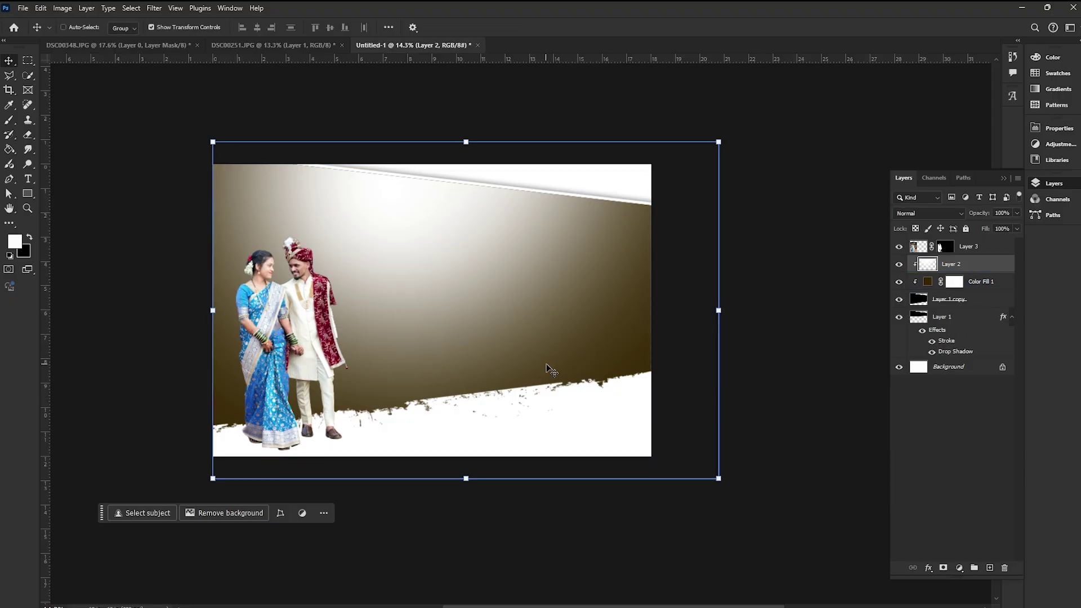
pyautogui.hotkey('ctrl', 'z')
pyautogui.click(744, 429)
pyautogui.click(575, 378)
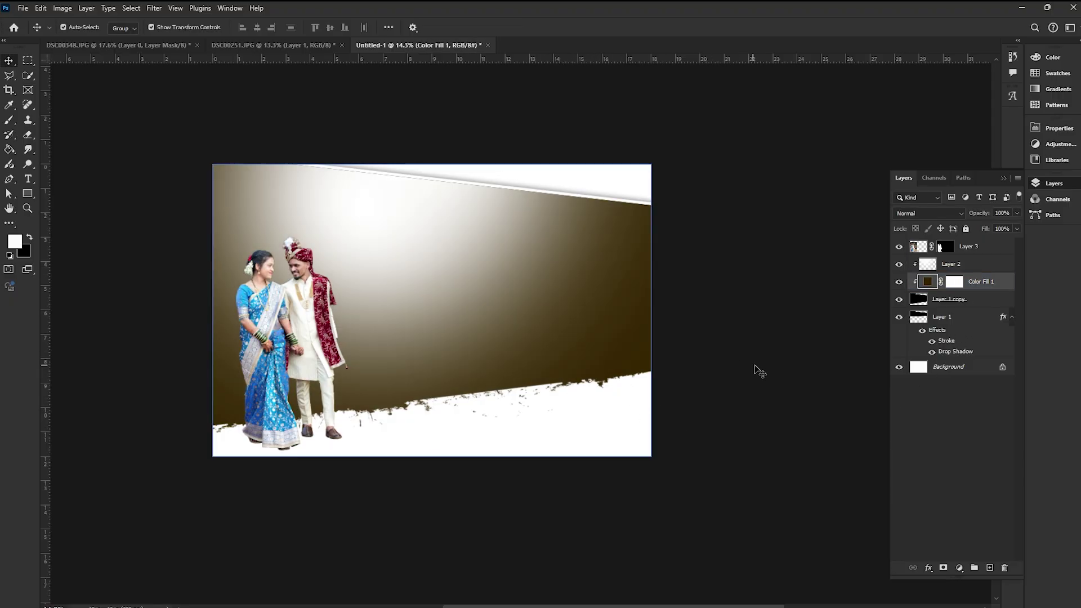
# Add a new empty layer directly above Layer 2 and clip it to the slanted shape.
pyautogui.click(969, 246)
pyautogui.click(957, 264)
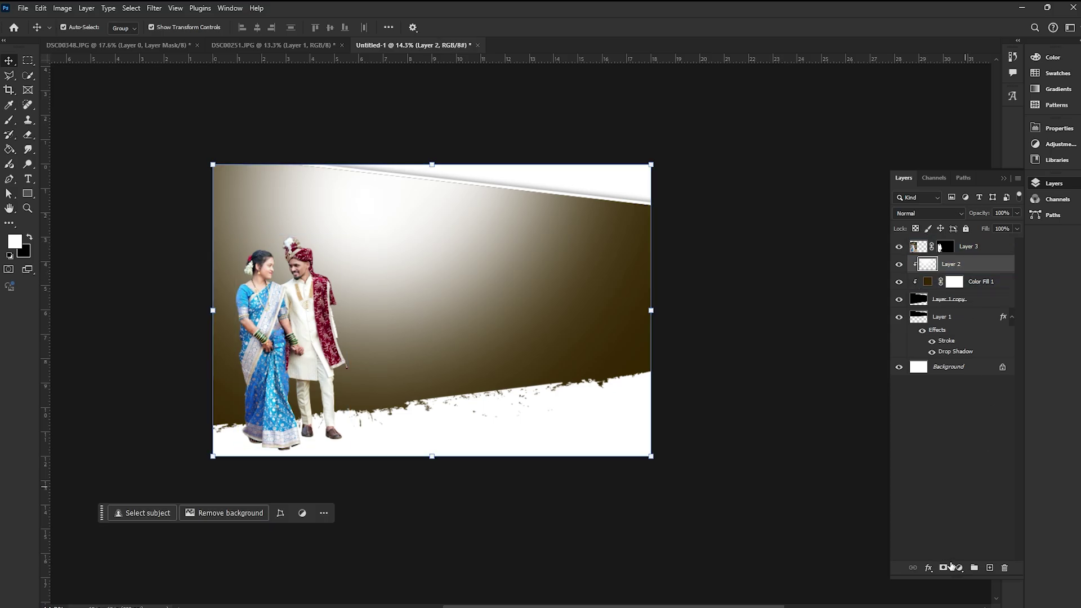
pyautogui.click(990, 569)
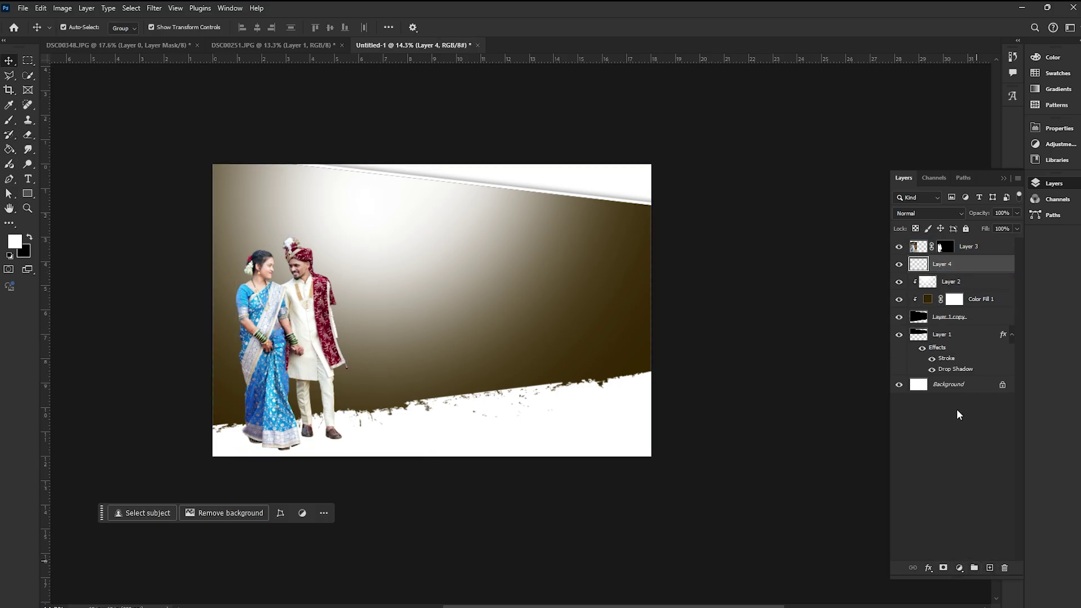
pyautogui.keyDown('alt'); pyautogui.click(927, 278); pyautogui.keyUp('alt')
# Set the background color to a very dark brown (1a1303).
pyautogui.scroll(-2, 488, 270)
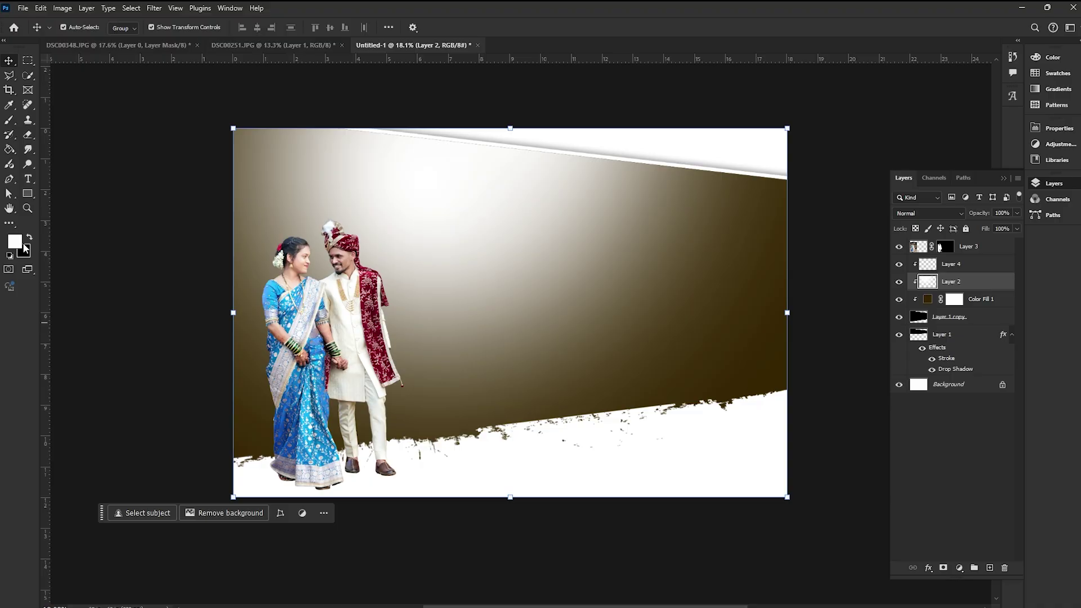
pyautogui.click(25, 249)
pyautogui.click(665, 316)
pyautogui.moveTo(910, 334); pyautogui.dragTo(914, 357)
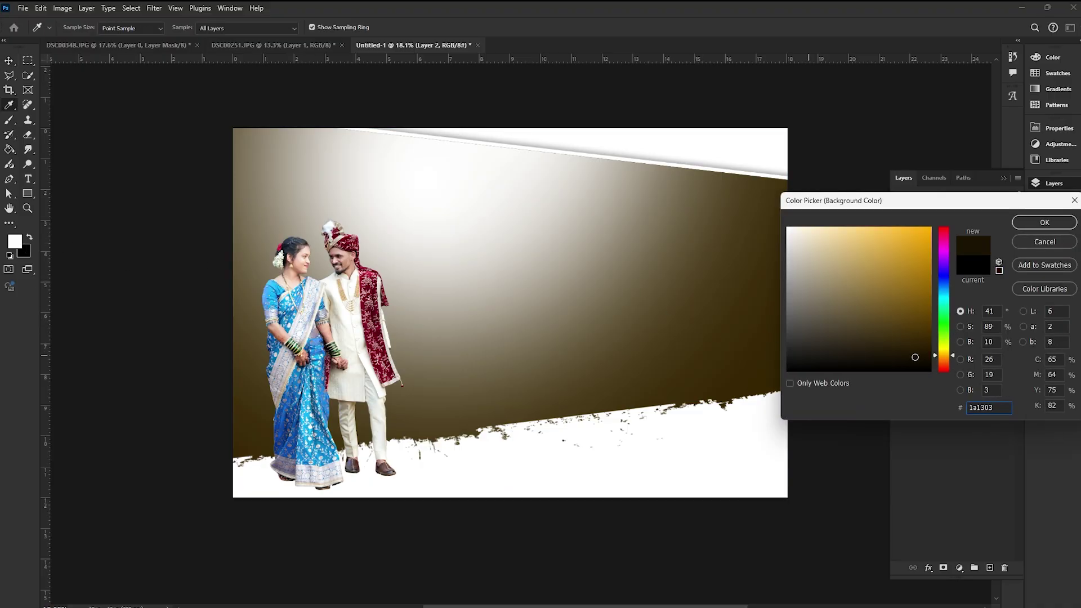
pyautogui.click(1040, 248)
# Try brushing soft white along the shape's lower grunge edge on Layer 2 and undo the stroke.
pyautogui.press('b')
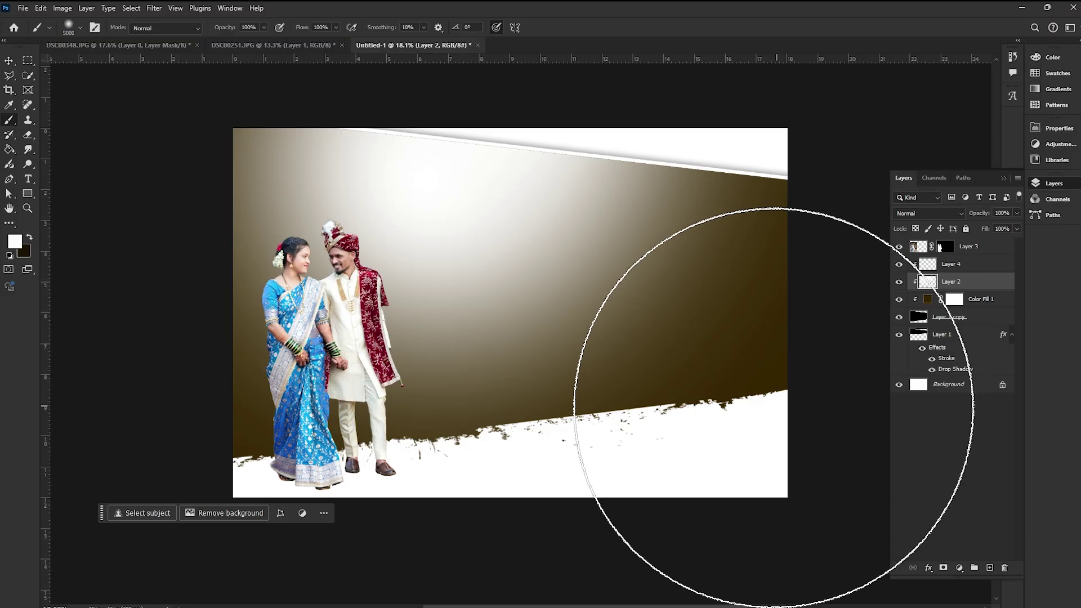
pyautogui.moveTo(776, 407)
pyautogui.mouseDown()
pyautogui.moveTo(500, 573)
pyautogui.moveTo(420, 579)
pyautogui.mouseUp()
pyautogui.press('z')
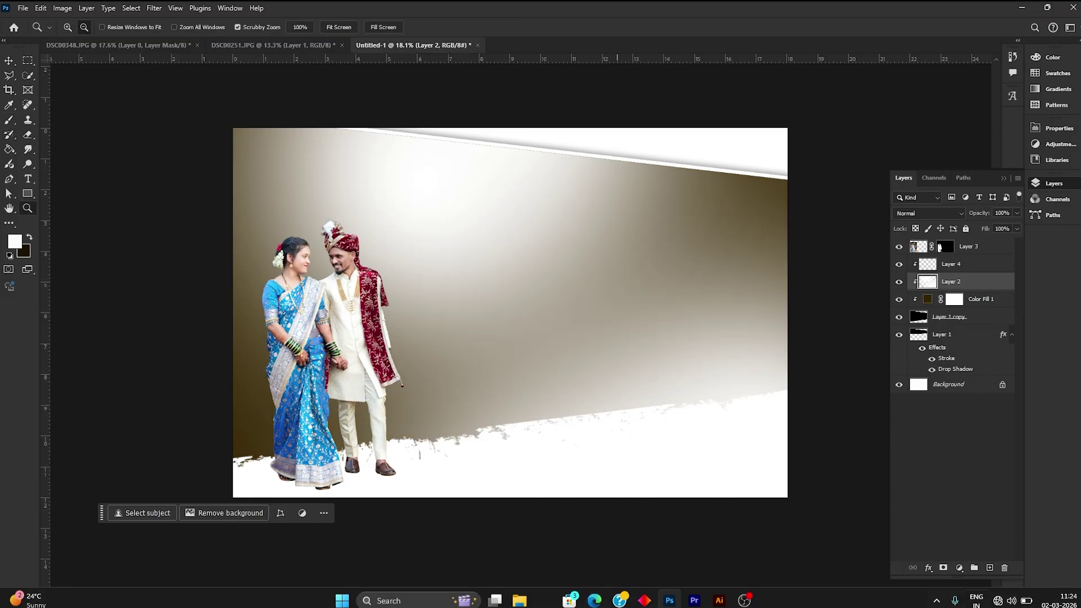
pyautogui.hotkey('ctrl', 'z')
# Darken the slanted shape's lower area and right side on Layer 4 with very dark brown, using a 5000 px soft brush.
pyautogui.click(967, 266)
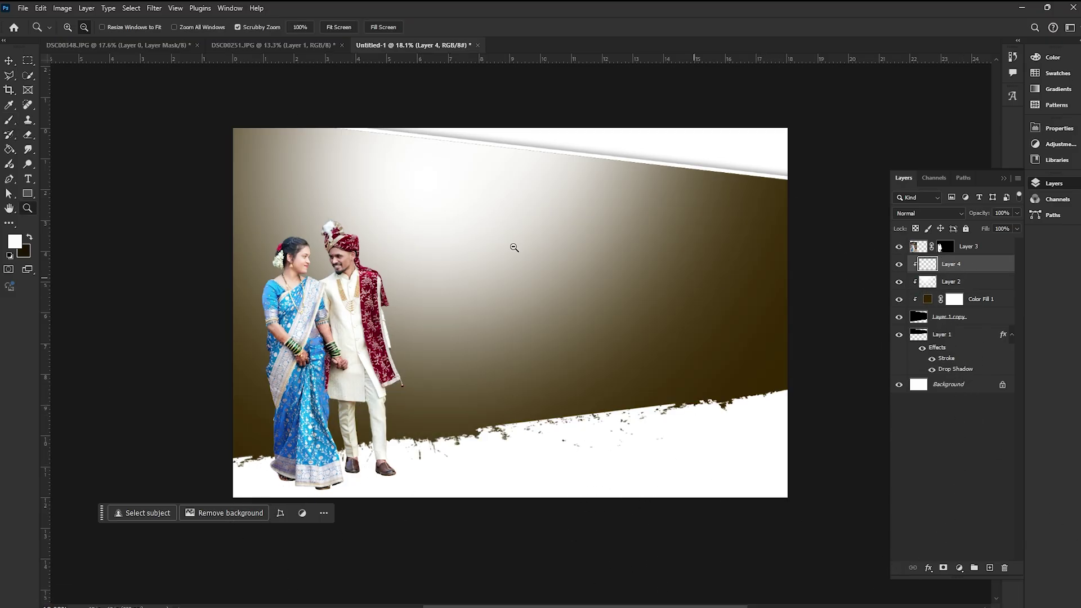
pyautogui.click(30, 238)
pyautogui.scroll(-2, 506, 281)
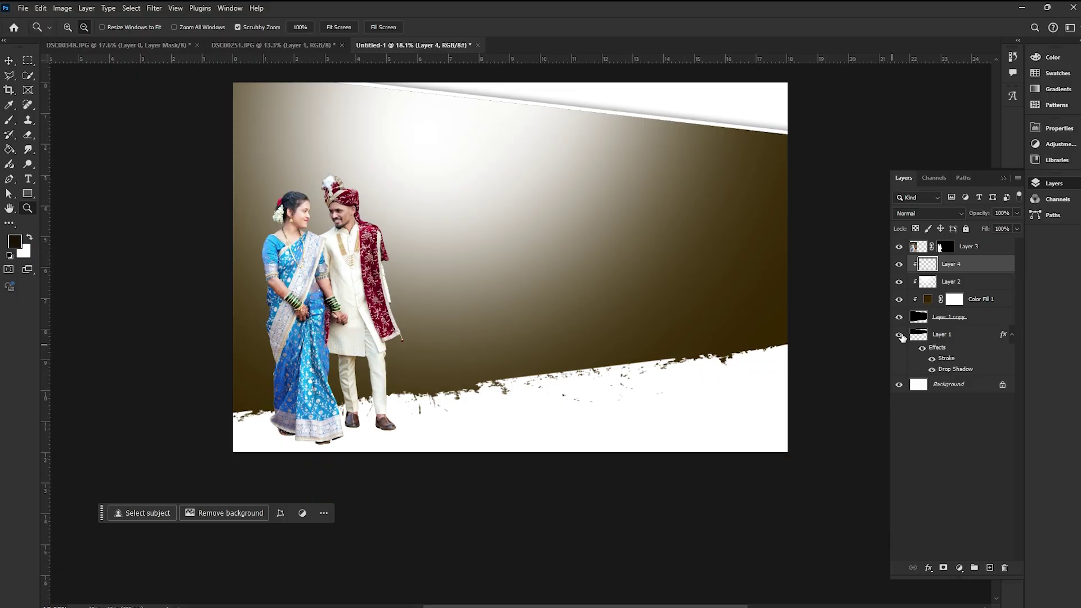
pyautogui.click(27, 120)
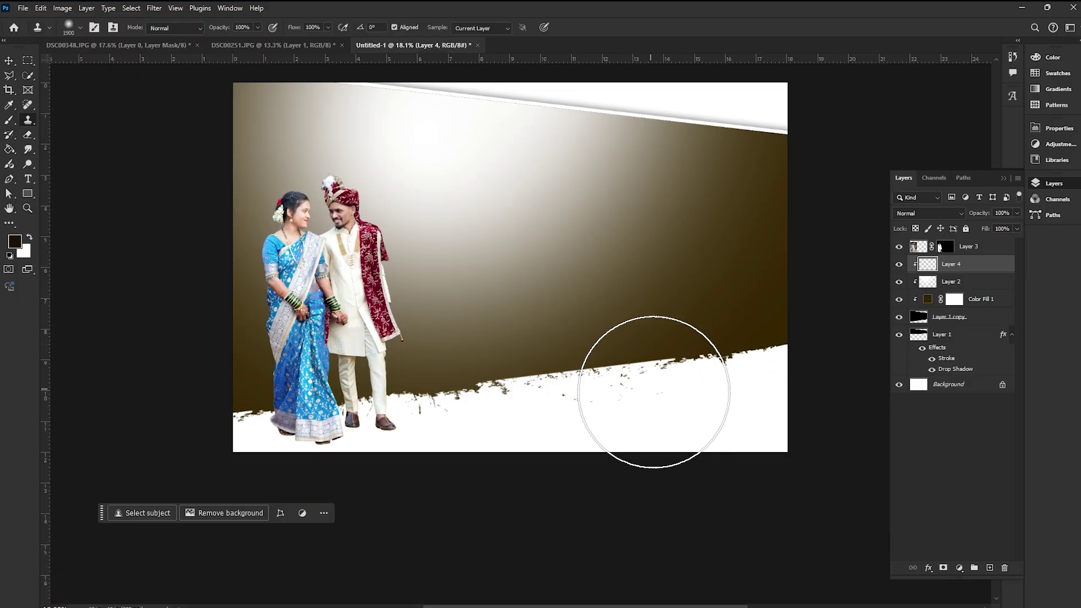
pyautogui.click(9, 120)
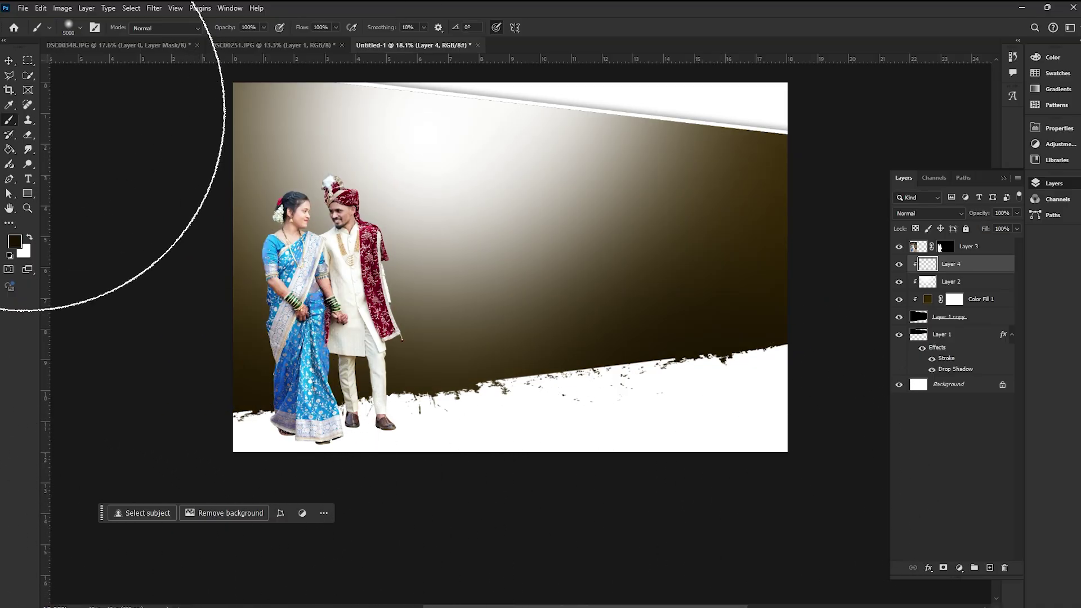
pyautogui.click(7, 61)
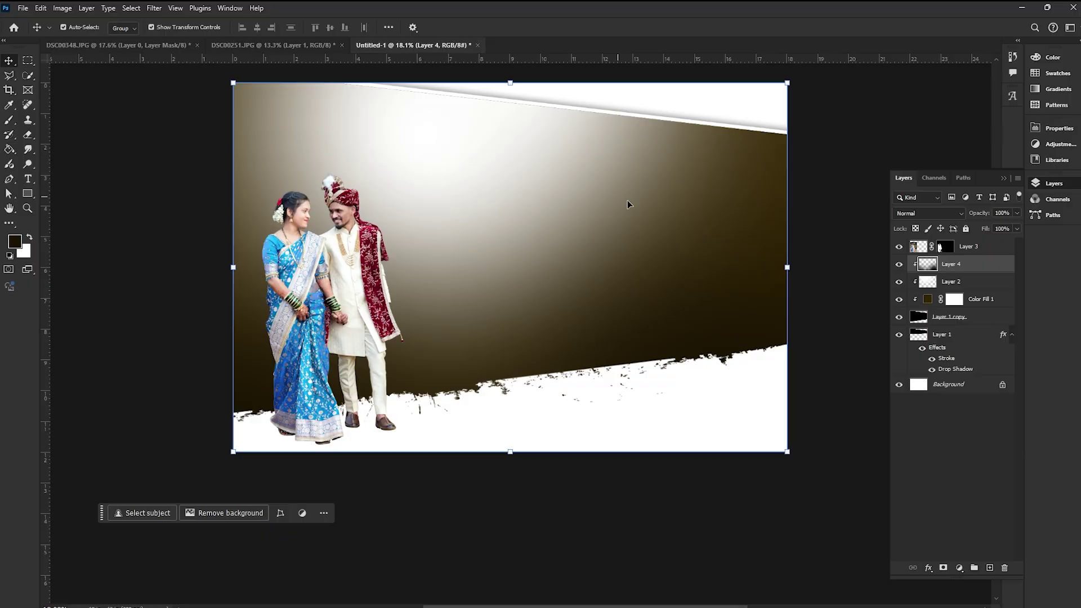
pyautogui.click(864, 421)
# Open the mountain lake image 2151825794.jpg from the pintresr folder.
pyautogui.click(23, 8)
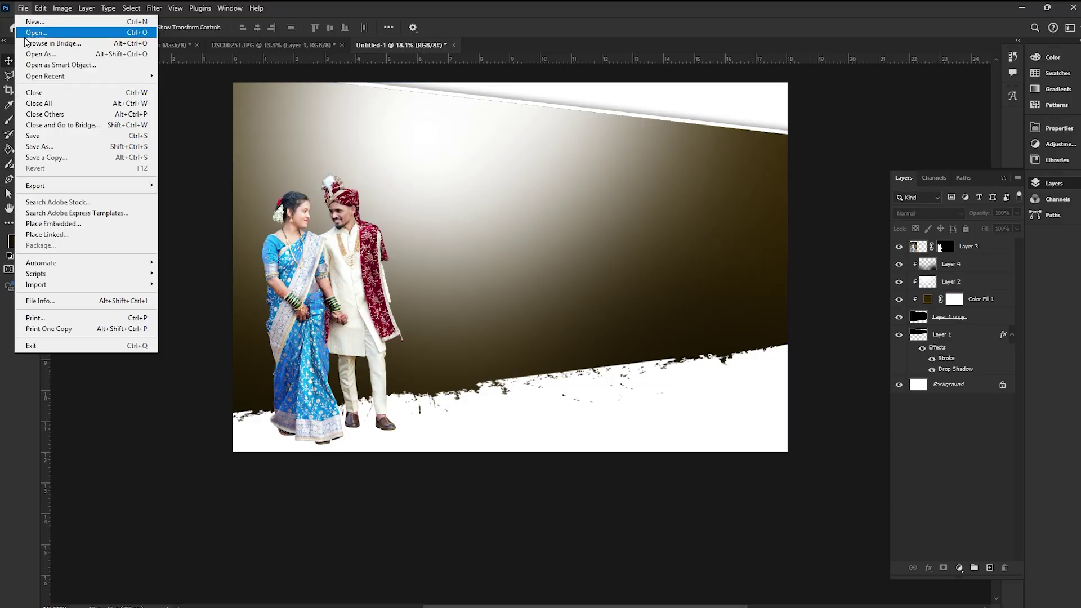
pyautogui.click(33, 33)
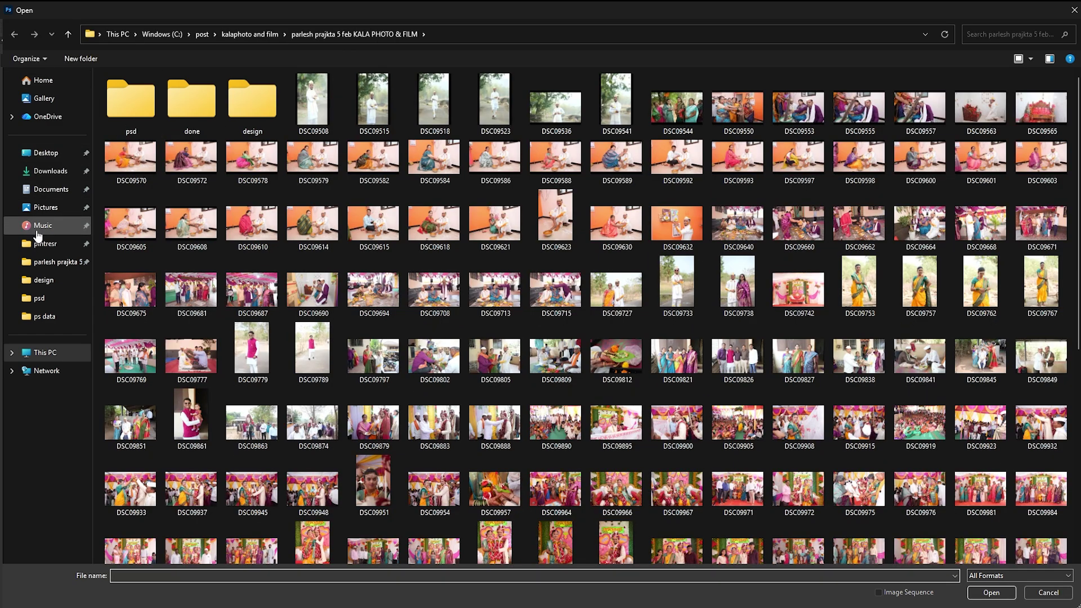
pyautogui.click(28, 243)
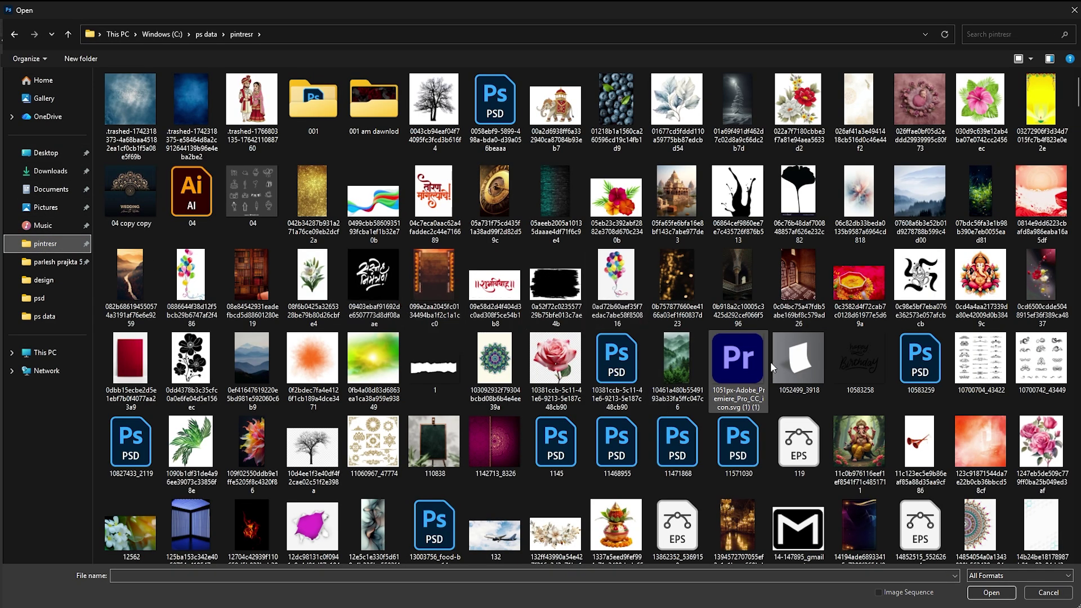
pyautogui.scroll(-15, 799, 394)
pyautogui.scroll(-10, 823, 428)
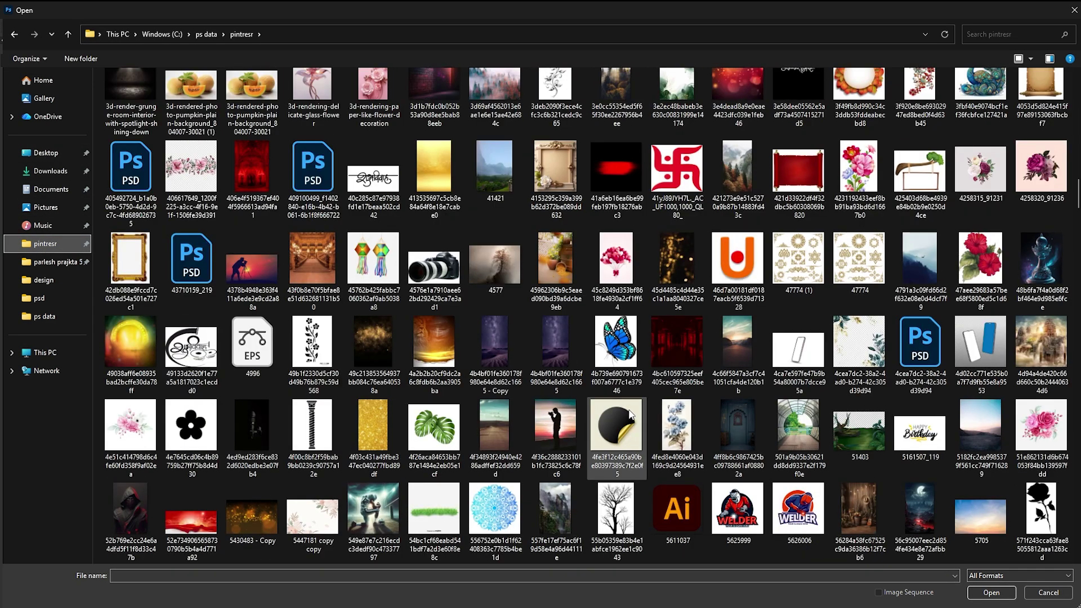
pyautogui.scroll(-10, 819, 440)
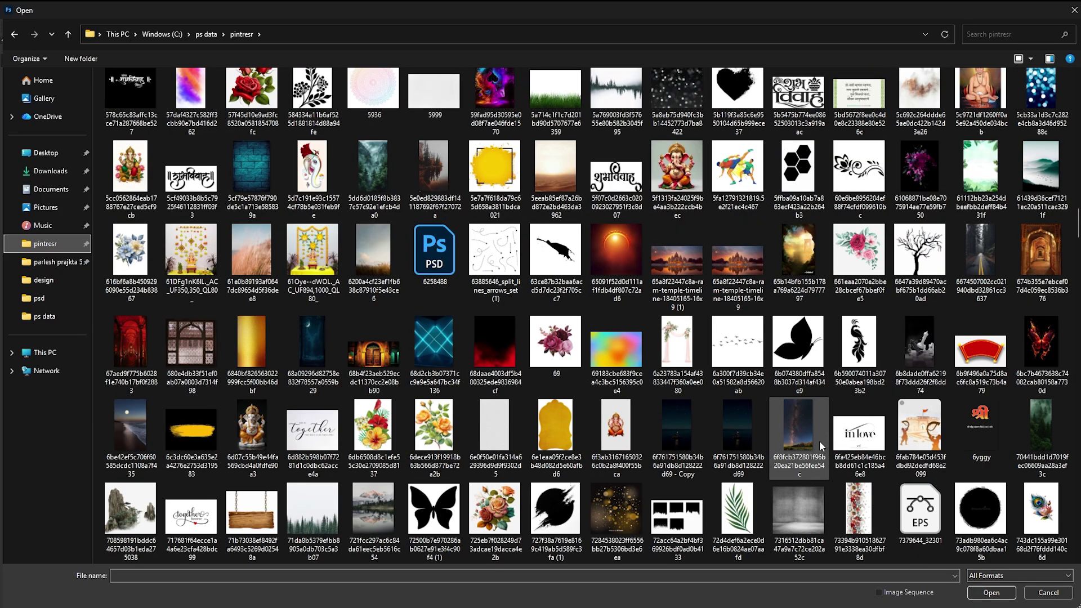
pyautogui.scroll(-15, 800, 473)
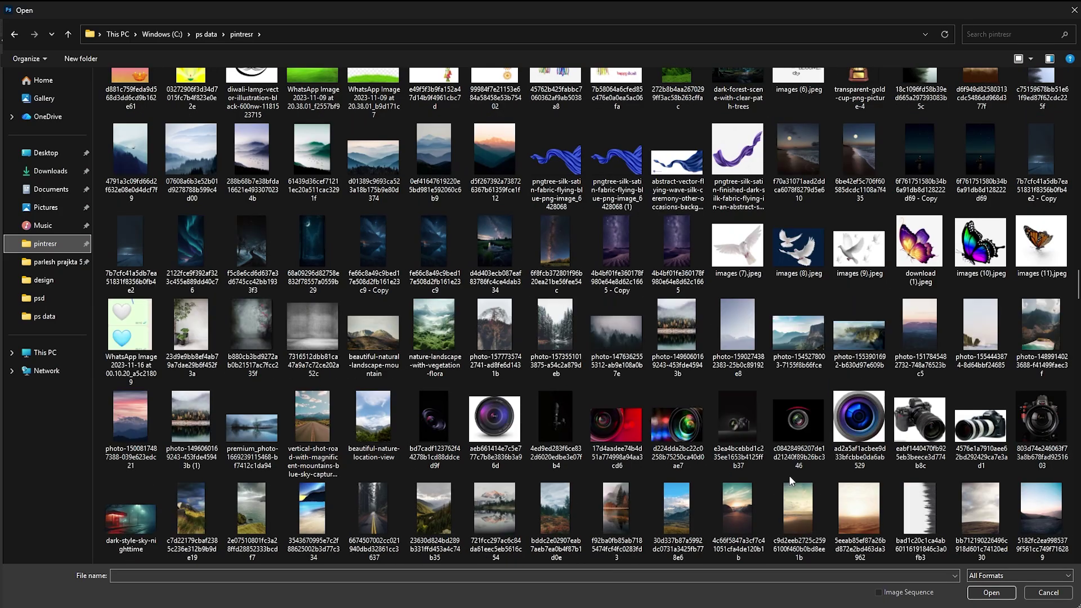
pyautogui.scroll(-15, 788, 482)
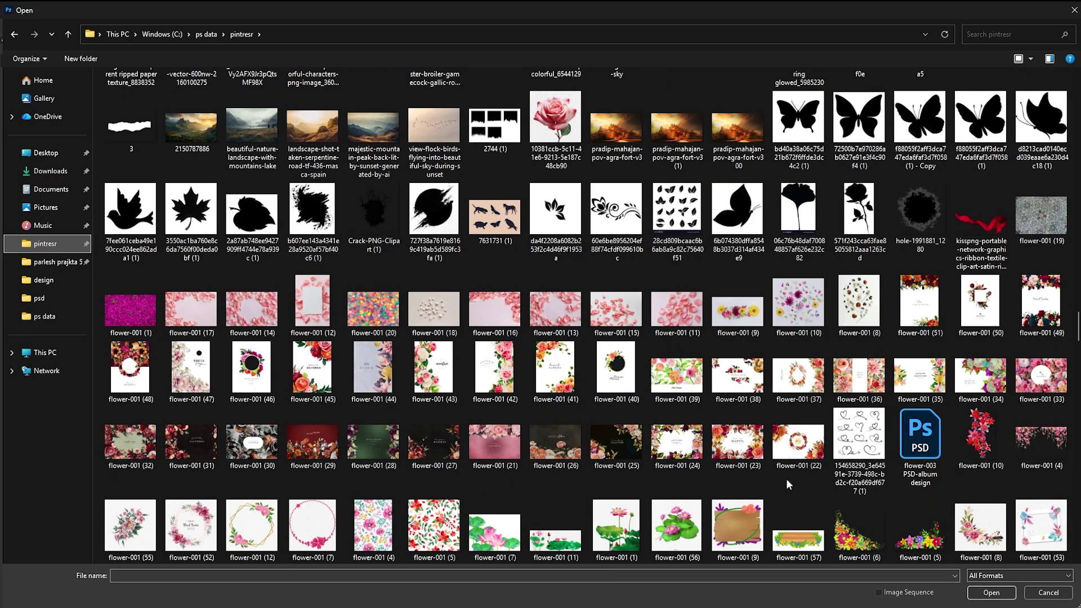
pyautogui.scroll(-10, 783, 492)
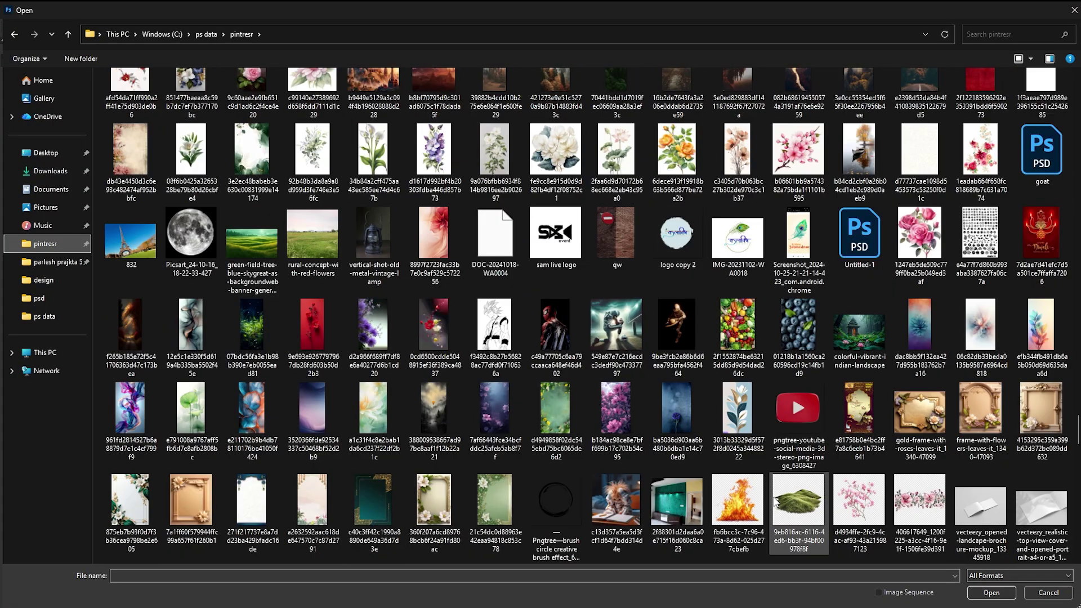
pyautogui.scroll(-6, 765, 507)
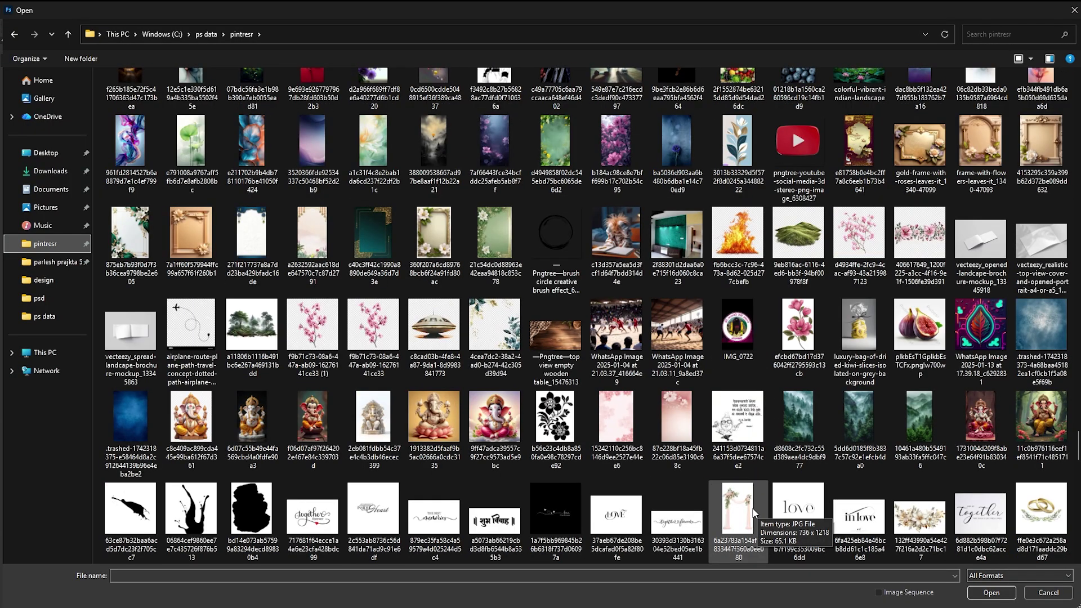
pyautogui.scroll(-15, 752, 510)
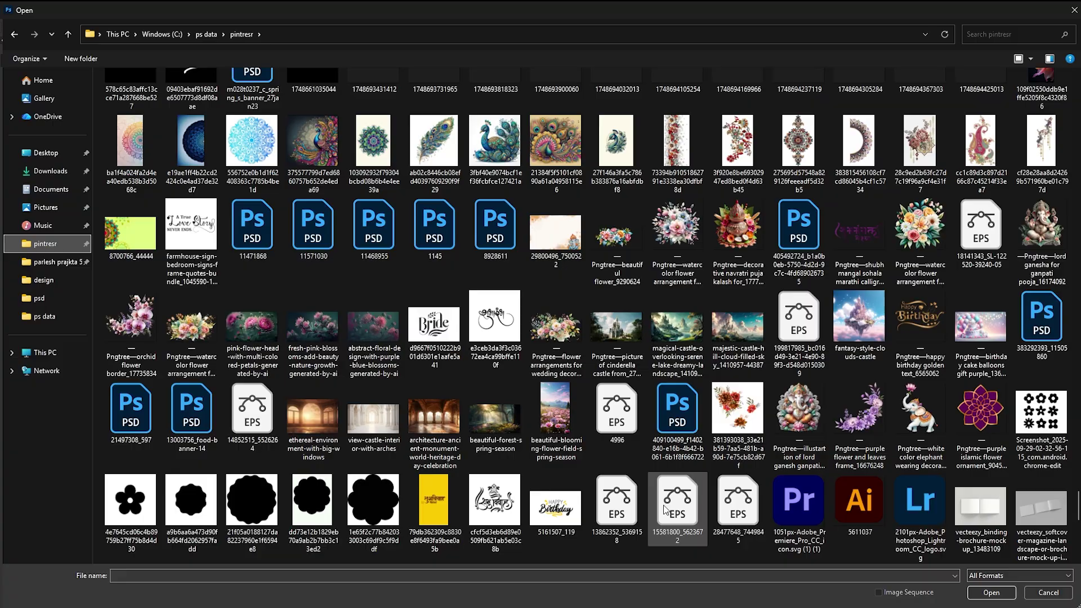
pyautogui.scroll(-5, 458, 511)
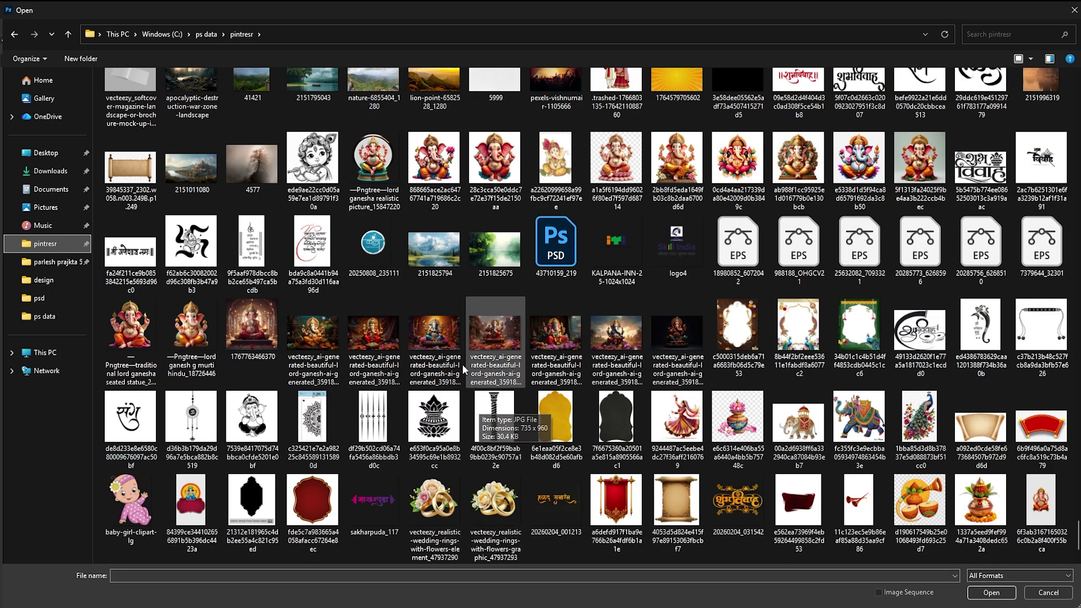
pyautogui.doubleClick(437, 262)
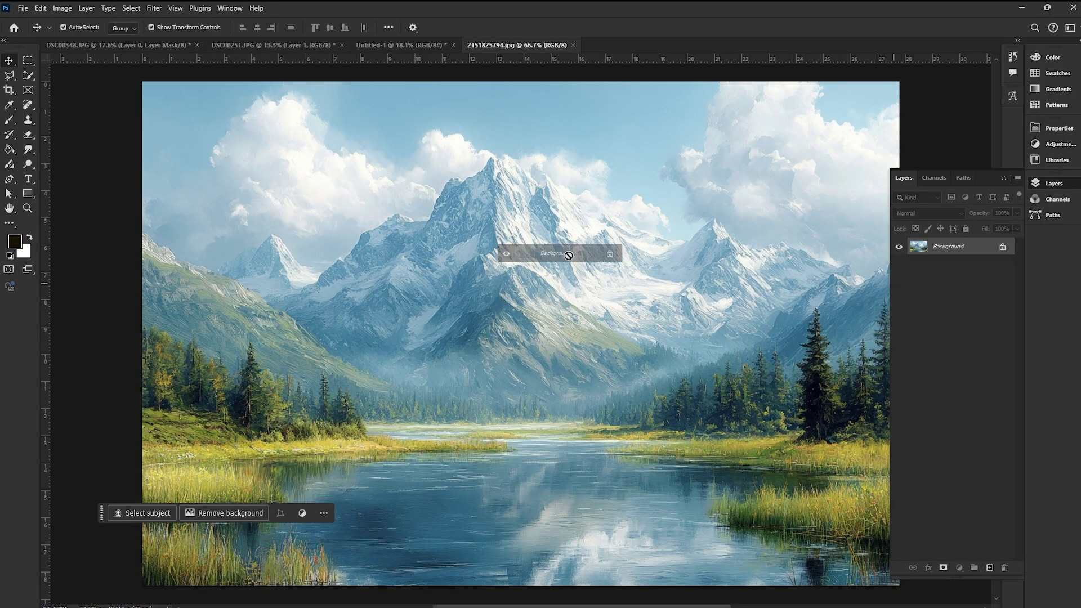
# Copy the mountain lake image into the album page, enlarge it to cover most of the page and tilt it counterclockwise.
pyautogui.moveTo(569, 255); pyautogui.dragTo(430, 204)
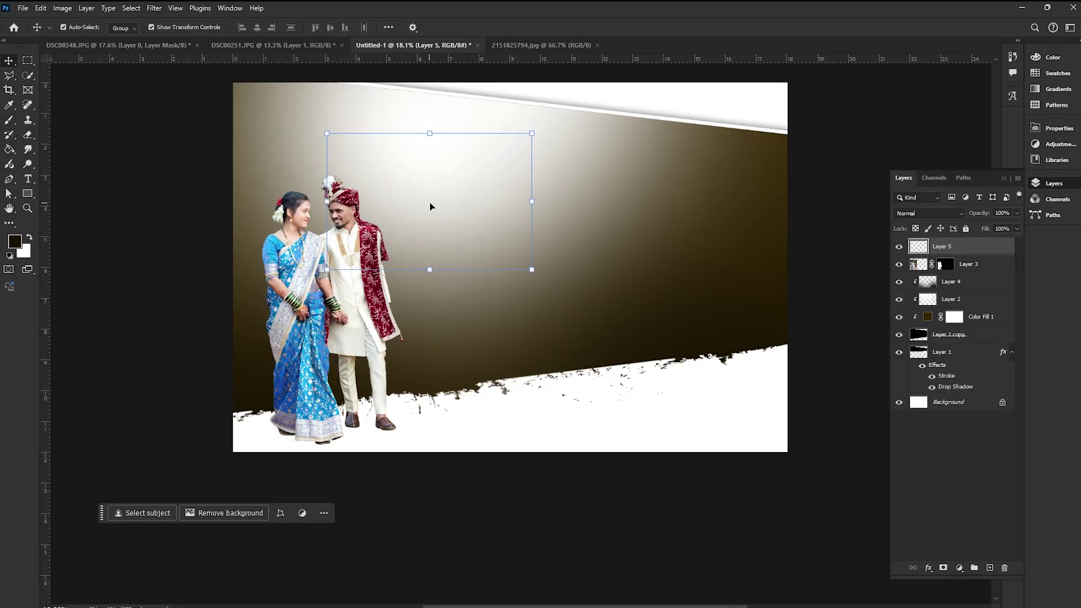
pyautogui.moveTo(532, 202); pyautogui.dragTo(811, 210)
pyautogui.moveTo(698, 265); pyautogui.dragTo(579, 302)
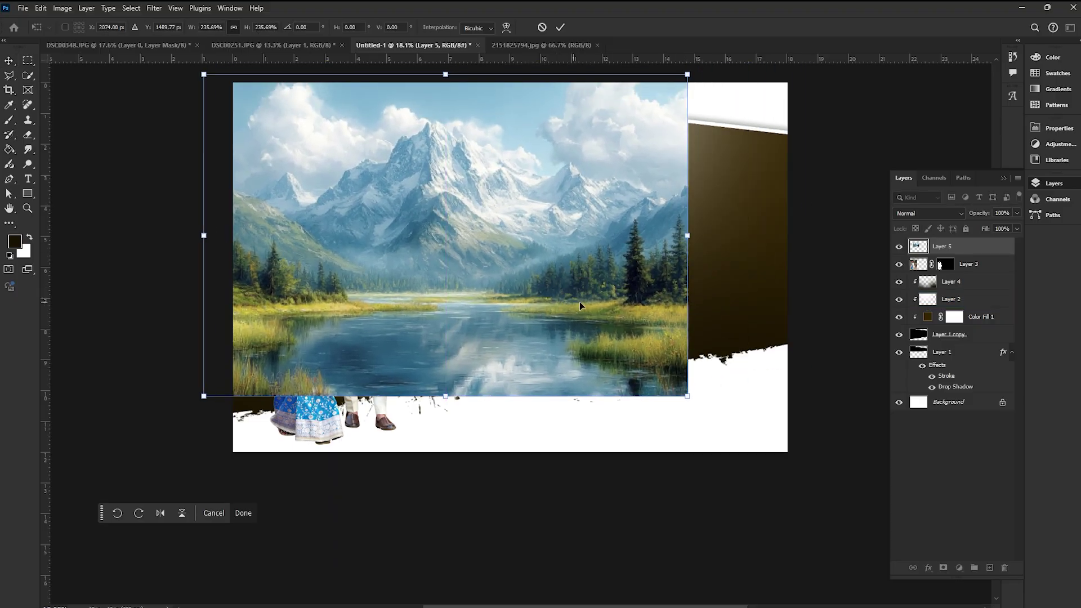
pyautogui.moveTo(732, 264); pyautogui.dragTo(734, 243)
pyautogui.moveTo(687, 217); pyautogui.dragTo(739, 211)
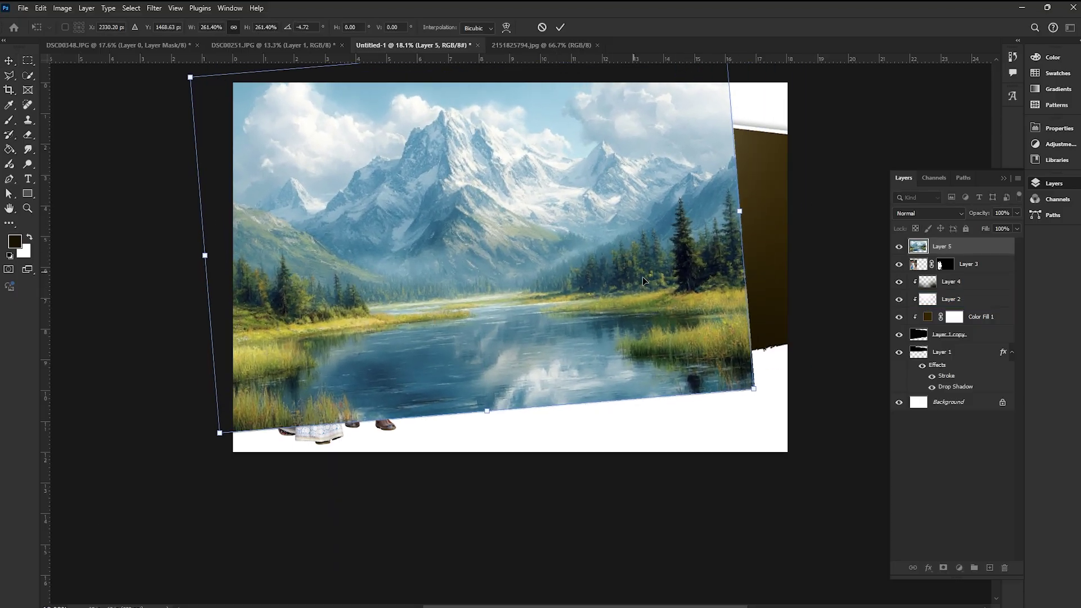
pyautogui.moveTo(643, 280); pyautogui.dragTo(641, 336)
pyautogui.moveTo(739, 279); pyautogui.dragTo(773, 293)
pyautogui.press('Return')
# Clip the mountain layer to the slanted shape just below Layer 4, rotate it 1.84° and scale it to 101.48%.
pyautogui.moveTo(949, 251); pyautogui.dragTo(940, 292)
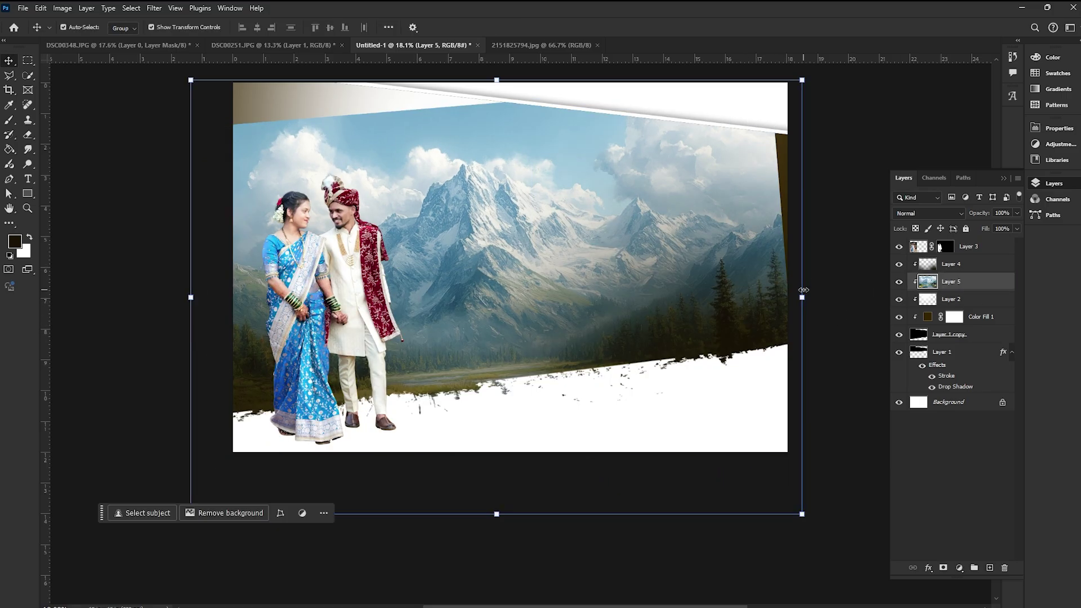
pyautogui.moveTo(803, 290); pyautogui.dragTo(836, 308)
pyautogui.moveTo(779, 333); pyautogui.dragTo(794, 329)
pyautogui.press('Return')
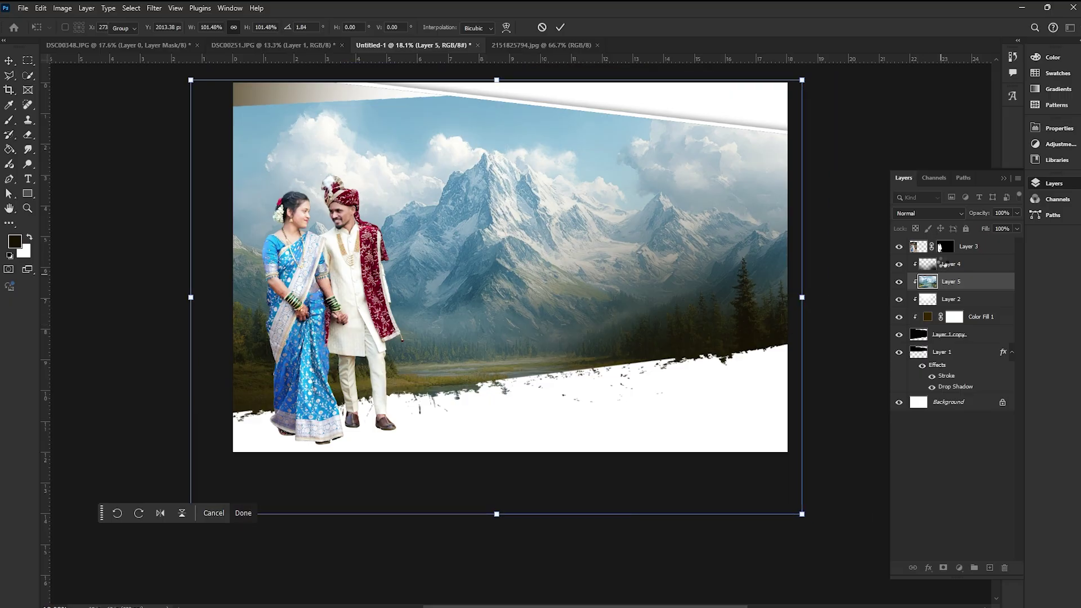
# With the mountain layer above Layer 4, set its blend mode to Overlay and hide it with an inverted black layer mask.
pyautogui.click(904, 213)
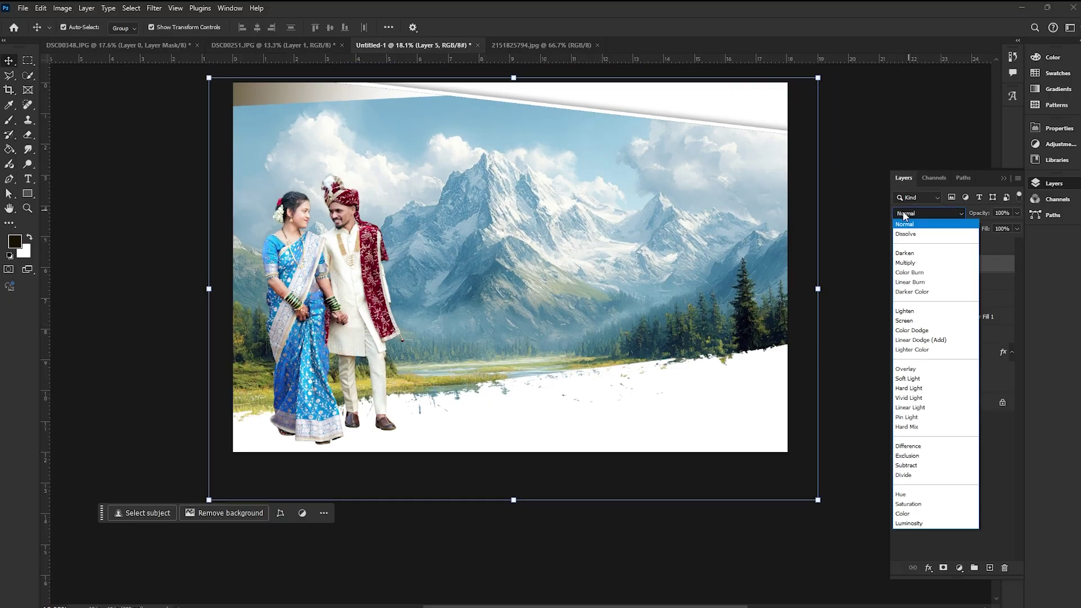
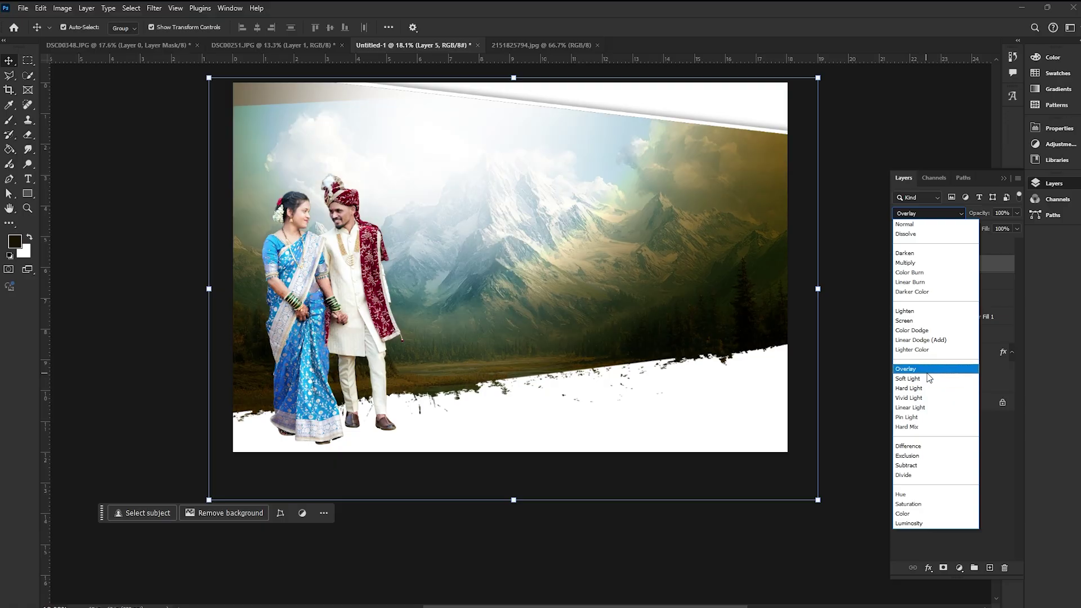
pyautogui.click(927, 373)
pyautogui.click(943, 568)
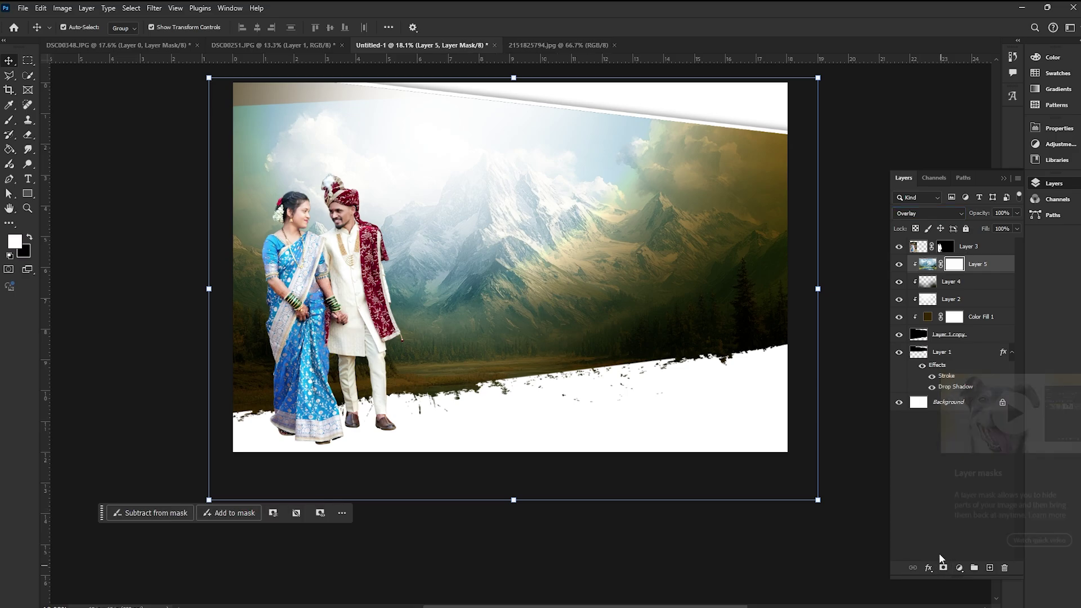
pyautogui.hotkey('ctrl', 'i')
# Paint white on the mountain layer's mask with a 3100 px soft brush to reveal the scenery along the shape's lower and right areas.
pyautogui.click(9, 120)
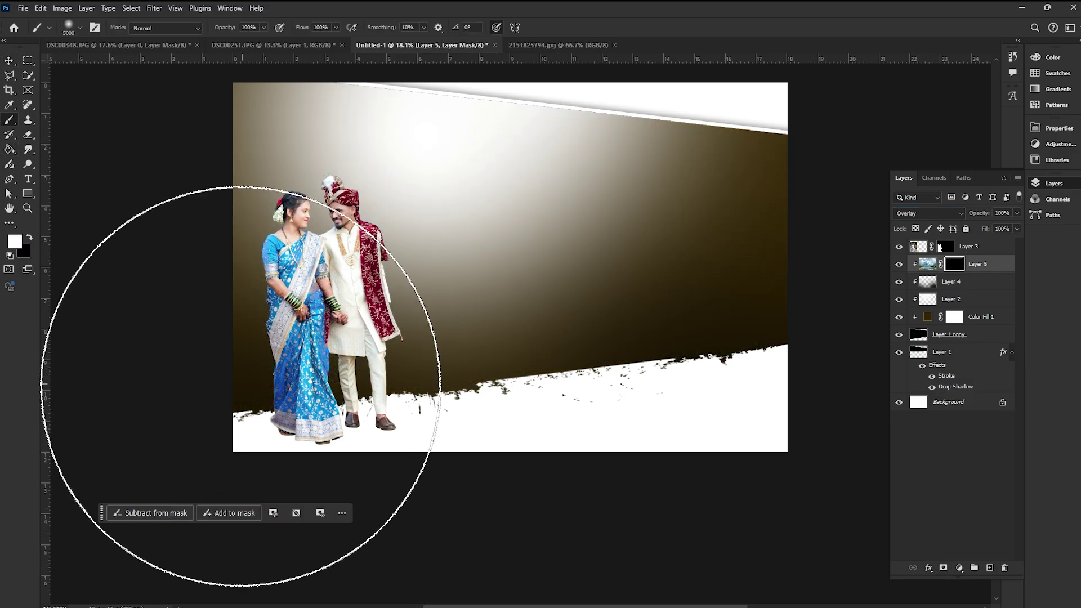
pyautogui.press('[')
pyautogui.press('[')
pyautogui.press('[')
pyautogui.press('[')
pyautogui.press('[')
pyautogui.press('[')
pyautogui.press('[')
pyautogui.press('[')
pyautogui.press('[')
pyautogui.press('[')
pyautogui.press('[')
pyautogui.press('[')
pyautogui.press('[')
pyautogui.press('[')
pyautogui.press('[')
pyautogui.press('[')
pyautogui.press('[')
pyautogui.press('[')
pyautogui.press('[')
pyautogui.moveTo(248, 368); pyautogui.dragTo(554, 437)
pyautogui.hotkey('ctrl', 'z')
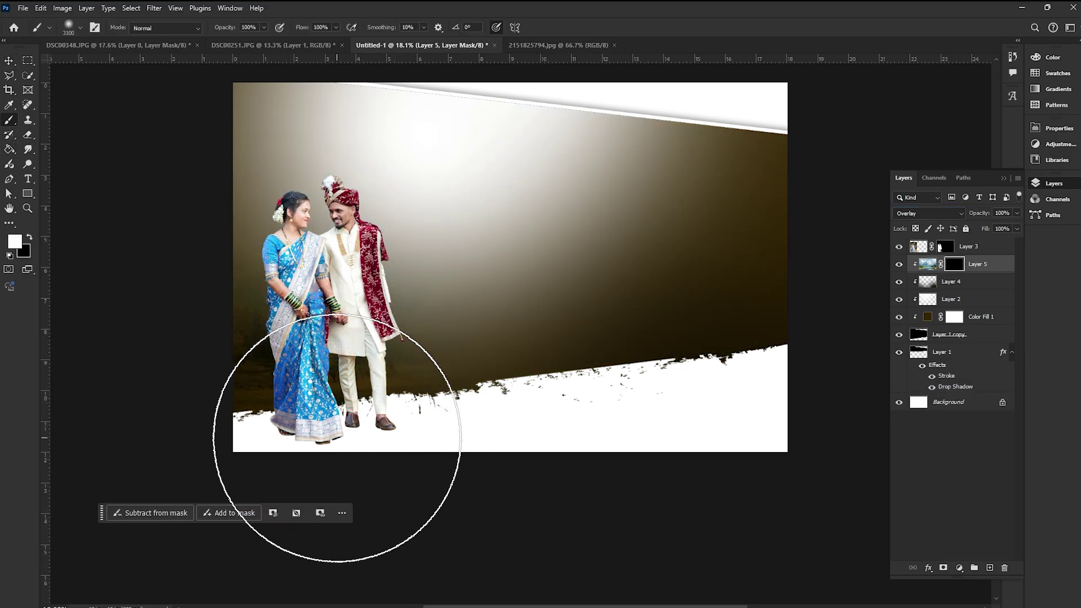
pyautogui.moveTo(337, 437)
pyautogui.mouseDown()
pyautogui.moveTo(657, 472)
pyautogui.moveTo(792, 385)
pyautogui.moveTo(762, 495)
pyautogui.mouseUp()
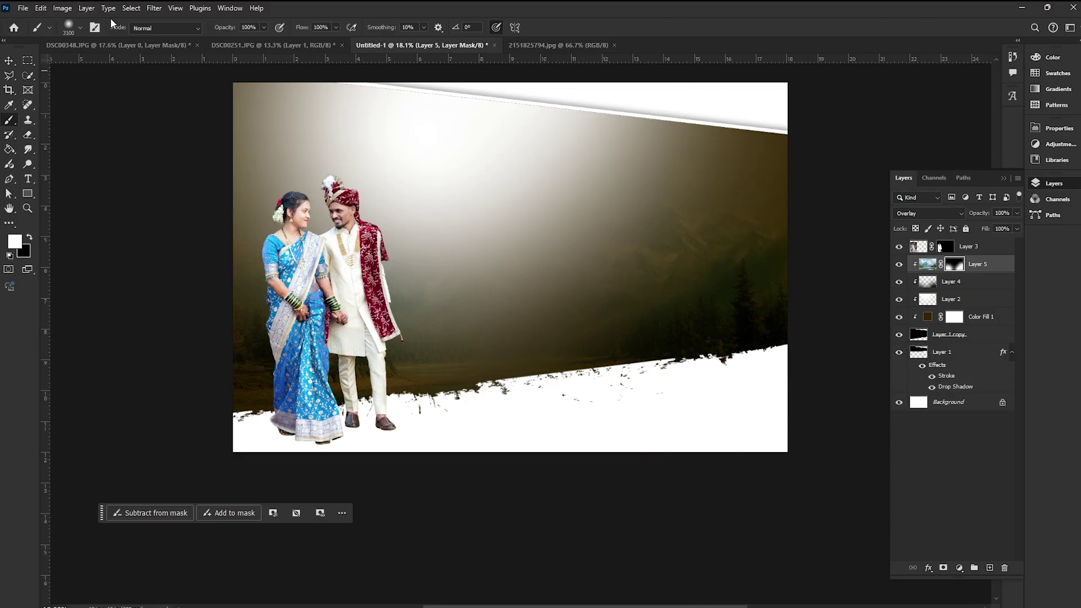
# Rotate the grunge-edged shape on Layer 1 copy by 180° and flip it vertically.
pyautogui.click(951, 337)
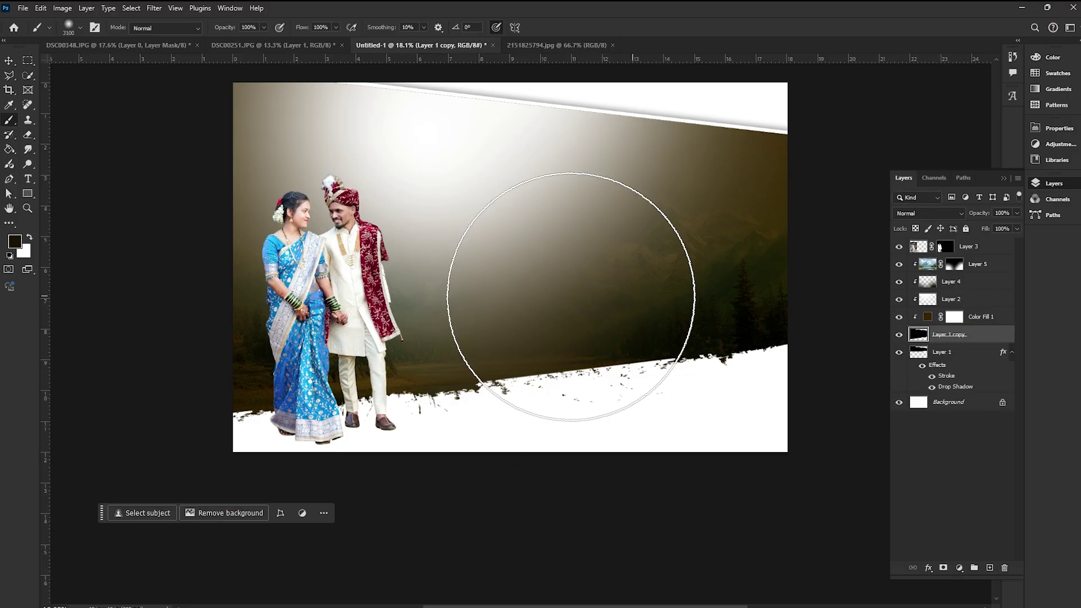
pyautogui.click(10, 62)
pyautogui.moveTo(798, 250); pyautogui.dragTo(331, 275)
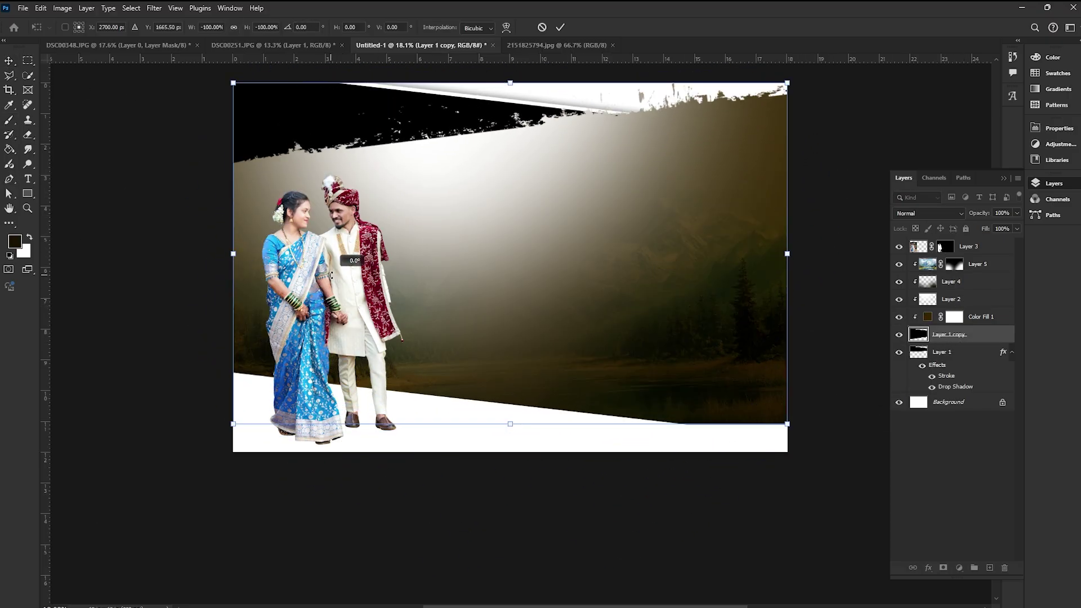
pyautogui.rightClick(685, 359)
pyautogui.click(726, 594)
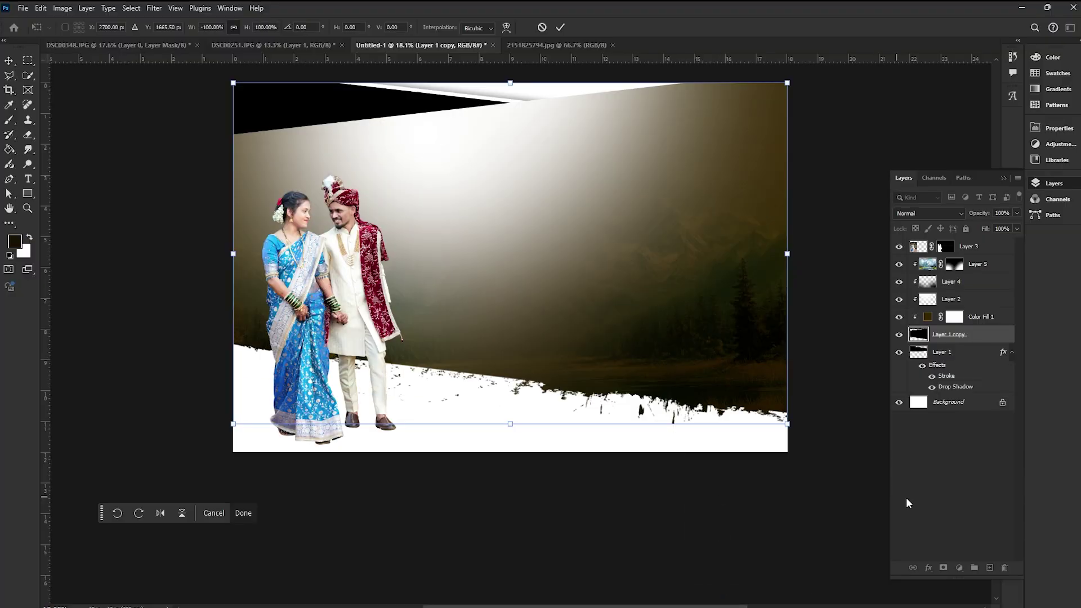
pyautogui.press('Return')
# Flip Layer 1's shape horizontally and rotate it to 179.79° so it follows the slanted brown shape's upper edge.
pyautogui.click(468, 147)
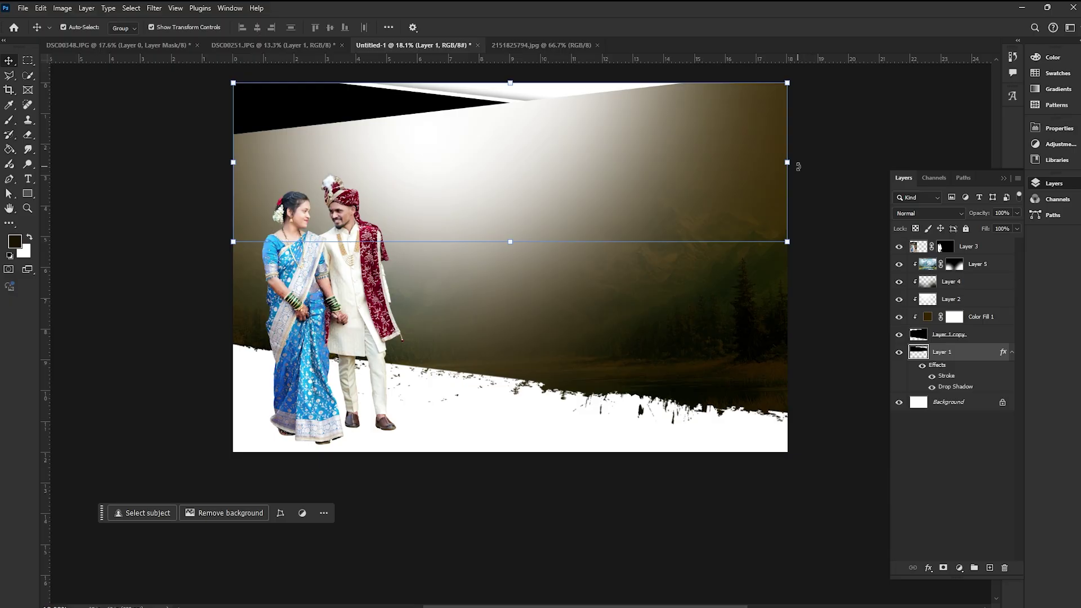
pyautogui.moveTo(798, 167); pyautogui.dragTo(796, 111)
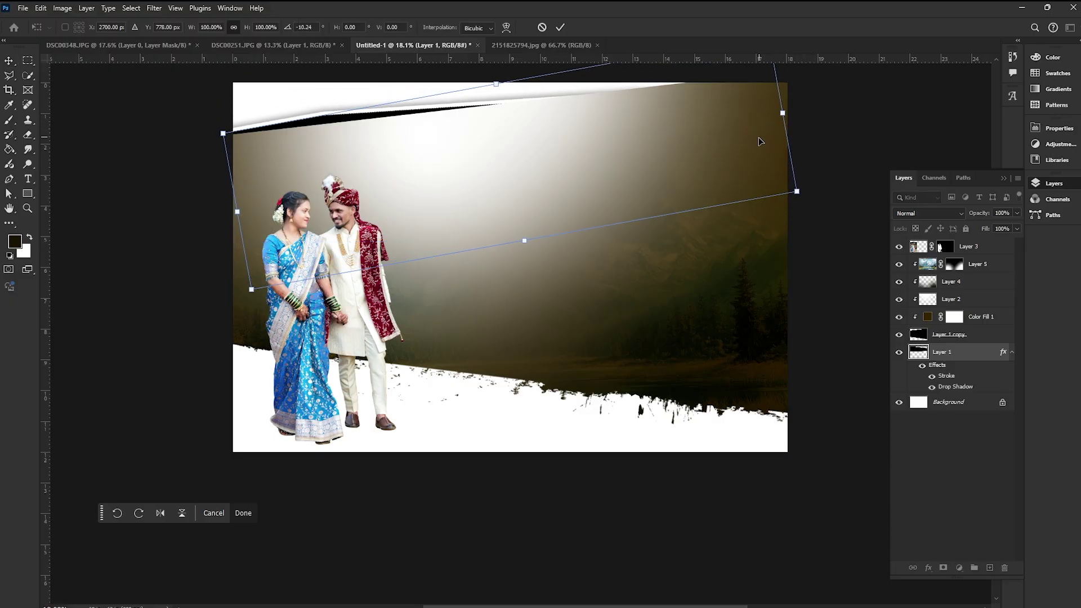
pyautogui.rightClick(651, 461)
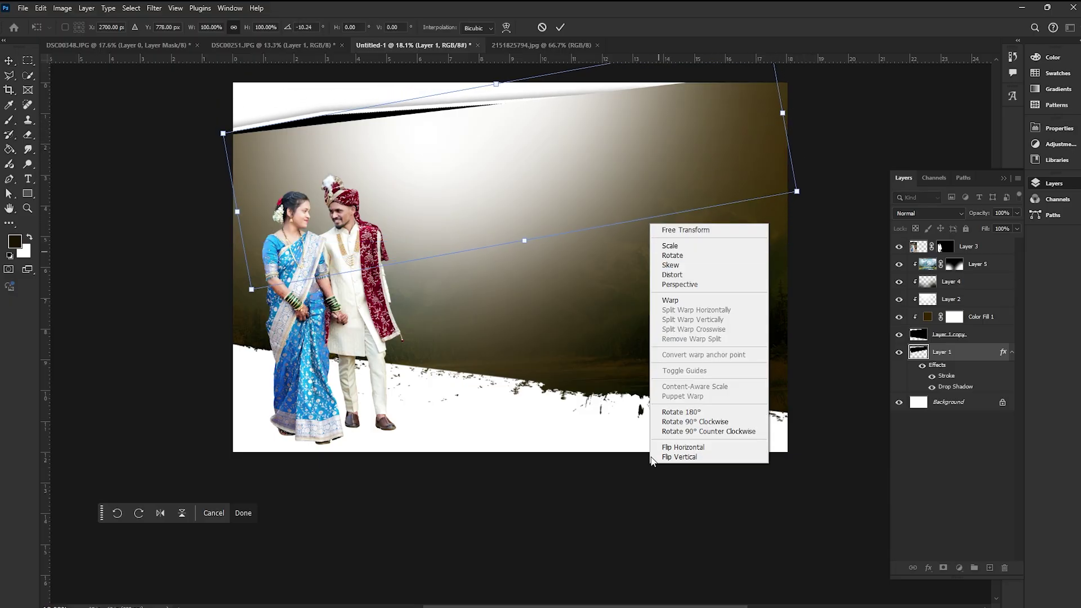
pyautogui.click(686, 448)
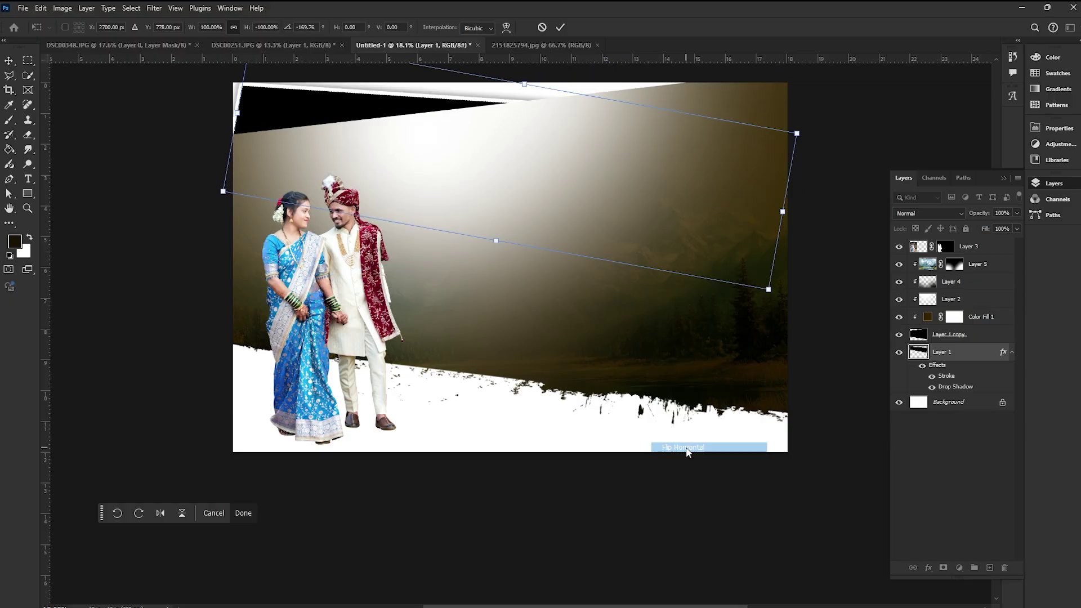
pyautogui.moveTo(794, 208); pyautogui.dragTo(784, 155)
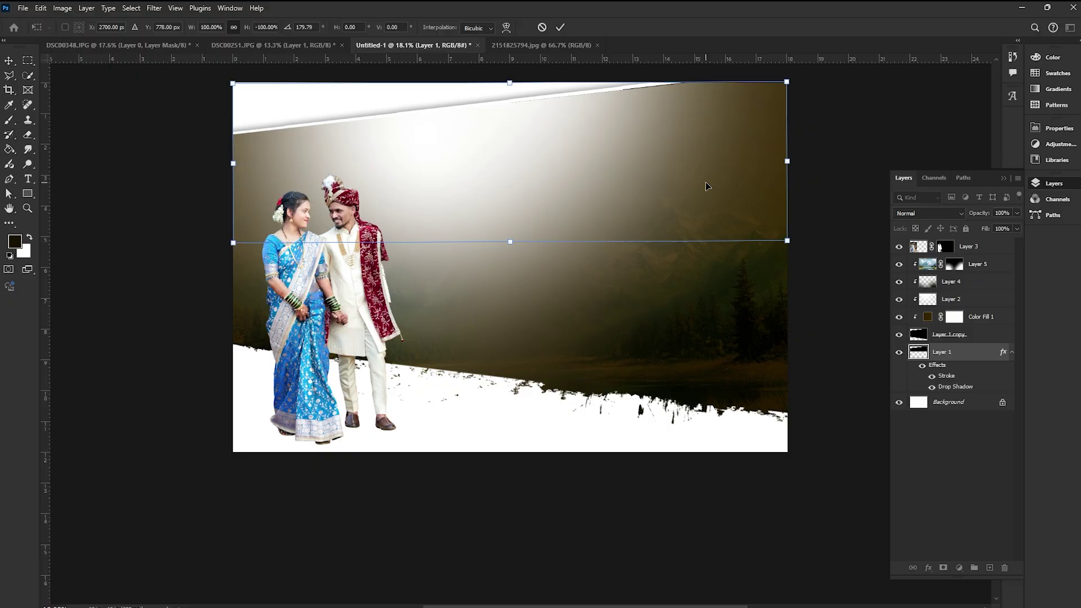
# Shift Layer 1's shape slightly left and down to X 2600.51 px, Y 787.87 px and apply the transform.
pyautogui.moveTo(706, 186); pyautogui.dragTo(697, 184)
pyautogui.moveTo(848, 173); pyautogui.dragTo(847, 172)
pyautogui.scroll(5, 684, 96)
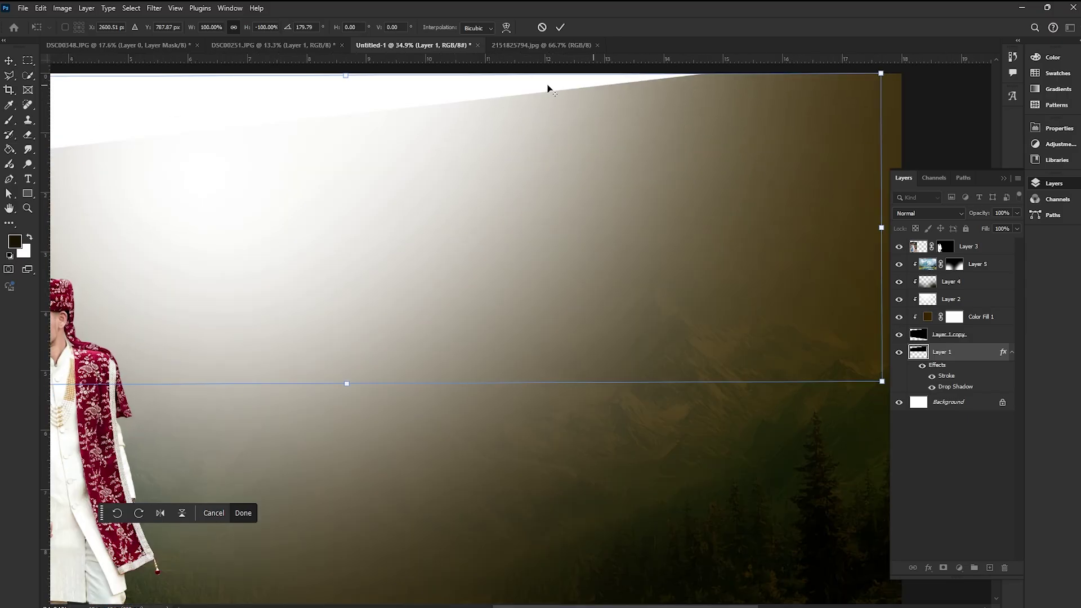
pyautogui.moveTo(547, 84); pyautogui.dragTo(528, 140)
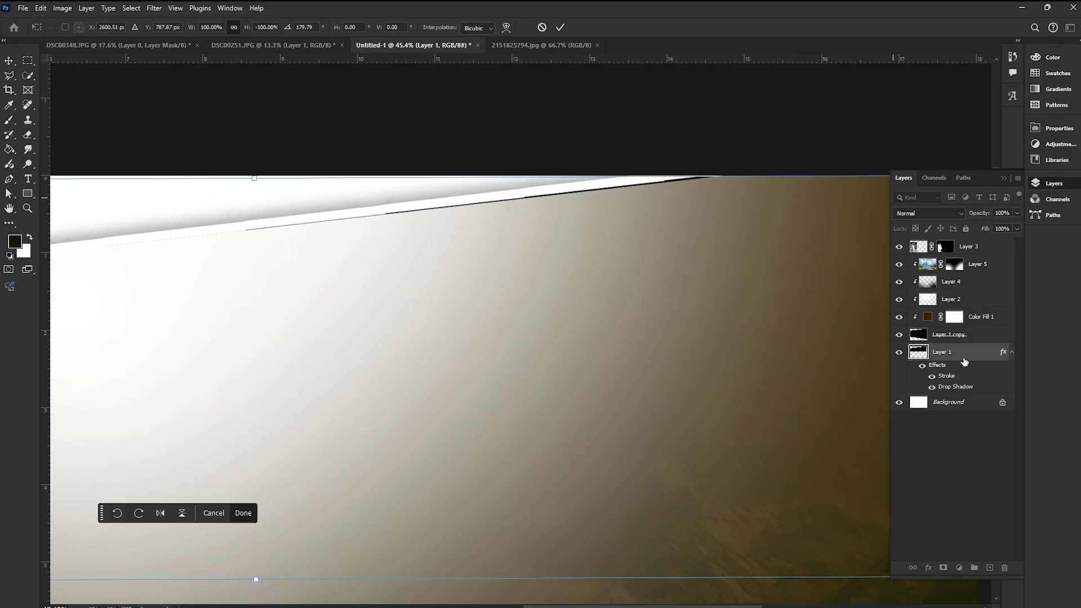
pyautogui.press('Return')
pyautogui.moveTo(548, 190); pyautogui.dragTo(536, 201)
pyautogui.click(947, 350)
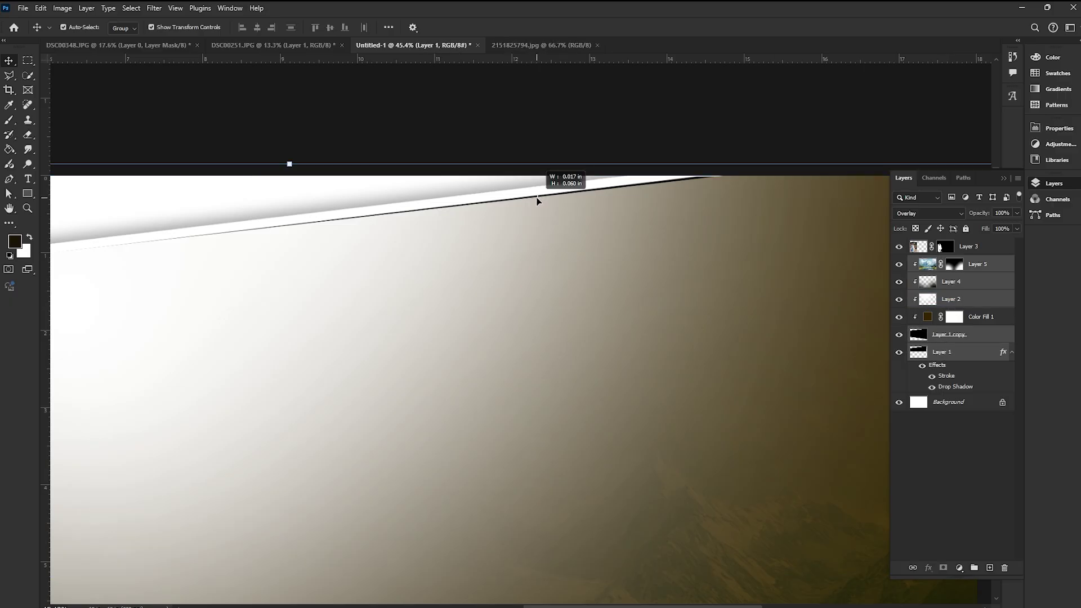
pyautogui.click(640, 125)
pyautogui.click(565, 190)
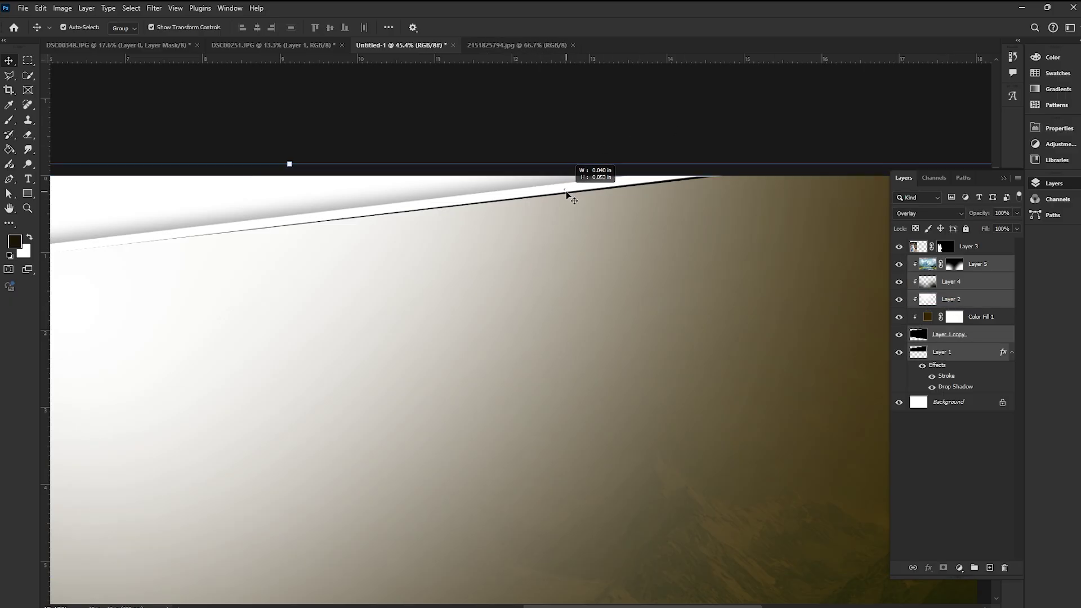
pyautogui.click(658, 130)
pyautogui.click(860, 300)
# Nudge Layer 1 down slightly so its white border covers the thin dark line along the slanted shape's upper edge.
pyautogui.click(938, 352)
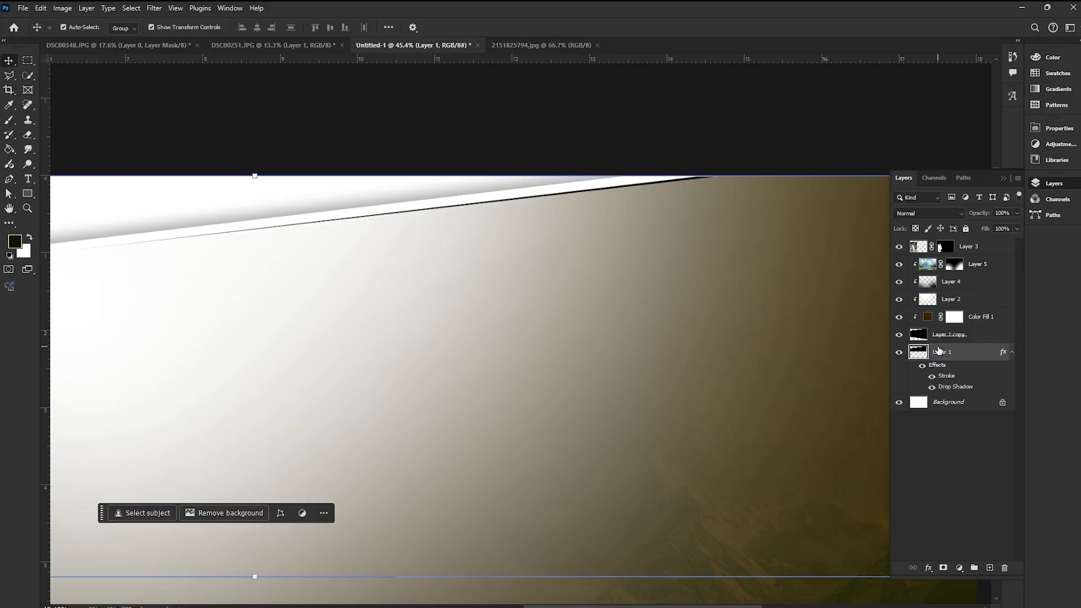
pyautogui.press('Down')
pyautogui.press('Down')
pyautogui.press('Down')
pyautogui.press('Down')
pyautogui.press('Down')
pyautogui.press('Down')
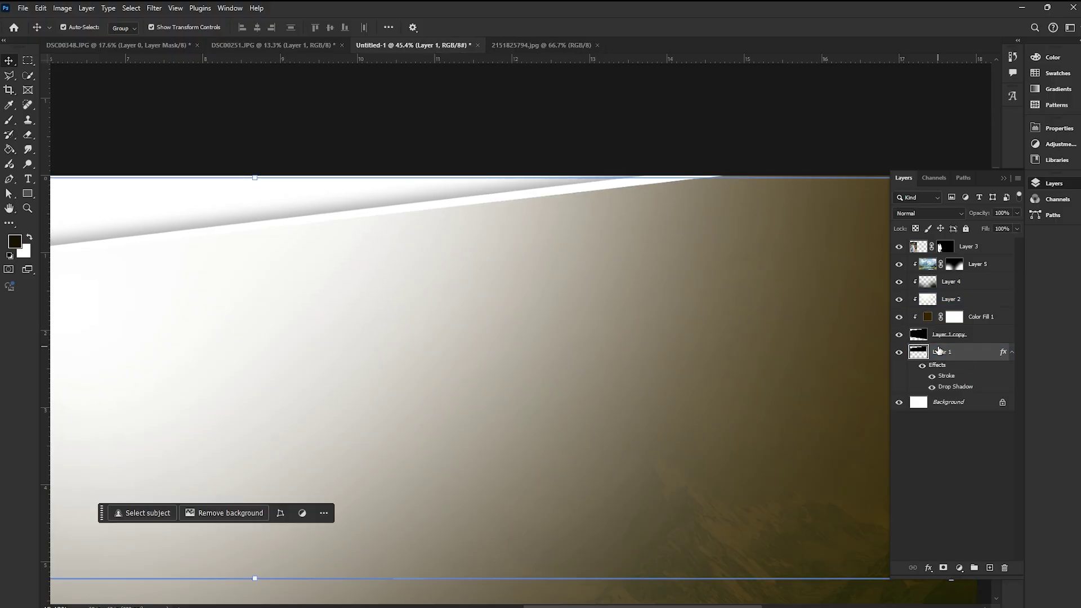
# Try to enlarge the white glow on Layer 2 to 121.12% so it reaches the page's right edge.
pyautogui.click(630, 332)
pyautogui.scroll(-5, 623, 307)
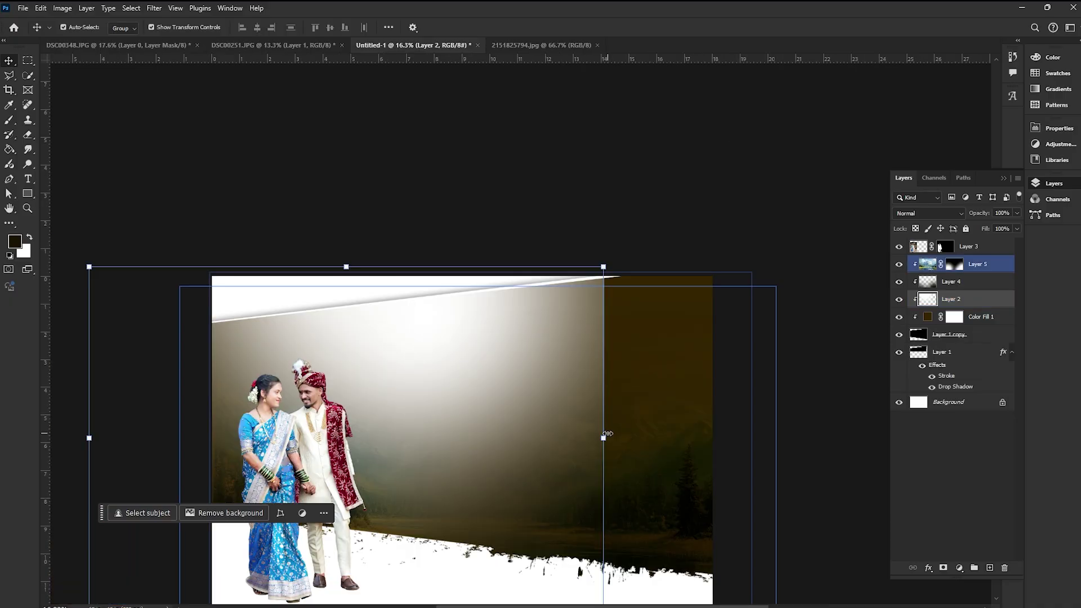
pyautogui.moveTo(603, 434); pyautogui.dragTo(715, 457)
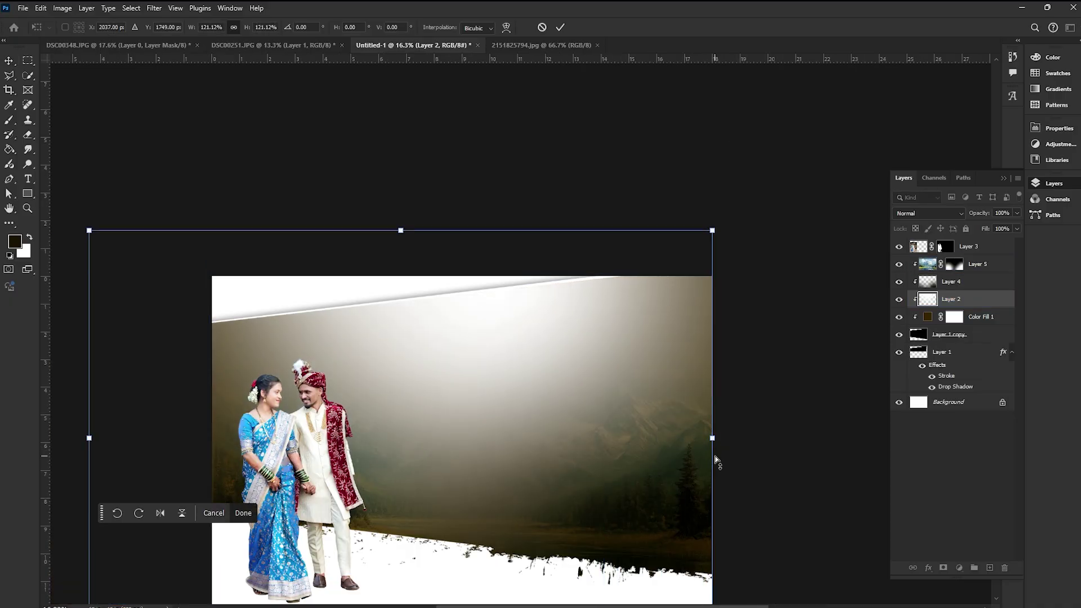
pyautogui.hotkey('ctrl', 'z')
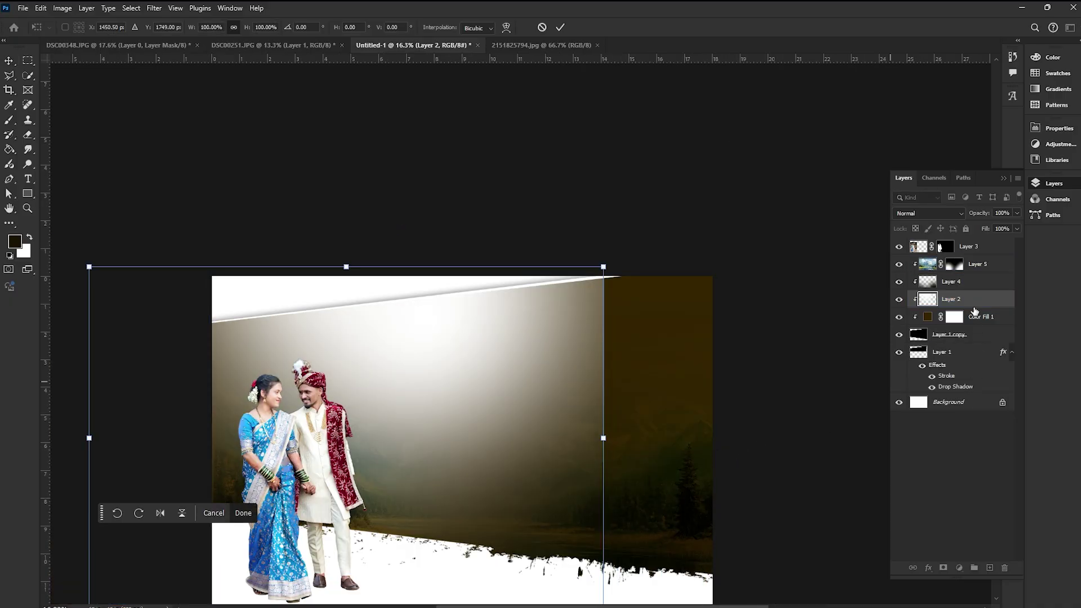
pyautogui.press('Escape')
# Delete the glow on Layer 2 and add a new empty layer clipped to the slanted shape above Color Fill 1.
pyautogui.click(1004, 567)
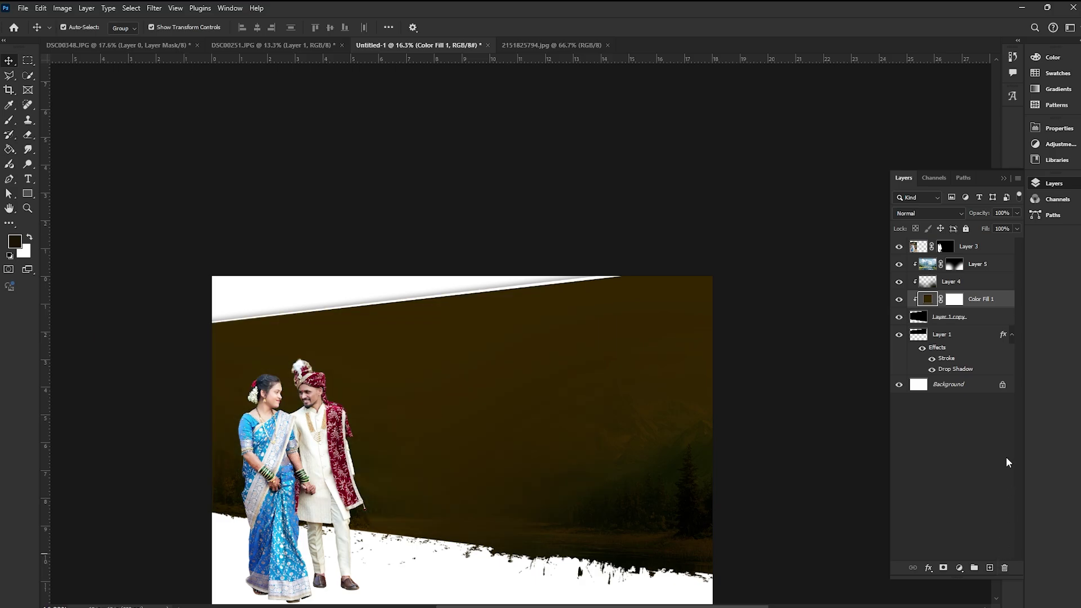
pyautogui.click(957, 316)
pyautogui.click(960, 368)
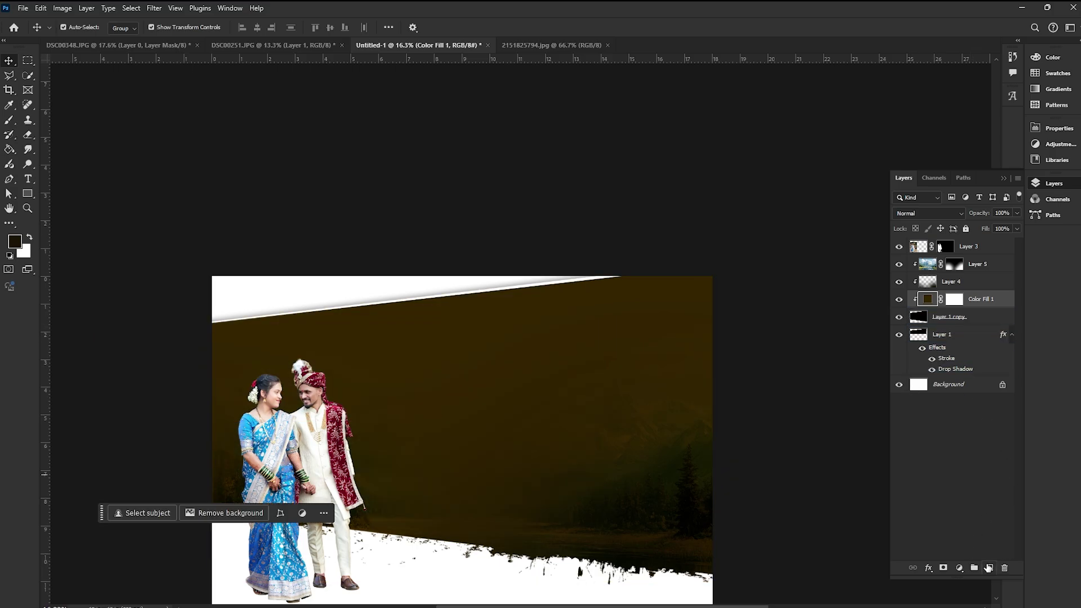
pyautogui.click(990, 567)
pyautogui.click(960, 318)
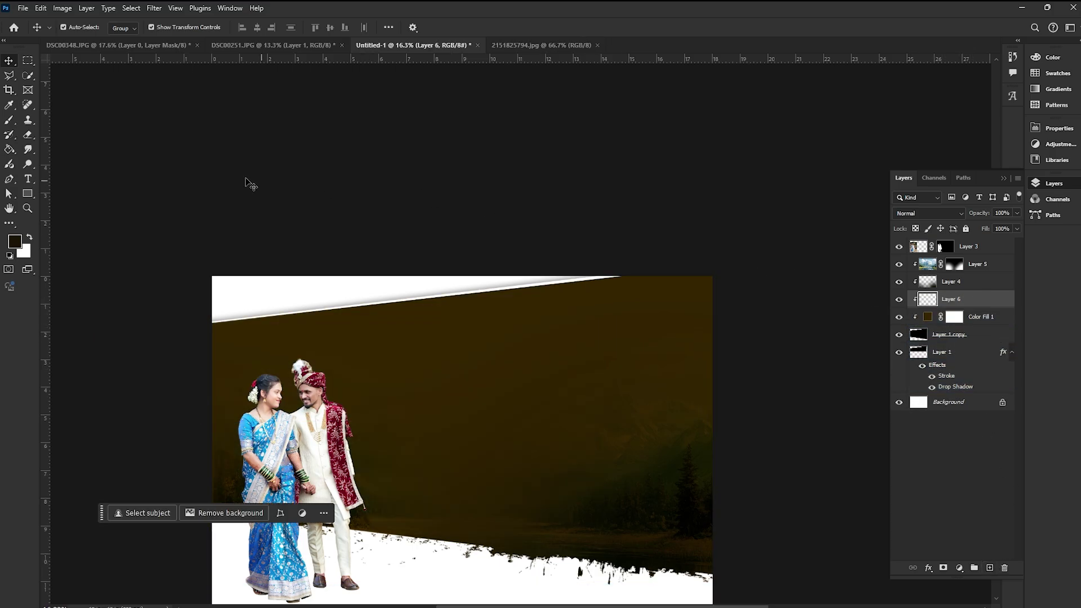
# Paint a soft white glow on the new layer beside the couple's heads with a brush of about 3200 px.
pyautogui.click(10, 121)
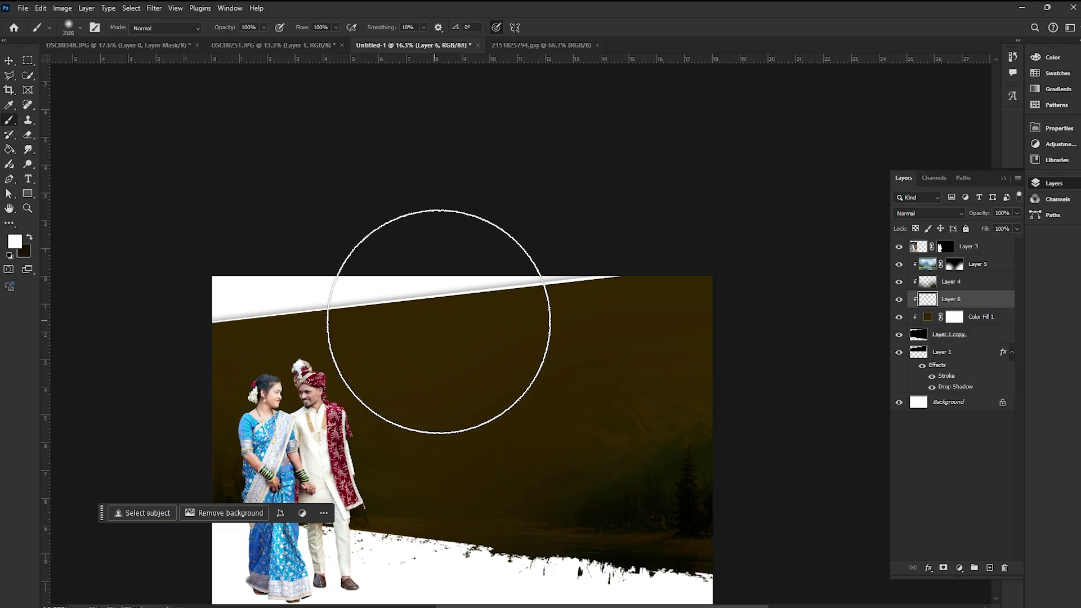
pyautogui.click(464, 322)
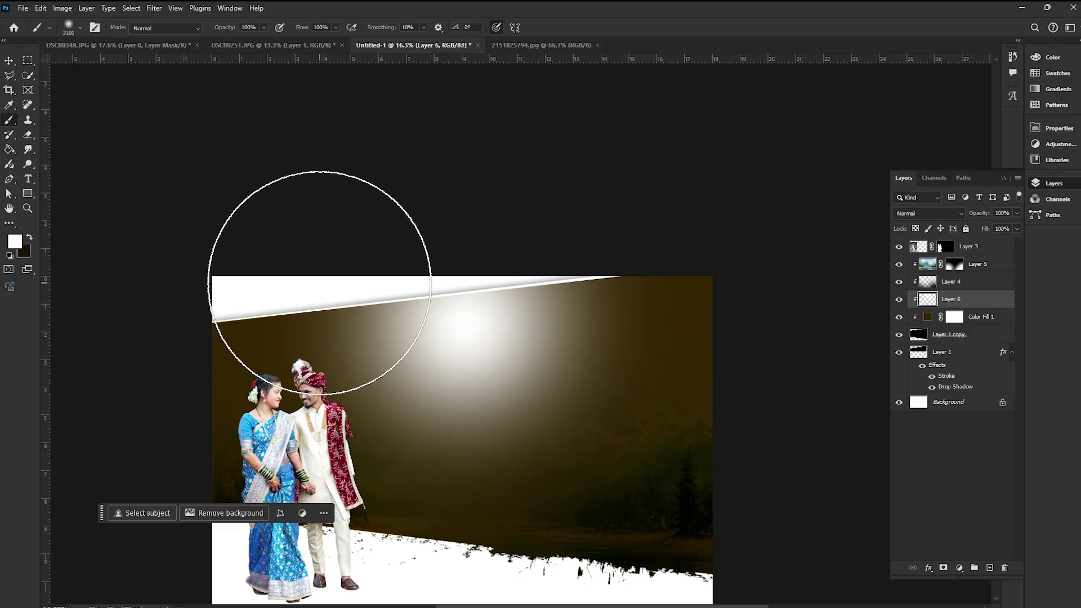
pyautogui.hotkey('ctrl', 'z')
pyautogui.press(']')
pyautogui.press(']')
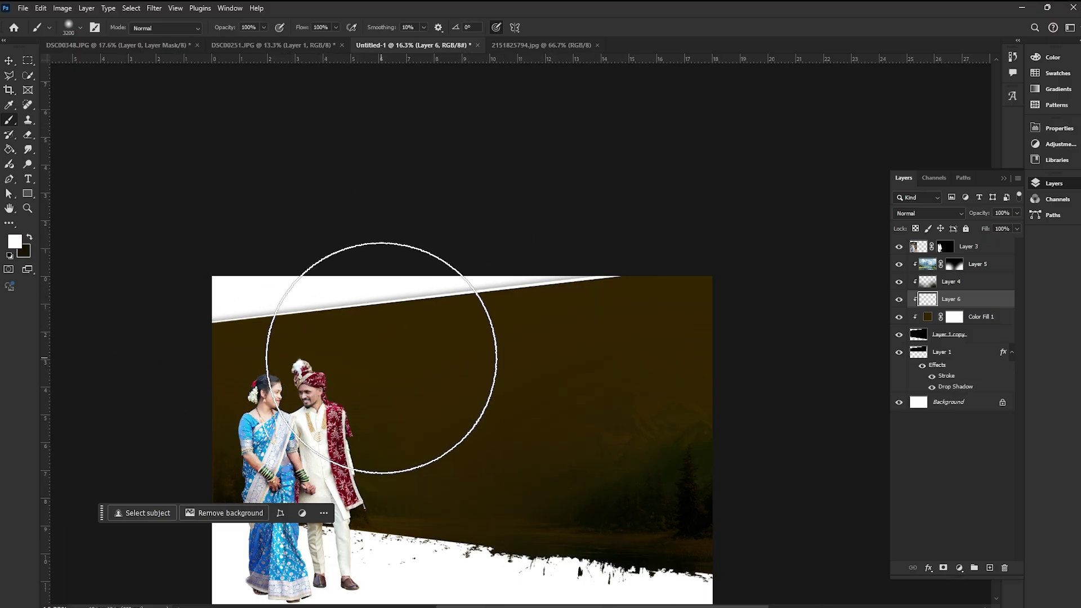
pyautogui.click(380, 352)
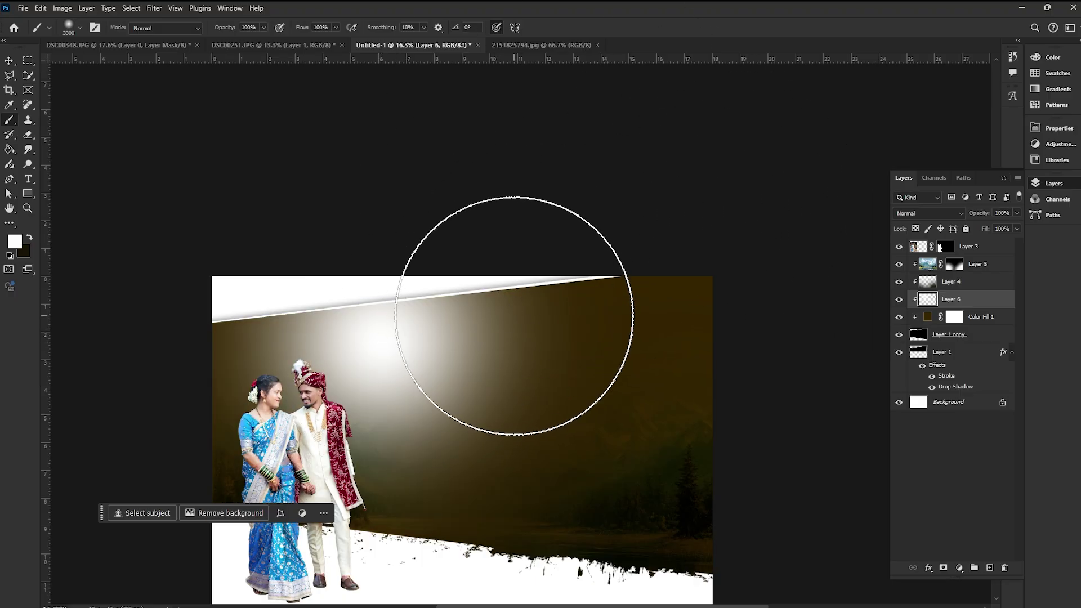
# Enlarge the soft brush to 4900 px and dab a wider white glow over the slanted shape's upper middle.
pyautogui.press(']')
pyautogui.press(']')
pyautogui.press(']')
pyautogui.press(']')
pyautogui.press(']')
pyautogui.press(']')
pyautogui.press(']')
pyautogui.press(']')
pyautogui.press(']')
pyautogui.press(']')
pyautogui.press(']')
pyautogui.press(']')
pyautogui.press(']')
pyautogui.press(']')
pyautogui.press(']')
pyautogui.press(']')
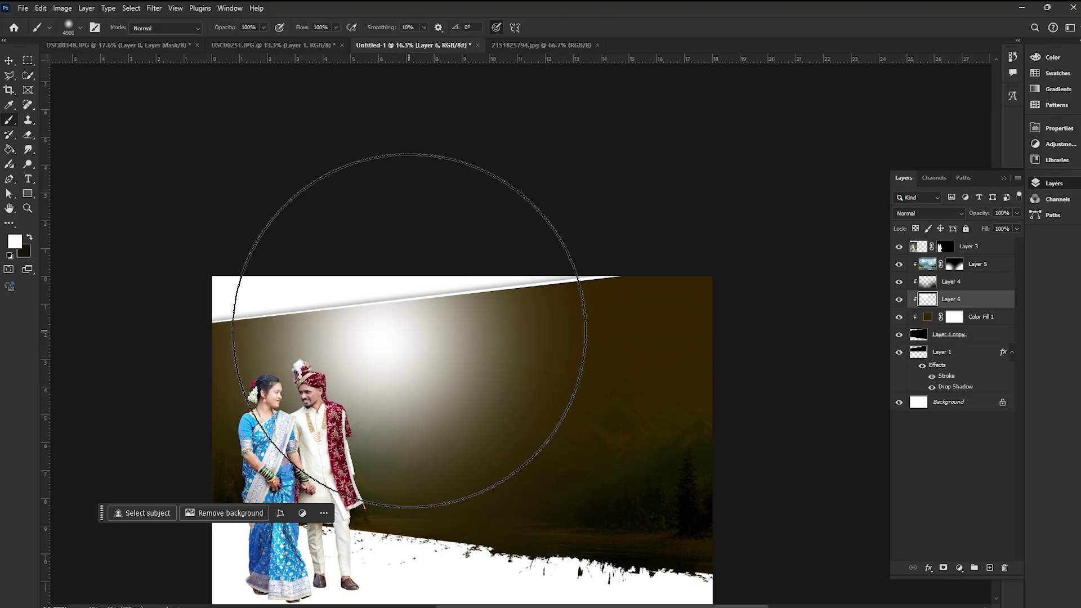
pyautogui.click(338, 304)
pyautogui.hotkey('ctrl', 'z')
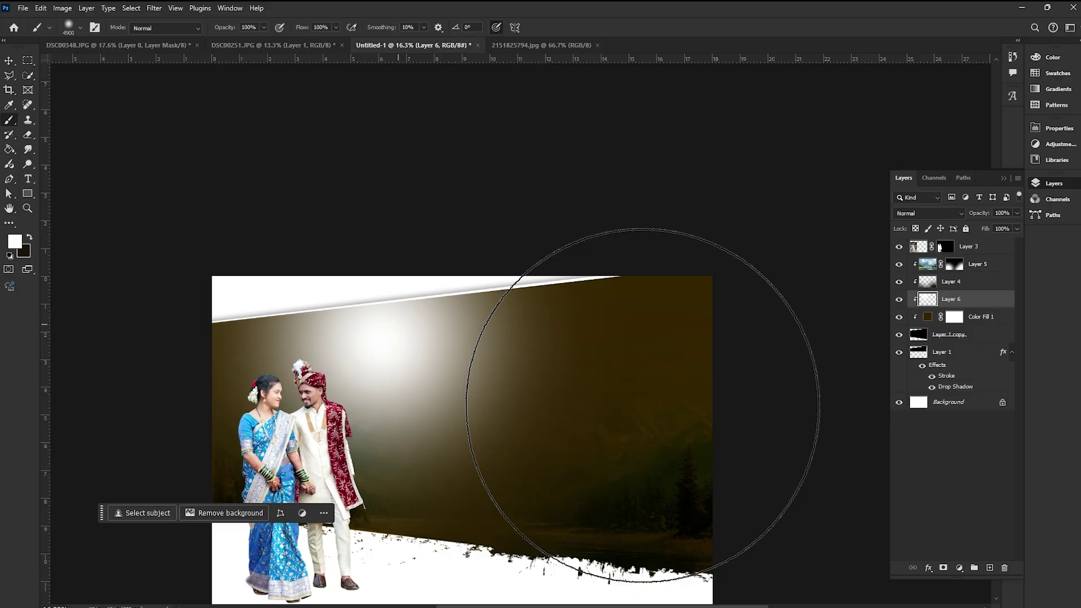
pyautogui.click(450, 338)
# Bring the couple portrait from DSC00251.JPG into Untitled-1 and place it over the slanted shape's right part, clipped above Layer 6.
pyautogui.click(273, 44)
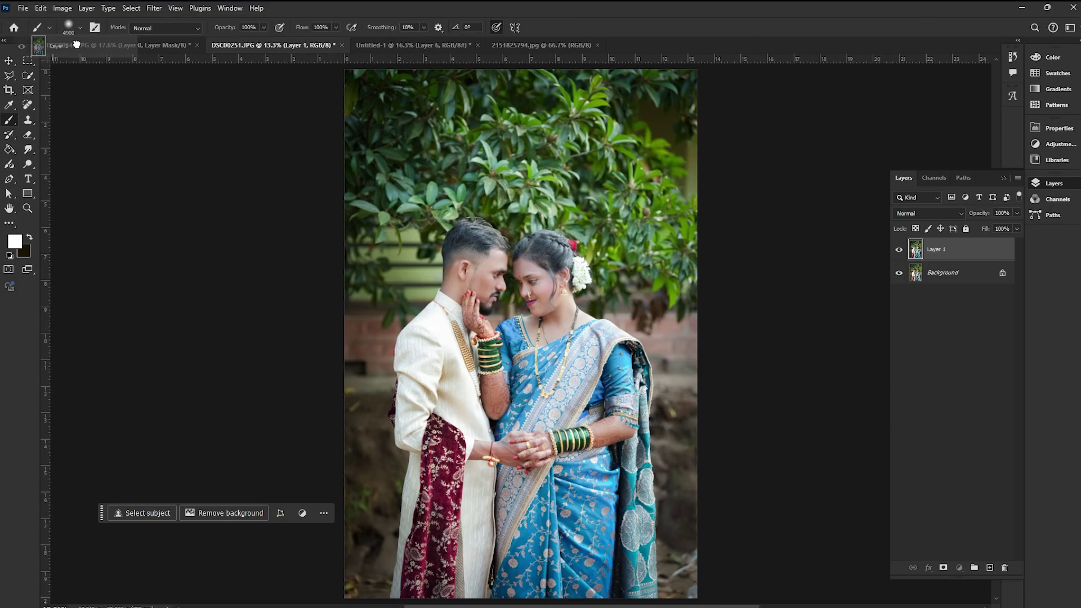
pyautogui.moveTo(76, 44); pyautogui.dragTo(509, 263)
pyautogui.press('v')
pyautogui.moveTo(625, 437); pyautogui.dragTo(555, 528)
pyautogui.click(591, 381)
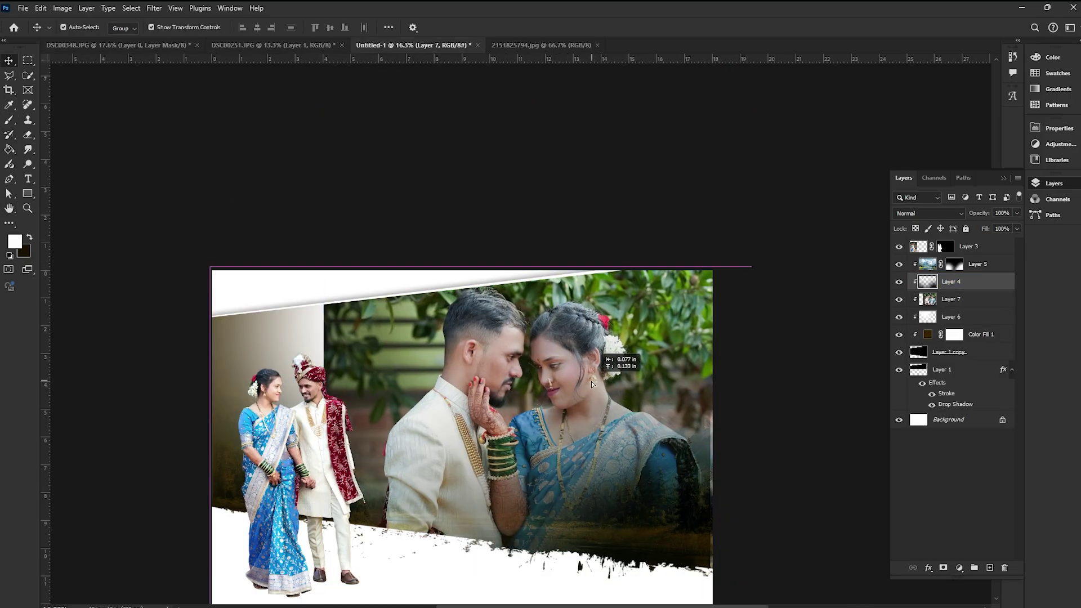
# Set the white glow on Layer 6 to the Overlay blend mode.
pyautogui.click(972, 300)
pyautogui.click(944, 316)
pyautogui.click(936, 214)
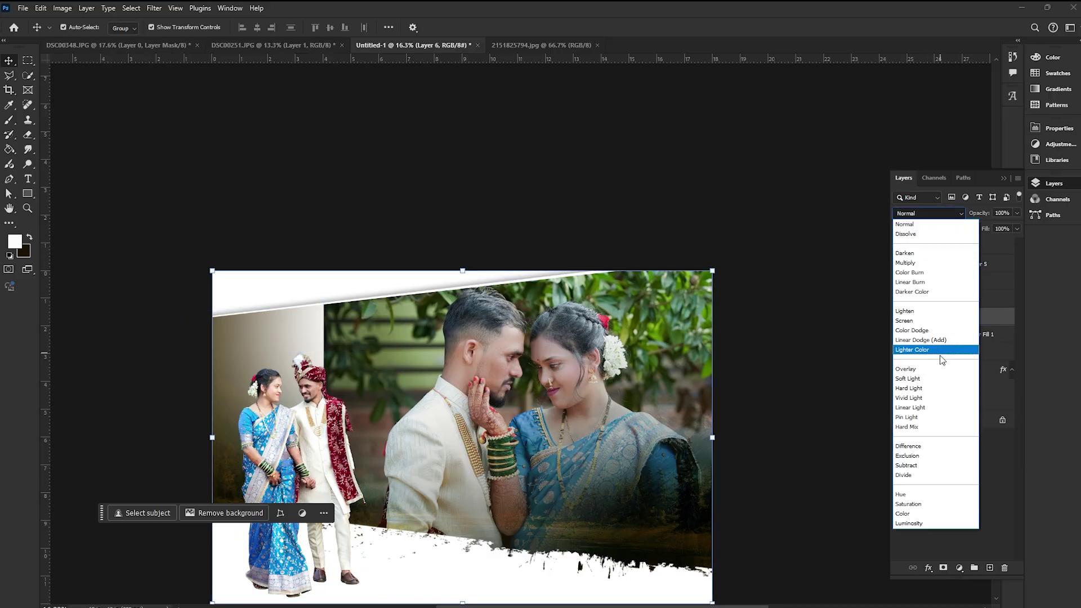
pyautogui.click(908, 370)
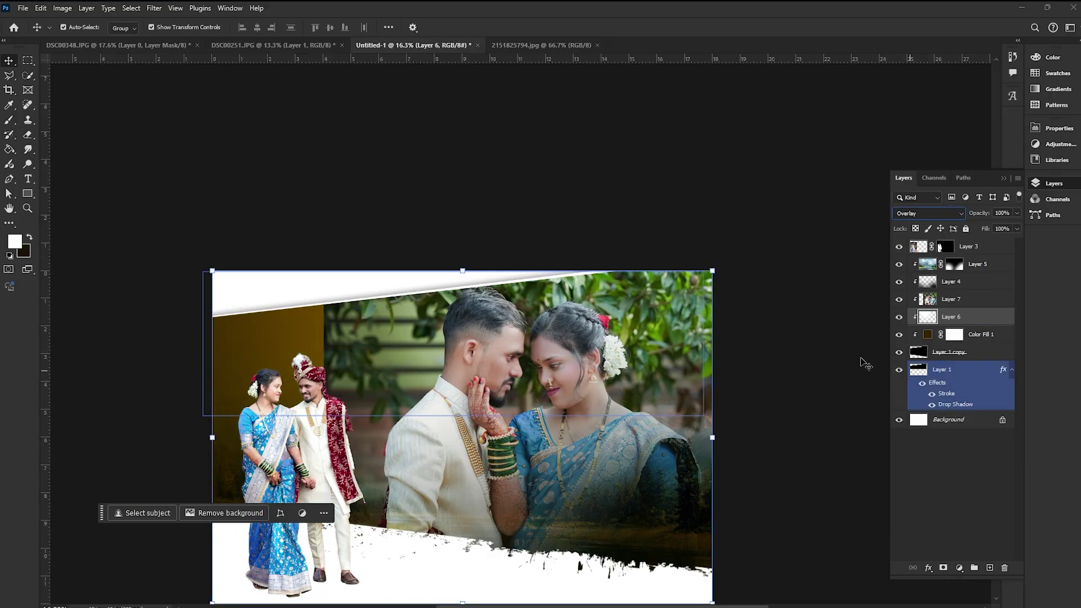
# Unlock the portrait on Layer 7 and set its blend mode to Overlay.
pyautogui.click(586, 310)
pyautogui.moveTo(616, 350); pyautogui.dragTo(616, 344)
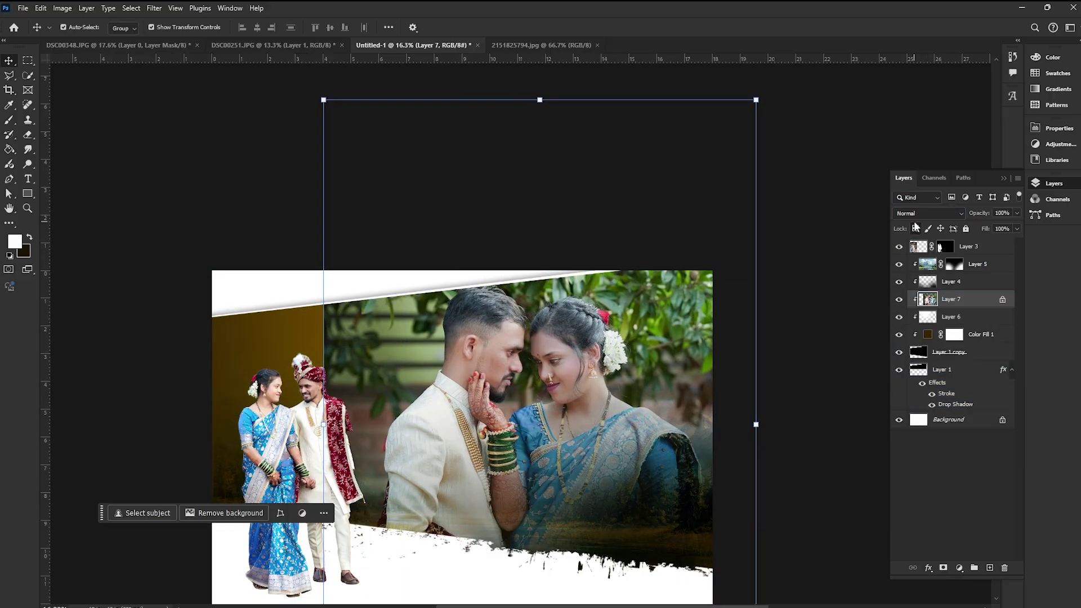
pyautogui.click(918, 215)
pyautogui.click(936, 222)
pyautogui.click(1002, 299)
pyautogui.click(935, 214)
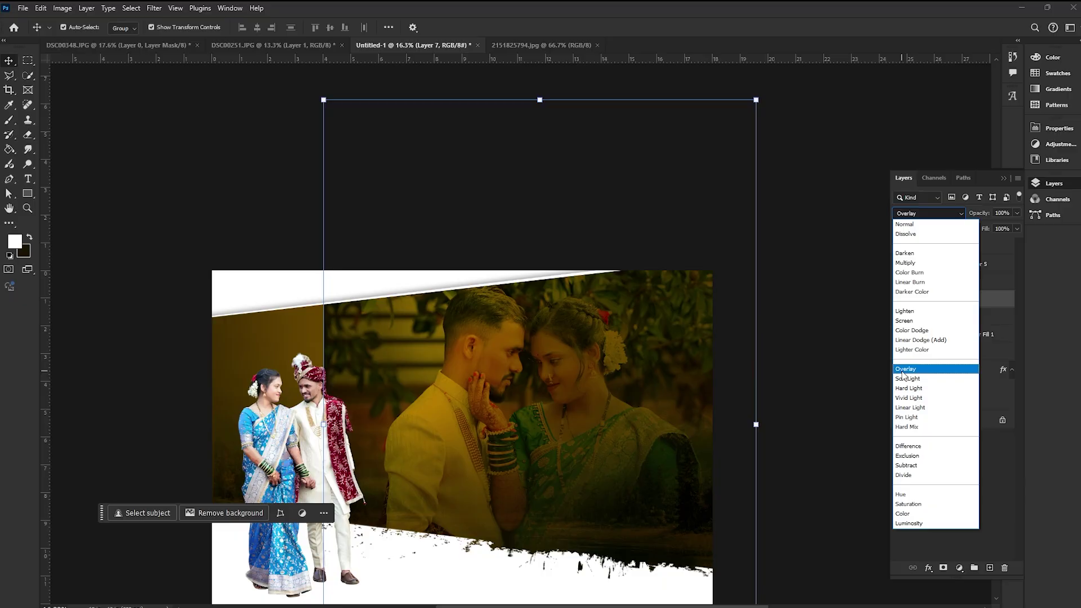
pyautogui.click(902, 369)
# Hide the Layer 7 portrait with a black mask and reveal the couple's faces with a 3000 px soft white brush.
pyautogui.keyDown('alt'); pyautogui.click(943, 568); pyautogui.keyUp('alt')
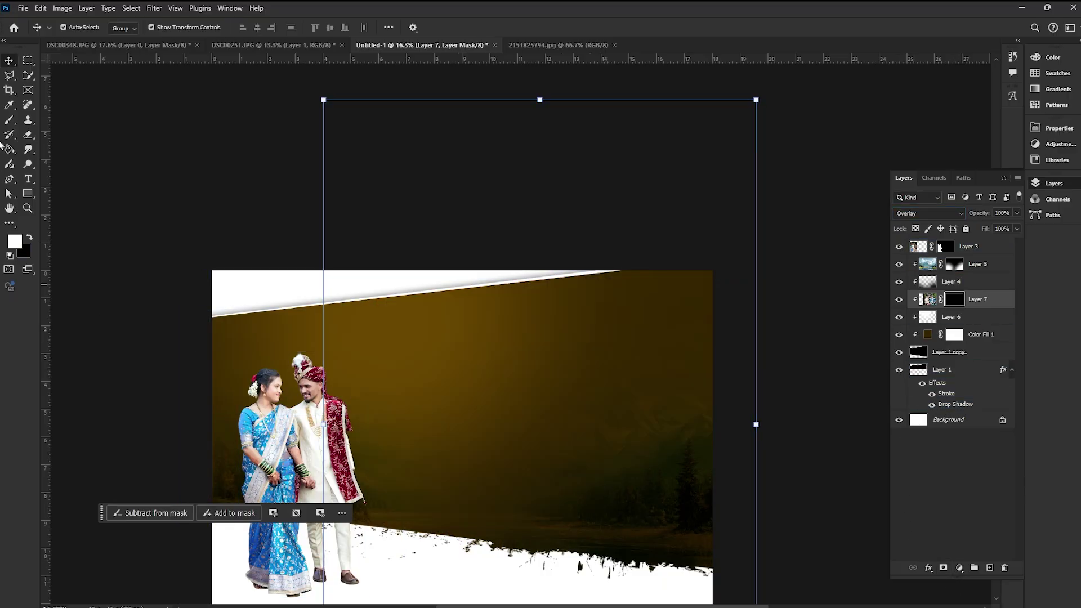
pyautogui.press('b')
pyautogui.press('[')
pyautogui.press('[')
pyautogui.click(538, 346)
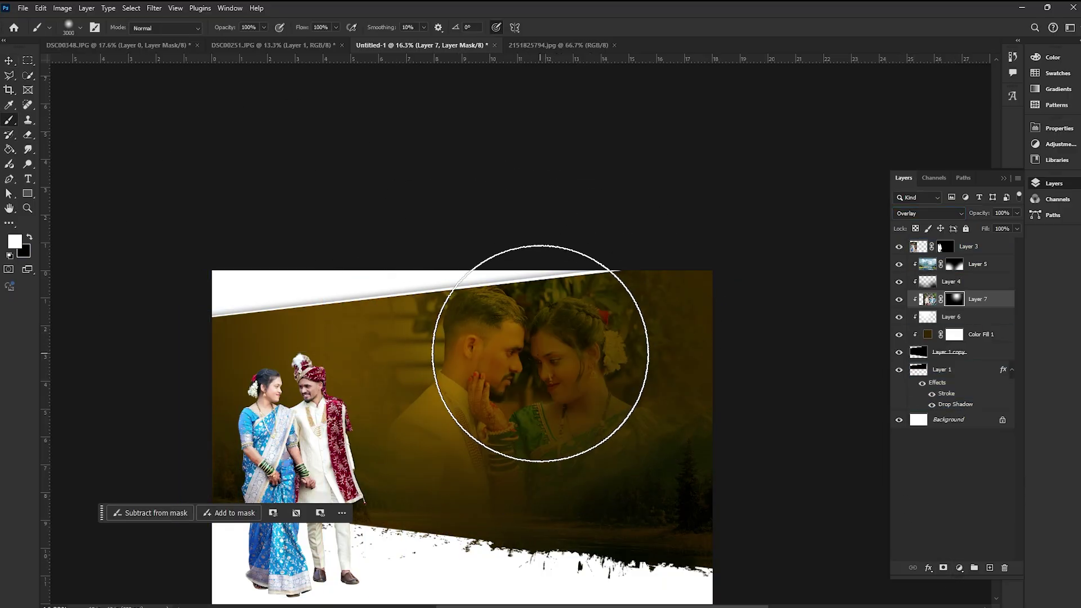
# Change the blend mode of the white glow on Layer 6 to Soft Light.
pyautogui.click(957, 316)
pyautogui.click(929, 213)
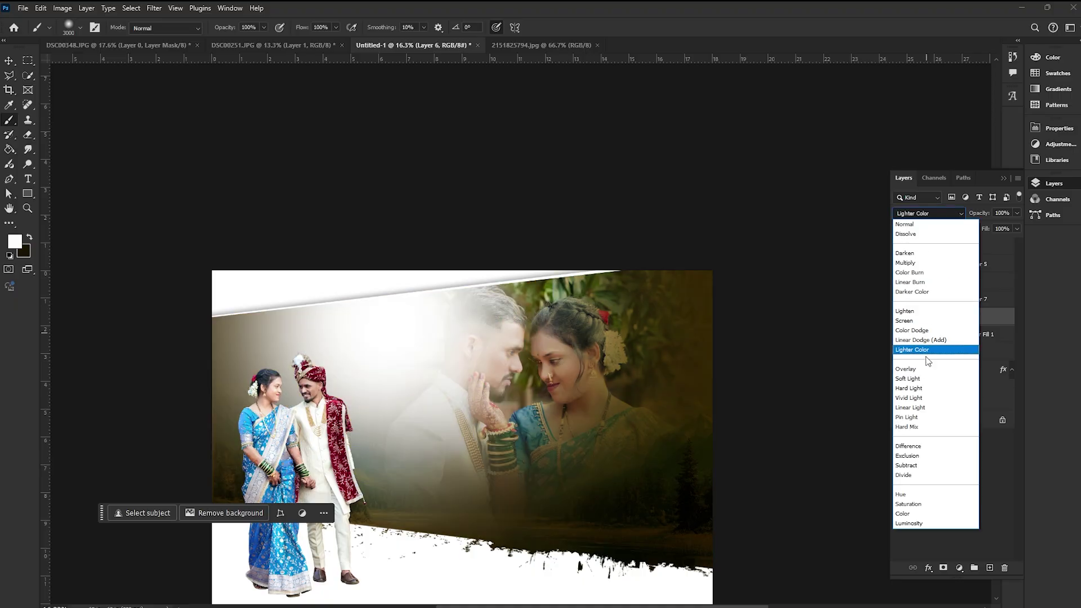
pyautogui.click(909, 378)
# Move the Layer 7 portrait left and slightly down within the slanted shape, and select the glow on Layer 6.
pyautogui.press('v')
pyautogui.moveTo(583, 353)
pyautogui.mouseDown()
pyautogui.moveTo(494, 367)
pyautogui.moveTo(525, 370)
pyautogui.mouseUp()
pyautogui.press('s')
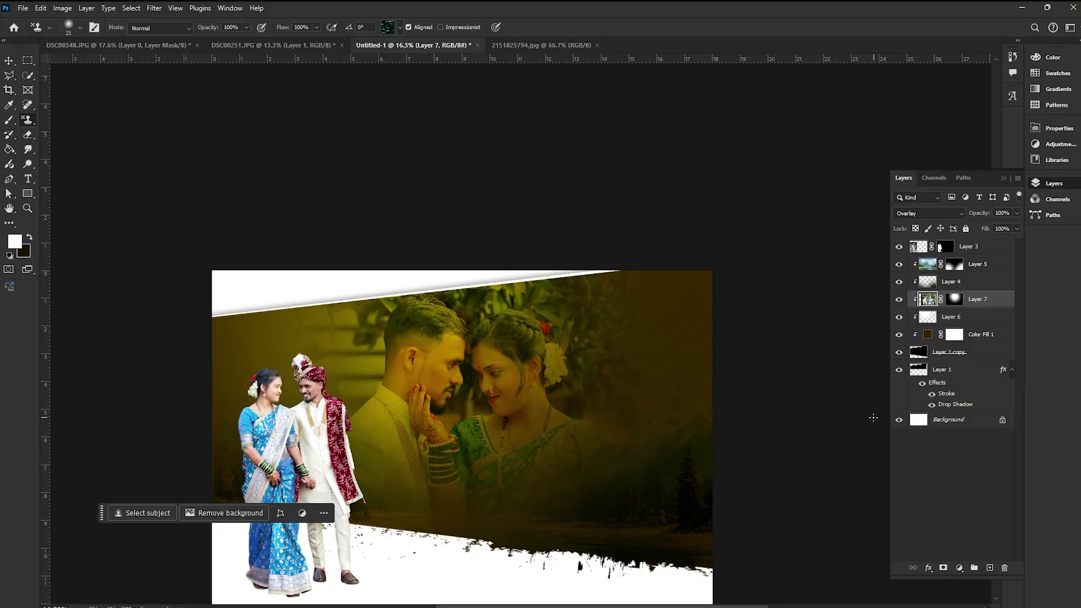
pyautogui.click(960, 353)
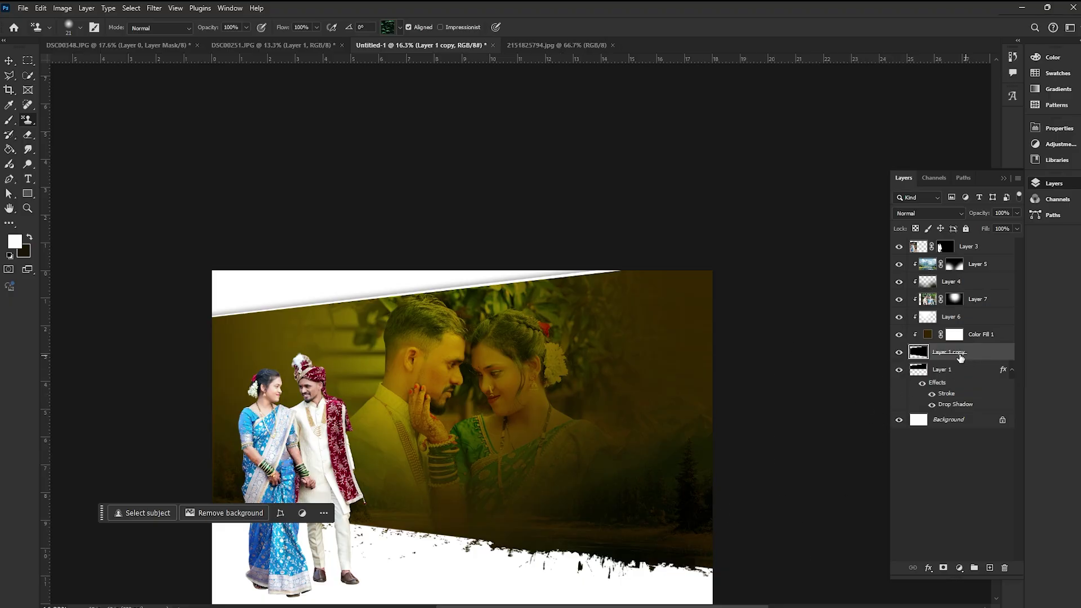
pyautogui.click(972, 320)
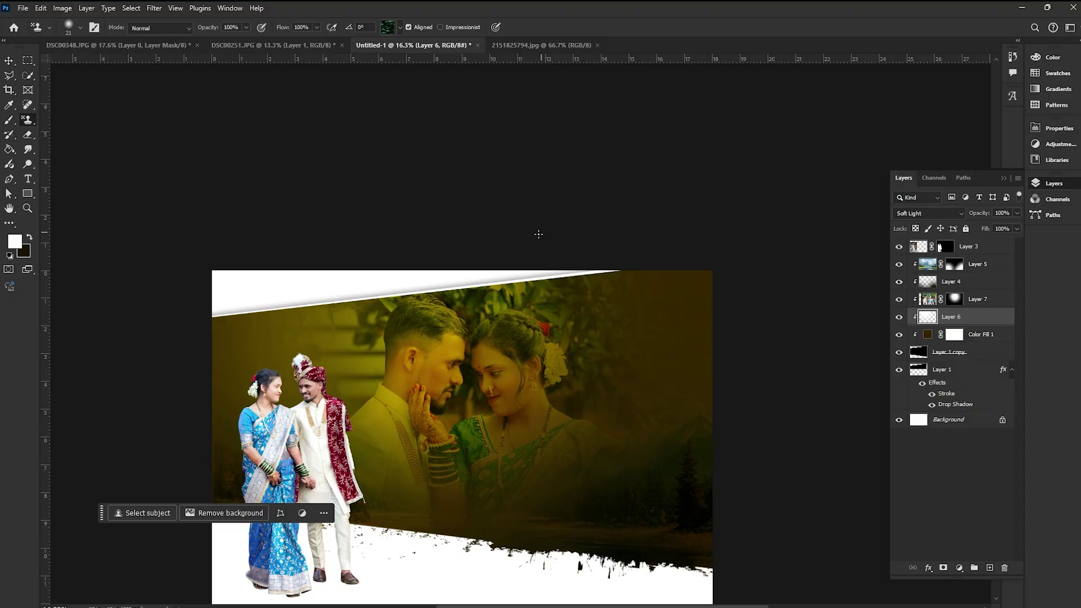
# Duplicate the Layer 6 glow and clip the copy to the slanted shape.
pyautogui.click(8, 62)
pyautogui.click(976, 300)
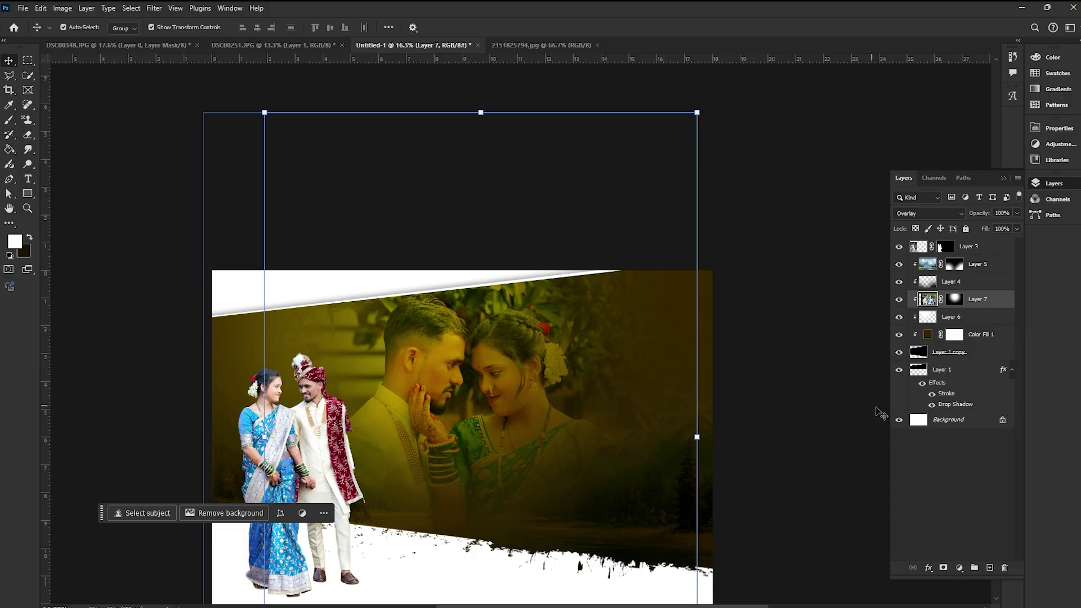
pyautogui.click(969, 318)
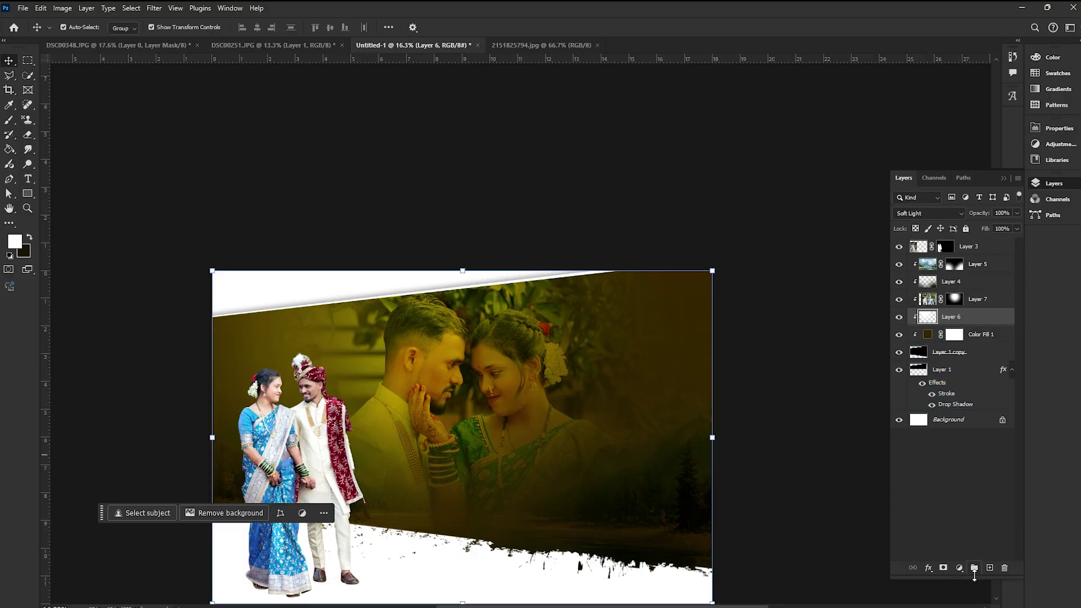
pyautogui.moveTo(987, 575); pyautogui.dragTo(989, 569)
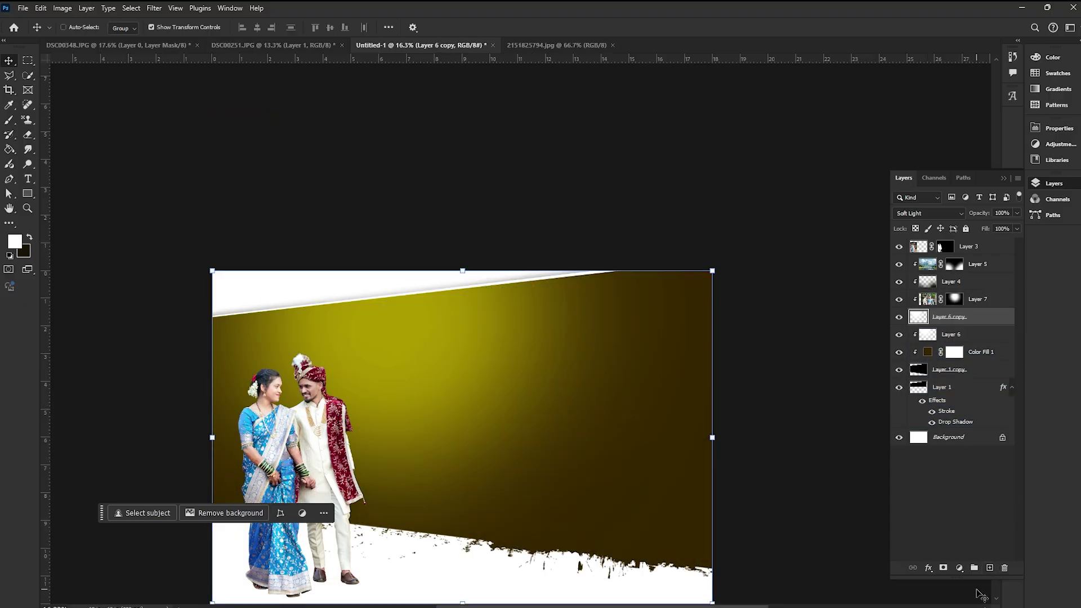
pyautogui.moveTo(923, 317)
pyautogui.mouseDown()
pyautogui.moveTo(946, 351)
pyautogui.moveTo(926, 334)
pyautogui.mouseUp()
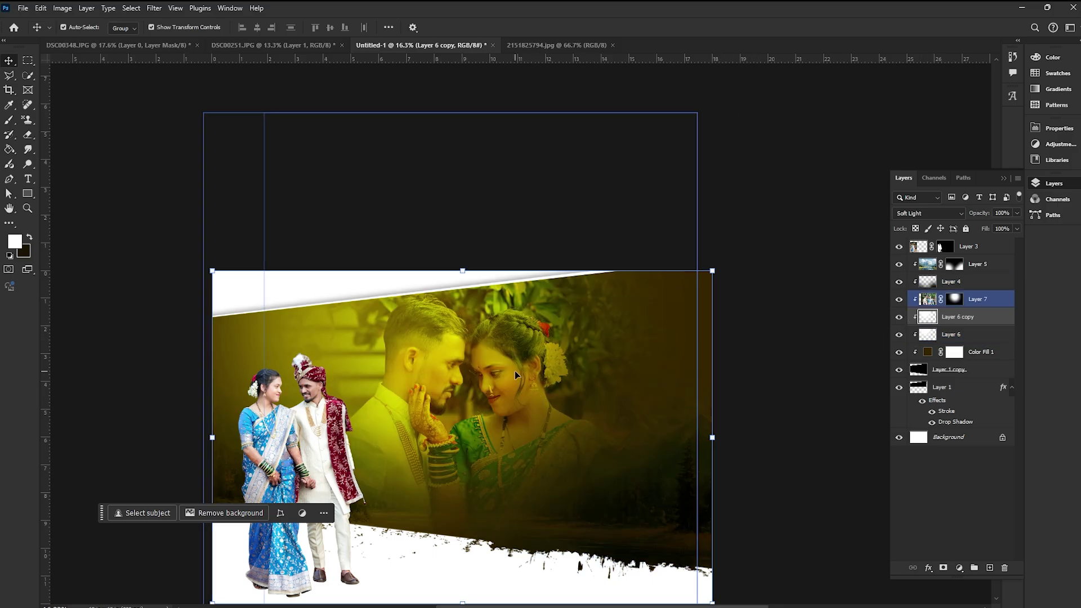
# Try shifting the Layer 7 portrait slightly to the right, and undo the move.
pyautogui.click(514, 371)
pyautogui.click(758, 457)
pyautogui.click(487, 367)
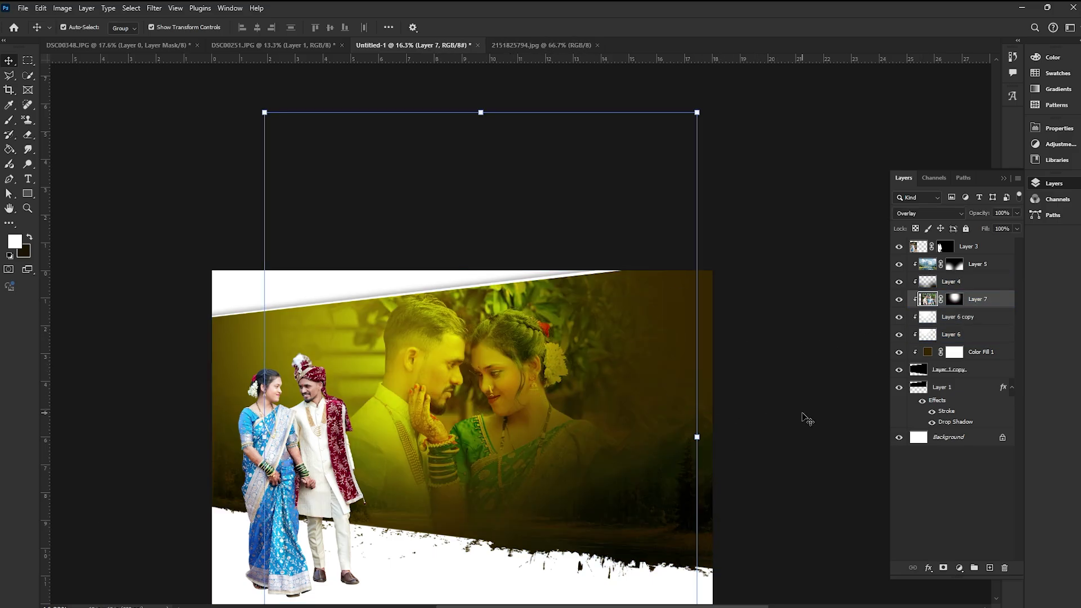
pyautogui.moveTo(522, 378); pyautogui.dragTo(537, 378)
pyautogui.hotkey('ctrl', 'z')
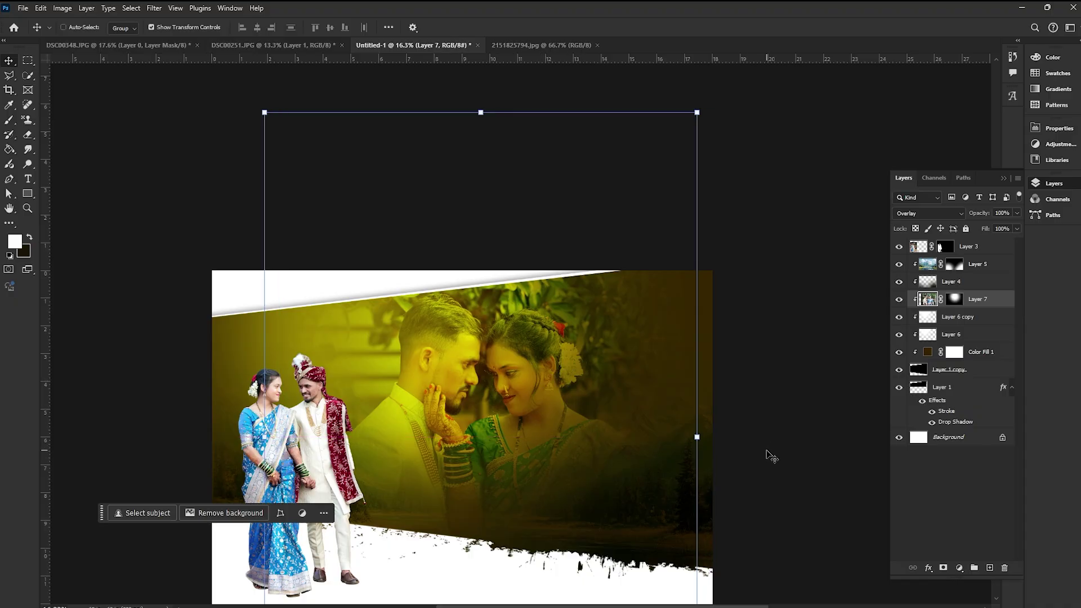
# Scale up the Layer 7 portrait until its side reaches the page's right edge.
pyautogui.click(629, 378)
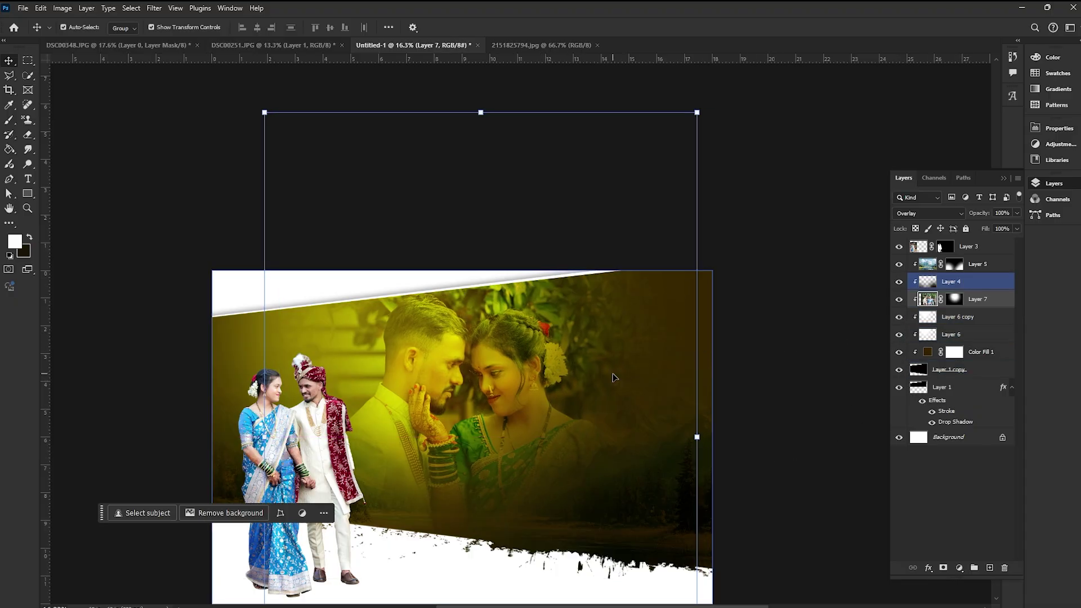
pyautogui.click(957, 299)
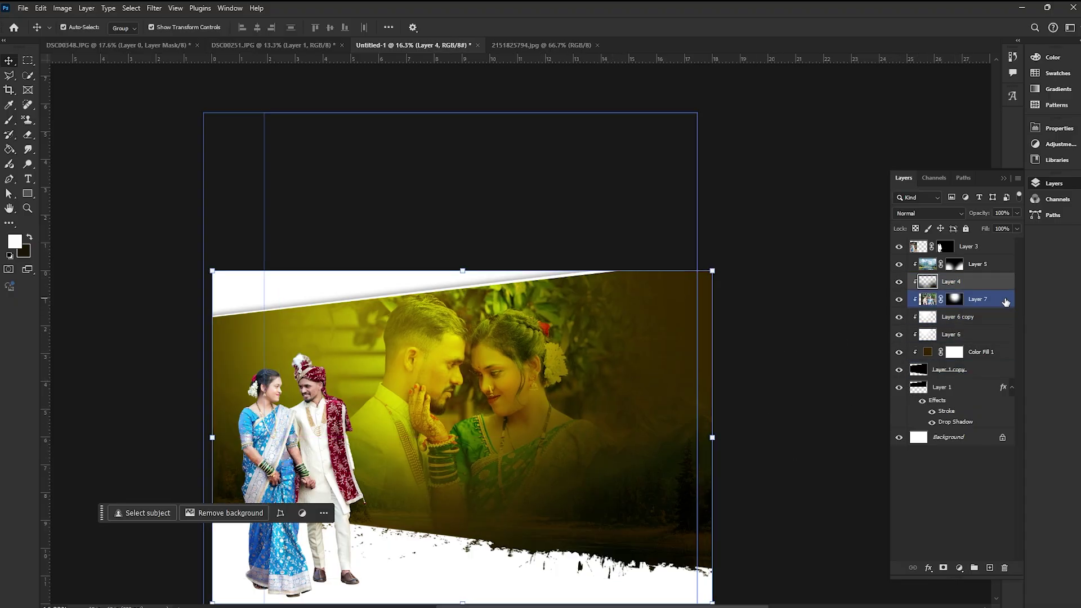
pyautogui.moveTo(698, 437); pyautogui.dragTo(712, 436)
pyautogui.press('Return')
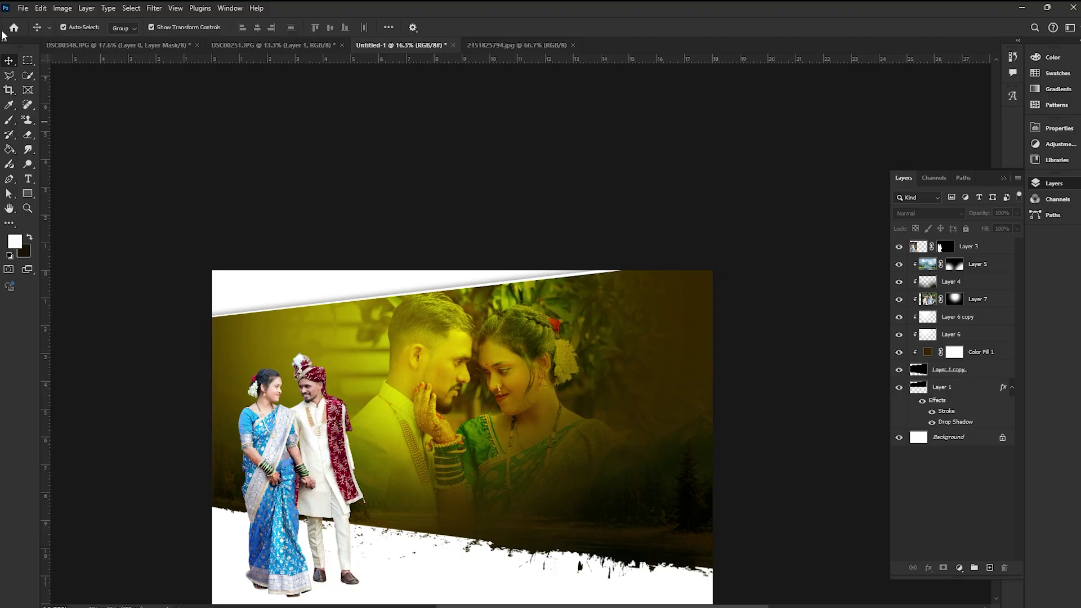
# Add a new layer above Layer 6 copy and paint a soft white glow over the page's upper-right corner with a 5000 px brush.
pyautogui.click(9, 119)
pyautogui.click(977, 317)
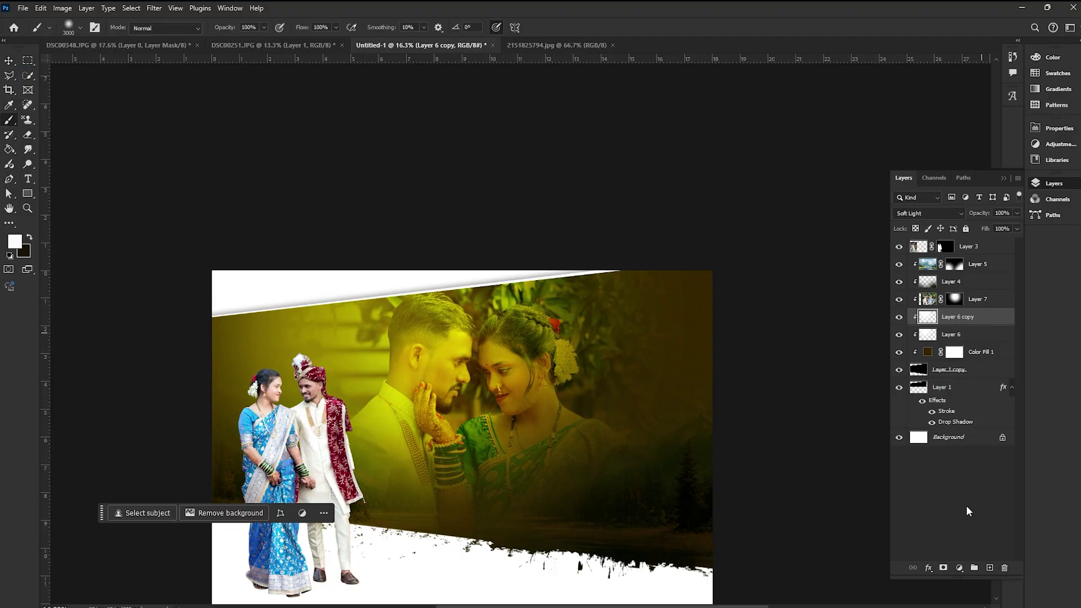
pyautogui.click(989, 567)
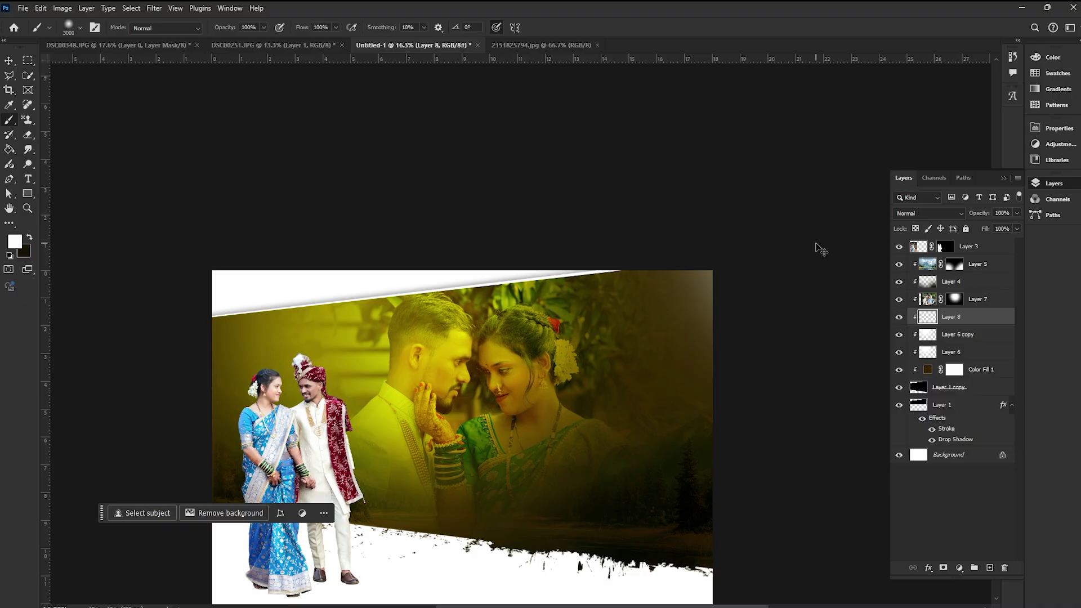
pyautogui.press('Return')
pyautogui.press(']')
pyautogui.press(']')
pyautogui.press(']')
pyautogui.press(']')
pyautogui.press(']')
pyautogui.press(']')
pyautogui.press(']')
pyautogui.press(']')
pyautogui.press(']')
pyautogui.press(']')
pyautogui.press(']')
pyautogui.press(']')
pyautogui.press(']')
pyautogui.press(']')
pyautogui.press(']')
pyautogui.press(']')
pyautogui.press(']')
pyautogui.press(']')
pyautogui.press(']')
pyautogui.press(']')
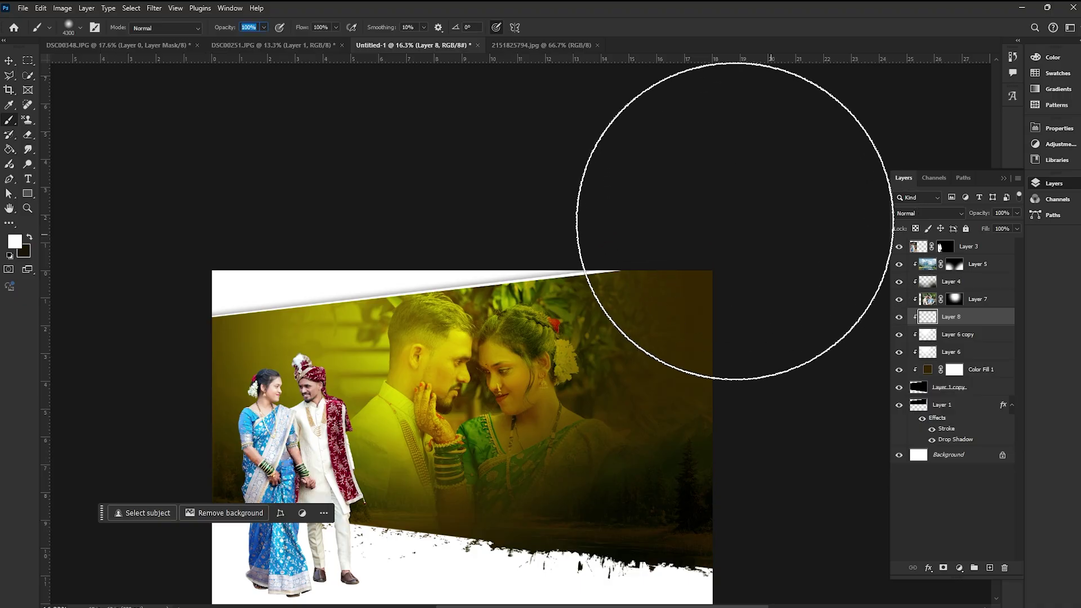
pyautogui.click(844, 196)
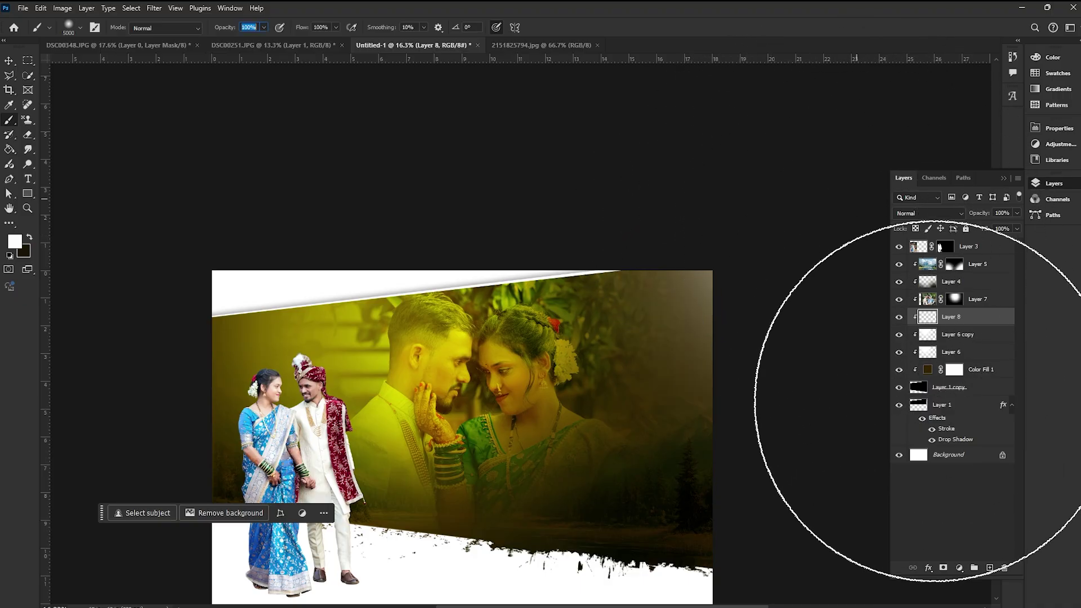
pyautogui.click(841, 249)
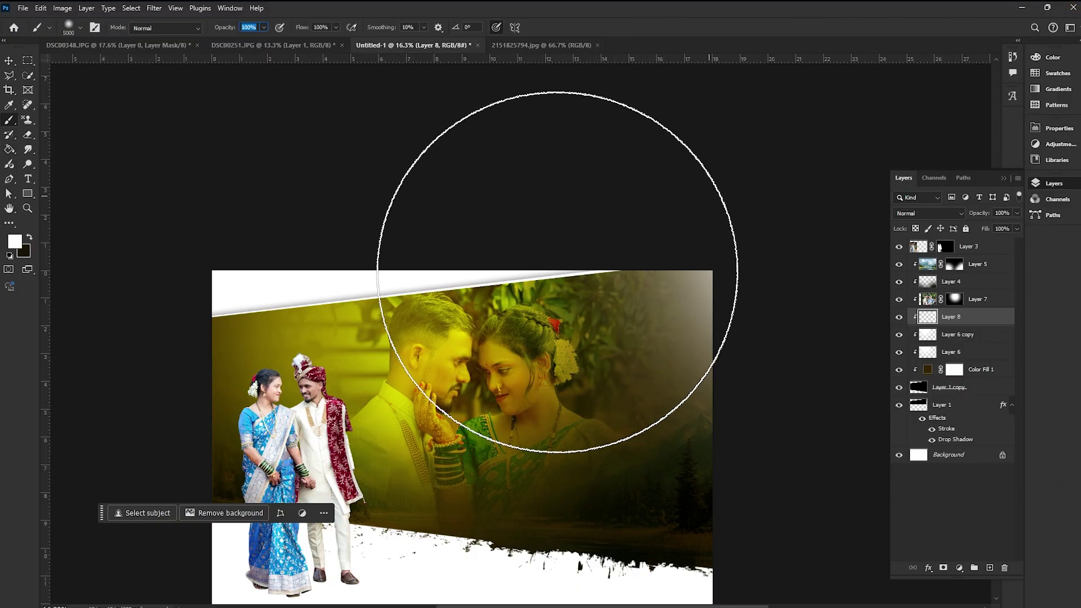
pyautogui.click(959, 303)
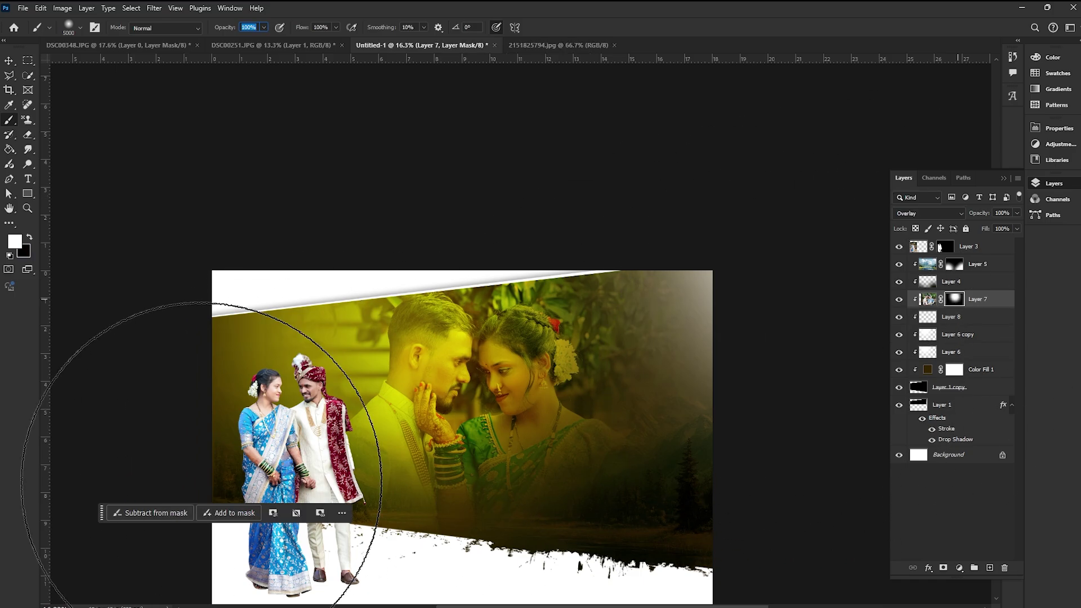
pyautogui.click(28, 135)
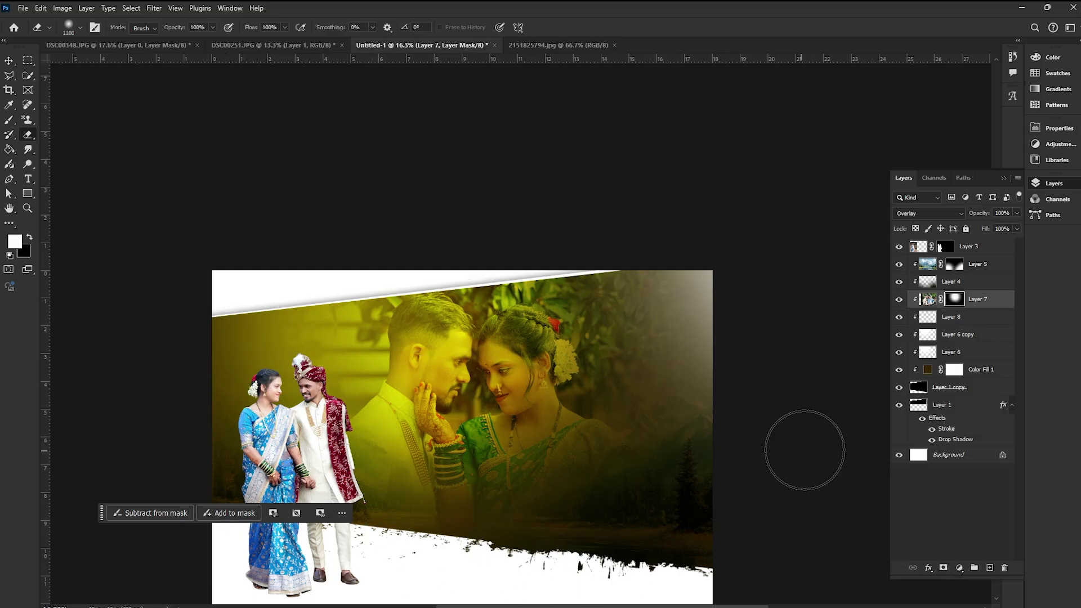
pyautogui.click(9, 60)
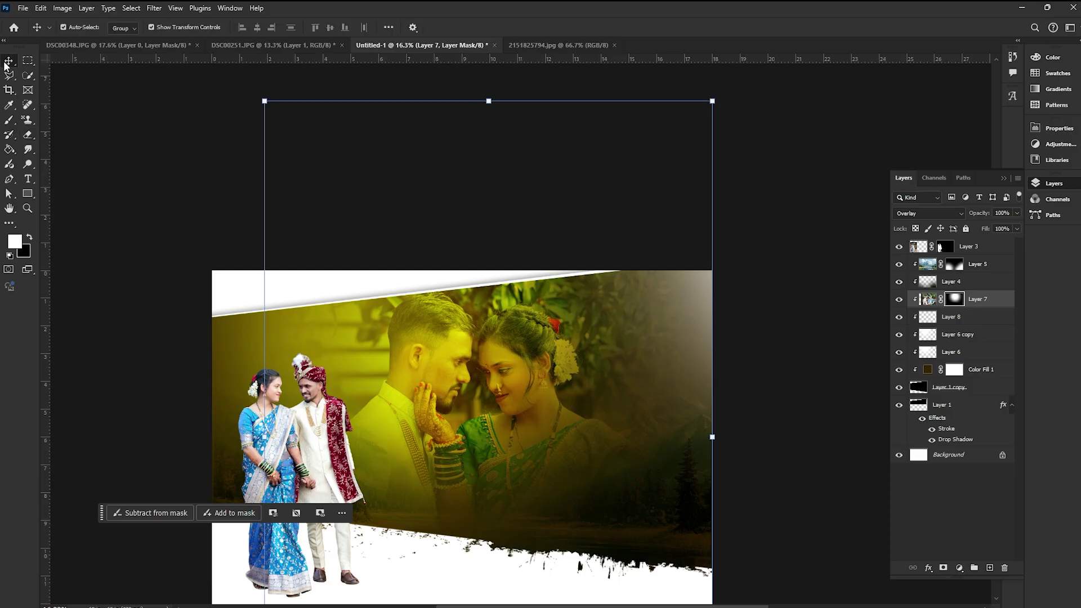
pyautogui.click(181, 145)
pyautogui.scroll(2, 478, 305)
pyautogui.scroll(-2, 472, 300)
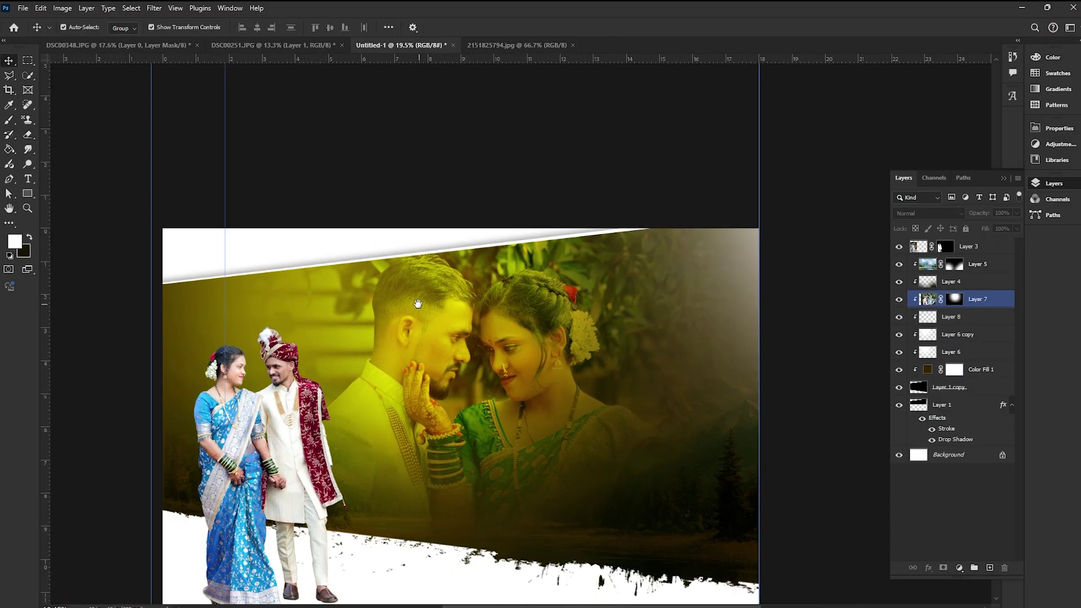
pyautogui.hscroll(-1, 360, 309)
pyautogui.scroll(3, 295, 321)
pyautogui.click(373, 335)
pyautogui.scroll(-1, 375, 336)
pyautogui.scroll(-3, 374, 336)
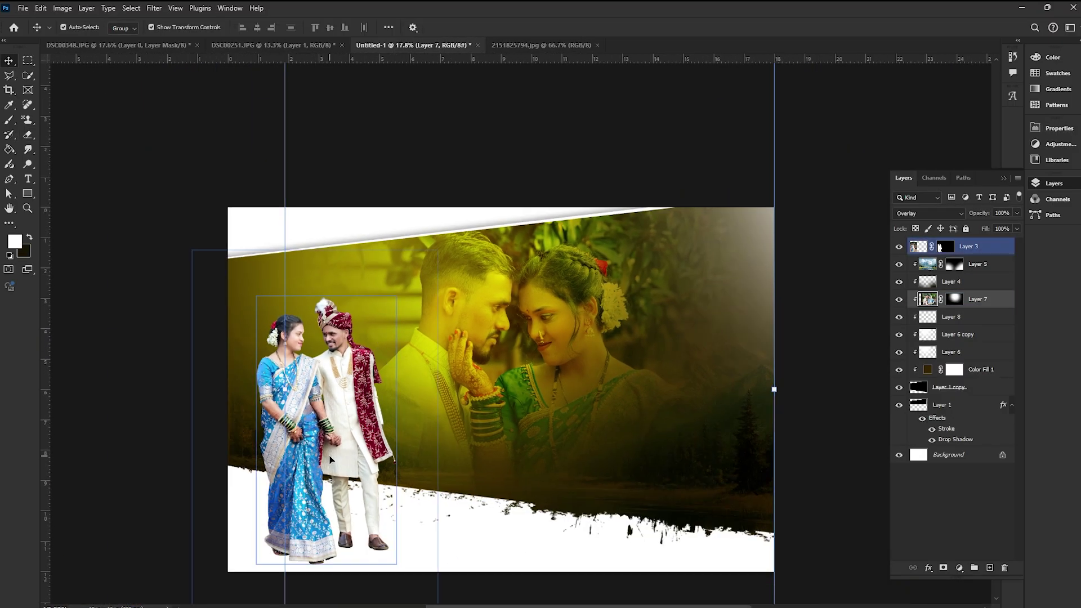
pyautogui.click(360, 383)
pyautogui.click(975, 270)
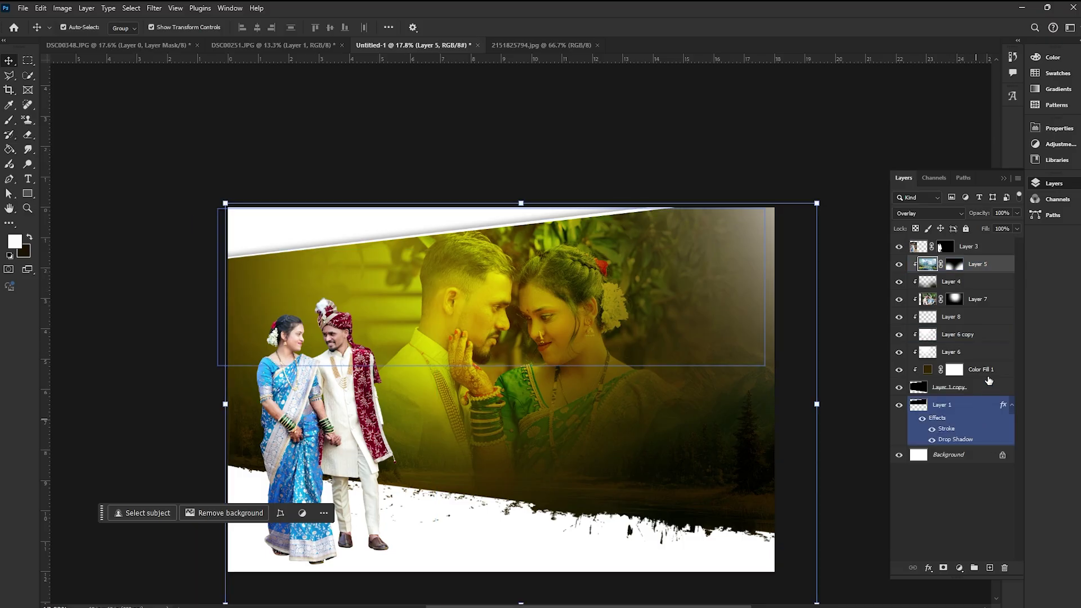
pyautogui.click(957, 316)
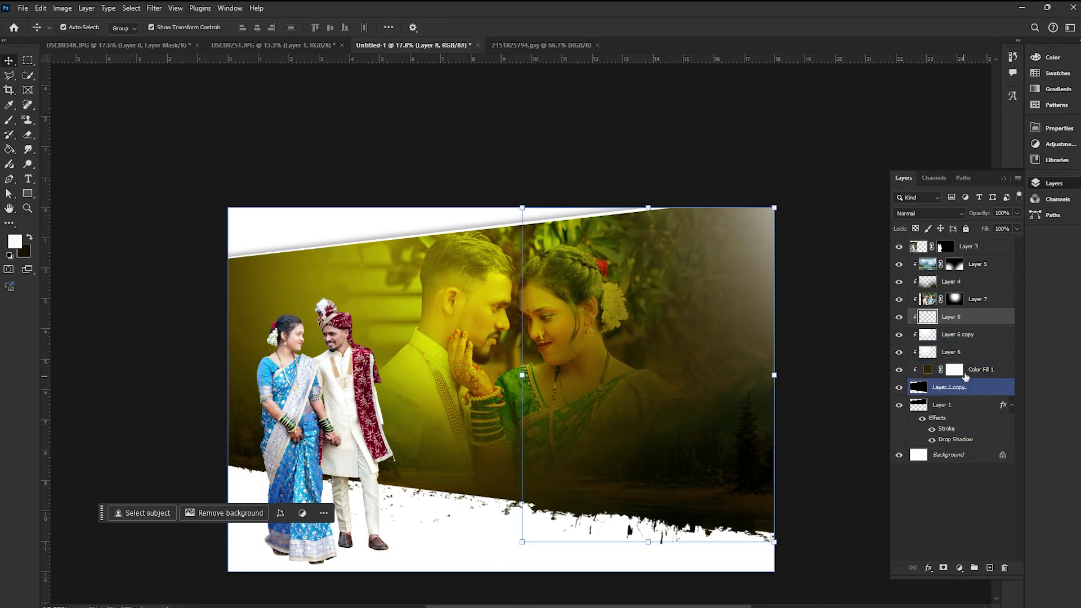
pyautogui.click(960, 353)
pyautogui.click(495, 316)
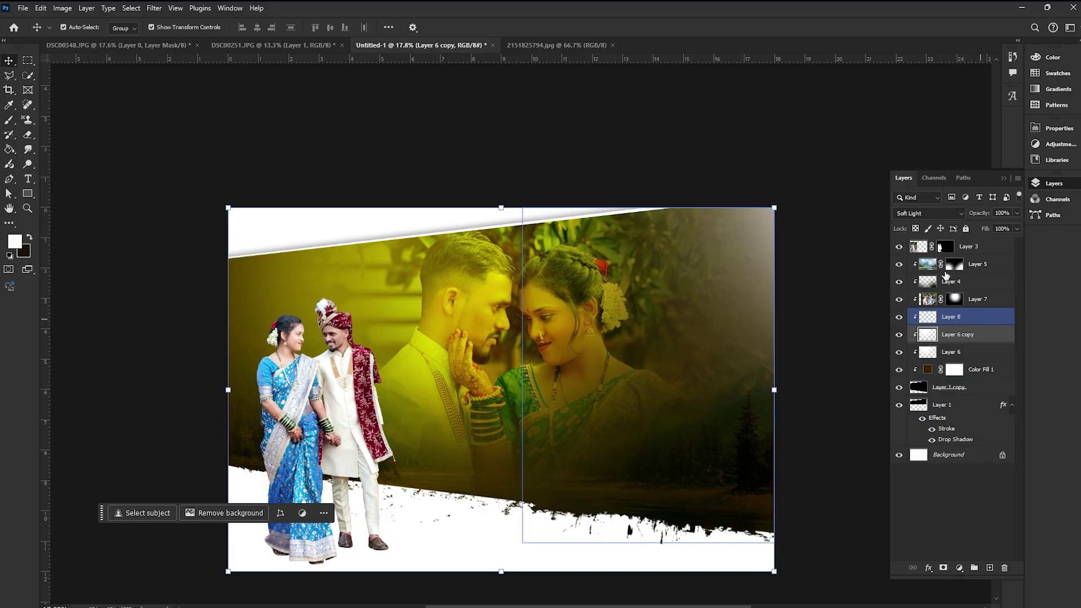
# Add a new layer above Layer 4 and paint a soft white glow behind the standing couple with a 2500 px brush.
pyautogui.click(957, 281)
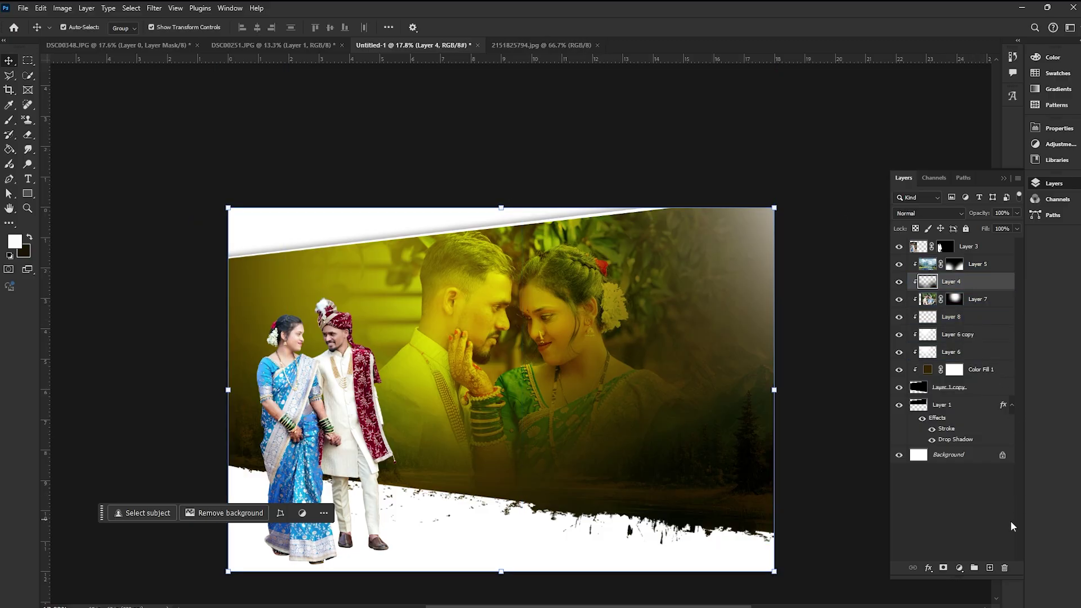
pyautogui.click(987, 567)
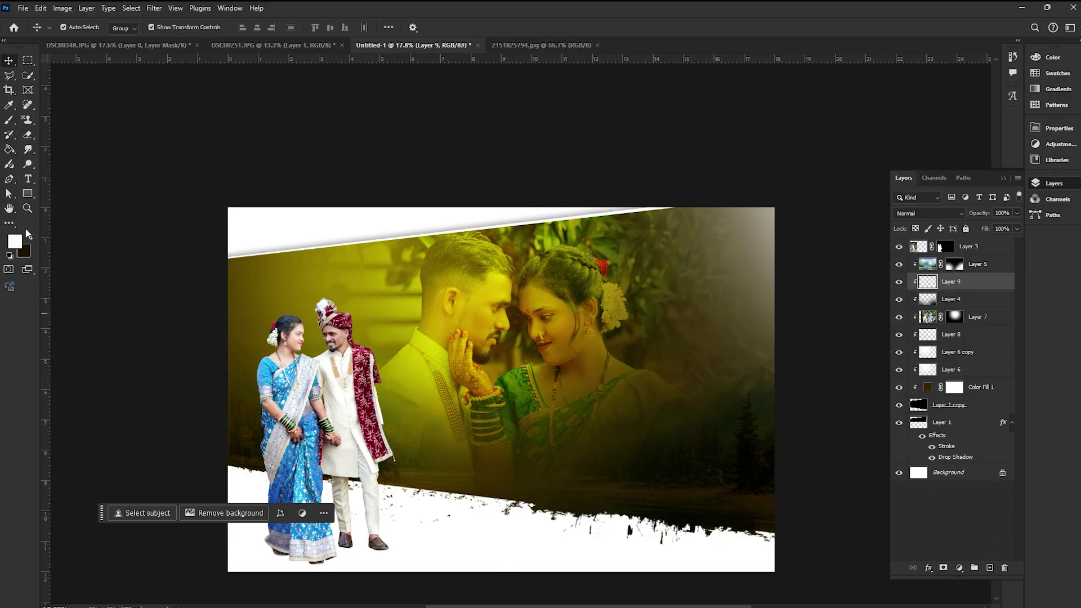
pyautogui.press('b')
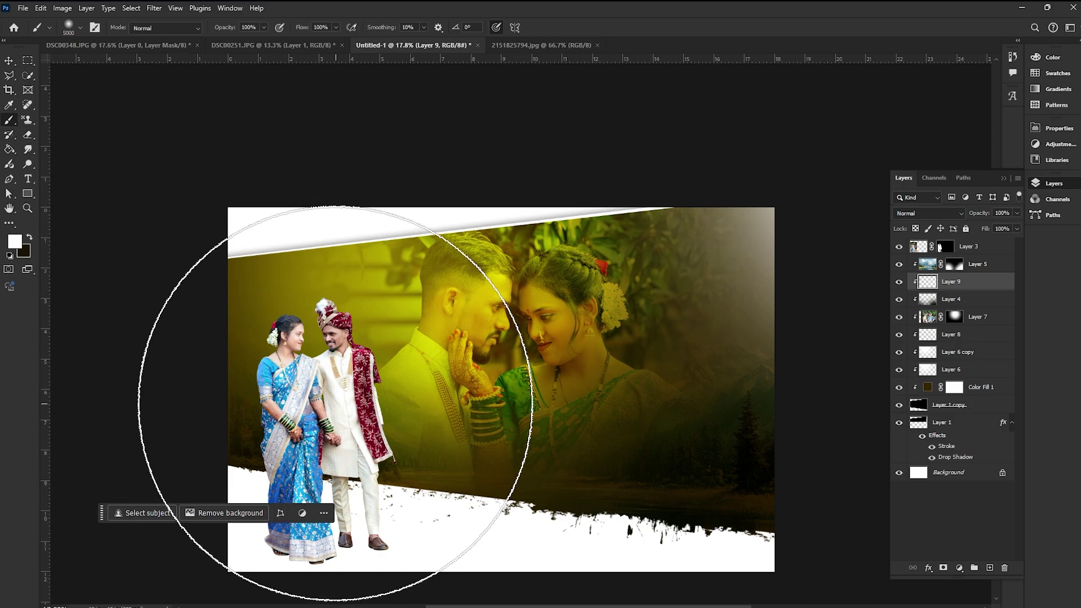
pyautogui.press('[')
pyautogui.press('[')
pyautogui.press('[')
pyautogui.press('[')
pyautogui.press('[')
pyautogui.press('[')
pyautogui.press('[')
pyautogui.press('[')
pyautogui.press('[')
pyautogui.press('[')
pyautogui.press('[')
pyautogui.press('[')
pyautogui.press('[')
pyautogui.press('[')
pyautogui.press('[')
pyautogui.press('[')
pyautogui.press('[')
pyautogui.press('[')
pyautogui.press('[')
pyautogui.press('[')
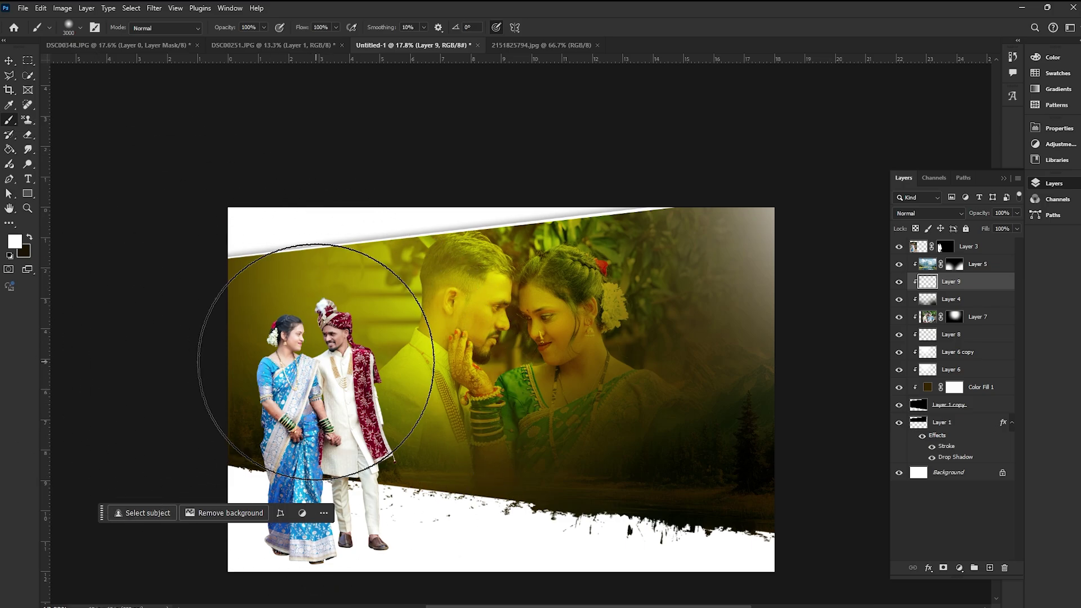
pyautogui.press('[')
pyautogui.click(352, 372)
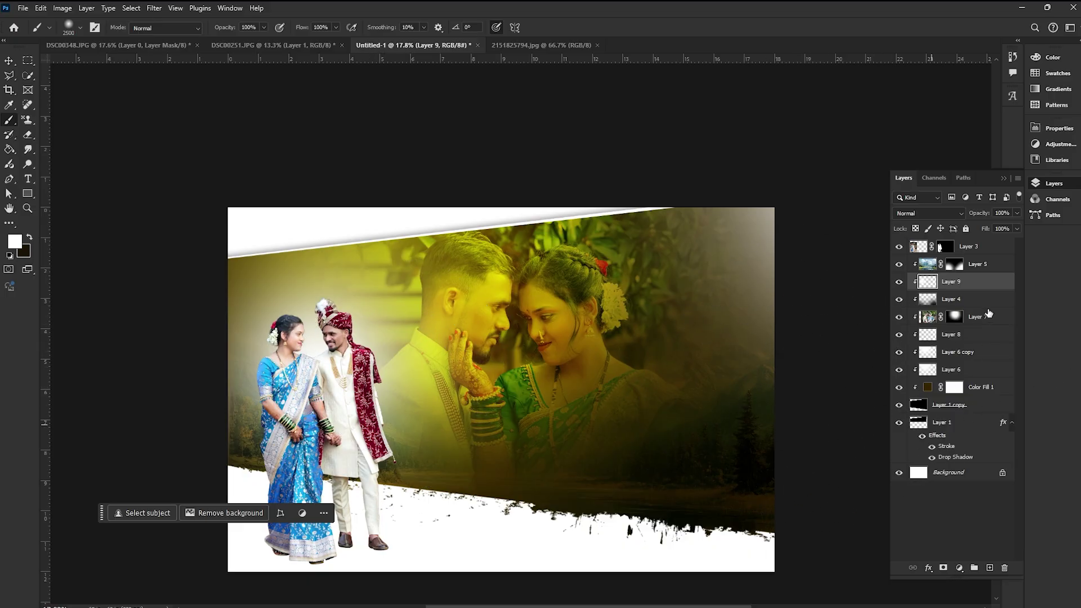
# Duplicate the Layer 3 couple cutout and turn the copy pure white using Levels with the black output level at 255.
pyautogui.click(967, 246)
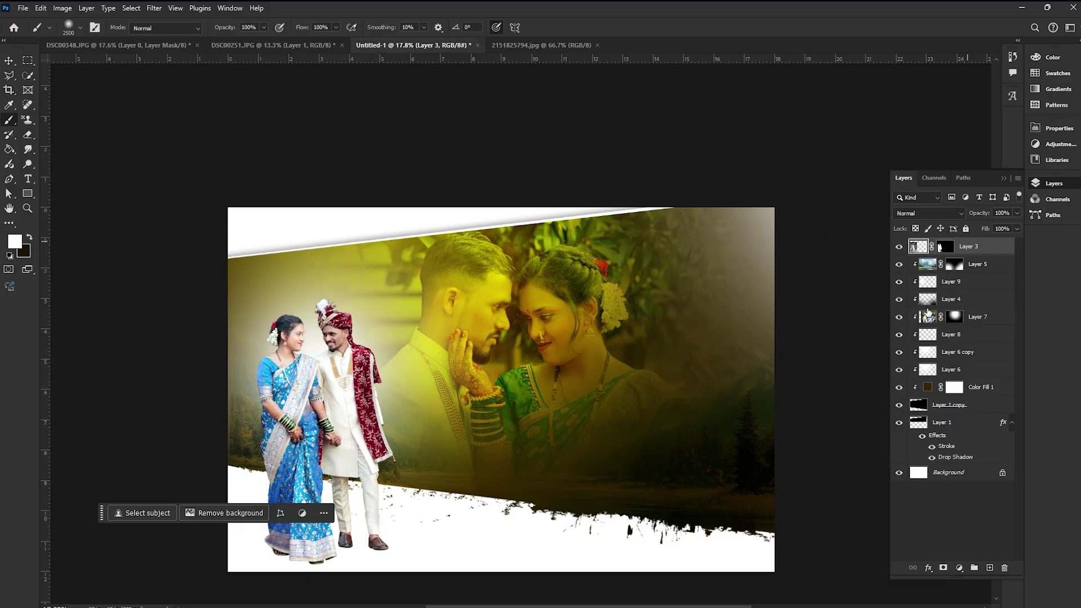
pyautogui.hotkey('ctrl', 'j')
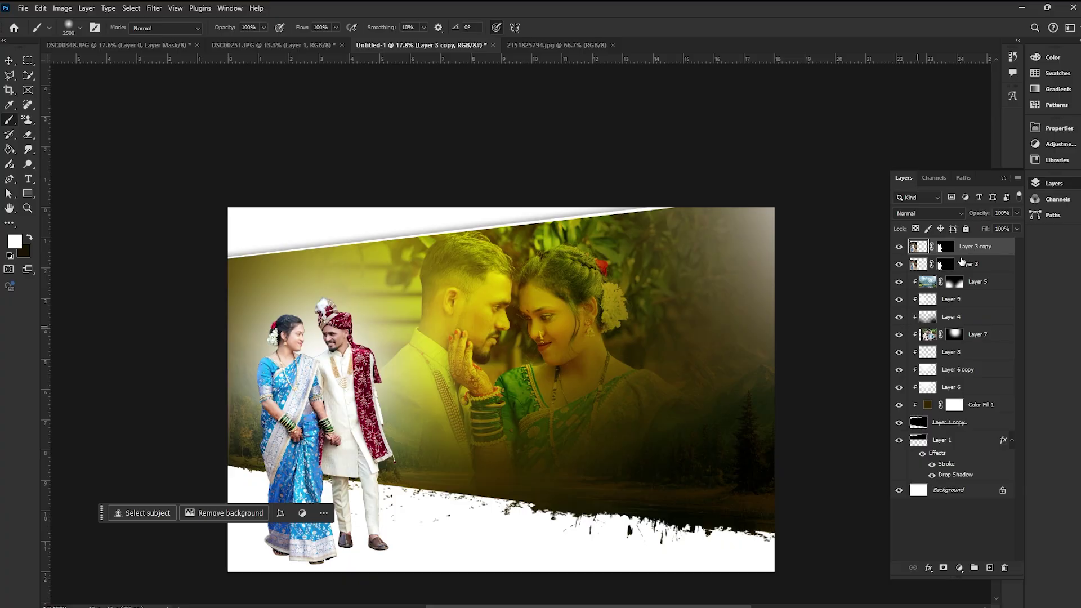
pyautogui.hotkey('ctrl', 'l')
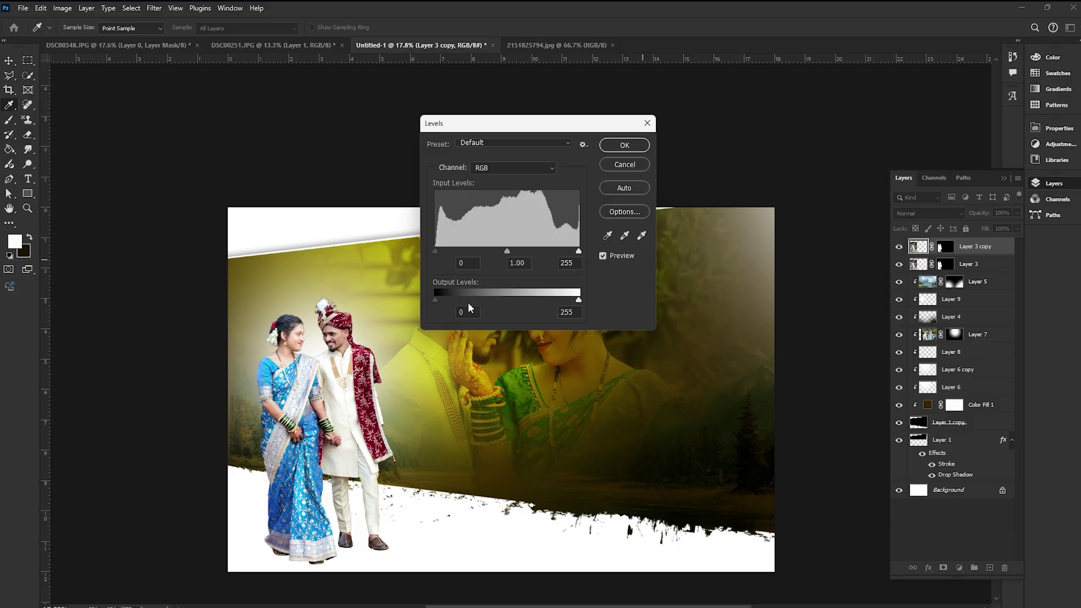
pyautogui.moveTo(435, 300); pyautogui.dragTo(594, 299)
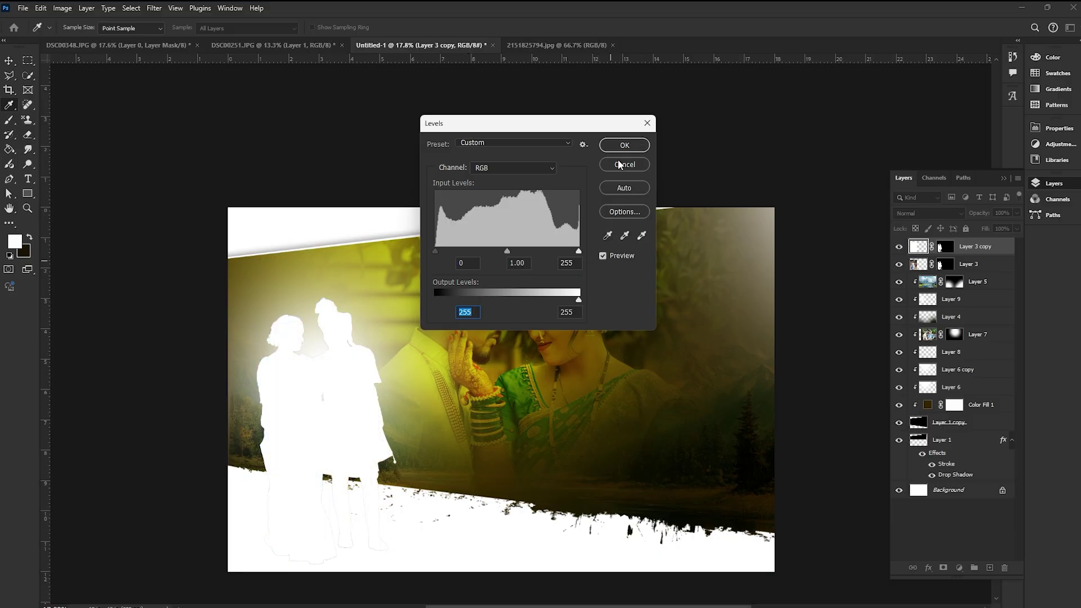
pyautogui.click(624, 145)
# Place the white couple silhouette beneath Layer 3 and nudge it slightly to the left.
pyautogui.moveTo(975, 248); pyautogui.dragTo(980, 276)
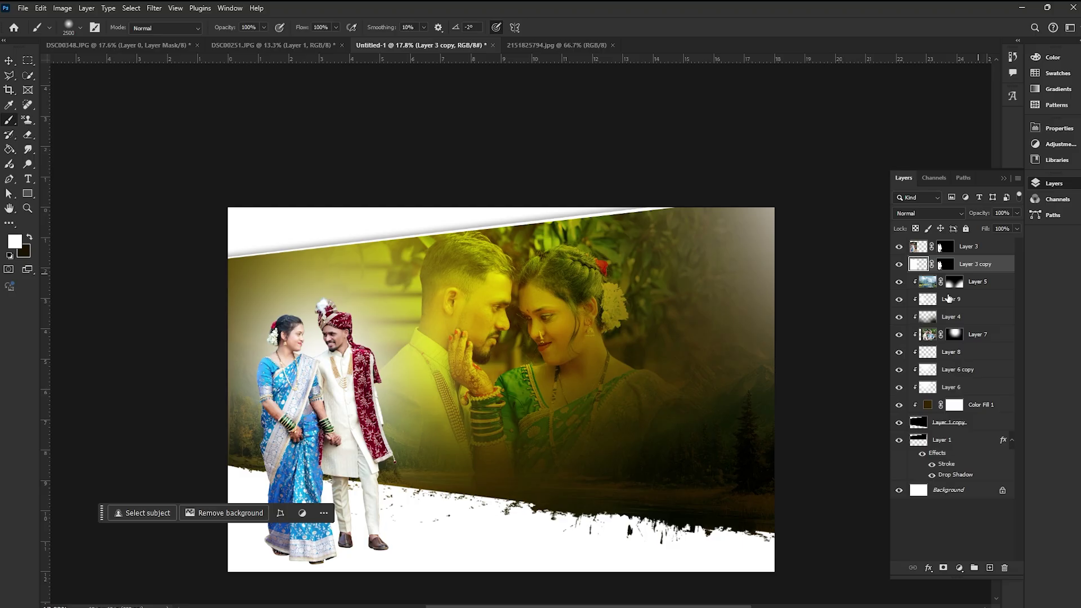
pyautogui.click(8, 61)
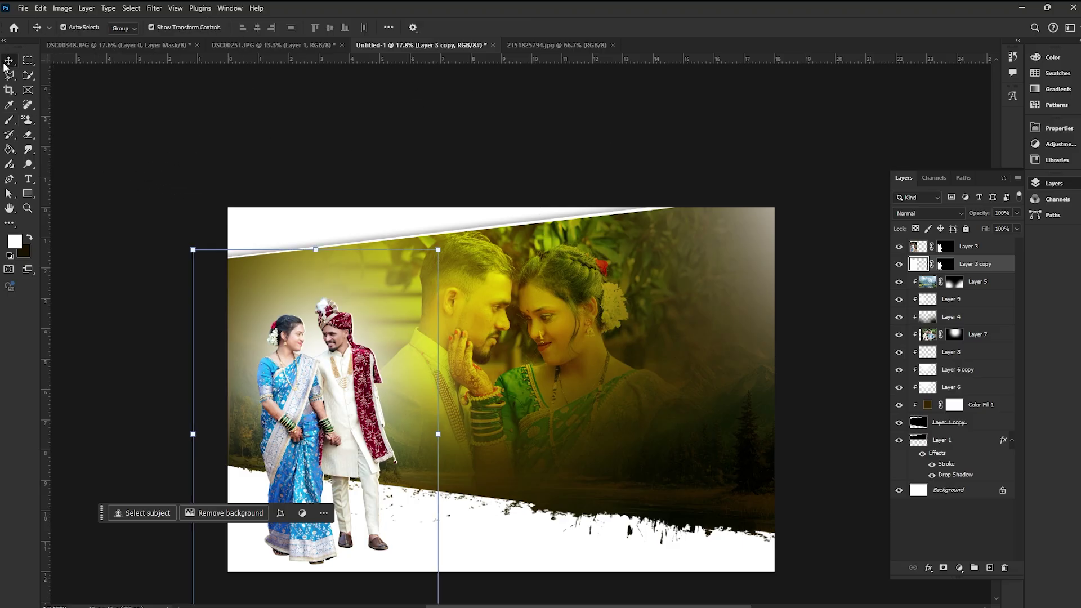
pyautogui.press('Left')
pyautogui.press('Left')
pyautogui.press('Left')
pyautogui.press('Left')
pyautogui.press('Left')
pyautogui.press('Left')
pyautogui.press('Left')
pyautogui.press('Left')
pyautogui.press('Left')
pyautogui.press('Left')
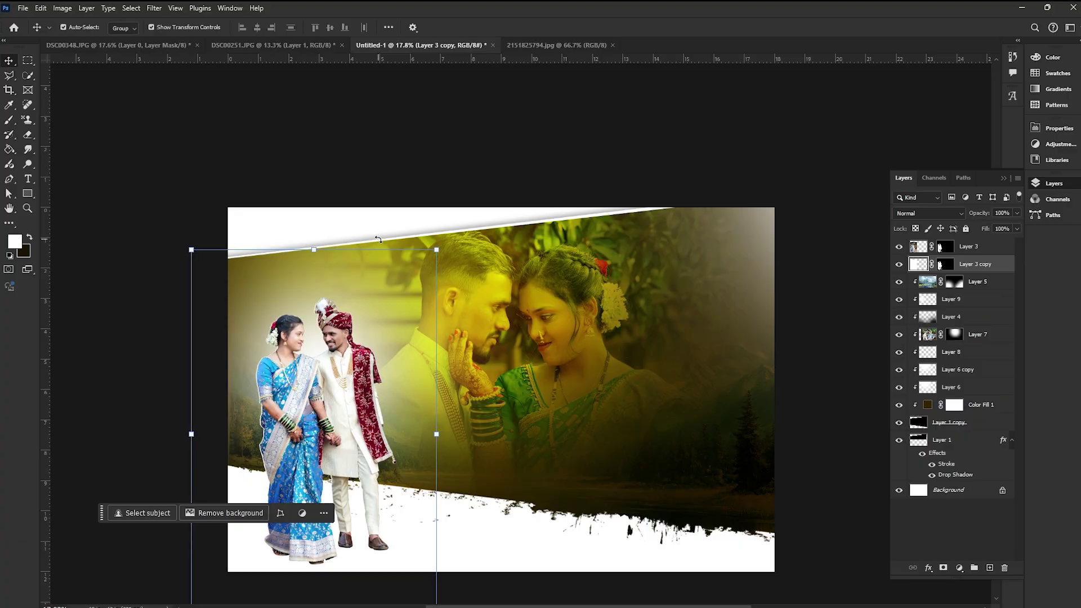
pyautogui.press('Left')
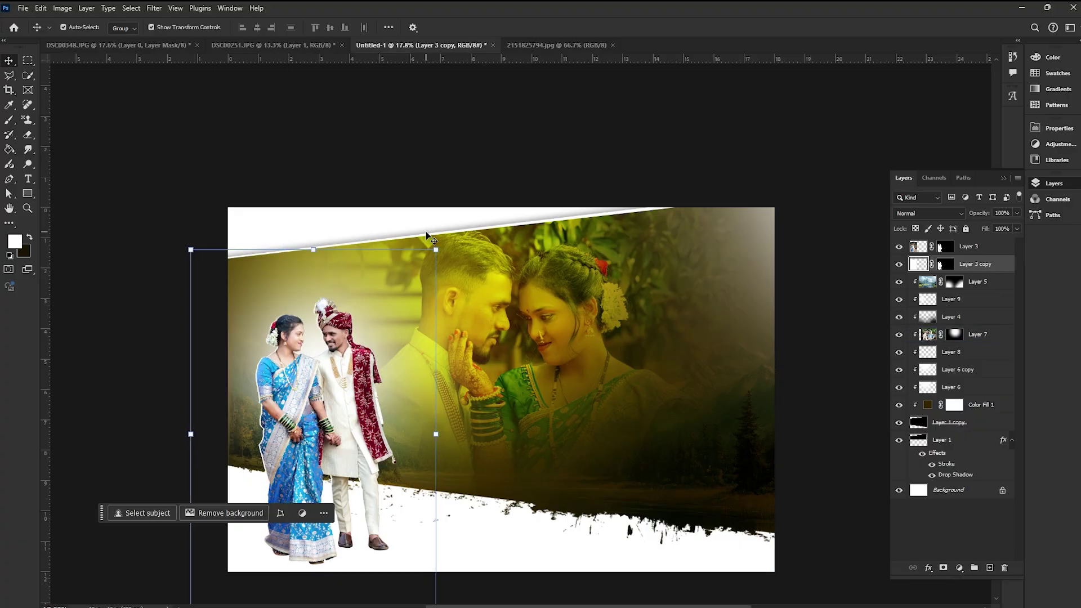
# Move the Layer 5 scenery beneath Layer 4 in the layer stack, keeping it above Layer 7.
pyautogui.click(376, 300)
pyautogui.scroll(5, 292, 372)
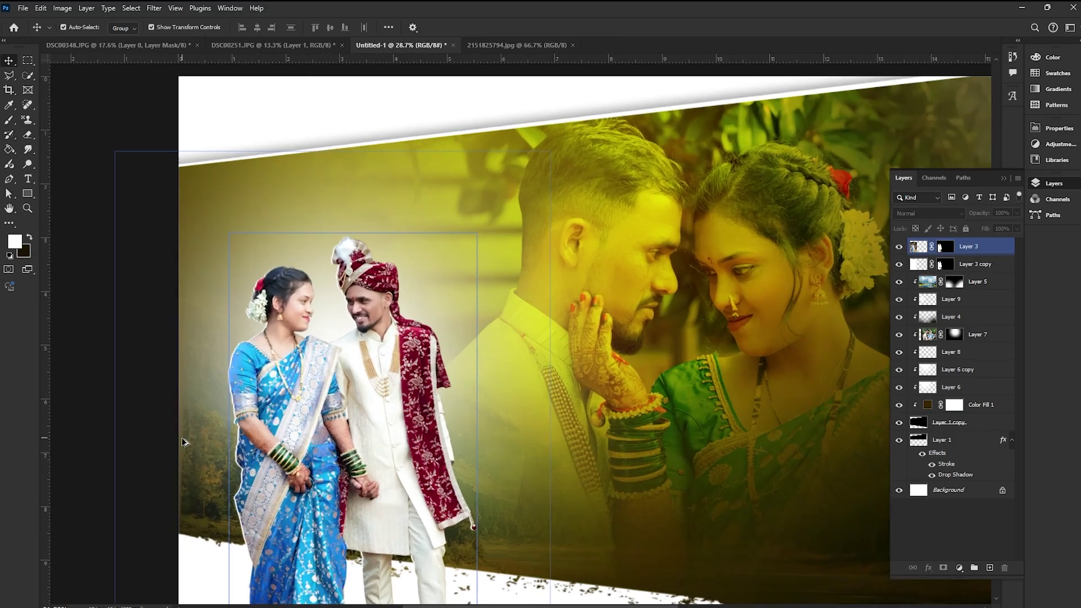
pyautogui.scroll(-2, 244, 410)
pyautogui.scroll(-3, 615, 441)
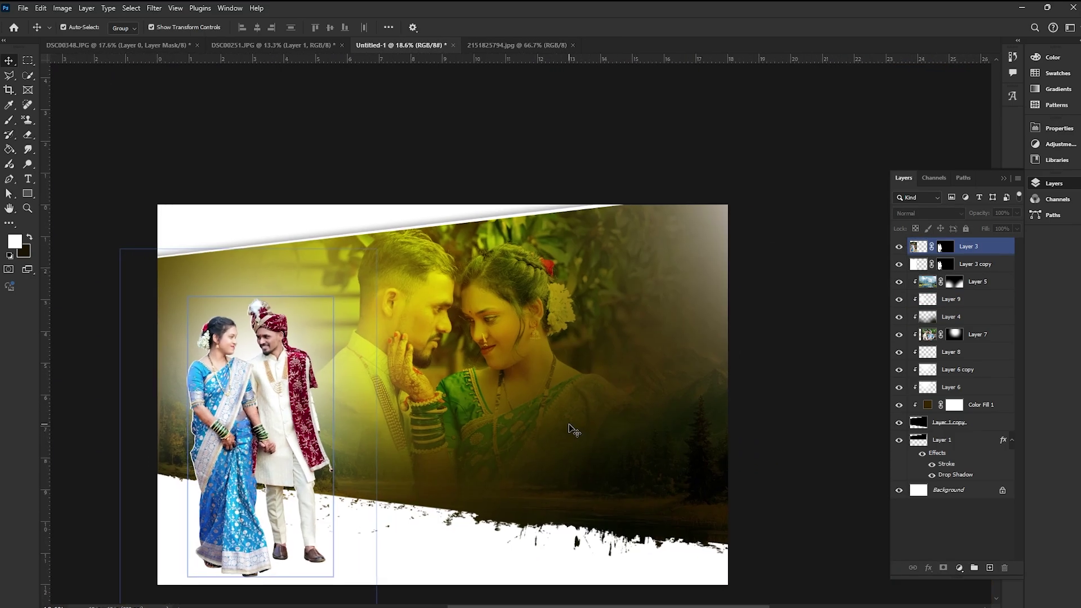
pyautogui.click(610, 427)
pyautogui.scroll(-2, 809, 459)
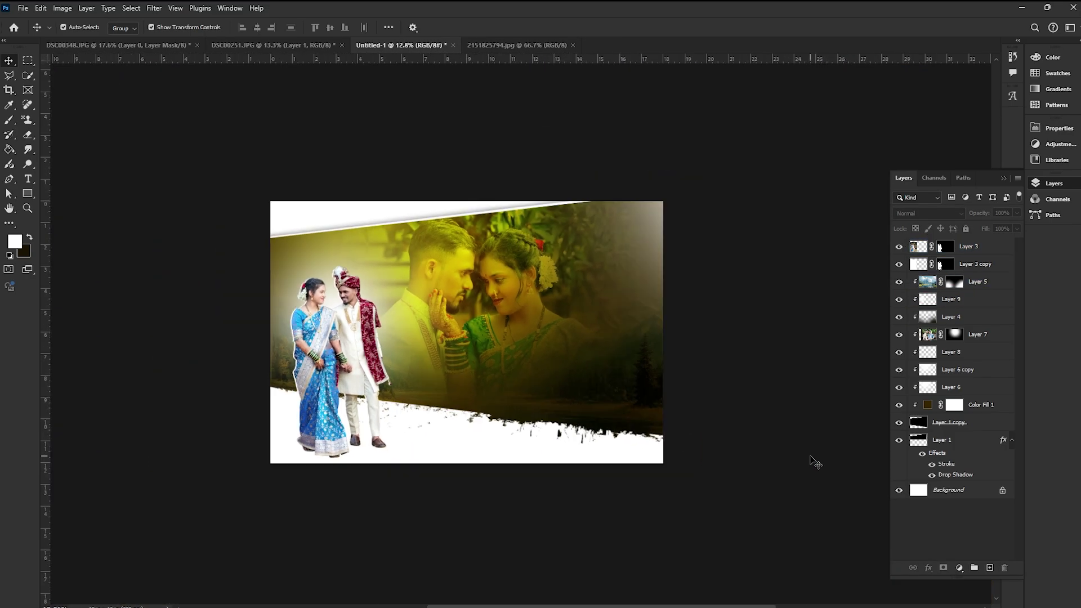
pyautogui.click(637, 406)
pyautogui.click(955, 317)
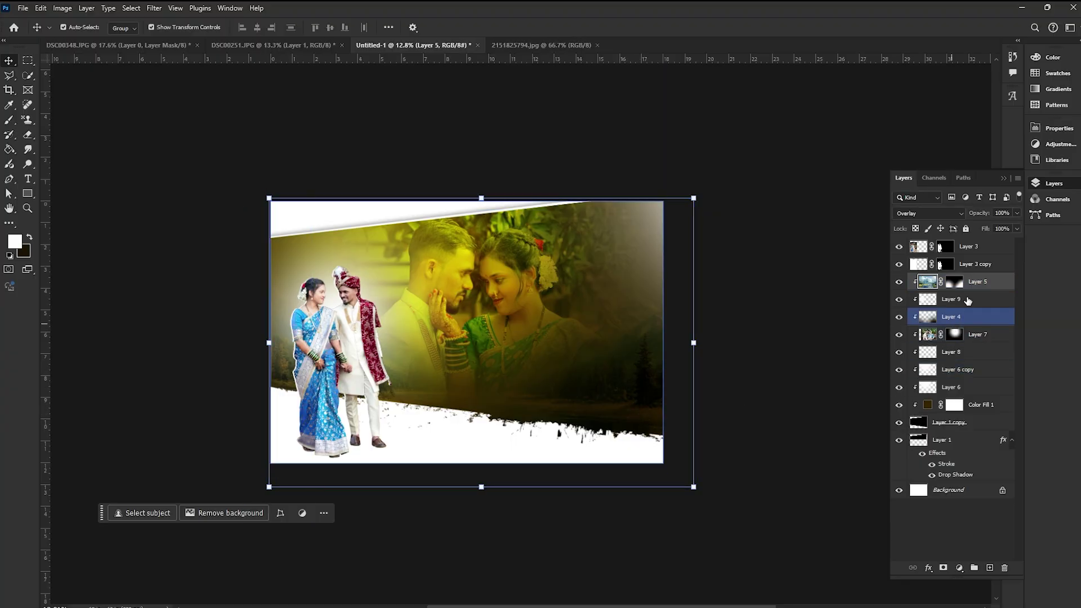
pyautogui.moveTo(968, 281); pyautogui.dragTo(970, 330)
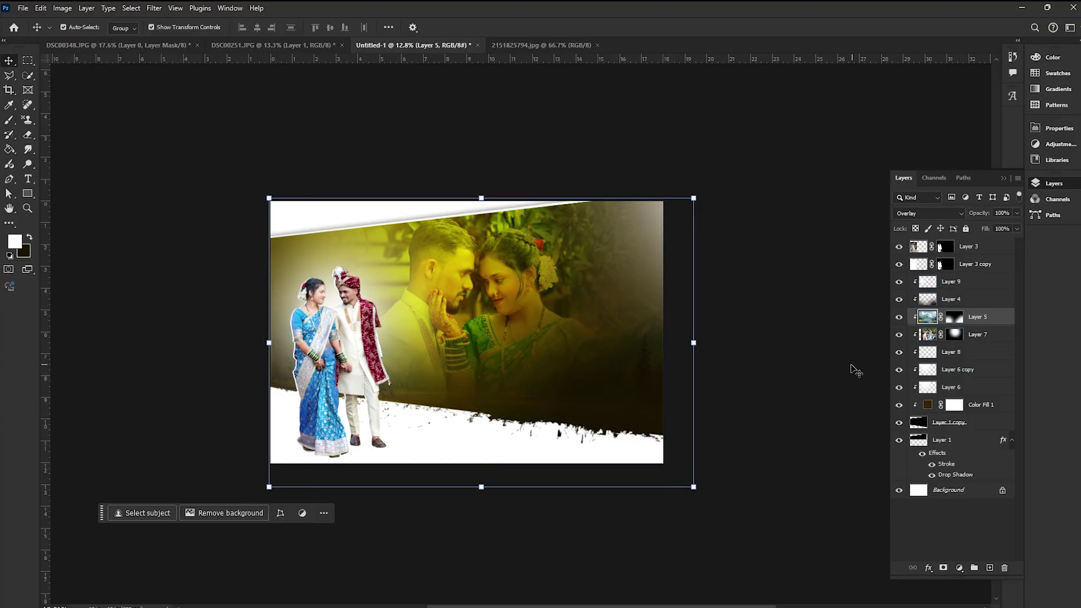
pyautogui.click(818, 367)
pyautogui.scroll(6, 648, 382)
pyautogui.scroll(-3, 651, 384)
pyautogui.click(753, 401)
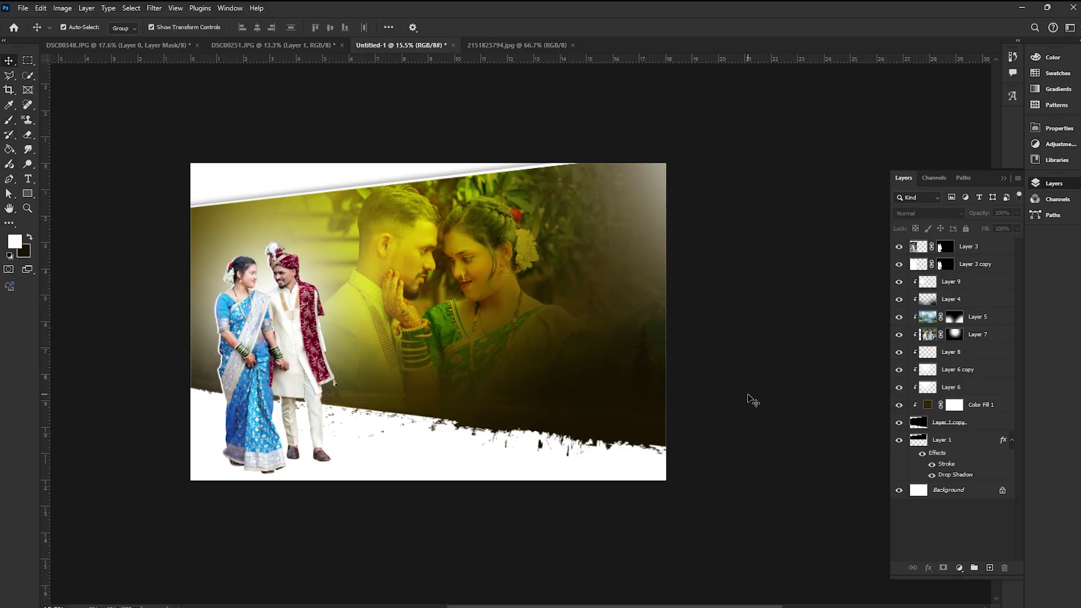
# Paint a soft white glow on the Soft Light layer Layer 6 copy, over the large bride portrait, with a 3400 px brush.
pyautogui.click(361, 309)
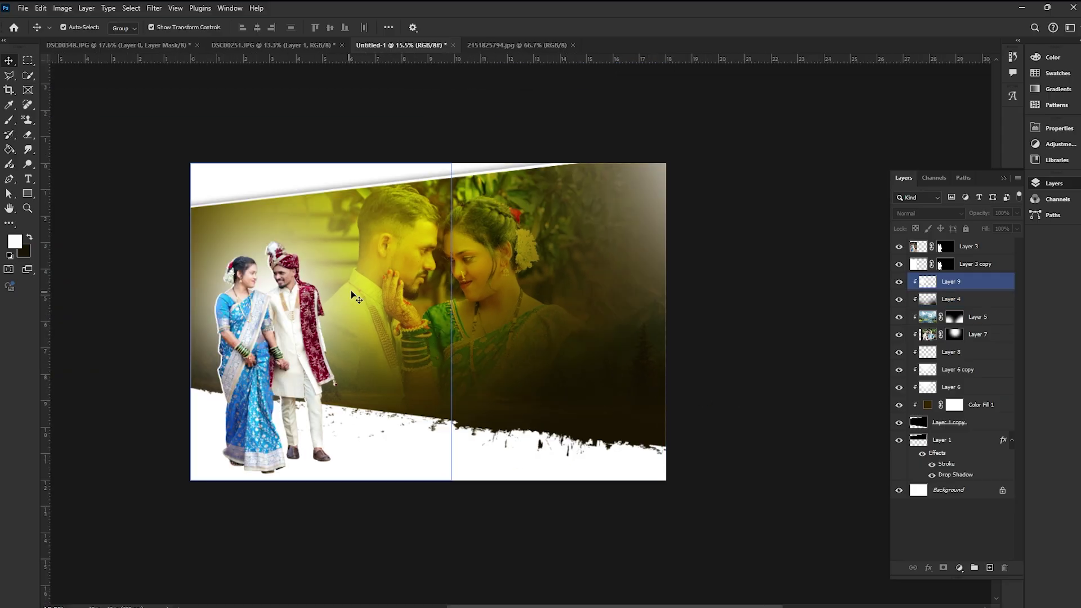
pyautogui.click(781, 267)
pyautogui.click(989, 317)
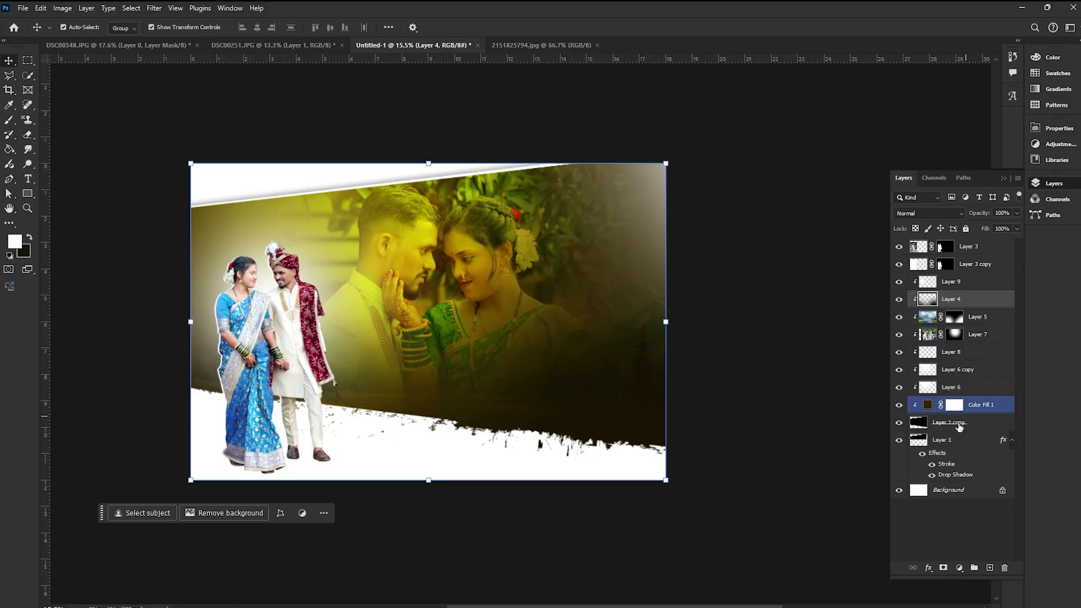
pyautogui.click(972, 370)
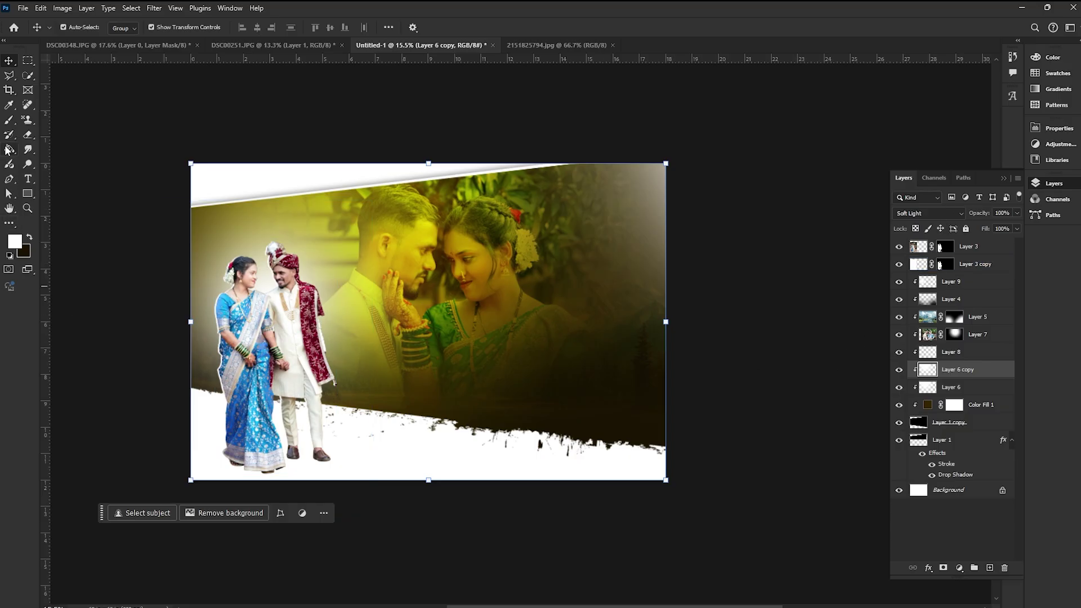
pyautogui.click(9, 122)
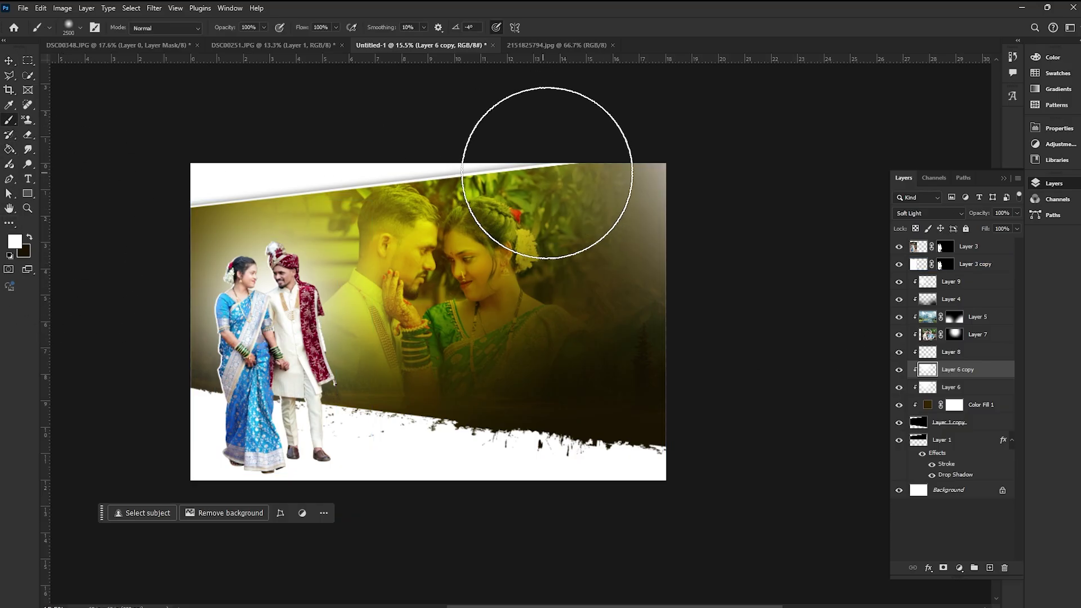
pyautogui.press(']')
pyautogui.press(']')
pyautogui.press(']')
pyautogui.press(']')
pyautogui.press(']')
pyautogui.press(']')
pyautogui.press(']')
pyautogui.press(']')
pyautogui.press(']')
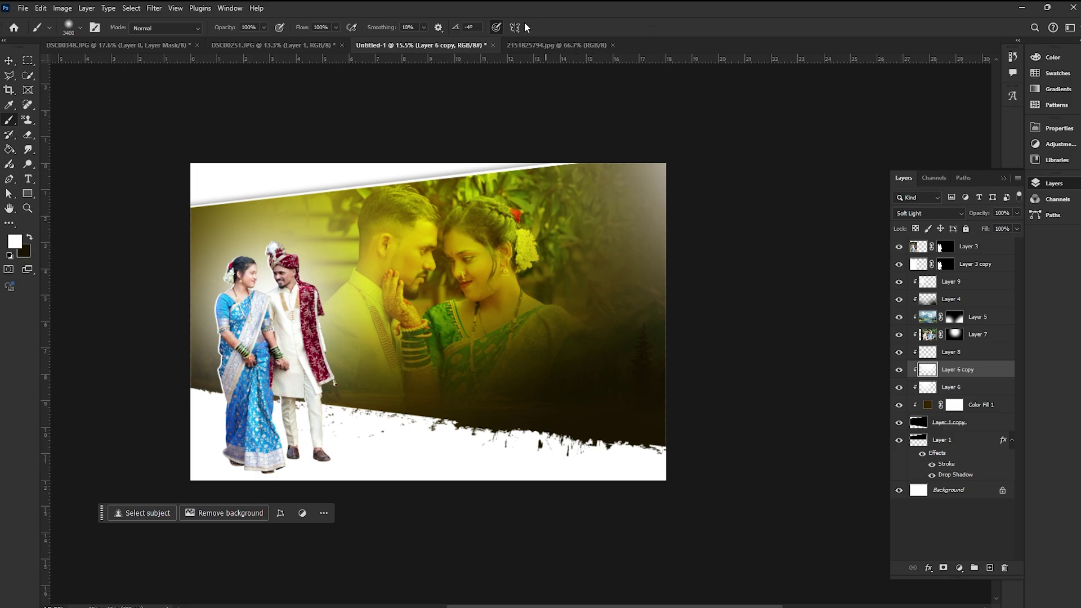
pyautogui.press('v')
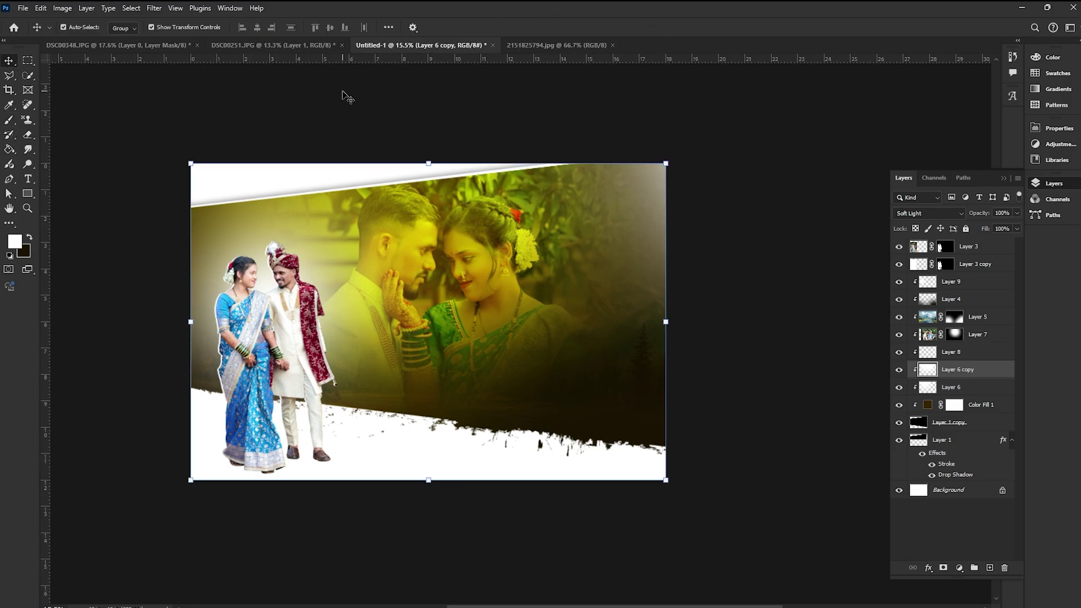
# Deselect the glow layer and reset the foreground and background colours to black and white, keeping the Move tool active.
pyautogui.click(345, 96)
pyautogui.press('c')
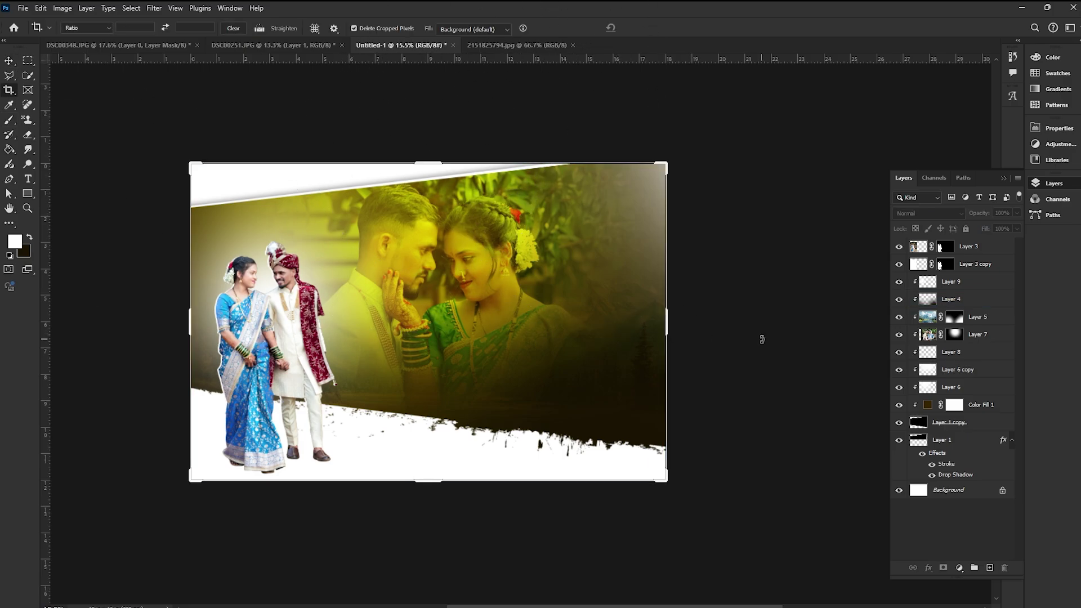
pyautogui.press('d')
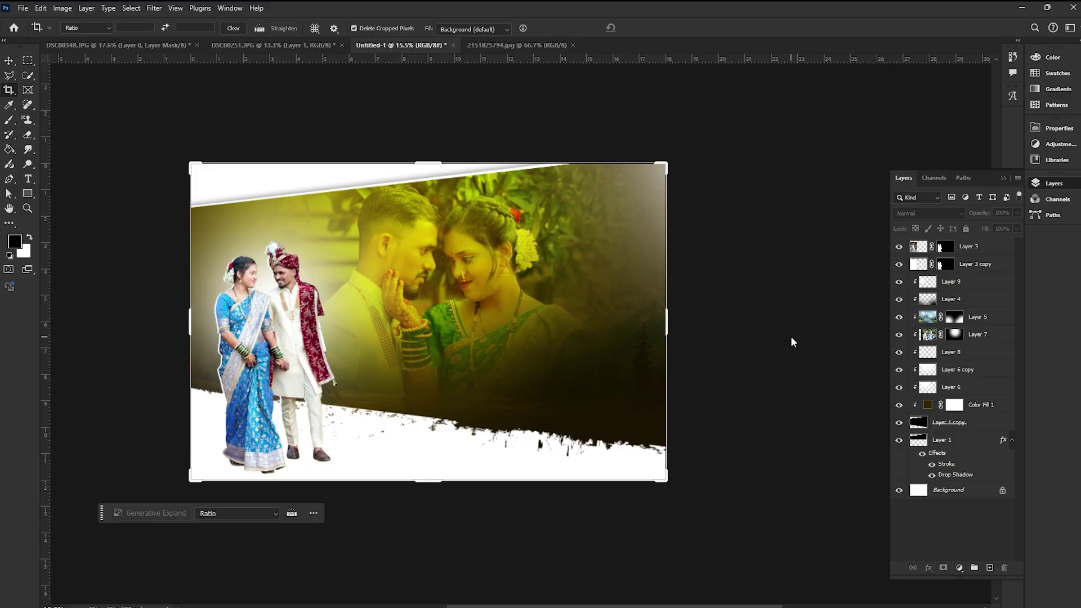
pyautogui.click(7, 59)
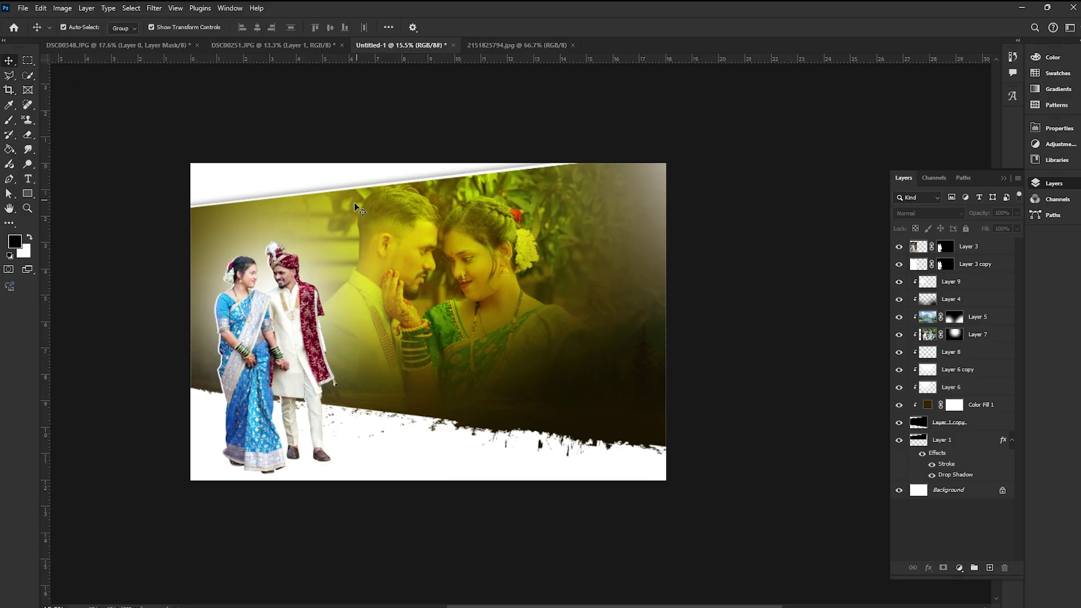
pyautogui.click(389, 225)
pyautogui.scroll(5, 390, 225)
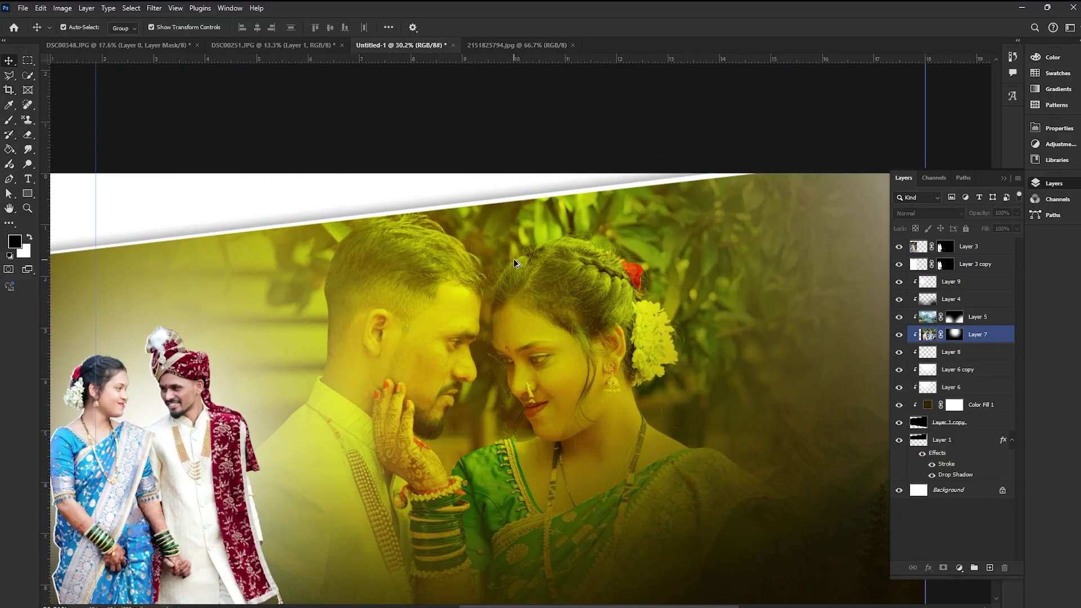
pyautogui.scroll(-5, 513, 258)
pyautogui.click(831, 317)
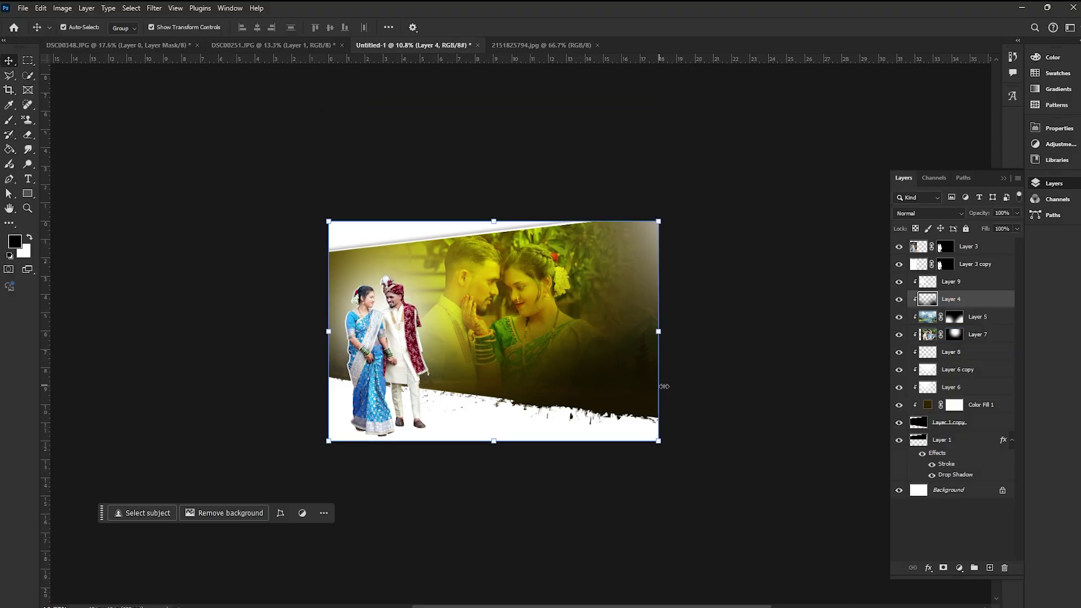
pyautogui.hscroll(-5, 625, 448)
pyautogui.hscroll(4, 561, 463)
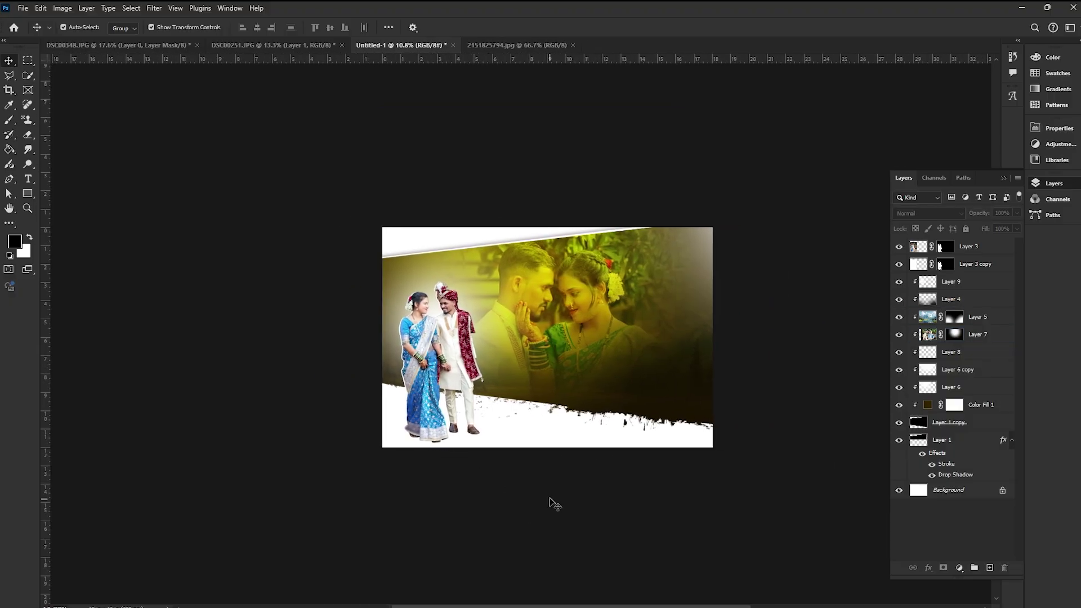
# Add a pale cyan Solid Color fill layer directly above the Background layer.
pyautogui.click(954, 499)
pyautogui.click(960, 568)
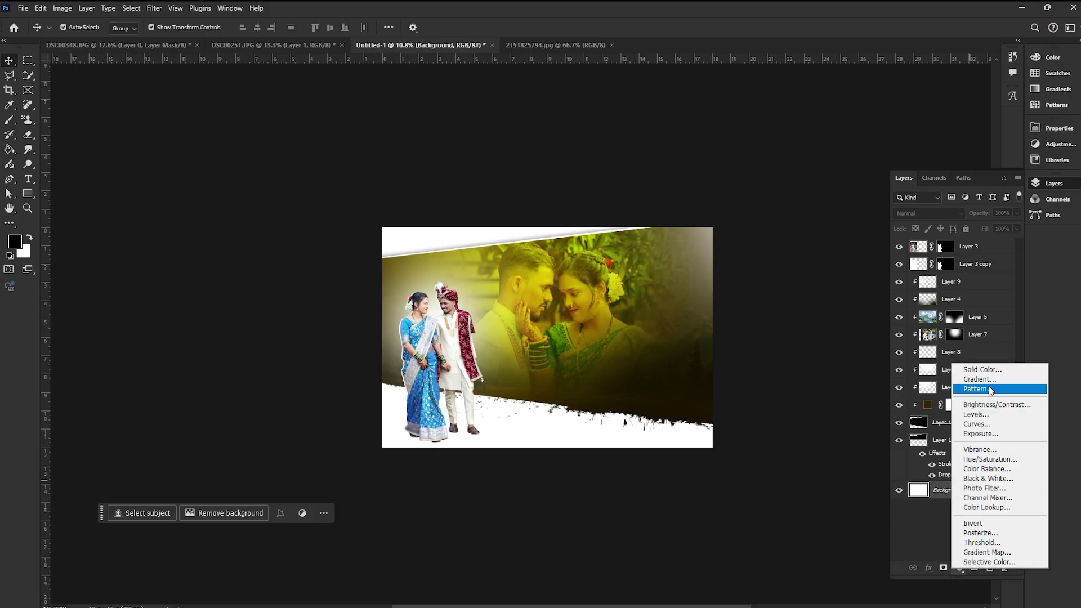
pyautogui.click(978, 370)
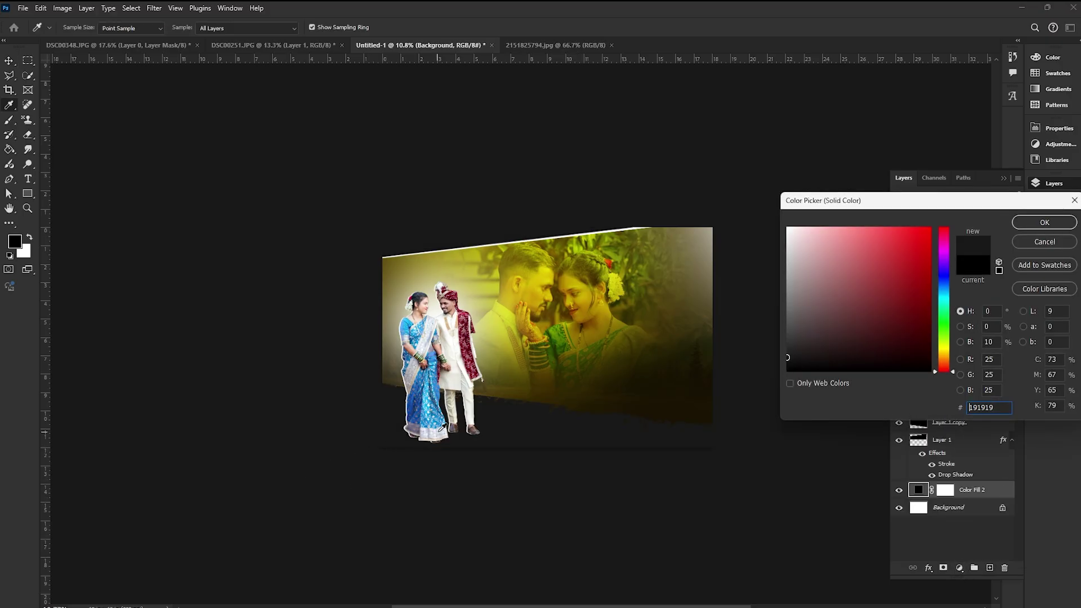
pyautogui.click(439, 429)
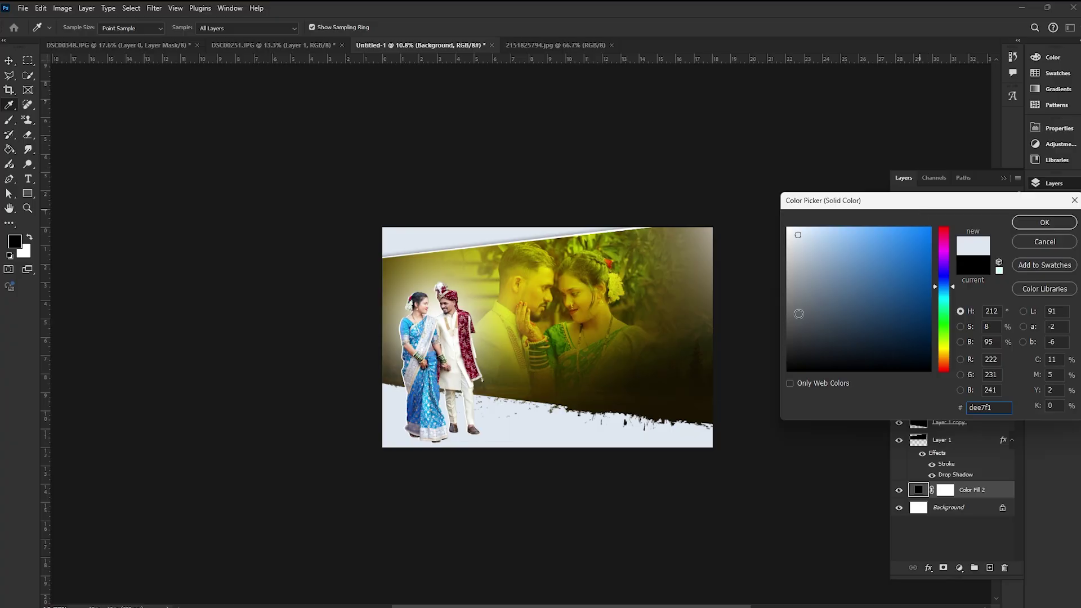
pyautogui.moveTo(822, 275)
pyautogui.mouseDown()
pyautogui.moveTo(813, 229)
pyautogui.moveTo(800, 224)
pyautogui.mouseUp()
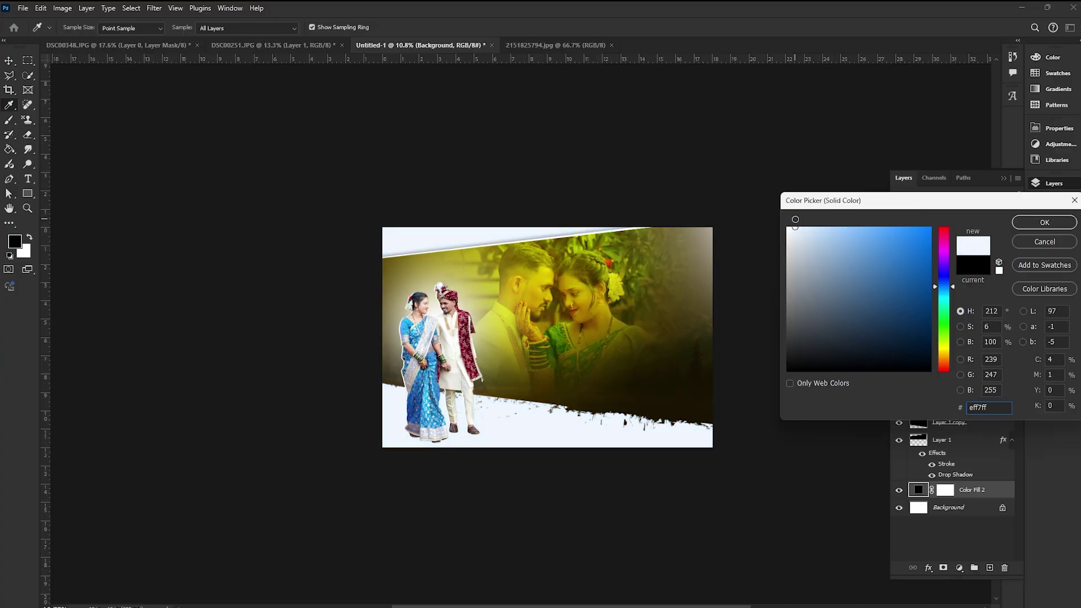
pyautogui.click(944, 293)
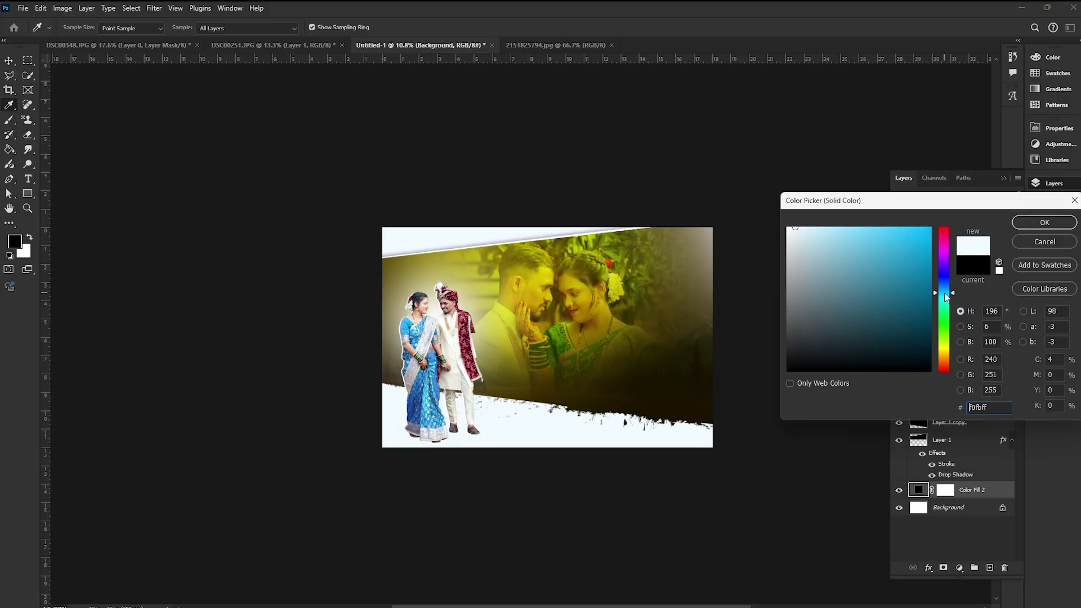
pyautogui.moveTo(944, 293); pyautogui.dragTo(942, 296)
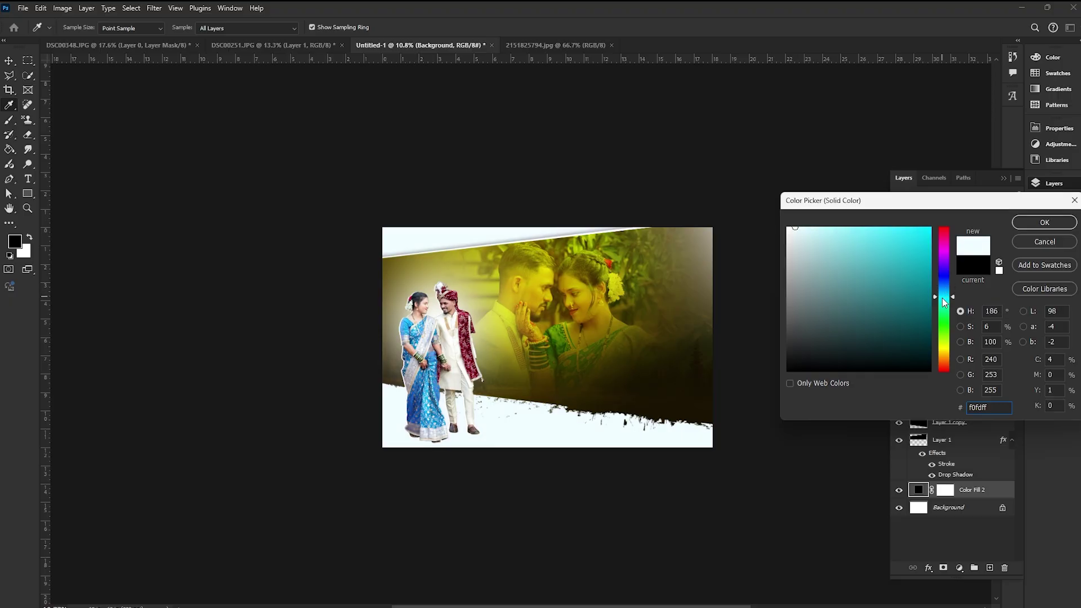
pyautogui.moveTo(804, 233); pyautogui.dragTo(810, 216)
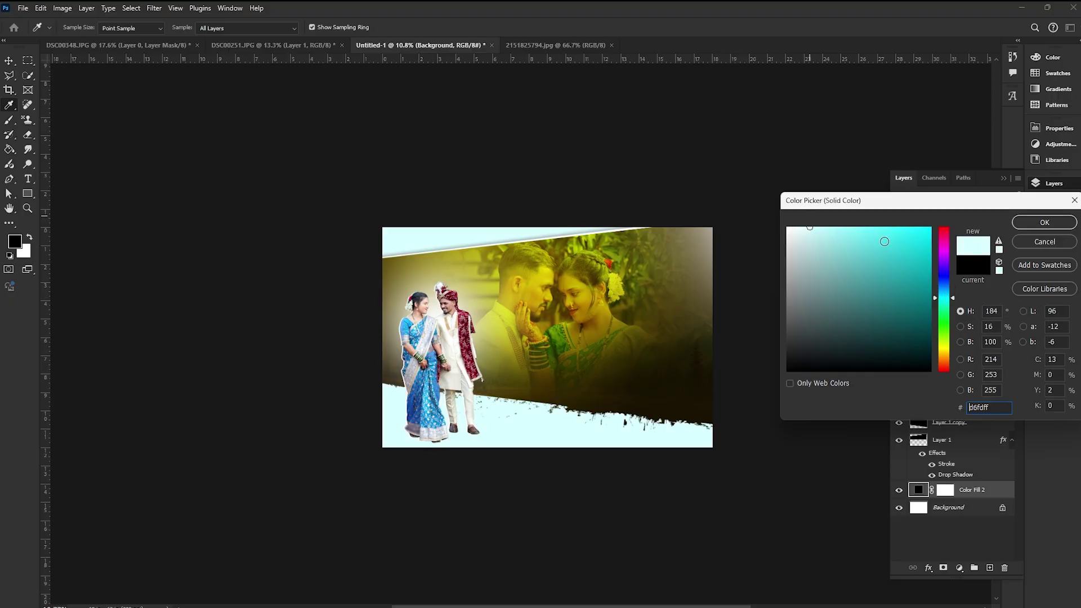
pyautogui.click(803, 233)
pyautogui.click(1044, 222)
pyautogui.scroll(5, 489, 406)
pyautogui.scroll(-5, 489, 405)
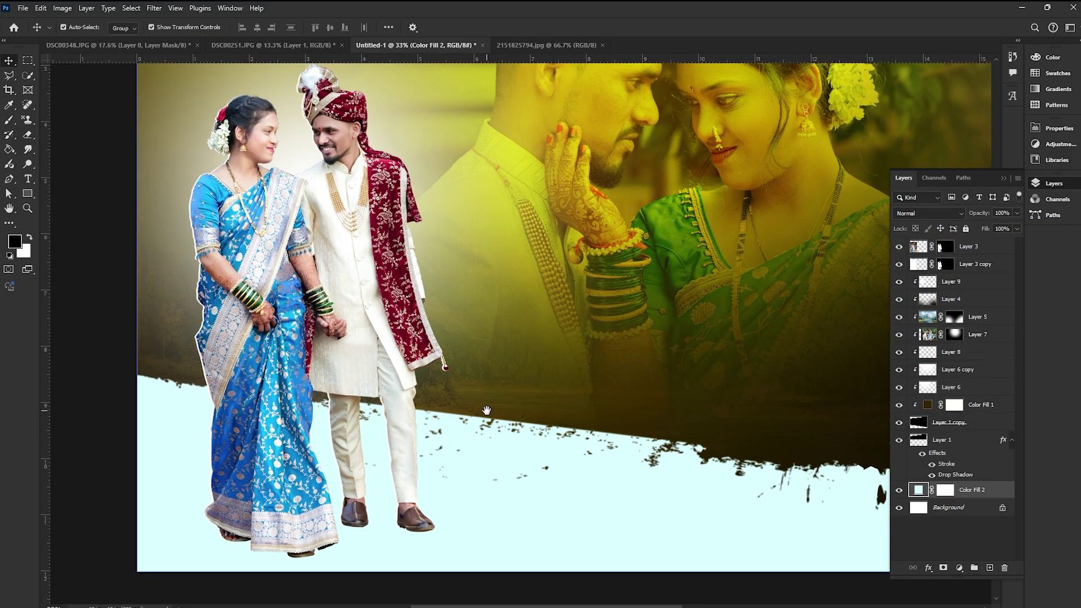
# Make Layer 3's couple cutout mask active and switch the foreground colour to white.
pyautogui.click(348, 333)
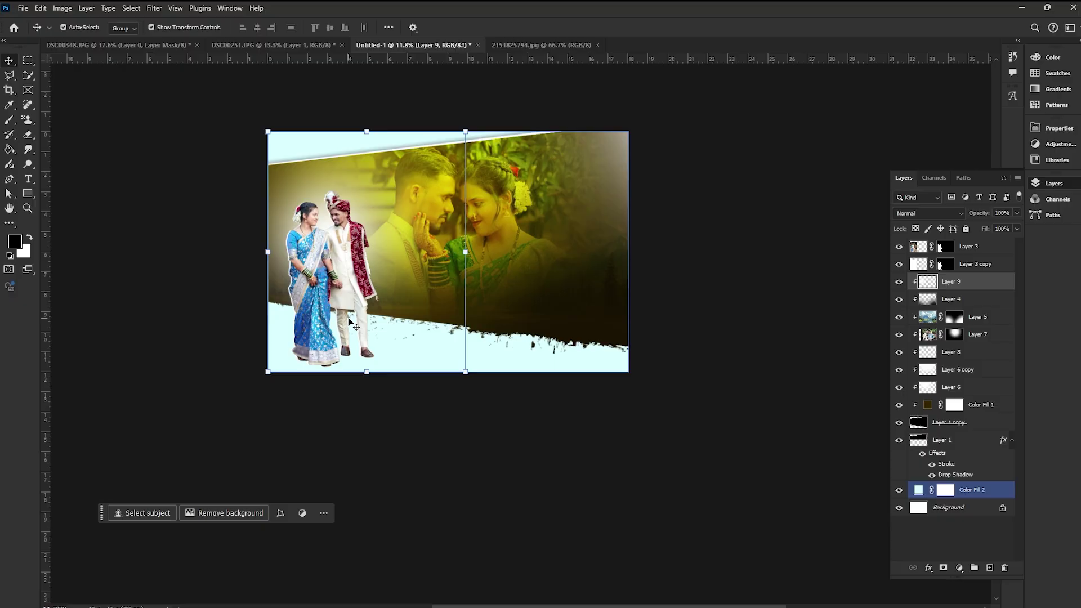
pyautogui.click(836, 390)
pyautogui.moveTo(811, 386); pyautogui.dragTo(799, 400)
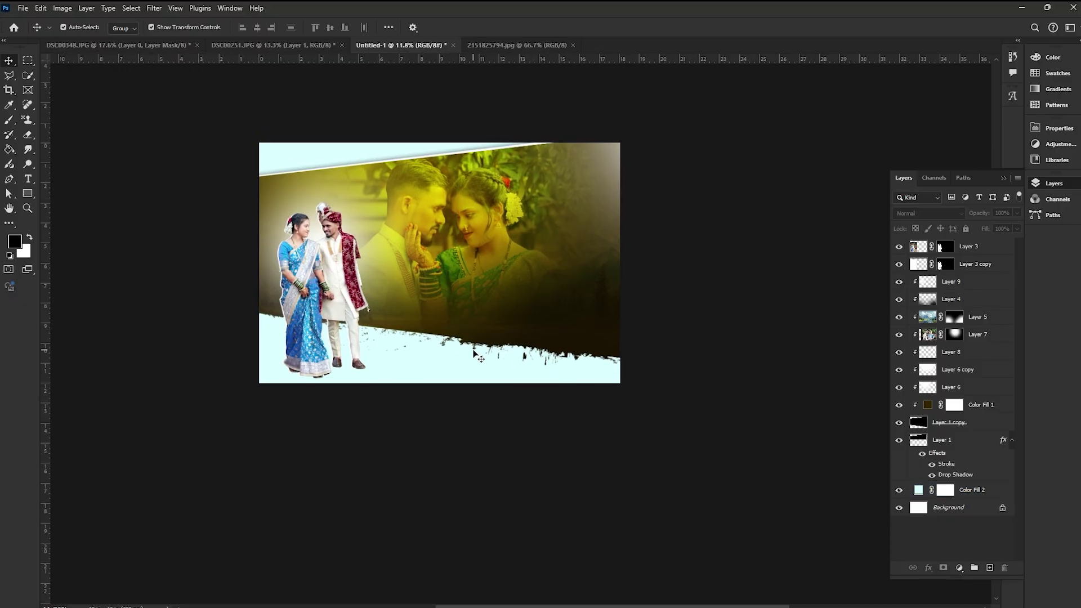
pyautogui.scroll(4, 428, 352)
pyautogui.moveTo(379, 363); pyautogui.dragTo(597, 367)
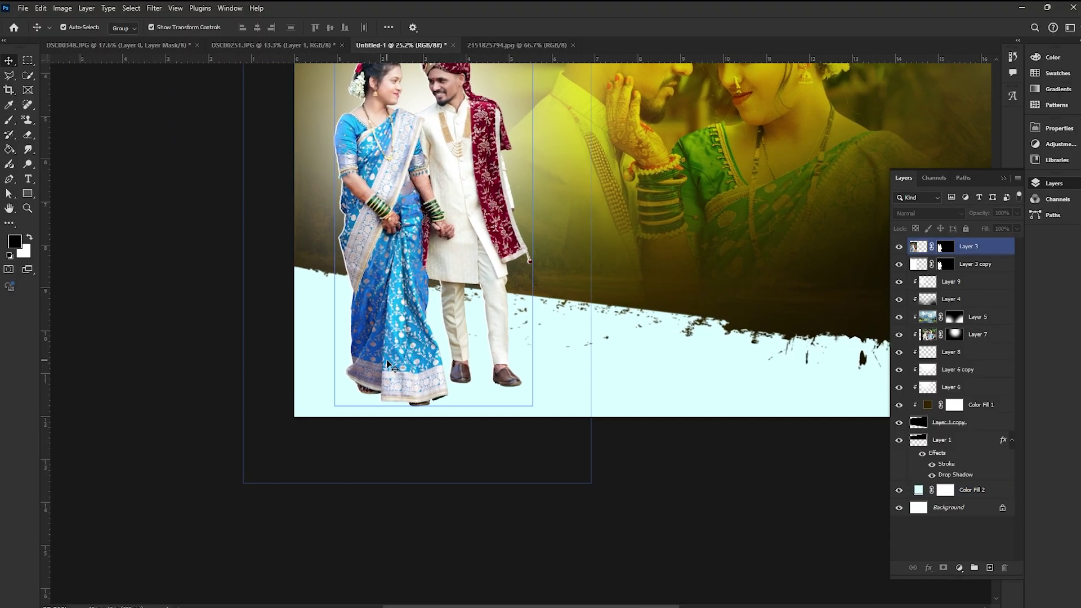
pyautogui.click(388, 365)
pyautogui.press('x')
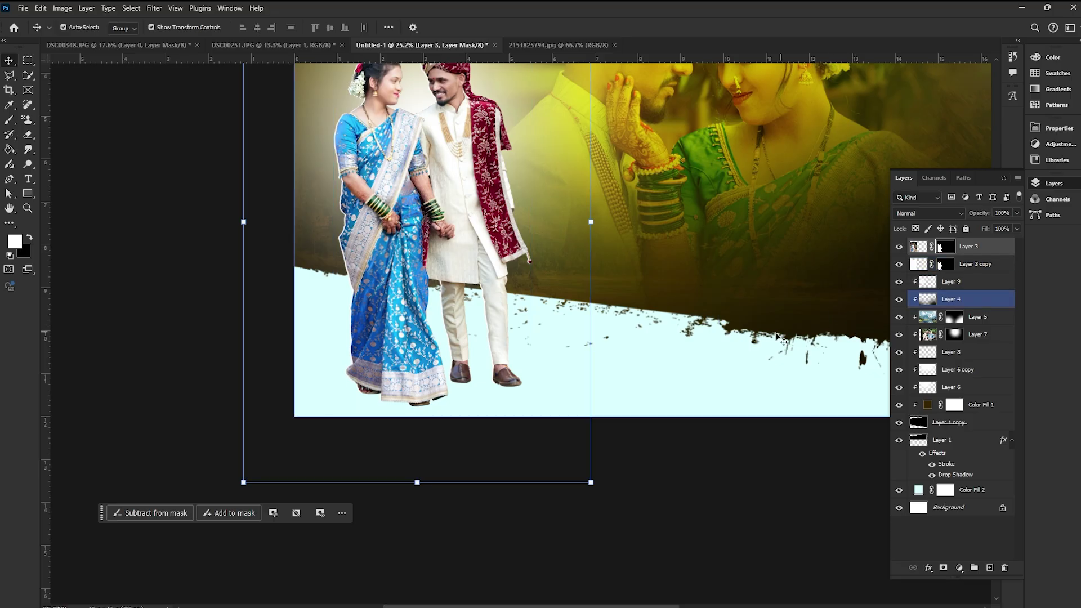
# Flatten the soft round brush tip into a wide horizontal ellipse and reduce its size to 2900 px.
pyautogui.click(8, 121)
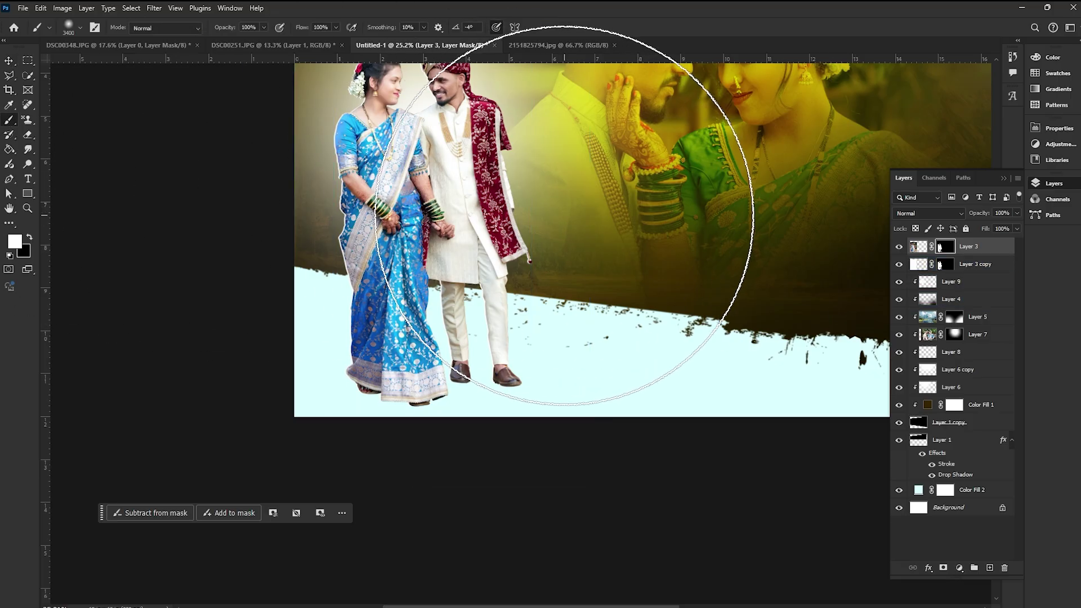
pyautogui.click(70, 24)
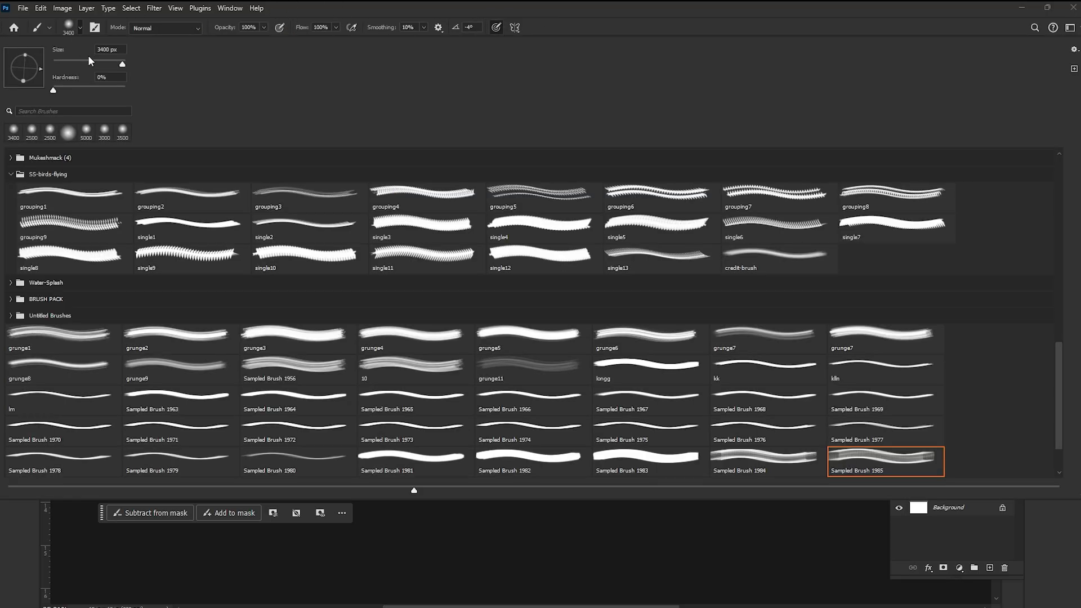
pyautogui.click(40, 68)
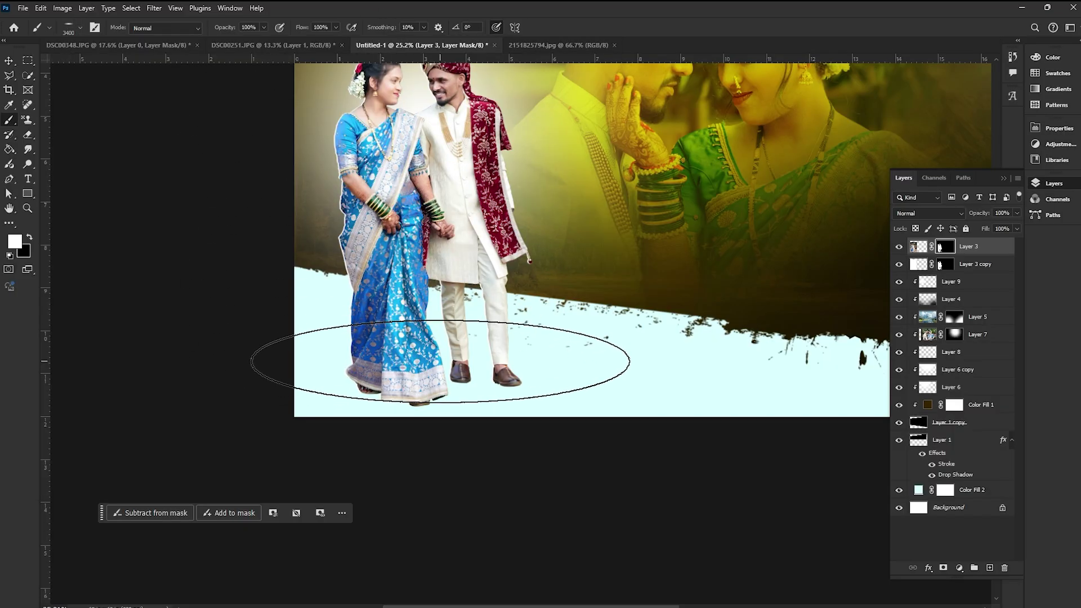
pyautogui.scroll(1, 441, 361)
pyautogui.press('[')
pyautogui.press('[')
pyautogui.press('[')
pyautogui.press('[')
pyautogui.press('[')
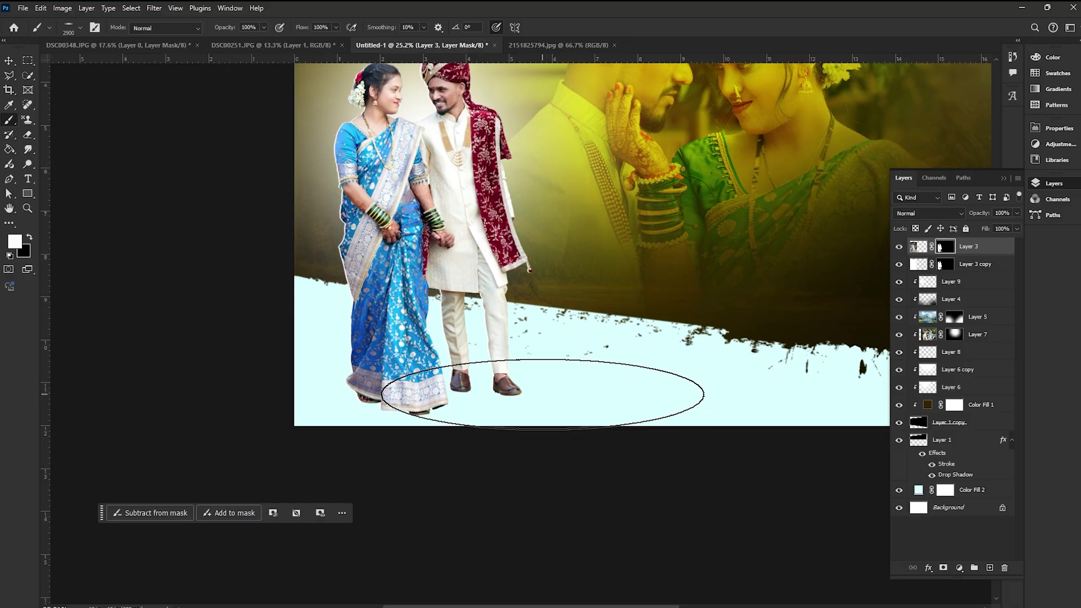
# Try a flattened brush stroke around the couple's feet on Layer 3's mask, then undo it.
pyautogui.moveTo(373, 394); pyautogui.dragTo(369, 393)
pyautogui.hotkey('ctrl', 'z')
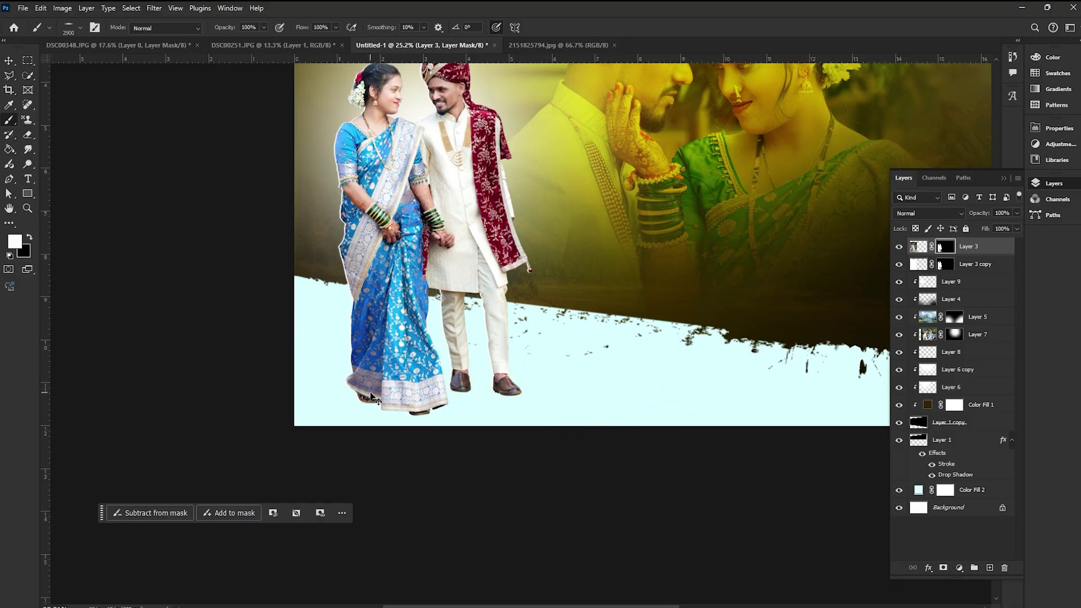
# Reduce the flattened brush to 1900 px and paint white on Layer 3's mask to reveal the ground around the couple's feet.
pyautogui.press('[')
pyautogui.press('[')
pyautogui.press('[')
pyautogui.press('[')
pyautogui.press('[')
pyautogui.press('[')
pyautogui.press('[')
pyautogui.press('[')
pyautogui.press('[')
pyautogui.press('[')
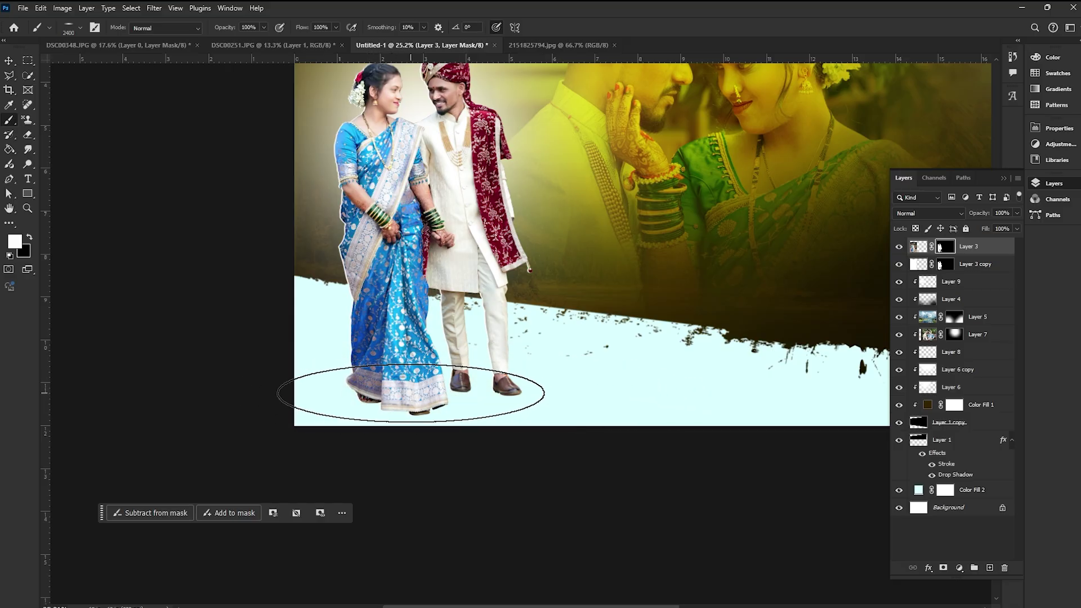
pyautogui.click(429, 393)
pyautogui.click(430, 393)
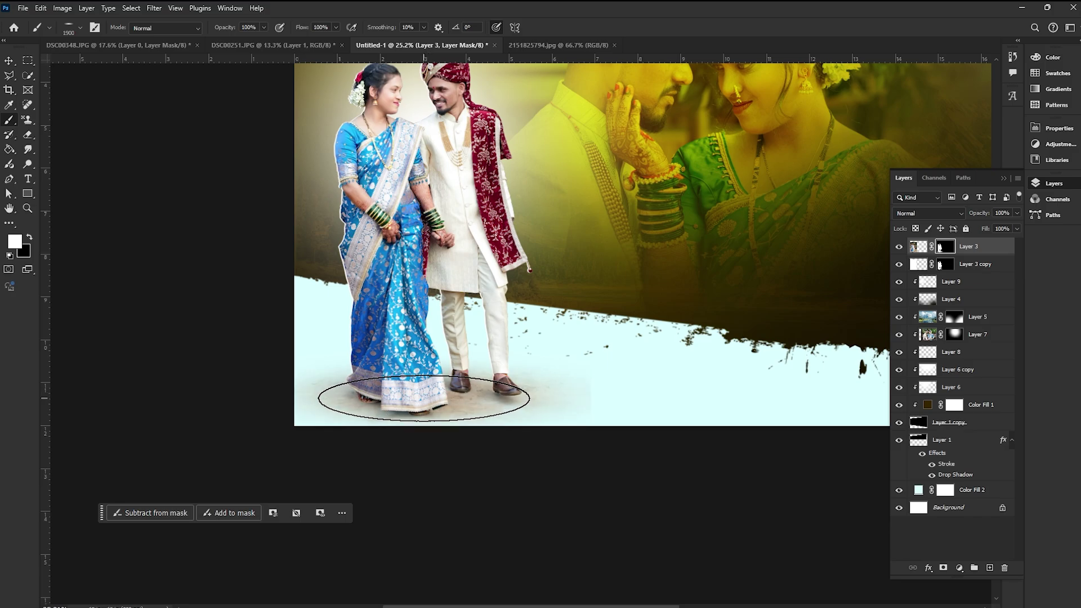
pyautogui.click(423, 398)
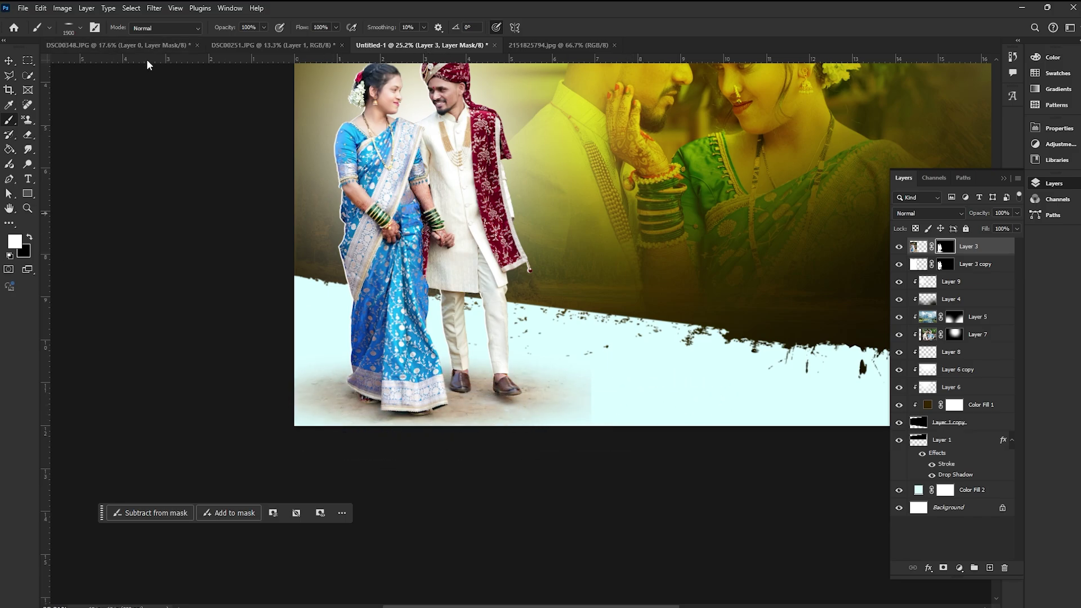
# Soften the hard outer edge of the revealed ground on Layer 3's mask with a soft 1100 px eraser.
pyautogui.click(27, 135)
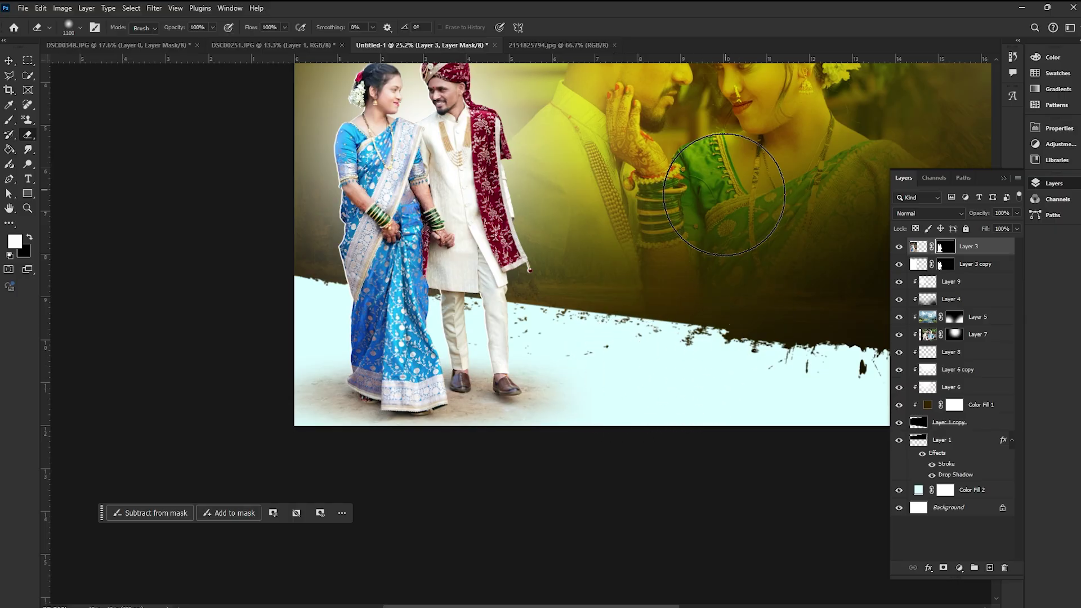
pyautogui.scroll(-5, 546, 318)
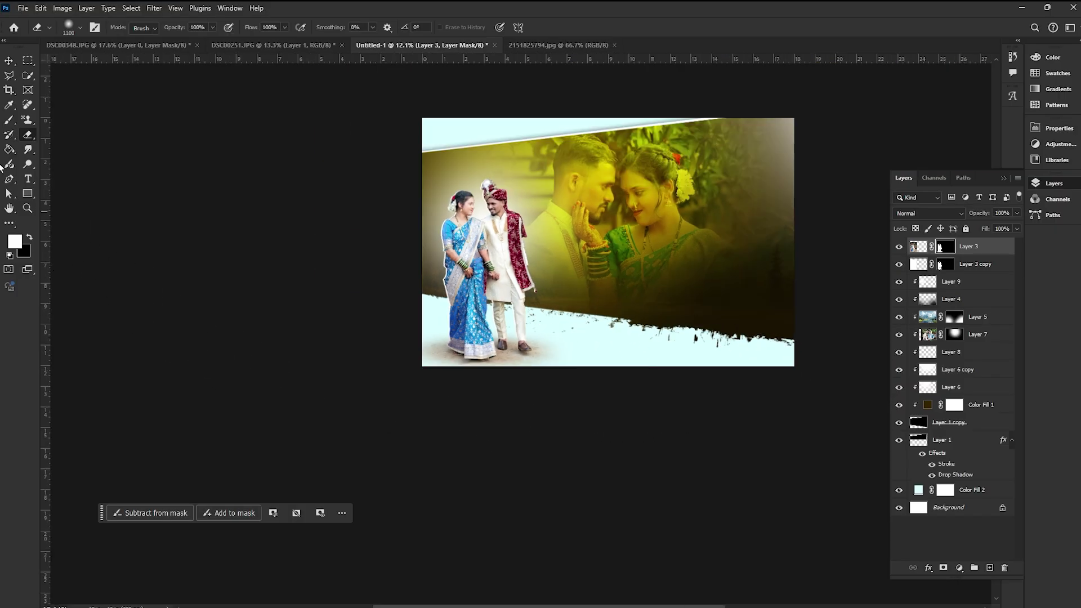
# Select Layer 3's couple cutout and try transforming it on its own, then undo the change.
pyautogui.click(9, 60)
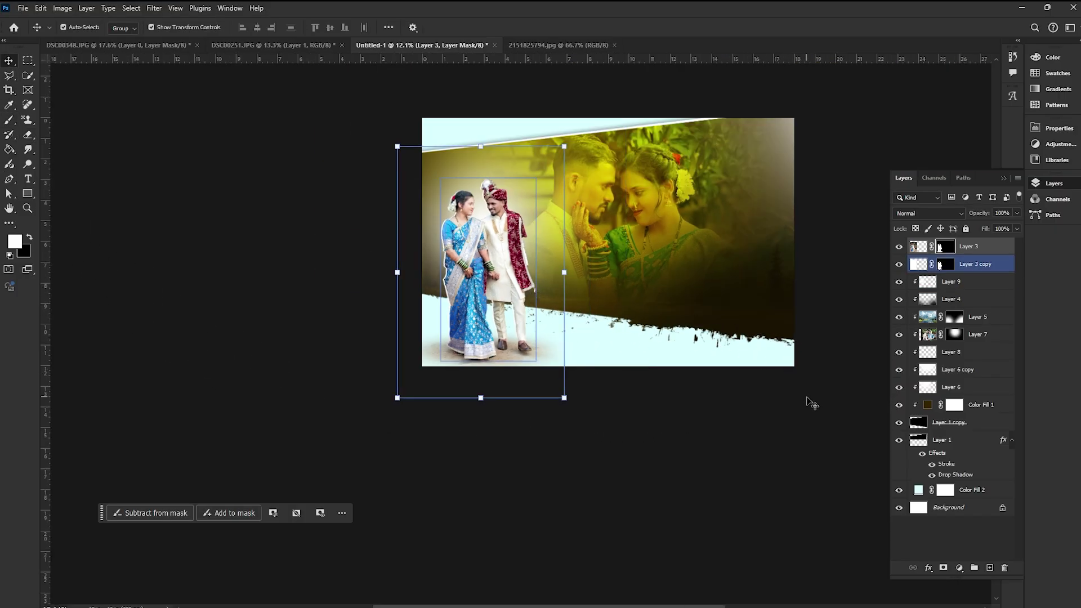
pyautogui.click(620, 367)
pyautogui.click(488, 268)
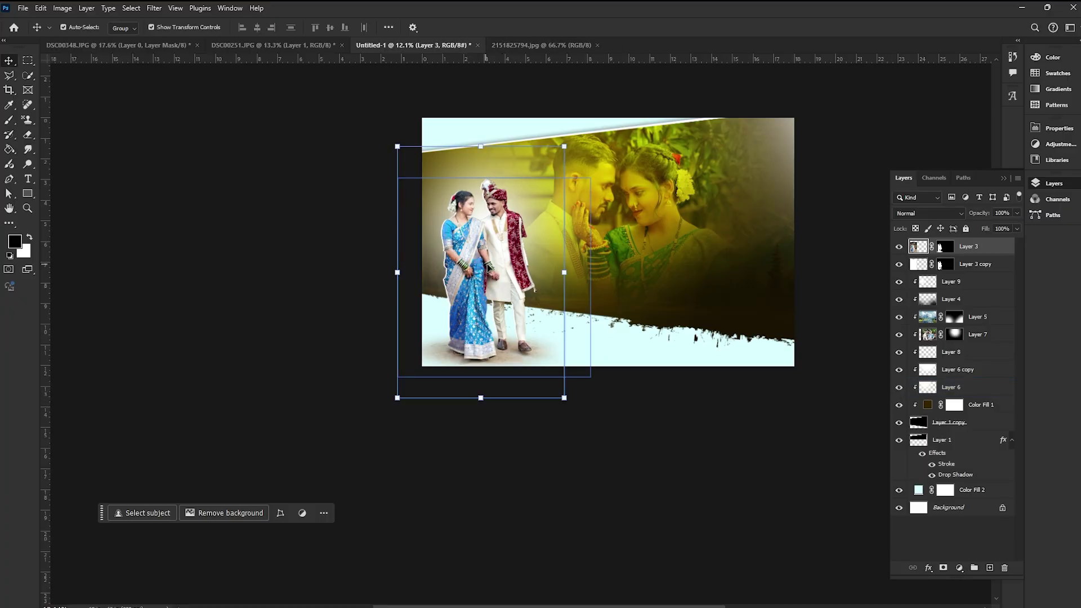
pyautogui.moveTo(573, 278); pyautogui.dragTo(571, 277)
pyautogui.hotkey('ctrl', 'z')
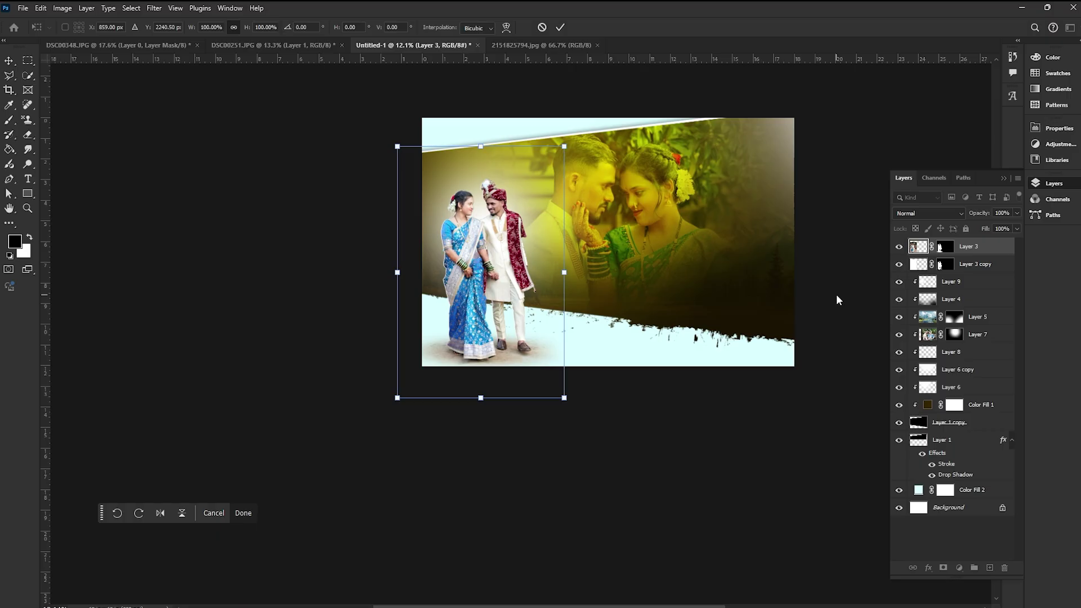
# Select Layer 3 and Layer 3 copy together and try small adjustments to the couple's placement.
pyautogui.keyDown('ctrl'); pyautogui.click(973, 269); pyautogui.keyUp('ctrl')
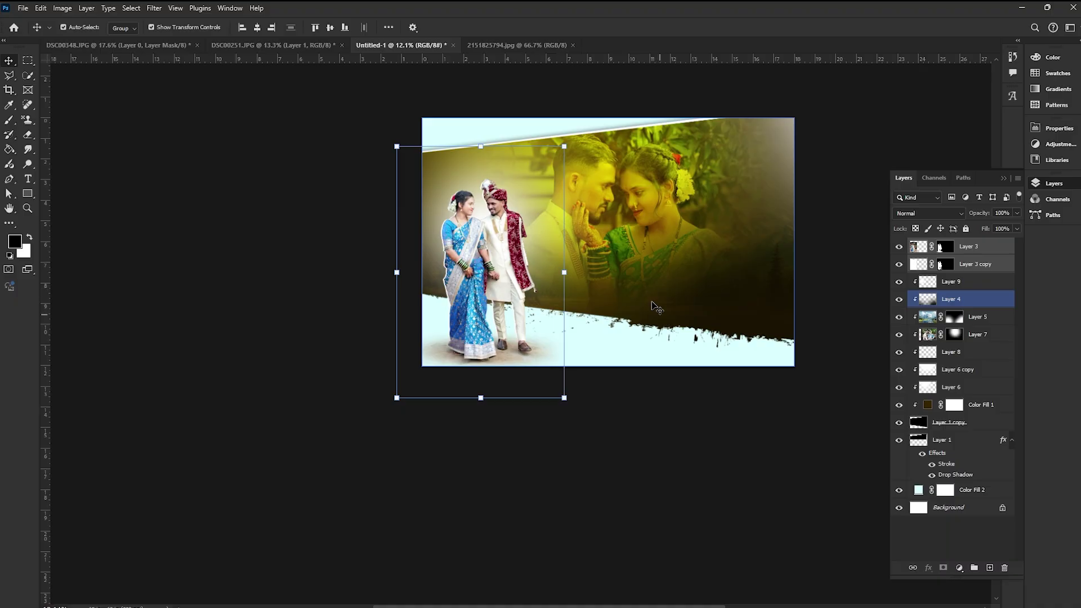
pyautogui.scroll(11, 475, 330)
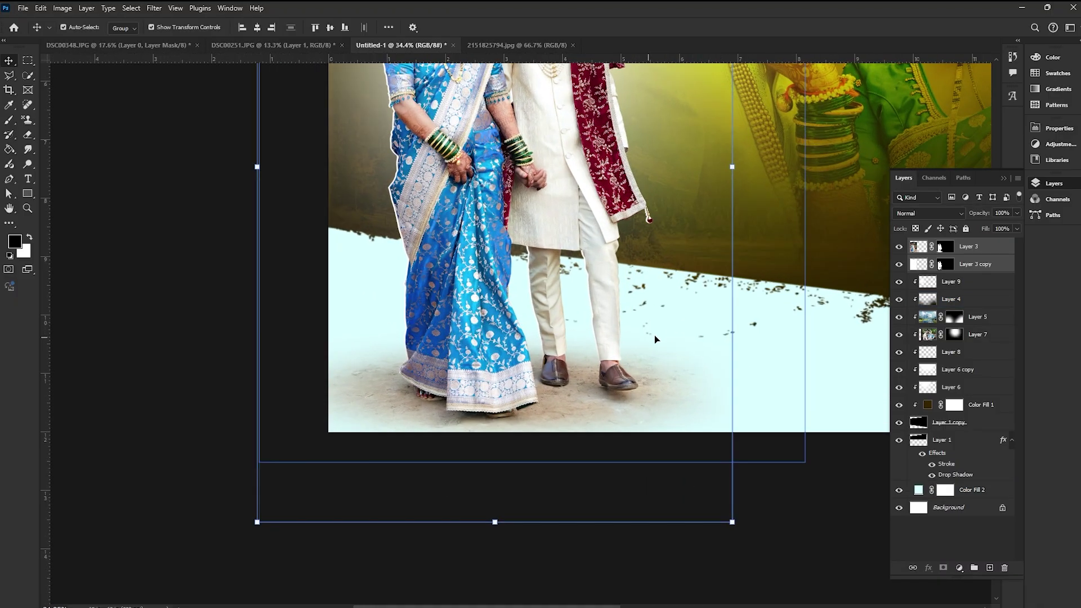
pyautogui.scroll(-3, 697, 319)
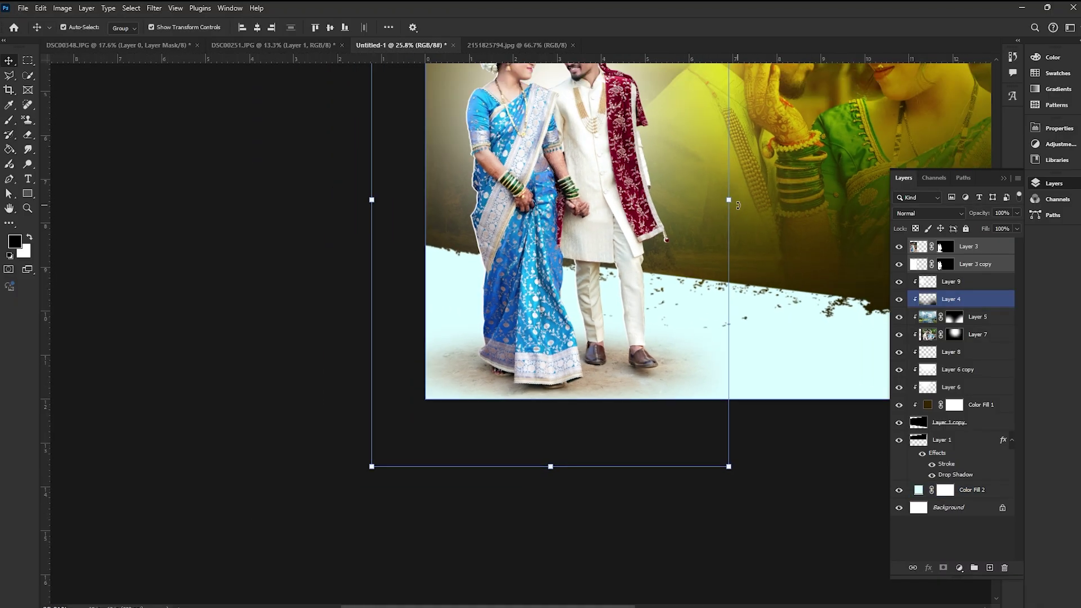
pyautogui.moveTo(738, 205)
pyautogui.mouseDown()
pyautogui.moveTo(725, 225)
pyautogui.moveTo(718, 214)
pyautogui.mouseUp()
pyautogui.scroll(-3, 671, 228)
pyautogui.hotkey('ctrl', 'z')
pyautogui.moveTo(635, 268)
pyautogui.mouseDown()
pyautogui.moveTo(651, 252)
pyautogui.moveTo(630, 248)
pyautogui.mouseUp()
pyautogui.scroll(-3, 615, 285)
pyautogui.press('Return')
pyautogui.click(743, 95)
# Examine the couple cutout, portrait blend and page background at several zoom levels.
pyautogui.scroll(5, 743, 188)
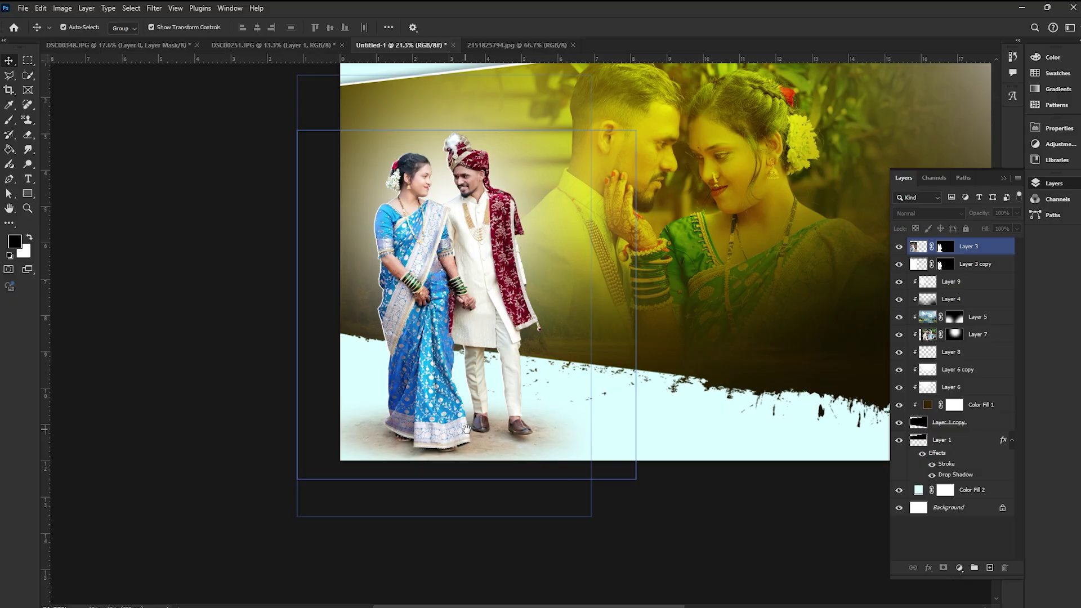
pyautogui.scroll(-4, 439, 428)
pyautogui.moveTo(618, 453); pyautogui.dragTo(572, 453)
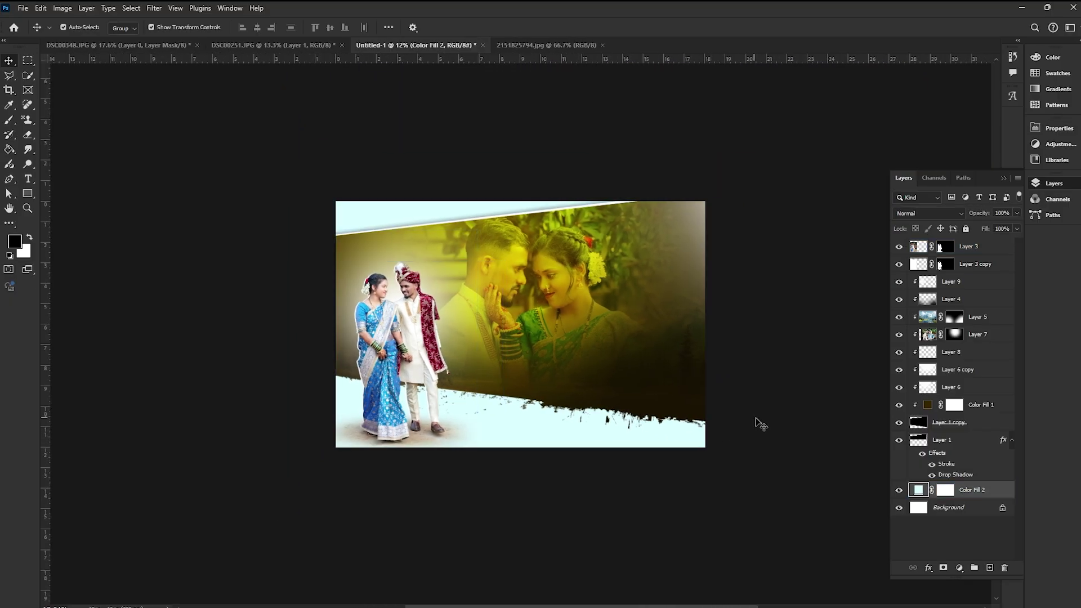
pyautogui.click(517, 331)
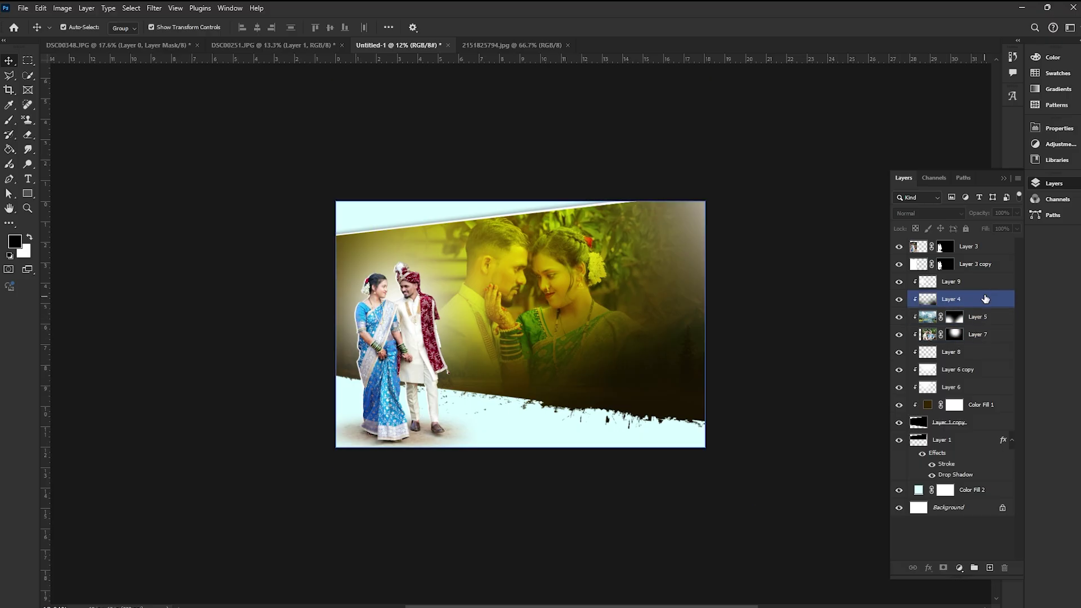
pyautogui.click(968, 284)
pyautogui.click(515, 299)
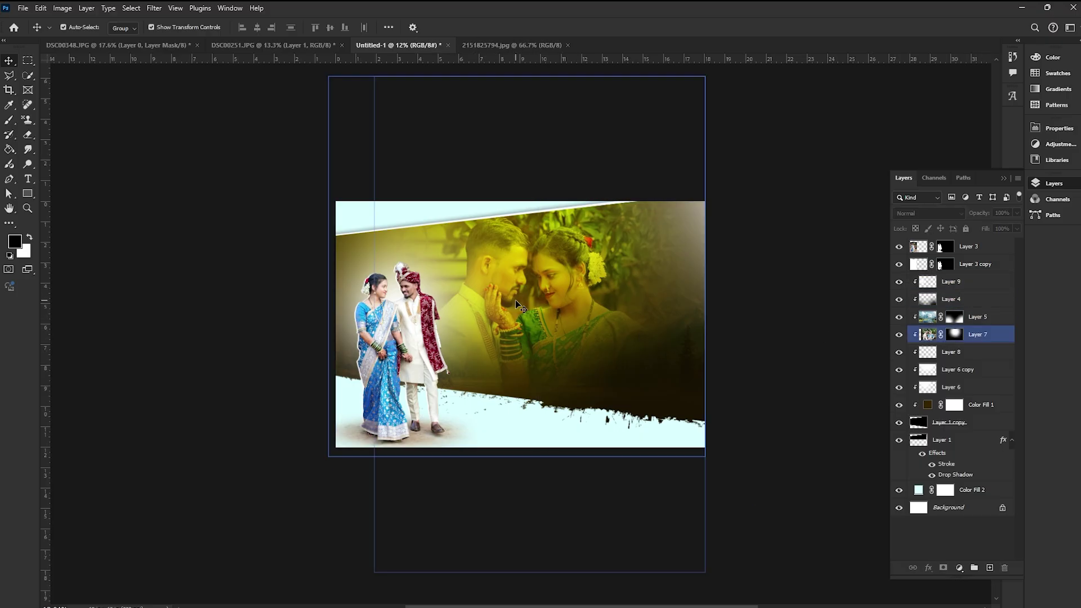
pyautogui.scroll(1, 518, 304)
pyautogui.scroll(5, 519, 307)
pyautogui.scroll(-5, 516, 335)
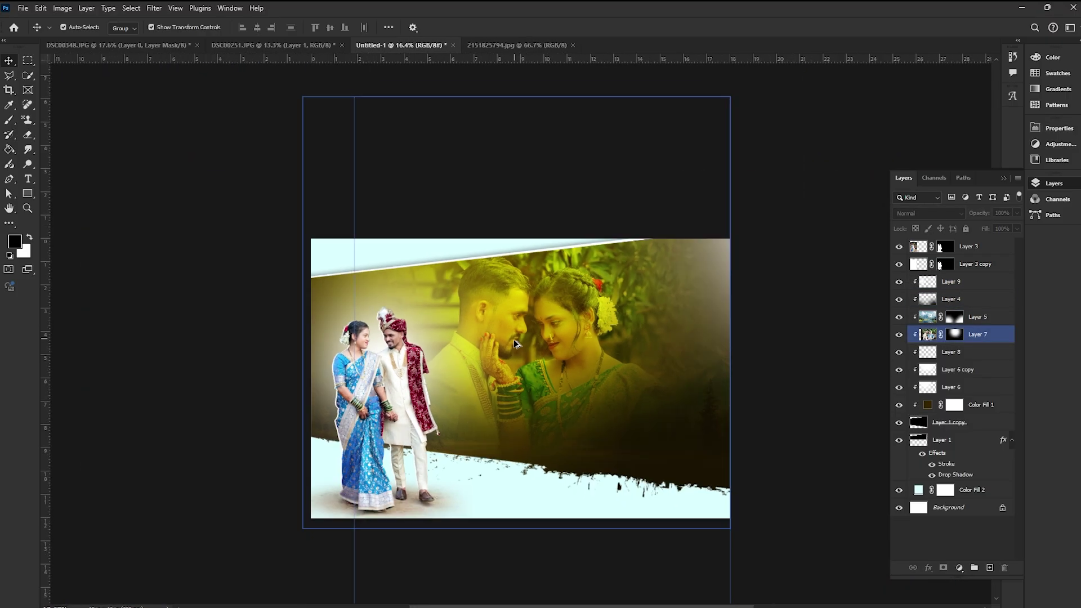
pyautogui.click(652, 403)
pyautogui.click(741, 419)
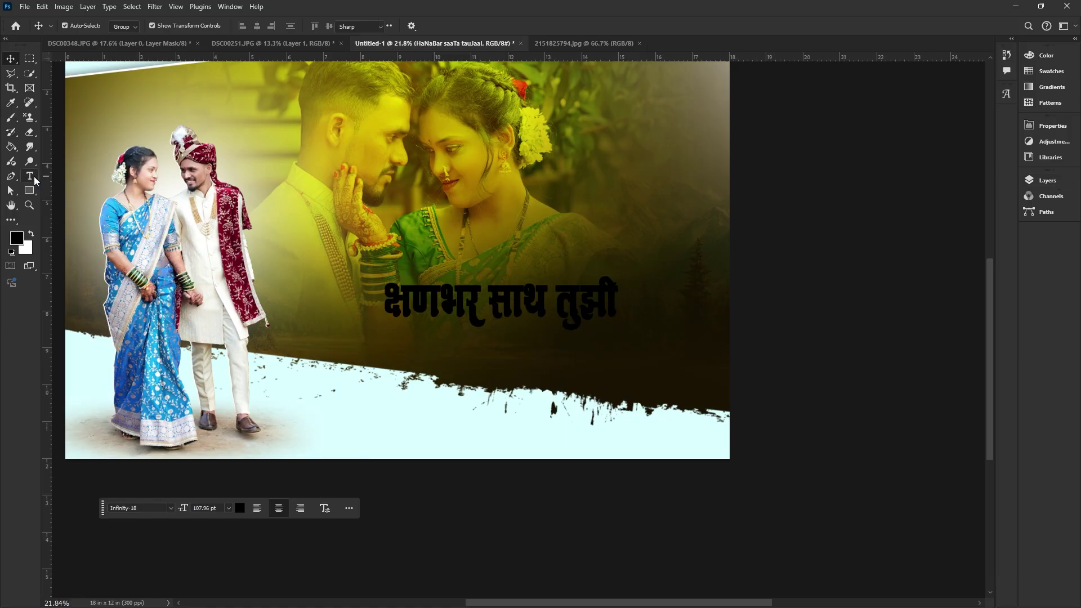
# Try Infinity-05 on the heading "क्षणभर साथ तुझी", then set its font to Infinity-21.
pyautogui.press('t')
pyautogui.press('Return')
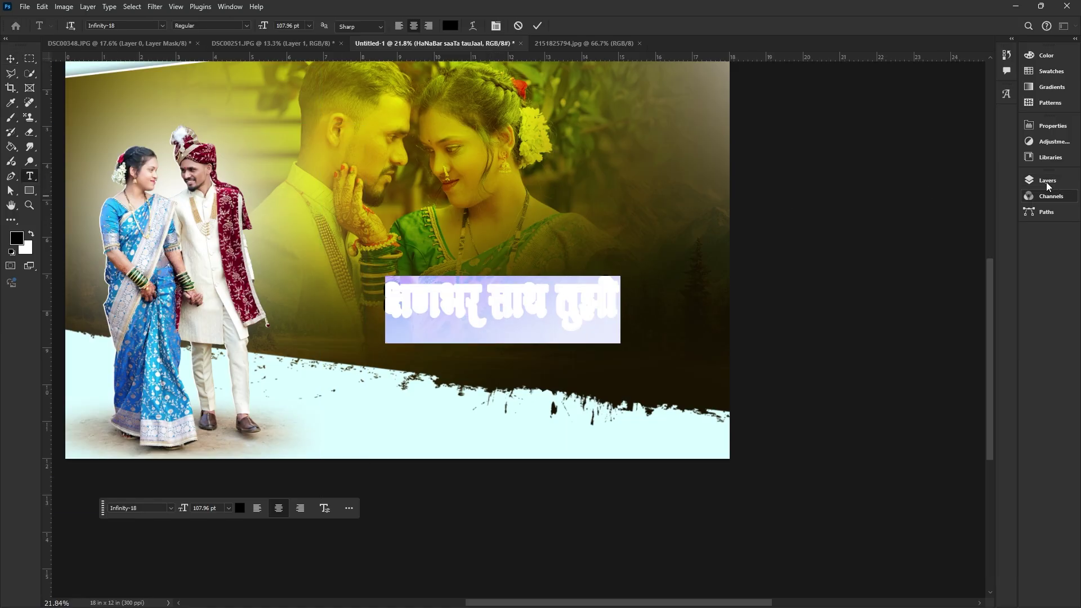
pyautogui.click(162, 25)
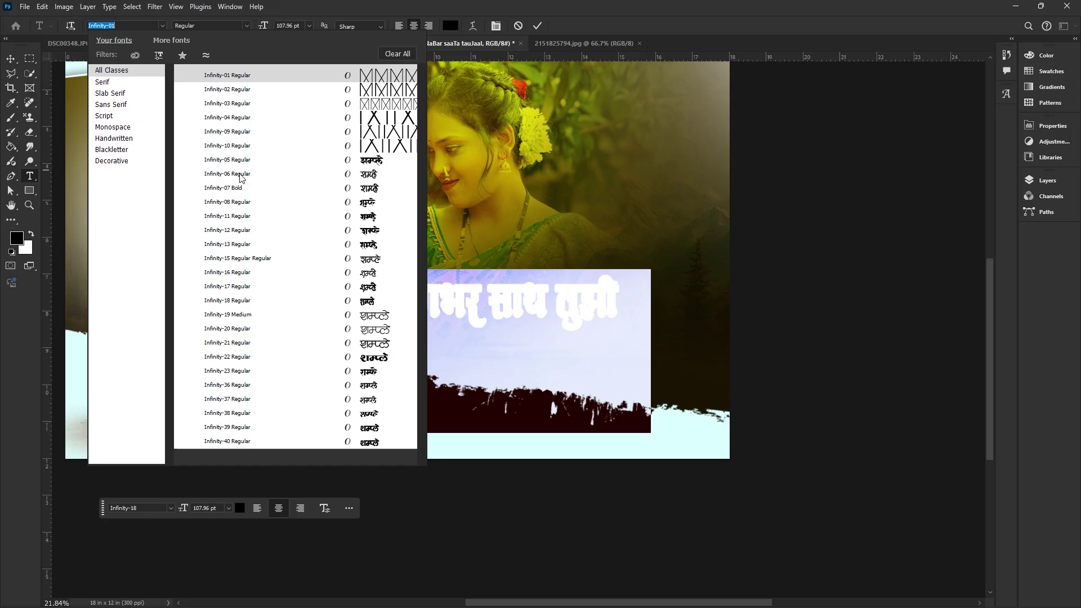
pyautogui.press('Up')
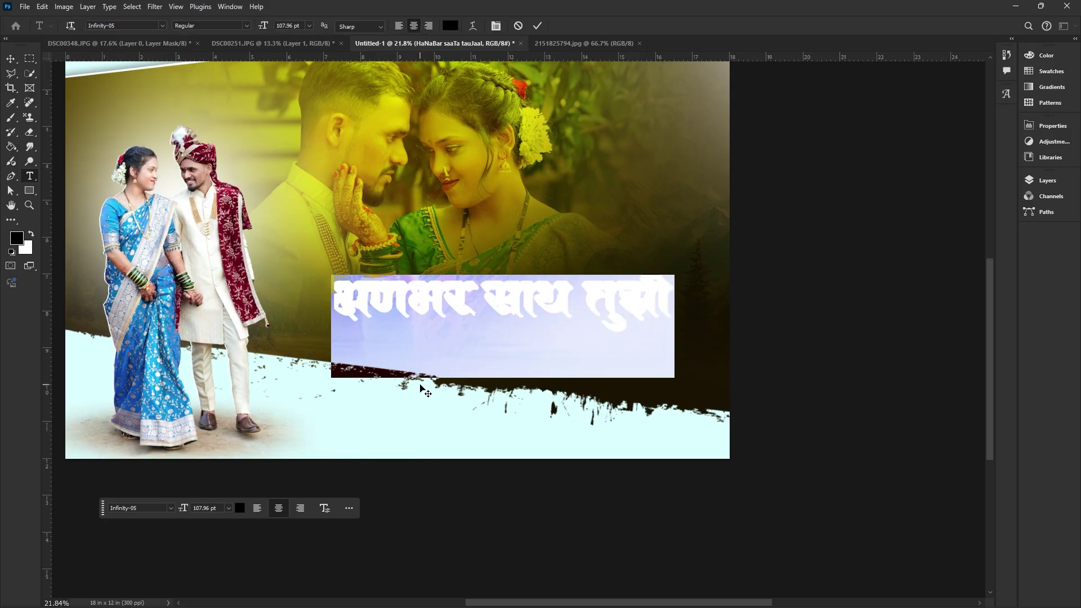
pyautogui.click(213, 161)
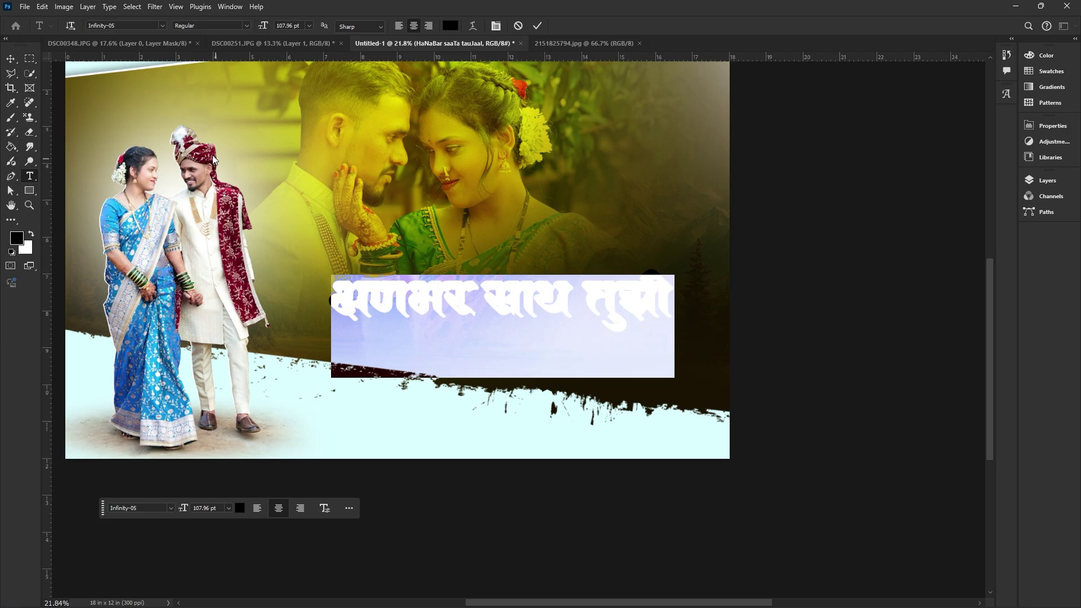
pyautogui.click(160, 27)
pyautogui.press('Escape')
pyautogui.click(162, 26)
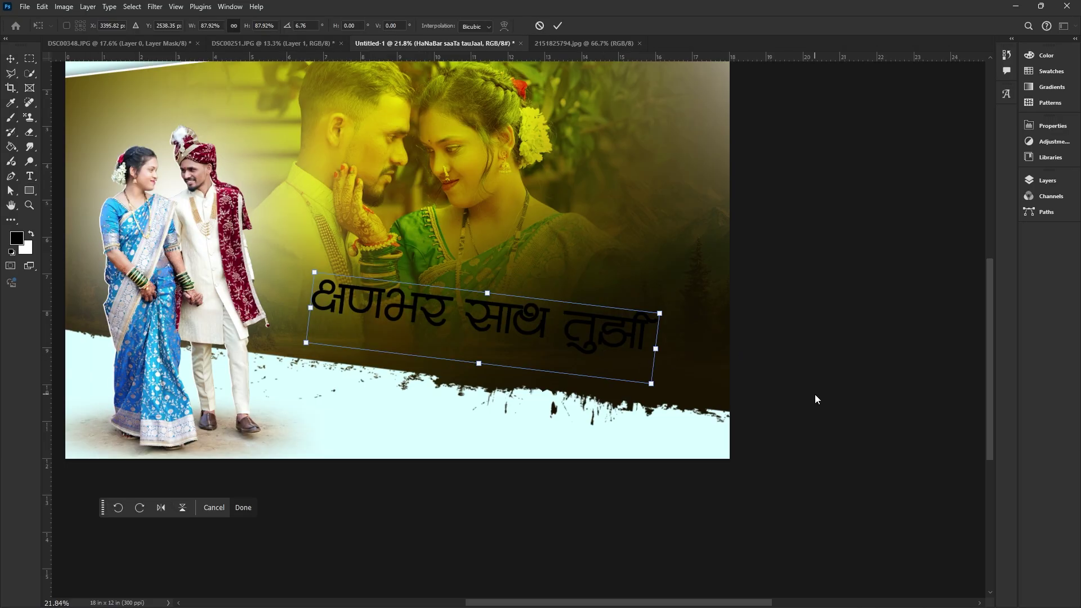
# Scale the heading to 87.92%, rotate it 6.76 degrees and move it slightly down towards the grunge edge.
pyautogui.press('Return')
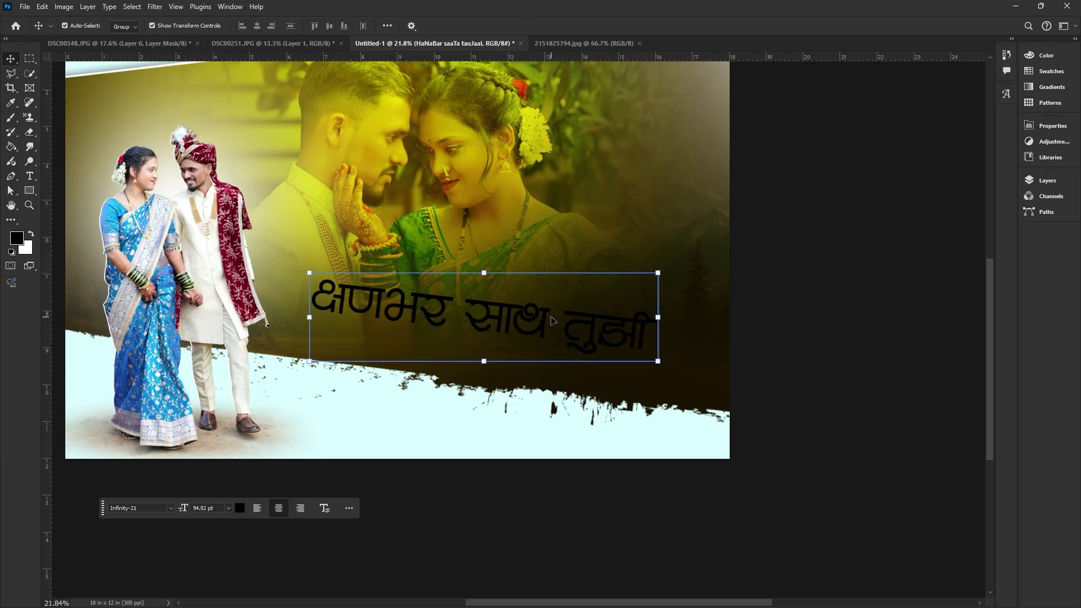
pyautogui.moveTo(552, 337); pyautogui.dragTo(556, 346)
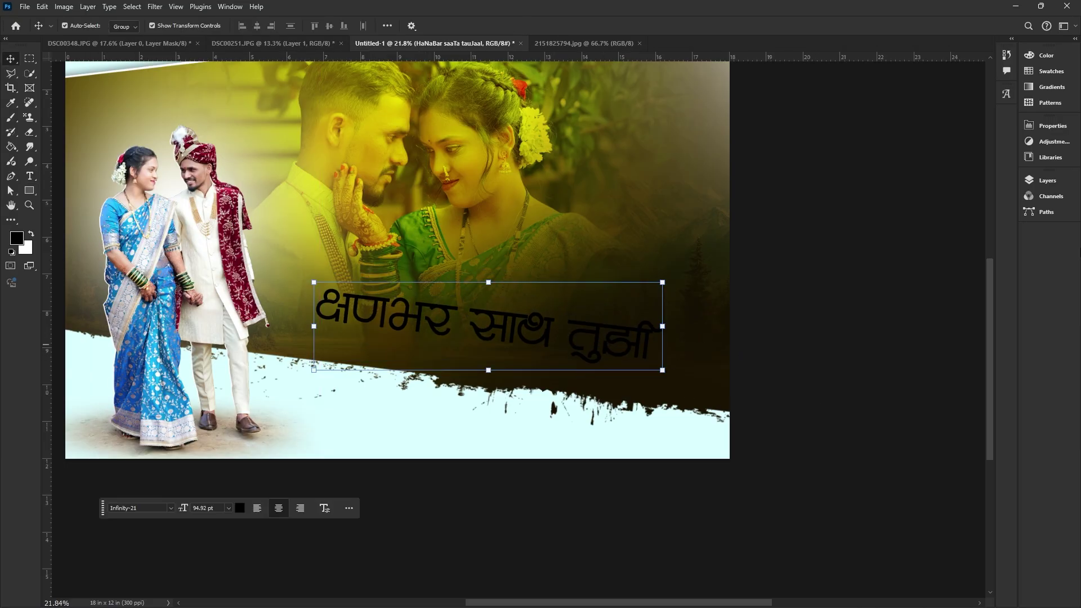
# Set the heading's text colour to white (ffffff).
pyautogui.click(1062, 185)
pyautogui.click(1047, 128)
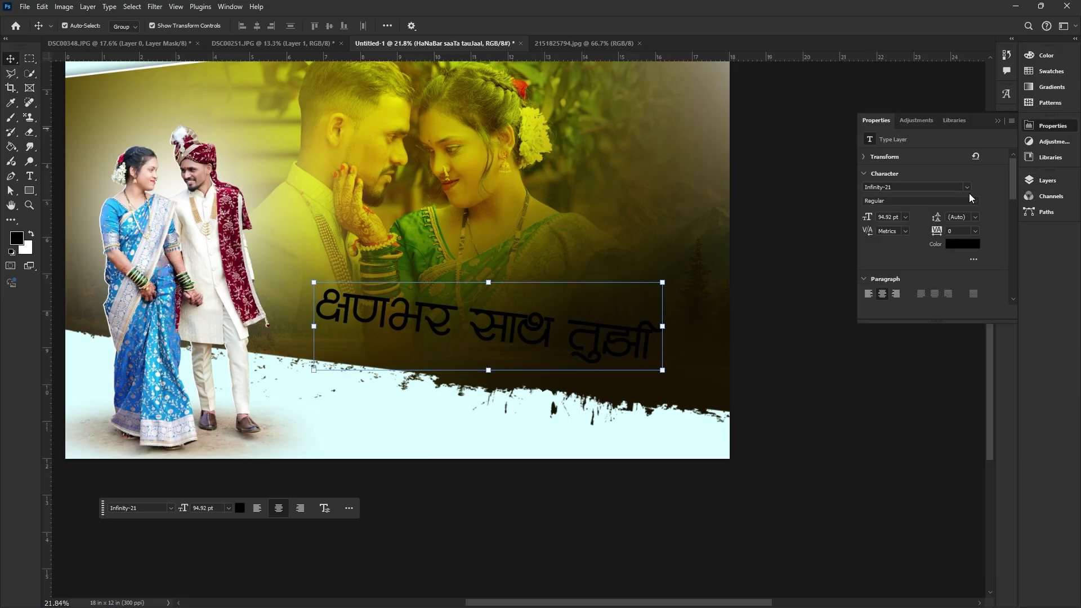
pyautogui.click(969, 243)
pyautogui.write('ffffff')
pyautogui.click(1037, 221)
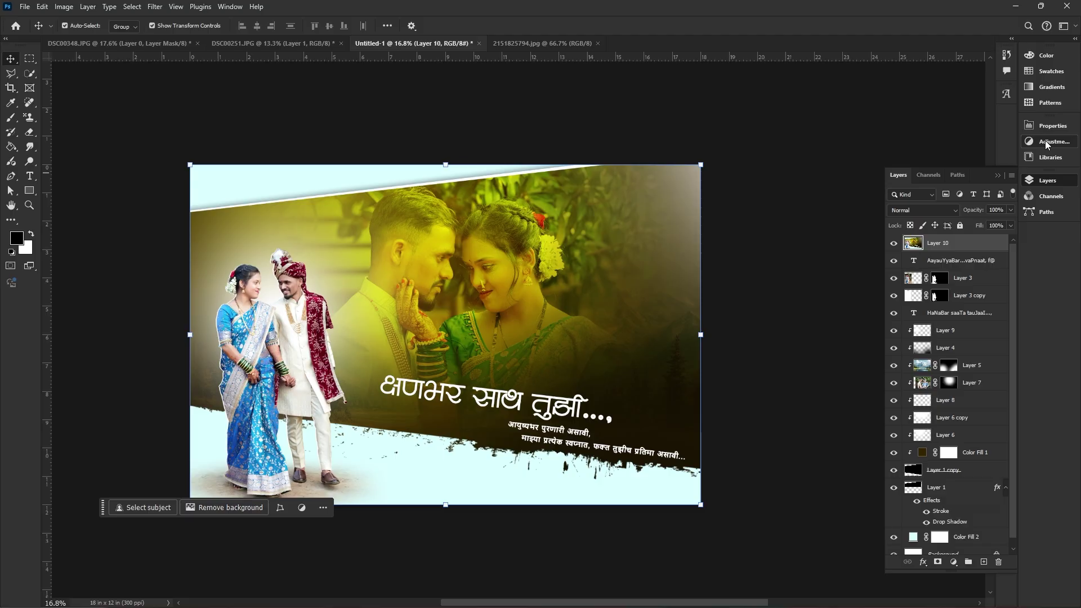
# Add a Color Lookup adjustment layer above Layer 10, try Crisp_Warm.look, then set its 3DLUT file to 3Strip.look.
pyautogui.click(953, 562)
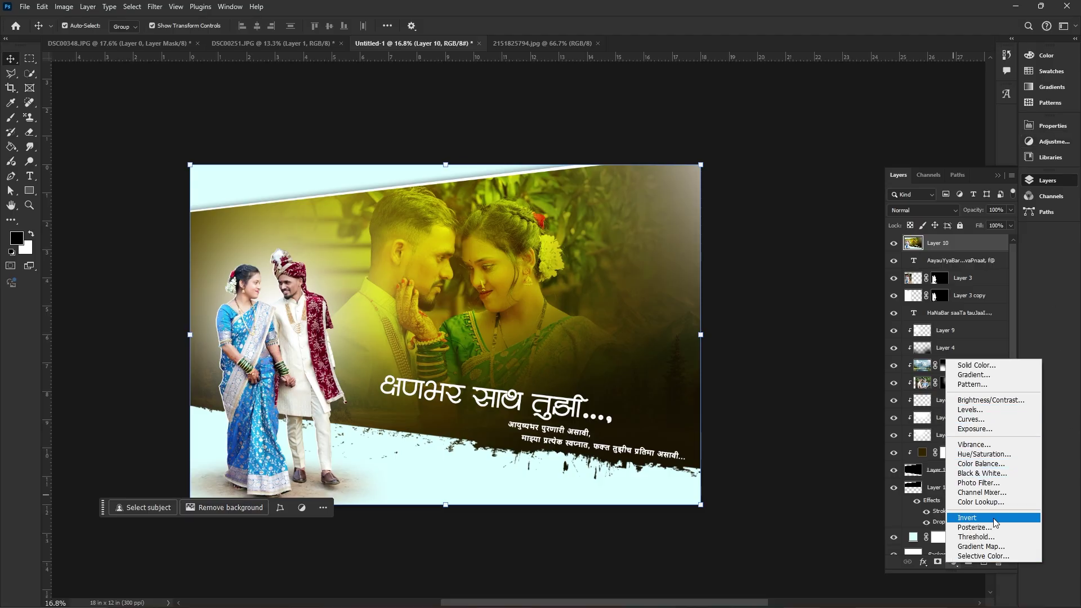
pyautogui.click(982, 501)
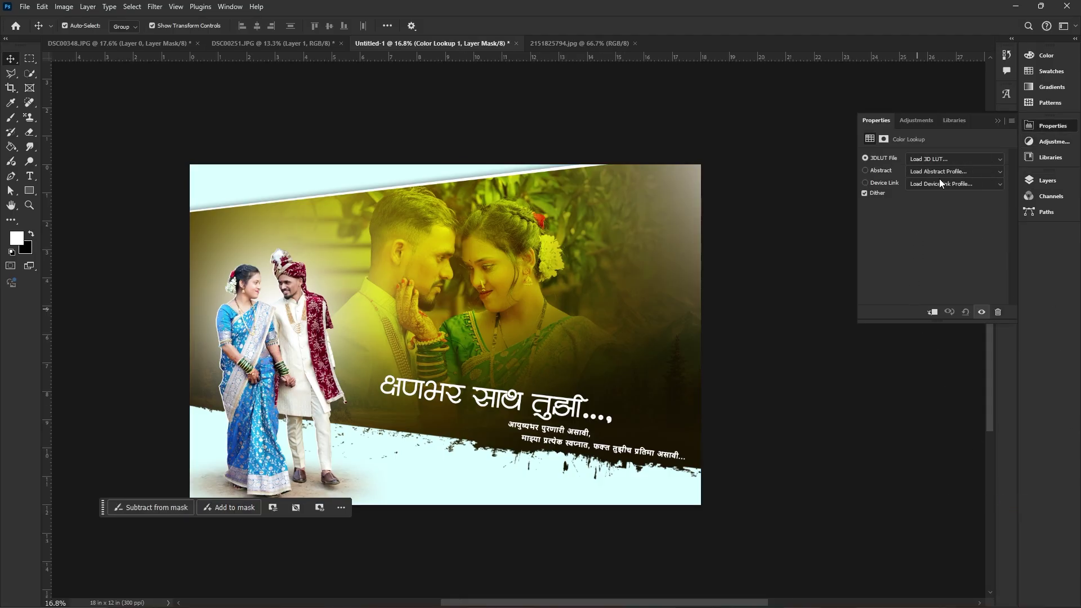
pyautogui.click(939, 159)
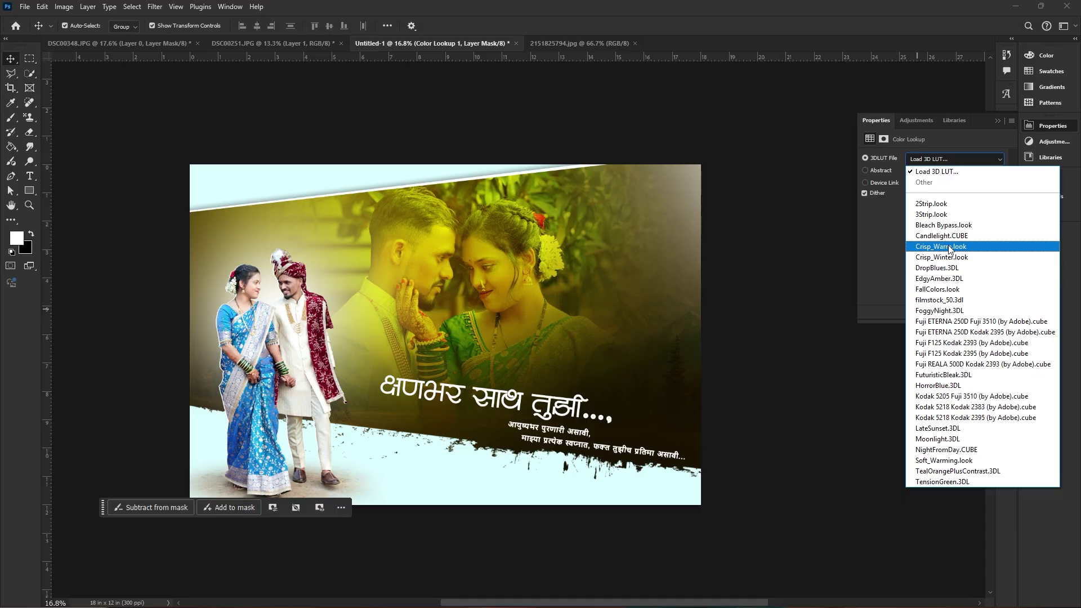
pyautogui.click(948, 246)
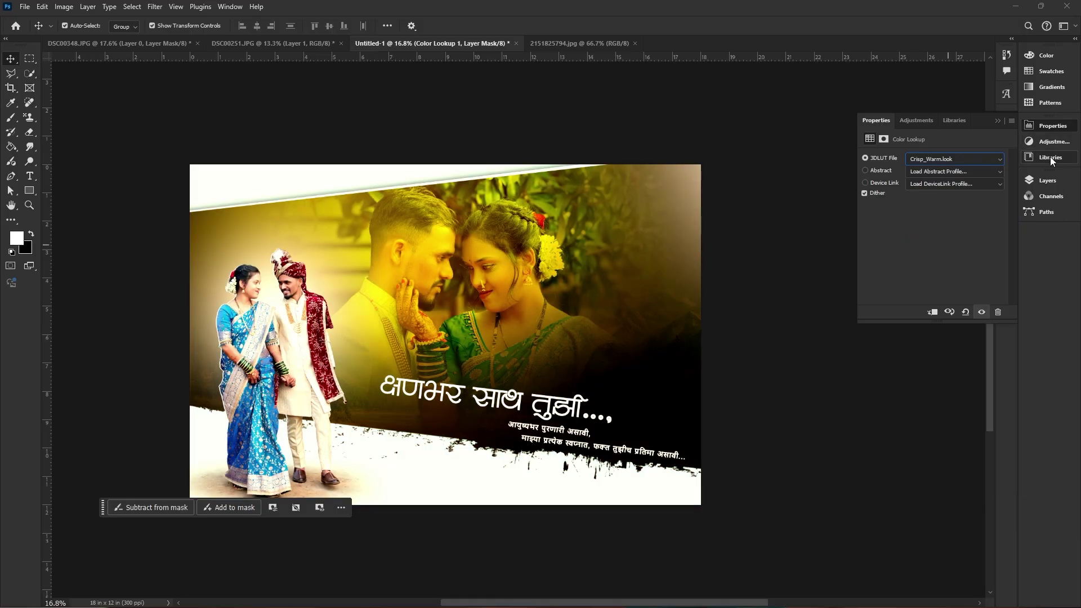
pyautogui.click(998, 159)
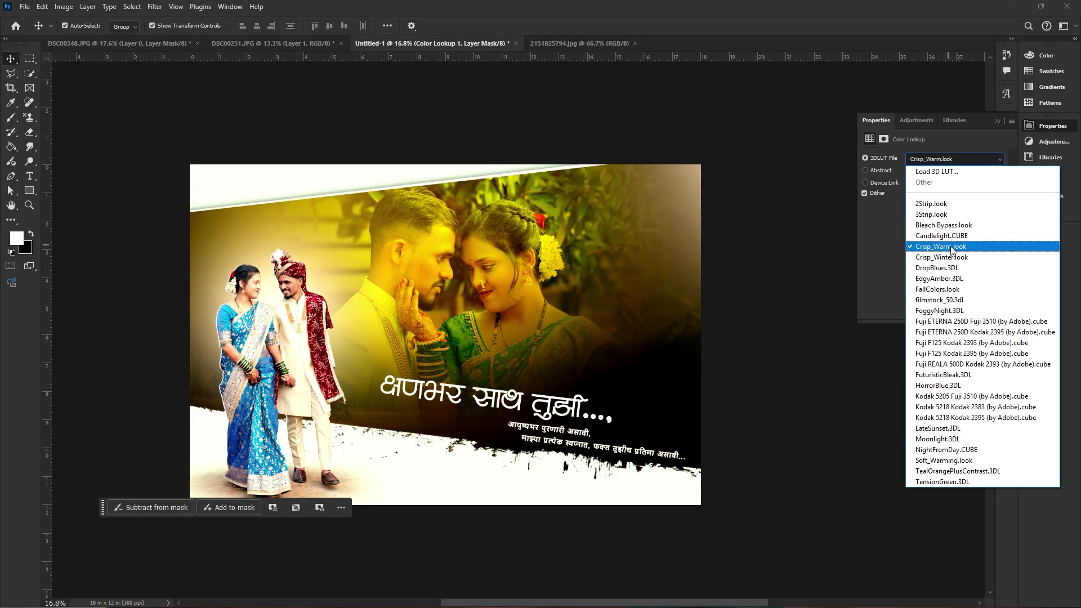
pyautogui.click(950, 216)
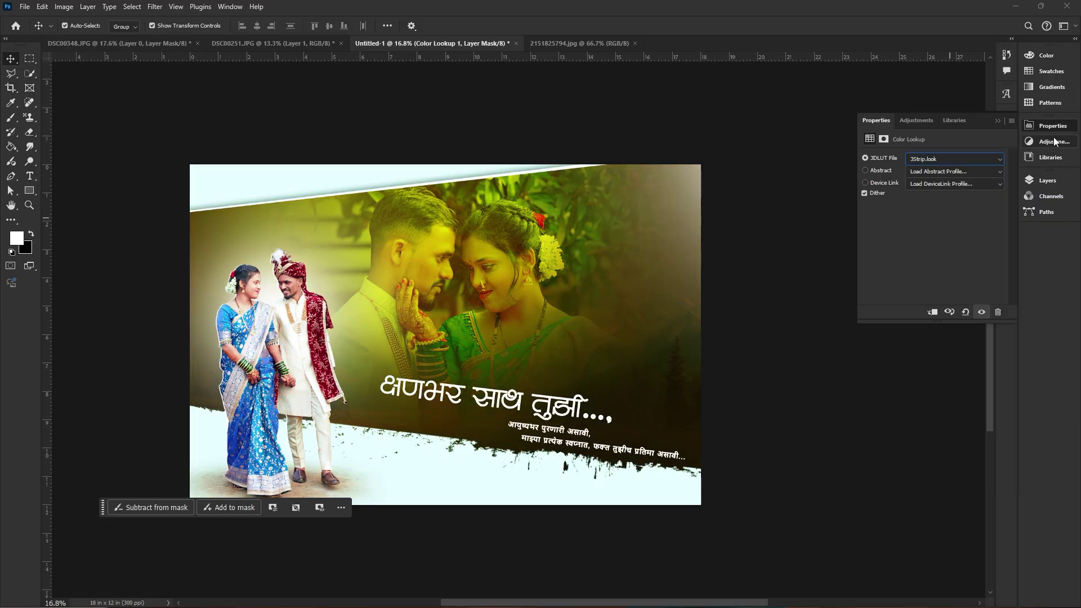
# Check the Color Lookup layer's blend mode choices and review its effect, keeping the Normal mode.
pyautogui.click(1048, 182)
pyautogui.click(930, 209)
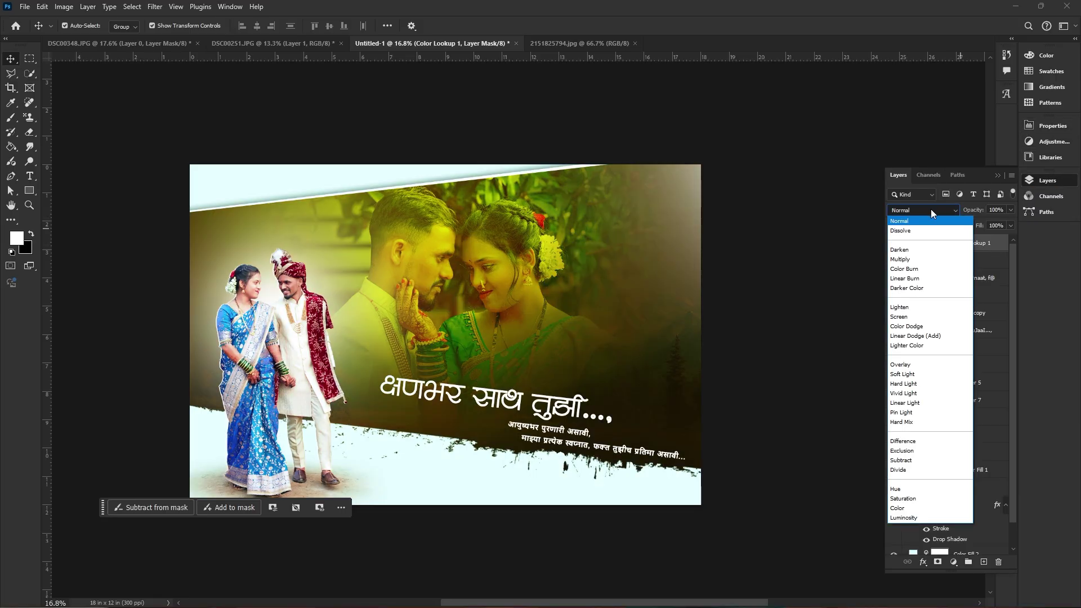
pyautogui.click(930, 210)
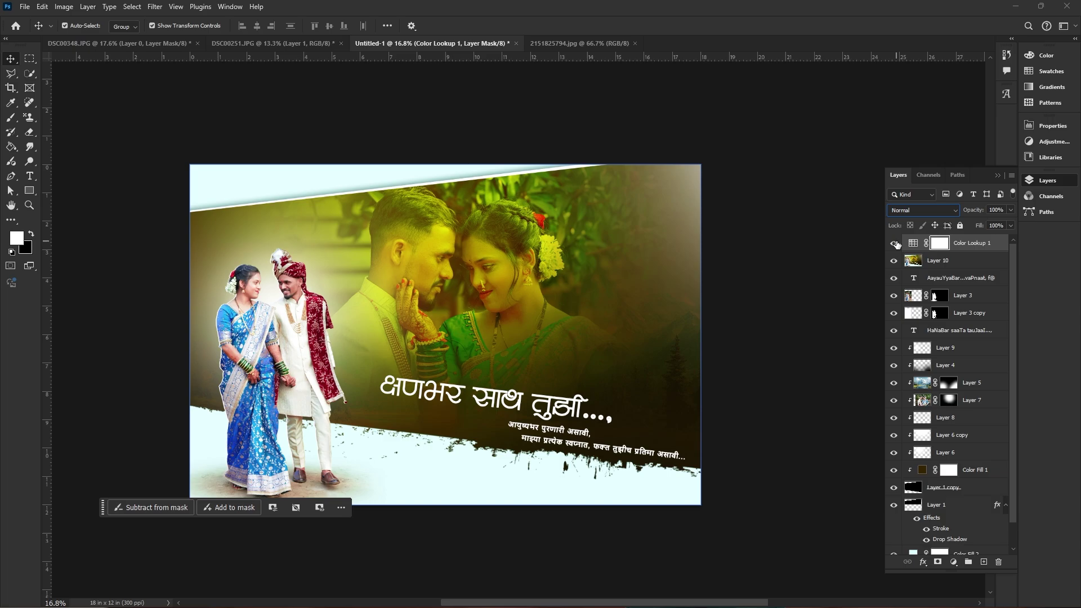
pyautogui.click(777, 353)
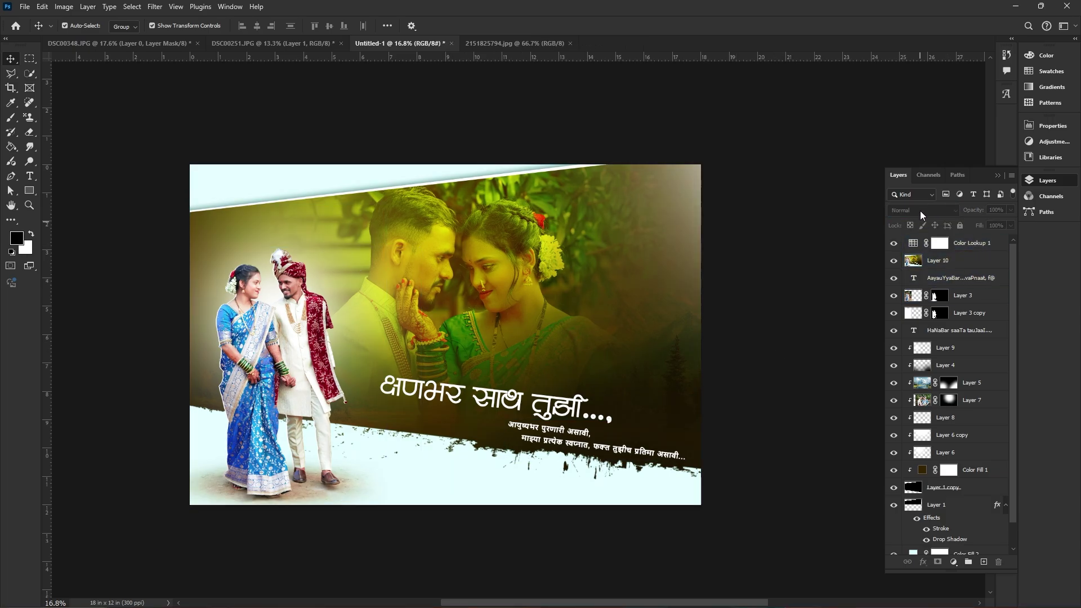
pyautogui.click(969, 244)
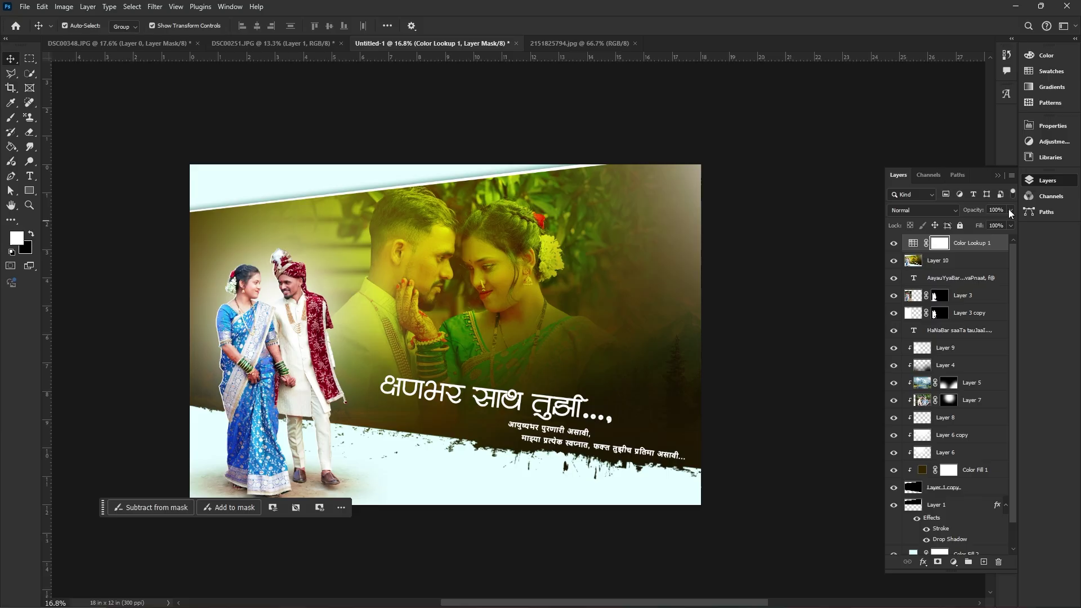
pyautogui.click(627, 291)
# Inspect the graded album page close up on the couple and as a whole.
pyautogui.click(955, 275)
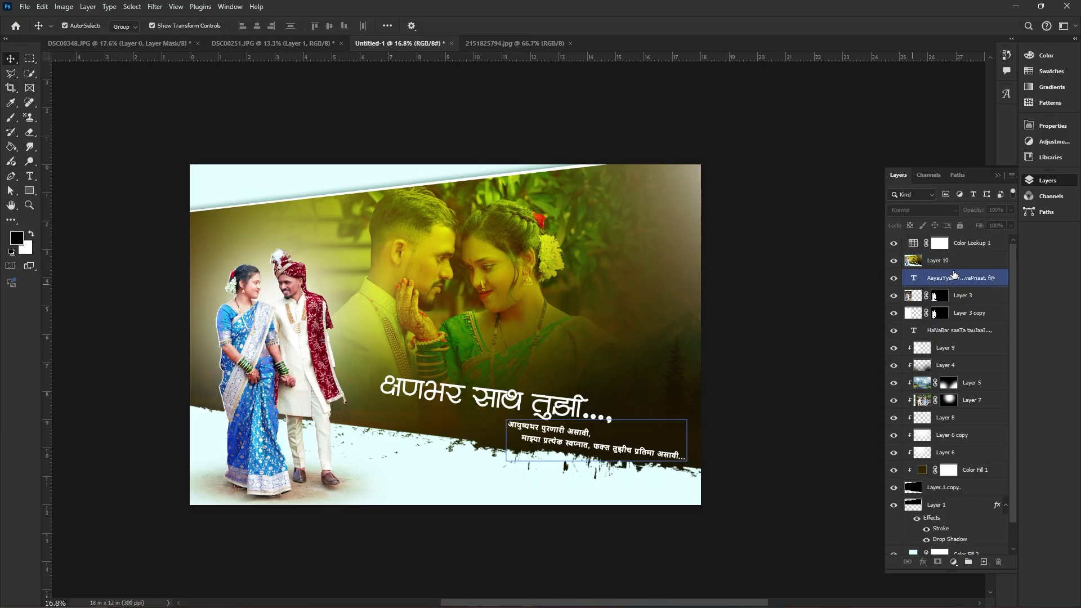
pyautogui.click(952, 262)
pyautogui.click(755, 324)
pyautogui.scroll(1, 363, 391)
pyautogui.scroll(5, 332, 358)
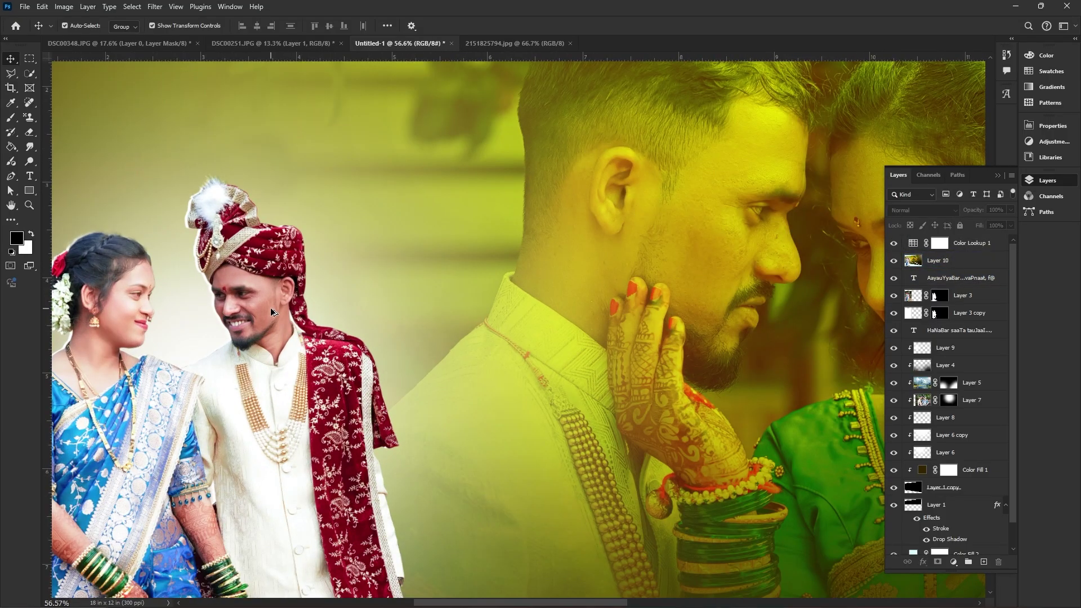
pyautogui.scroll(-6, 278, 332)
pyautogui.scroll(1, 619, 345)
pyautogui.scroll(-1, 150, 360)
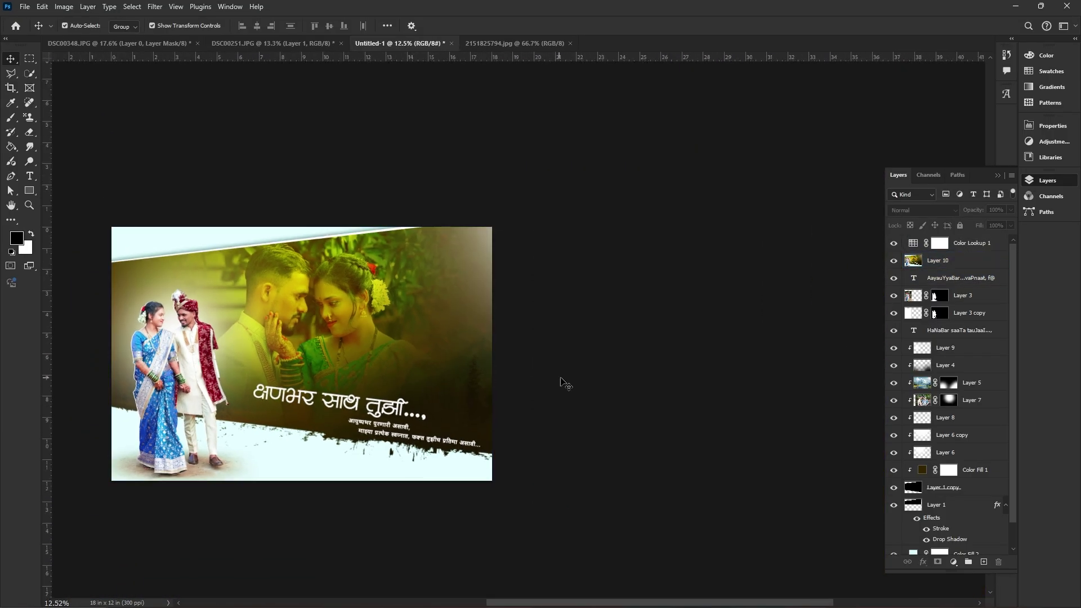